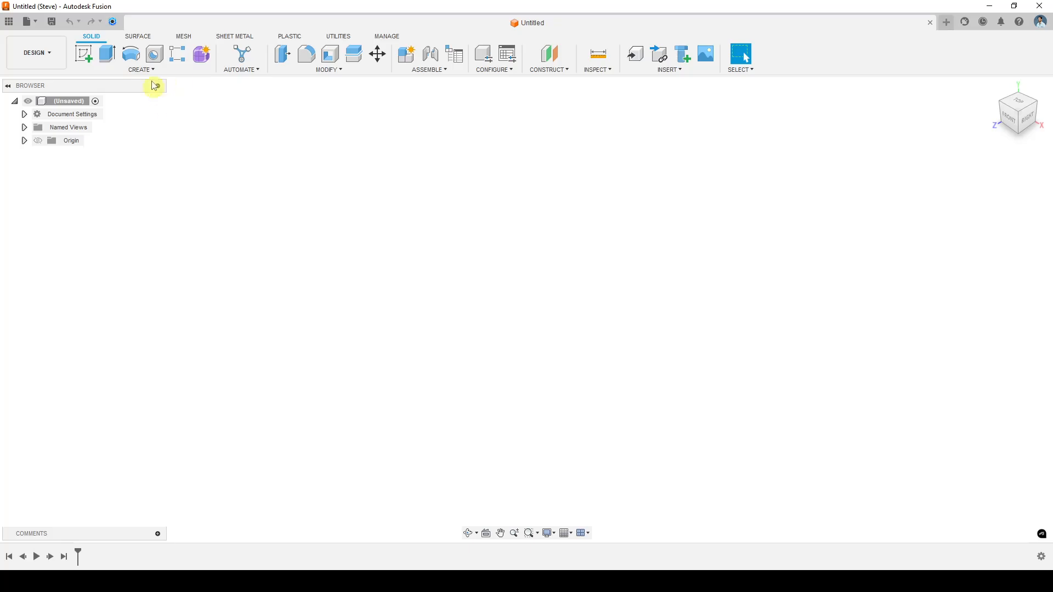
Examine the tool sets for surface, mesh, sheet metal and plastic modelling, and return to the solid modelling tools
click(140, 37)
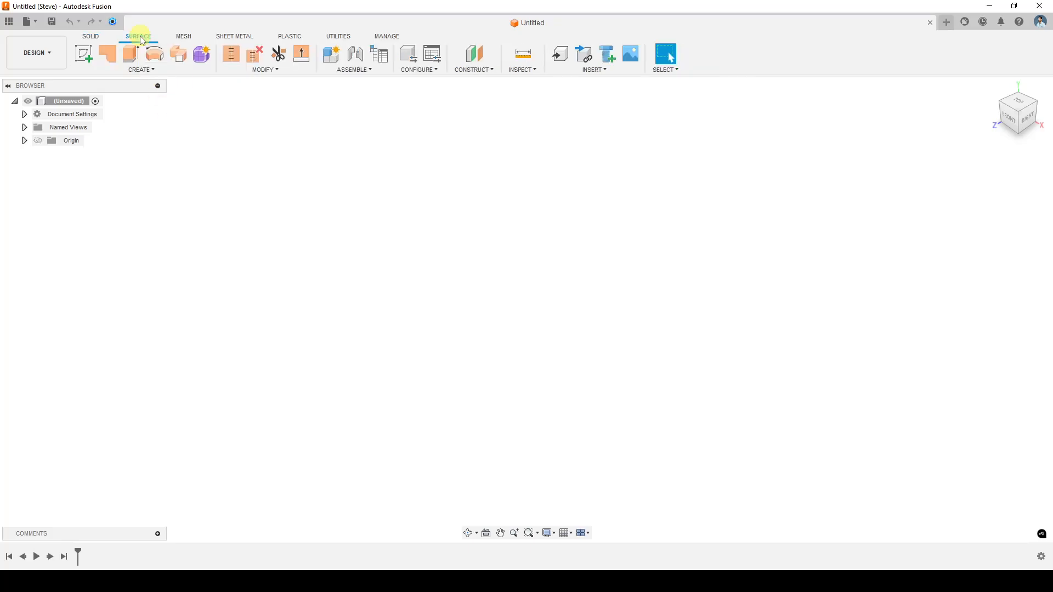
click(182, 37)
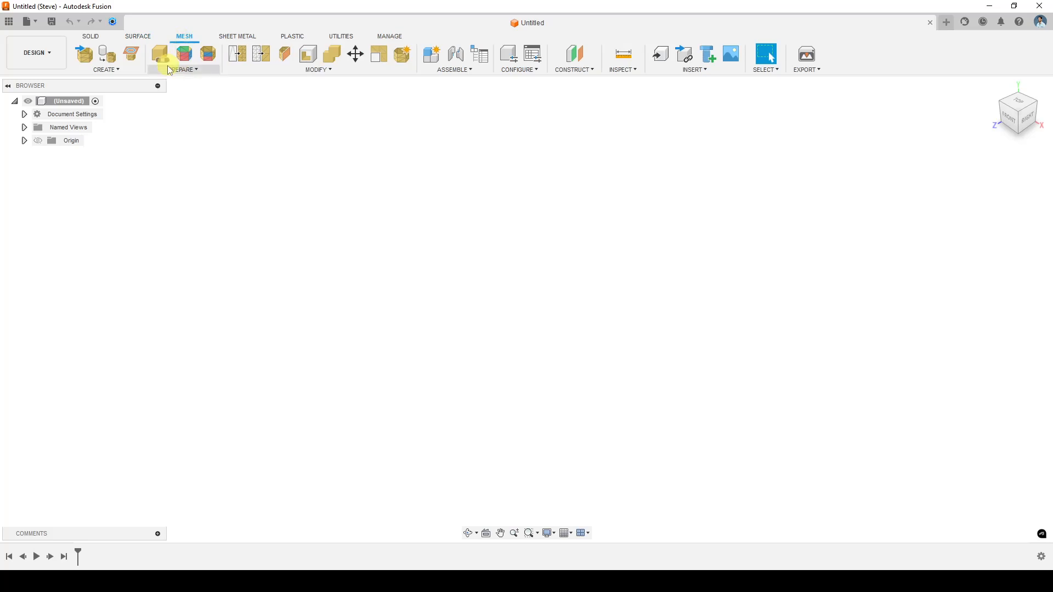
click(234, 37)
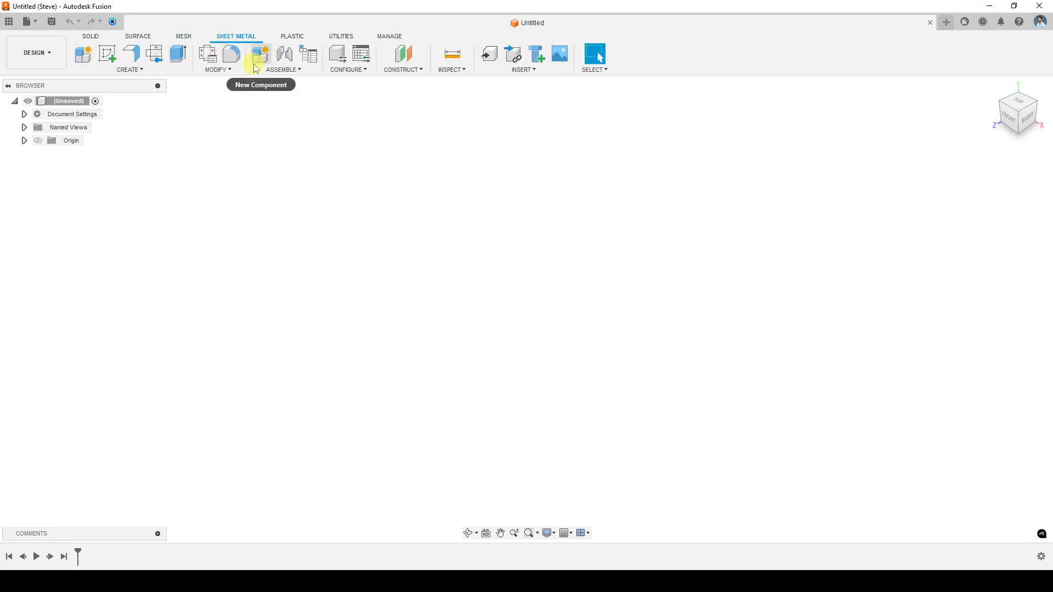
click(293, 37)
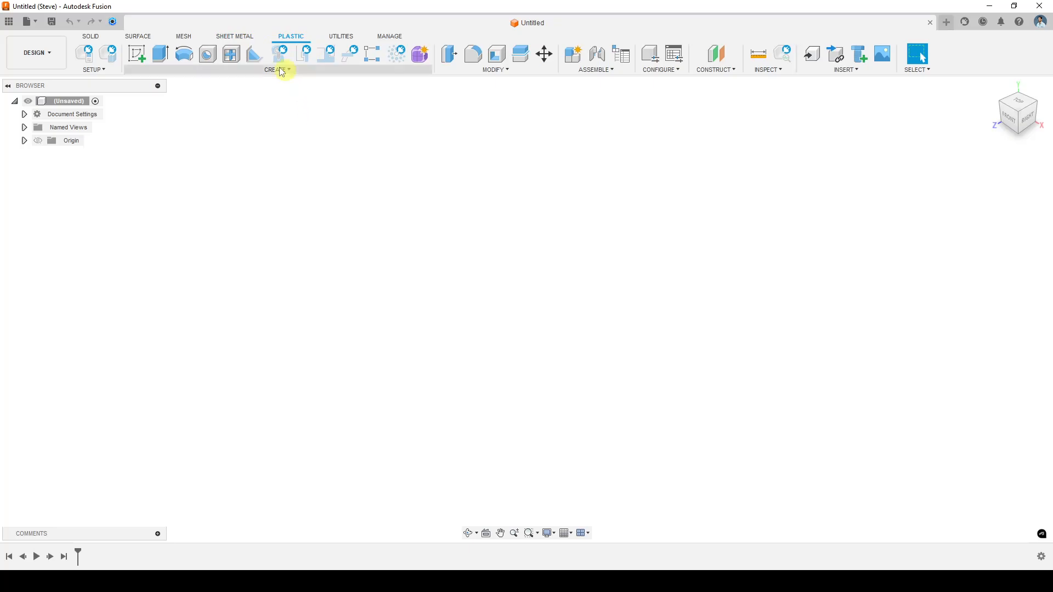
click(91, 37)
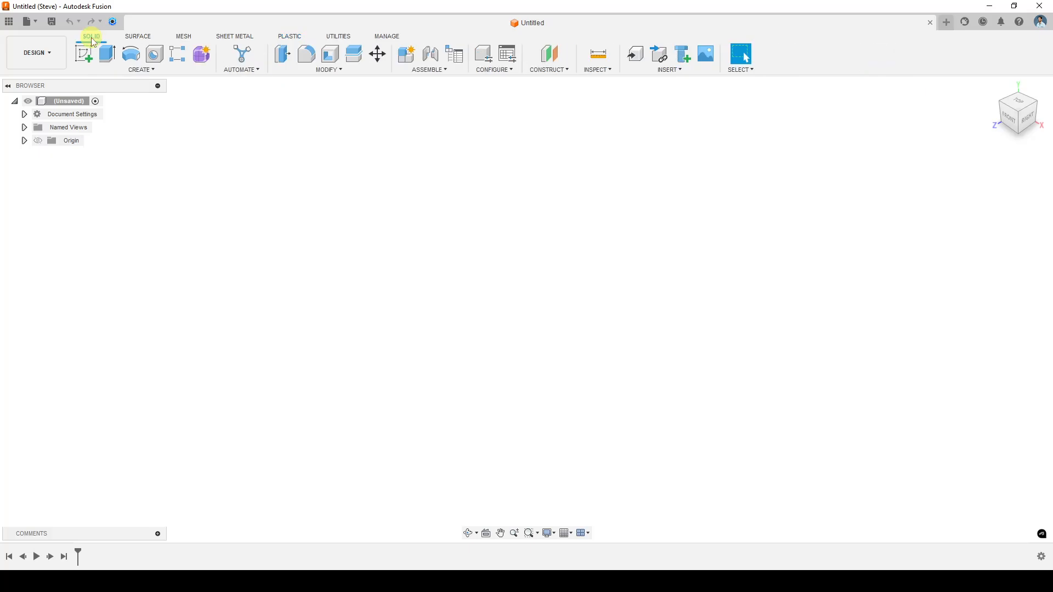
click(132, 38)
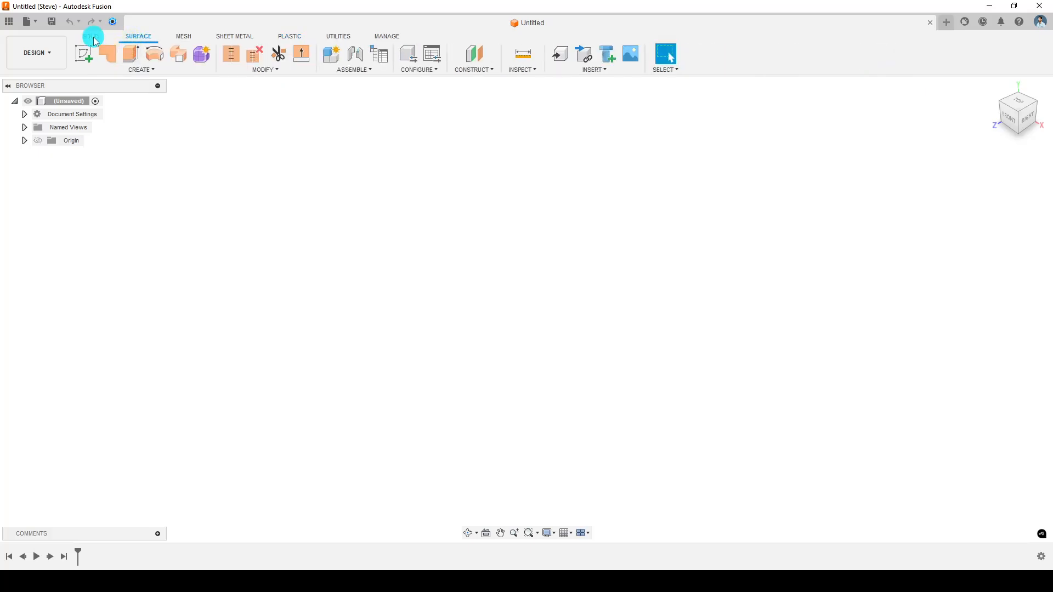
click(92, 39)
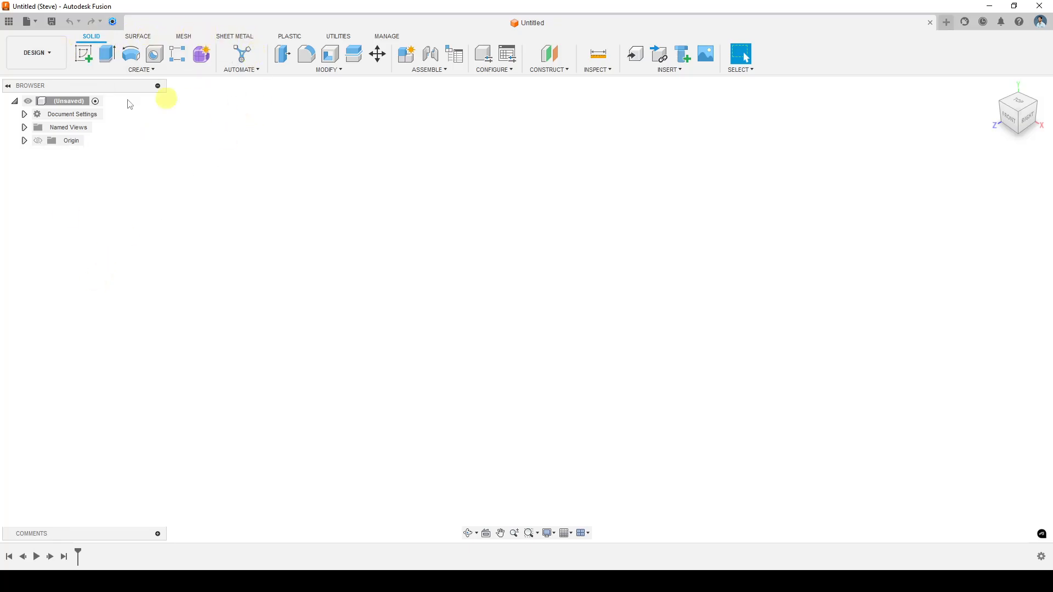
Review the solid modelling commands for creating, automating, modifying, assembling, configuring, constructing, inspecting and inserting
click(156, 70)
click(157, 70)
click(255, 73)
click(254, 70)
click(351, 70)
click(351, 71)
click(432, 70)
click(432, 71)
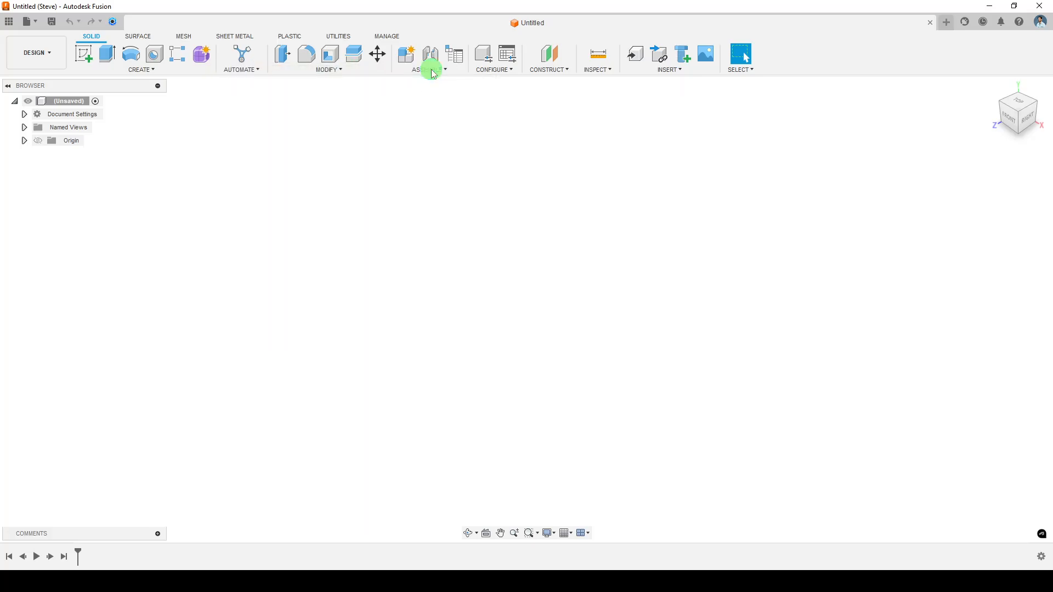
click(504, 70)
click(504, 70)
click(537, 71)
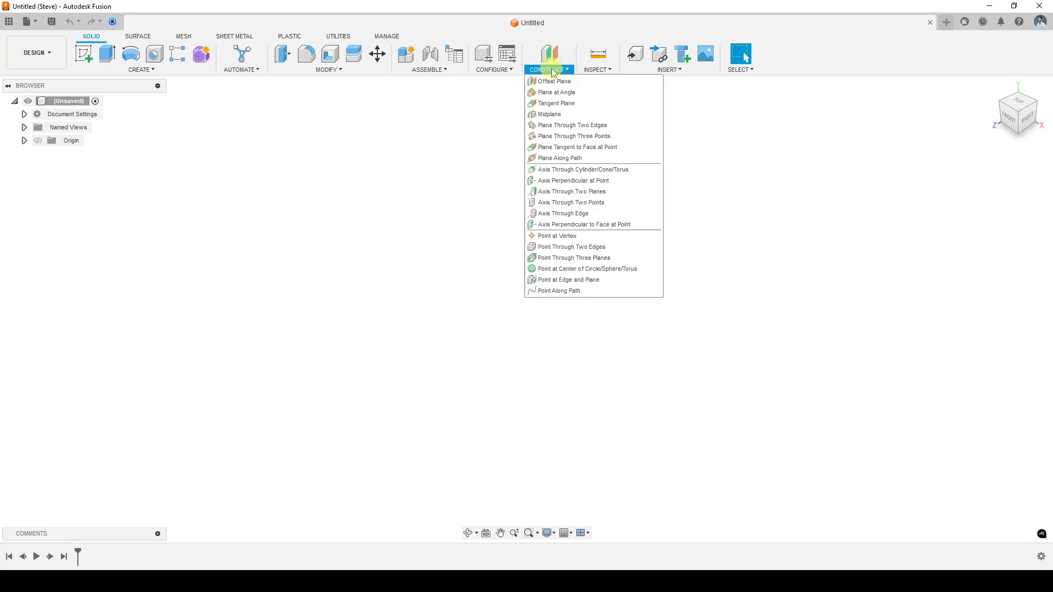
click(538, 71)
click(612, 71)
click(613, 70)
click(667, 72)
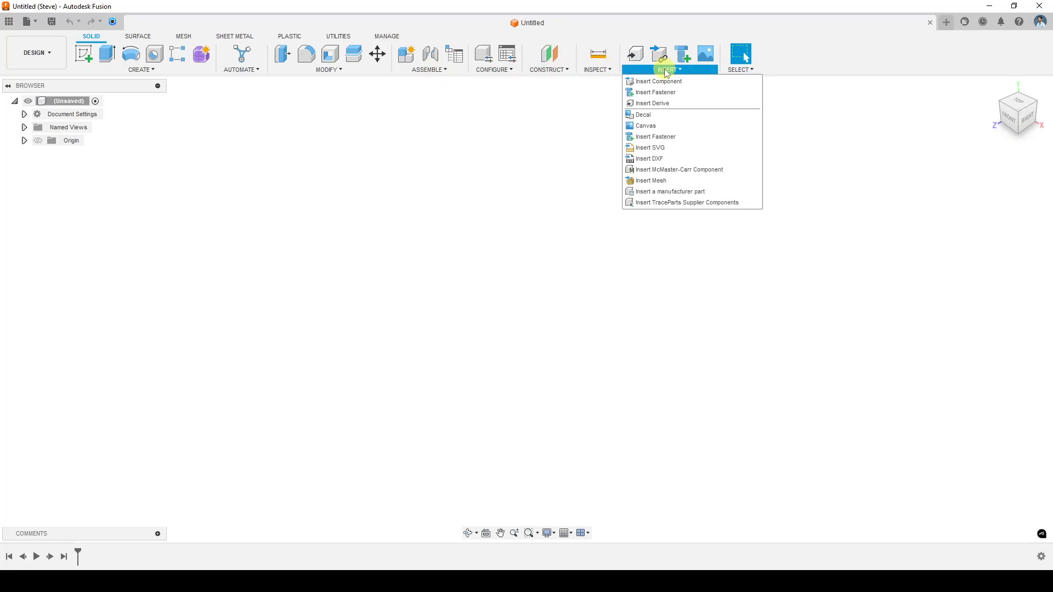
click(668, 71)
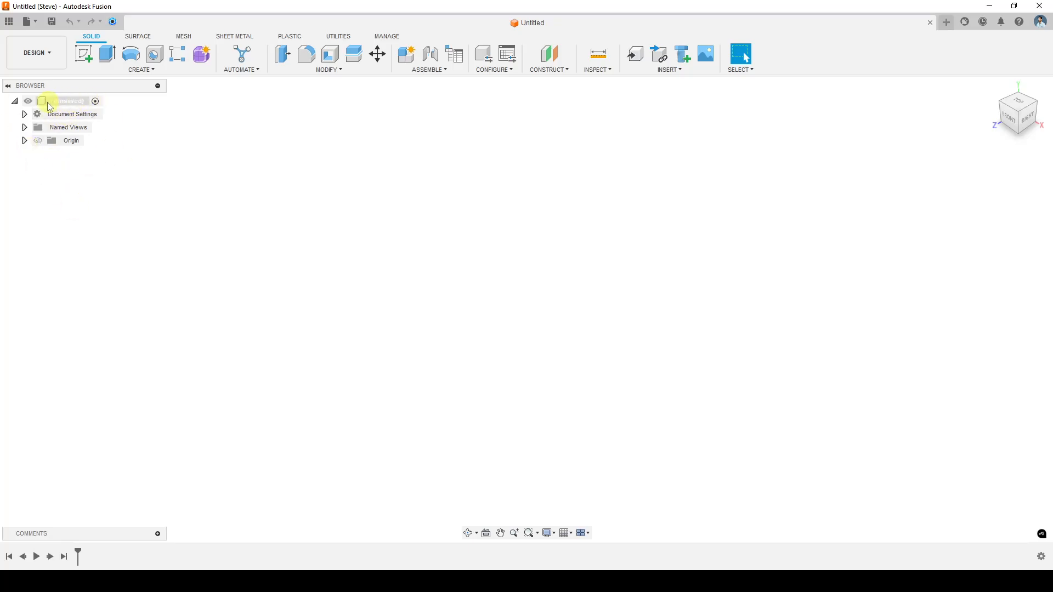
Save the design as "CAD example 1" in the CNC Beginner's Guide location
click(14, 101)
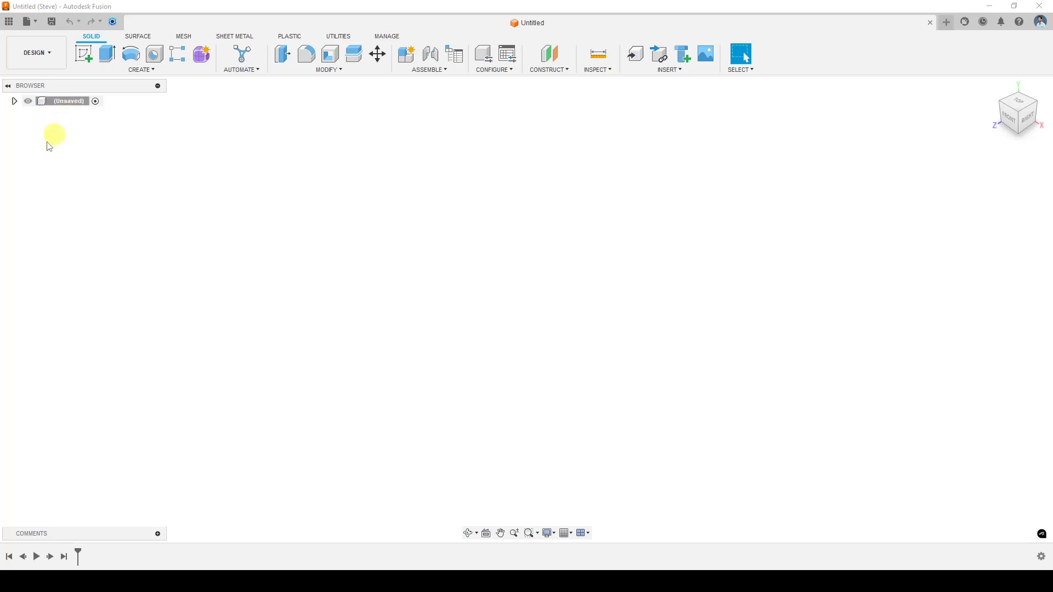
click(52, 22)
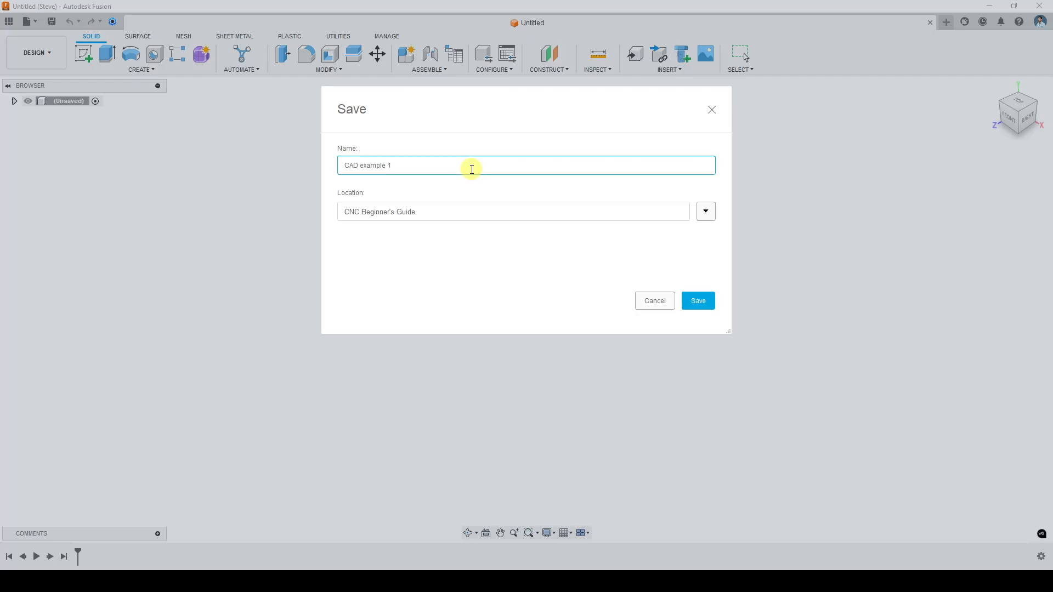
click(705, 303)
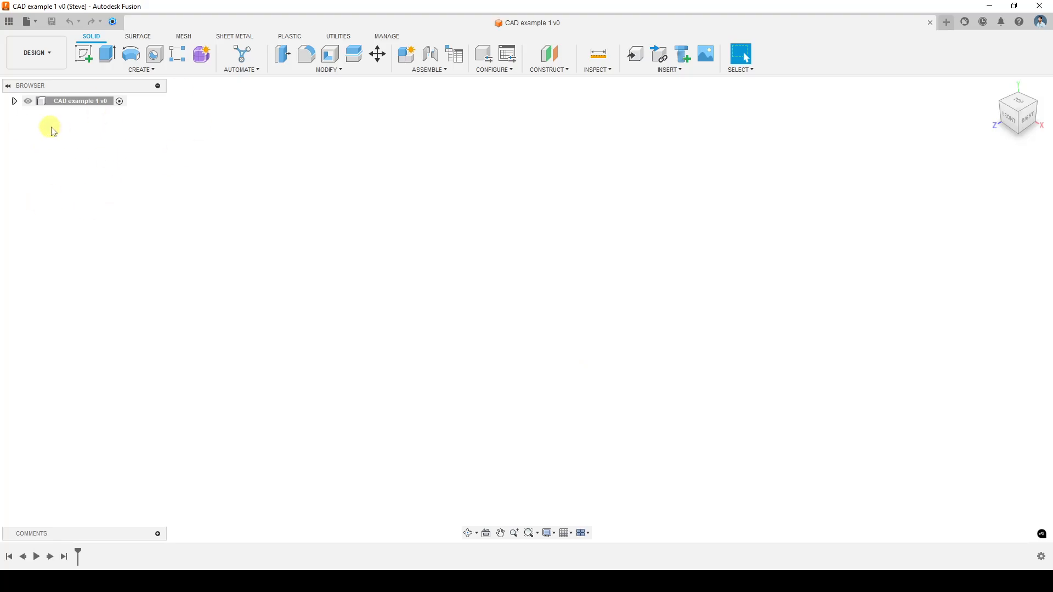
Check the units in the document settings, and show and hide the origin planes and axes again
click(14, 102)
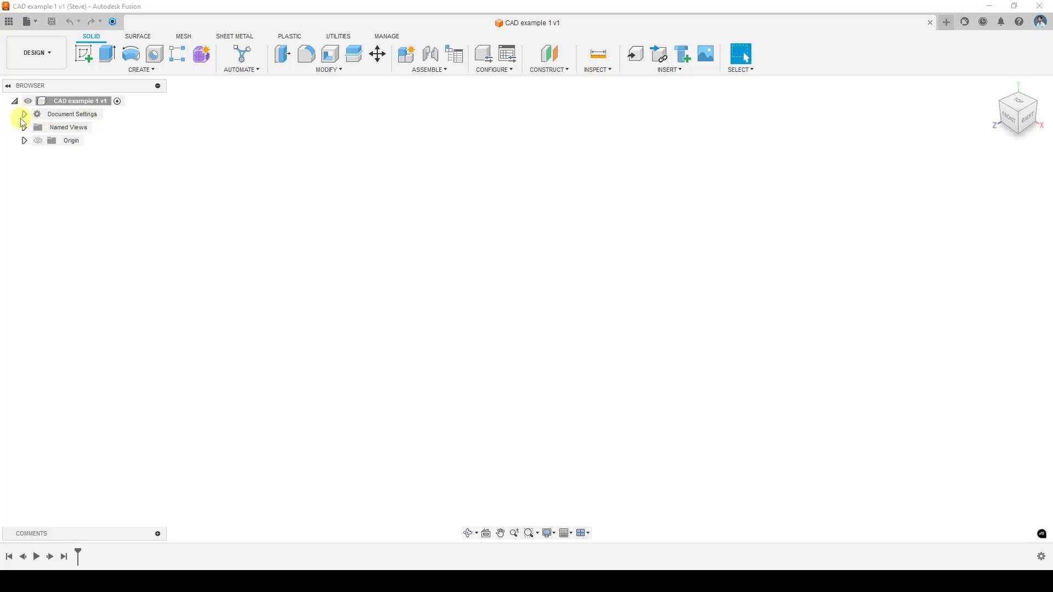
click(24, 114)
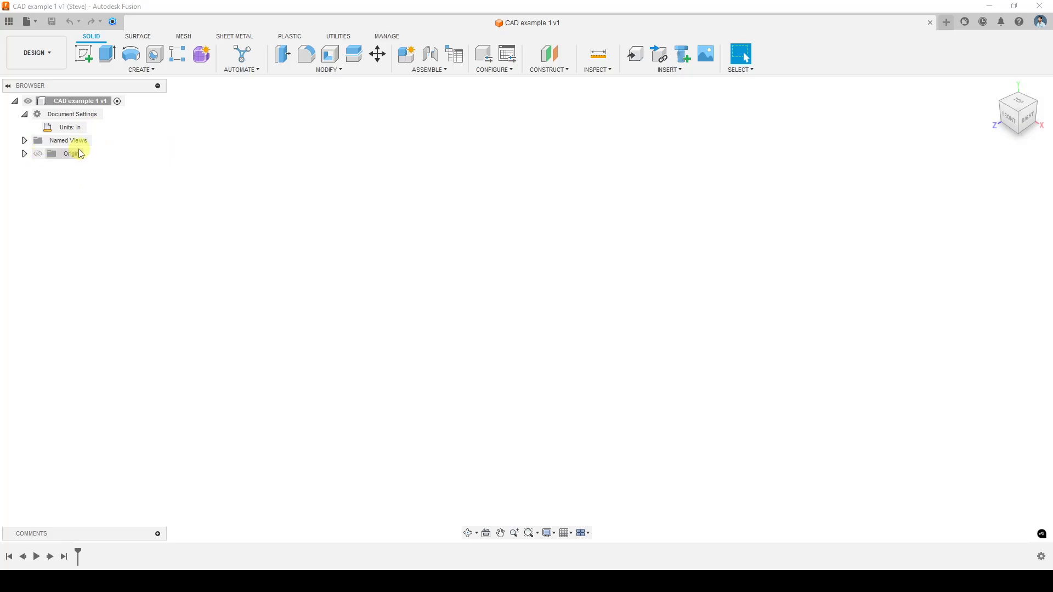
click(39, 156)
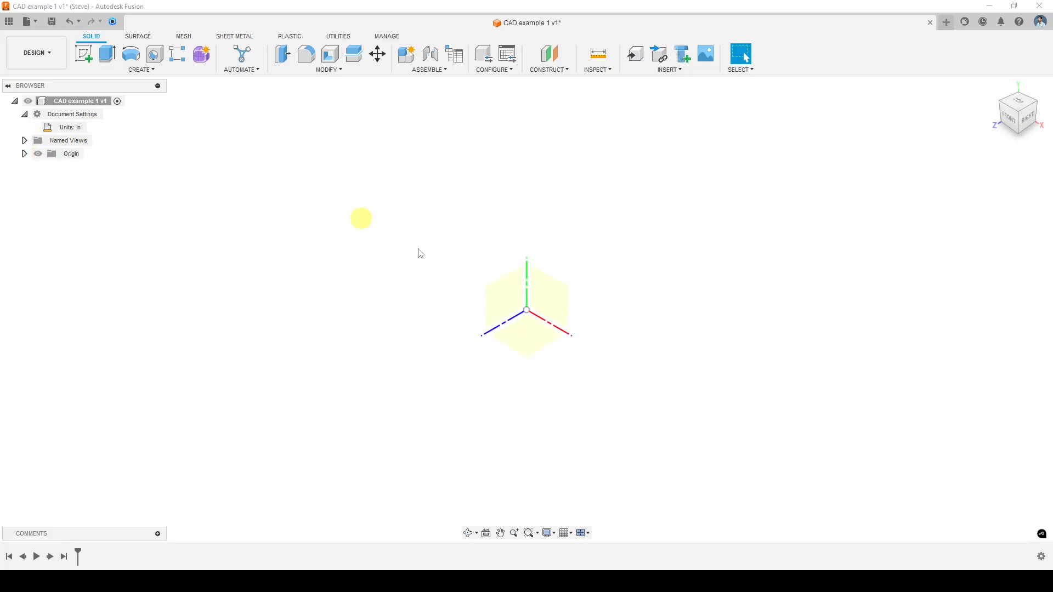
click(41, 157)
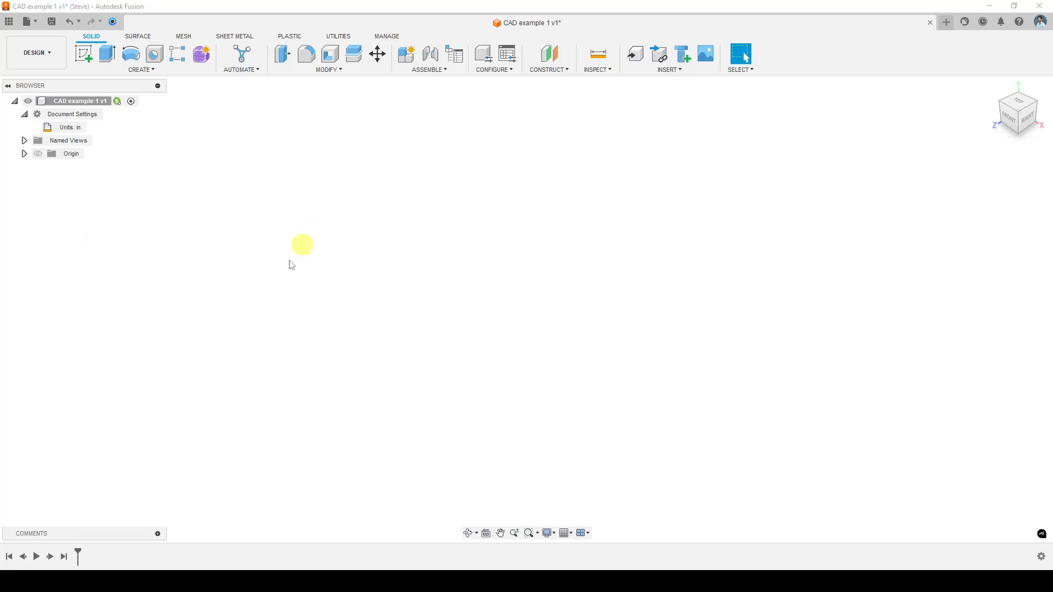
Create a new sketch on the horizontal XZ origin plane
click(147, 70)
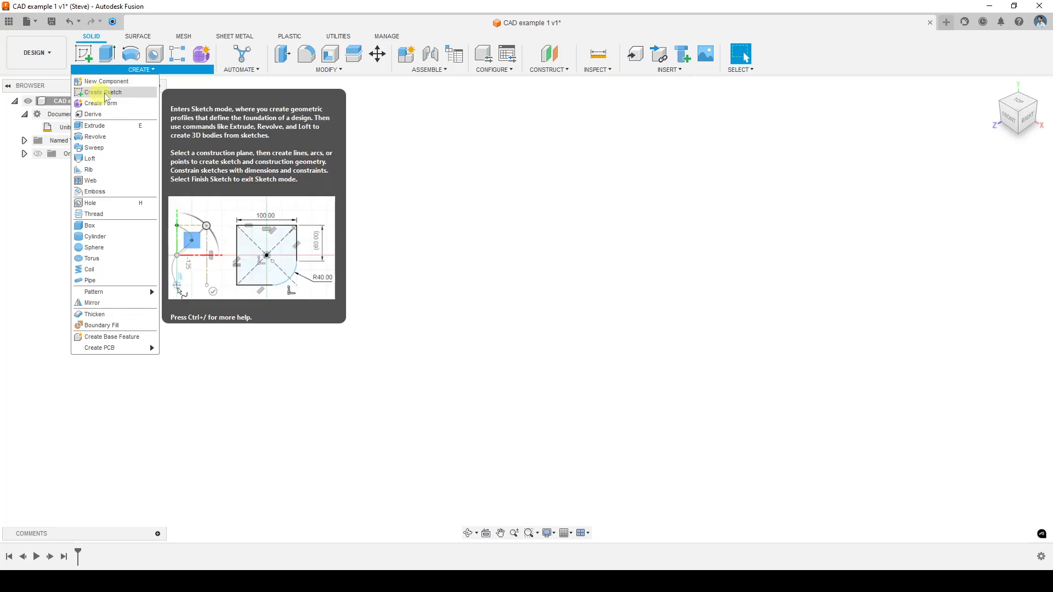
click(85, 53)
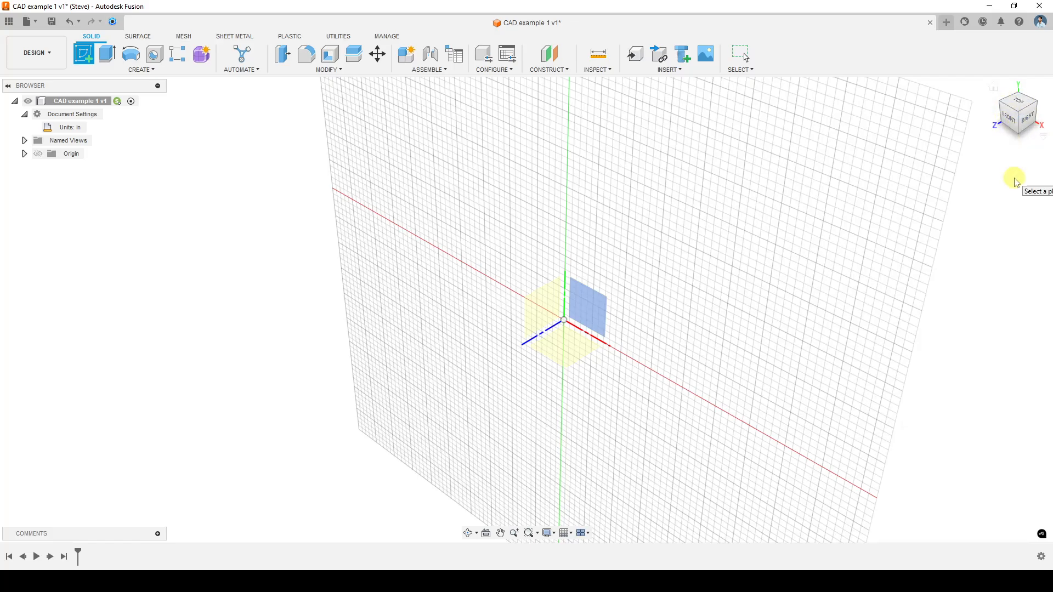
click(1003, 126)
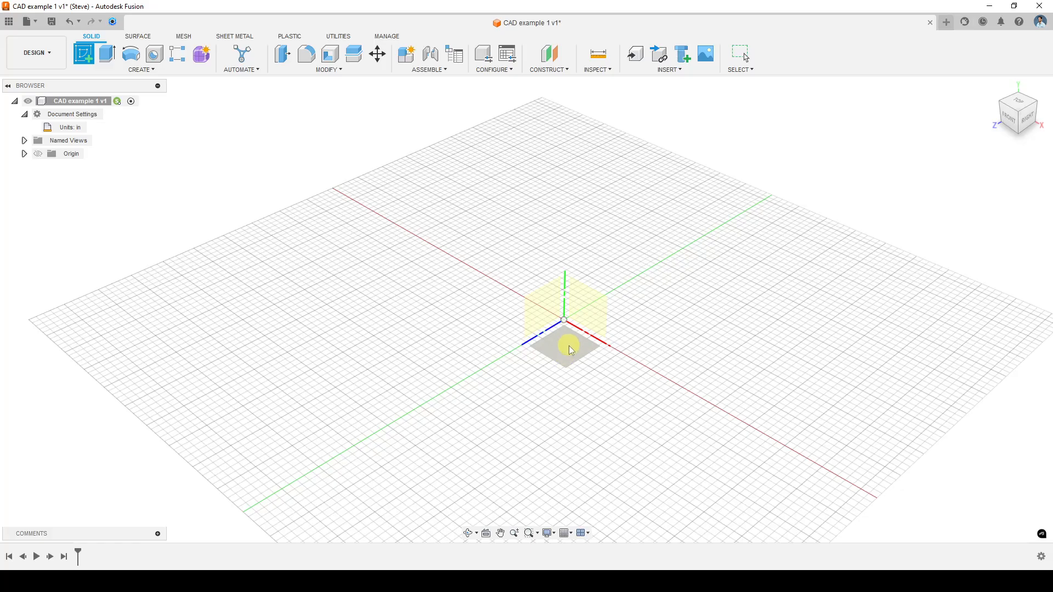
click(568, 354)
scroll(458, 398, up, 2)
scroll(606, 345, down, 1)
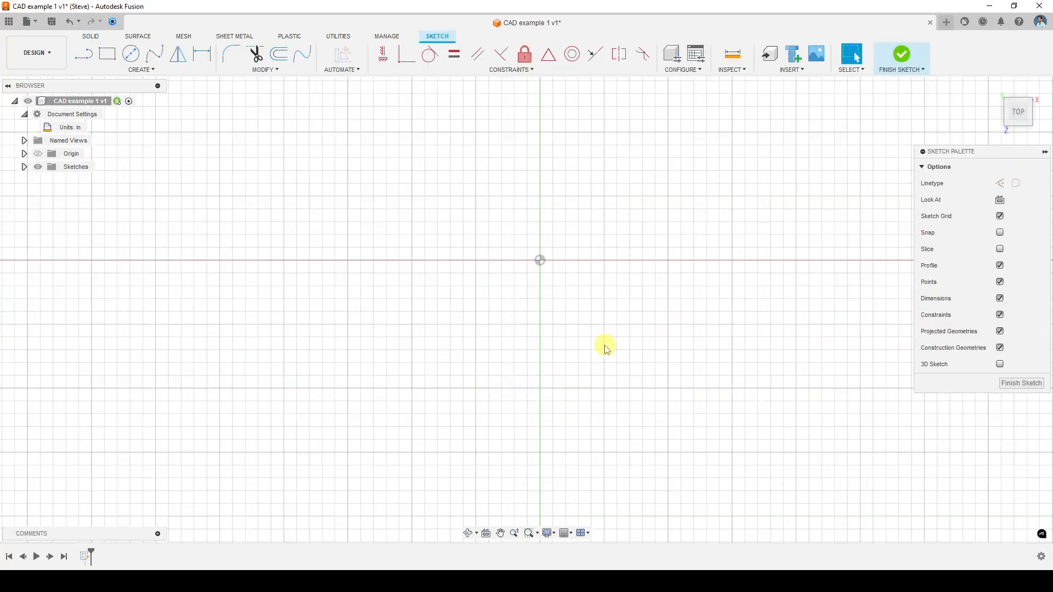
middle_drag(637, 313, 551, 329)
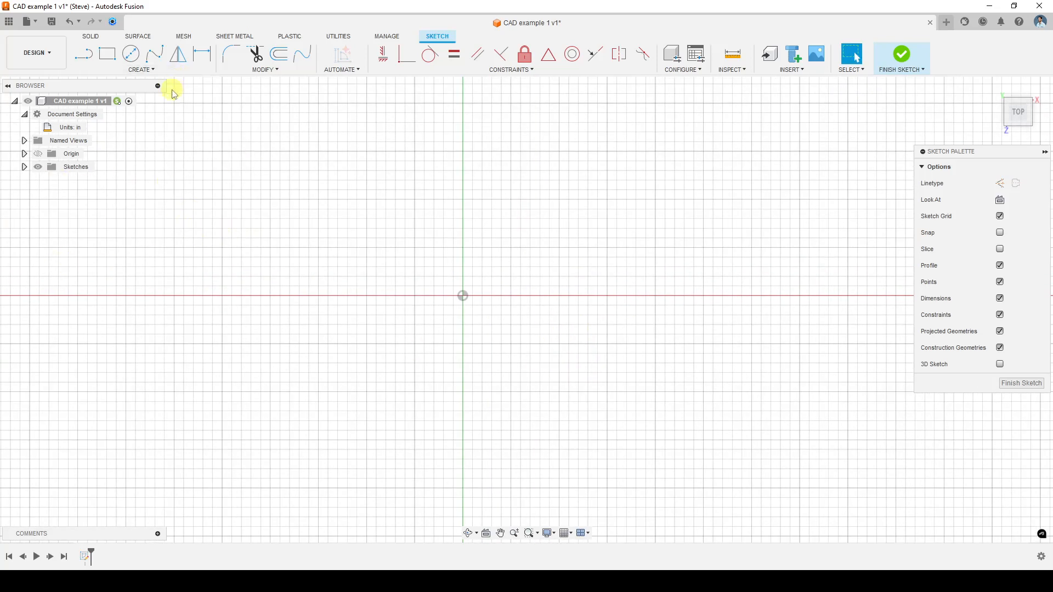
Look through the available sketch drawing tools, including the rectangle, circle, arc, ellipse and slot variants
click(153, 70)
click(156, 73)
click(138, 72)
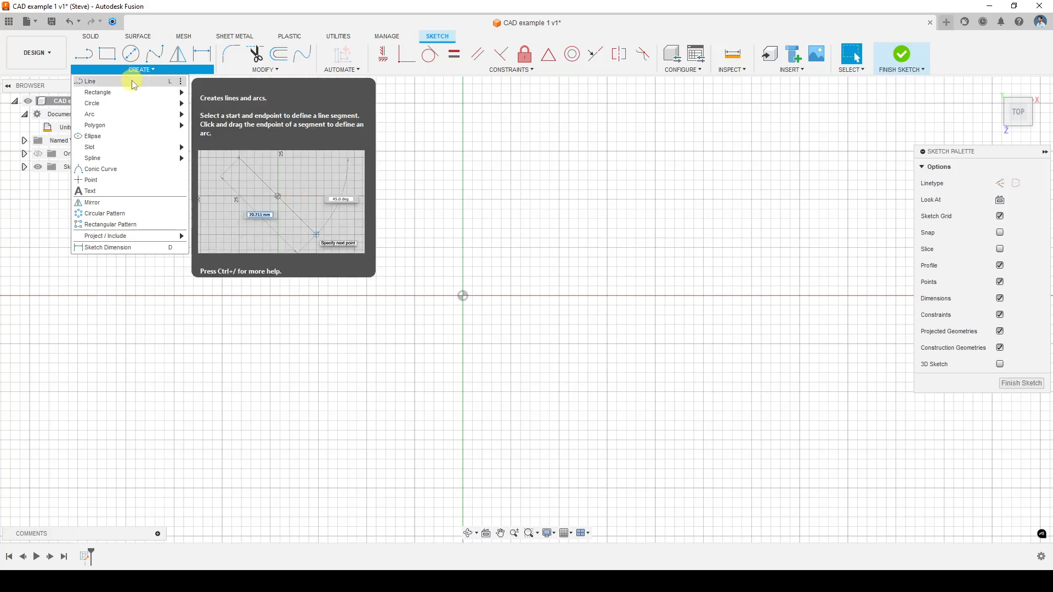
mouse_move(122, 90)
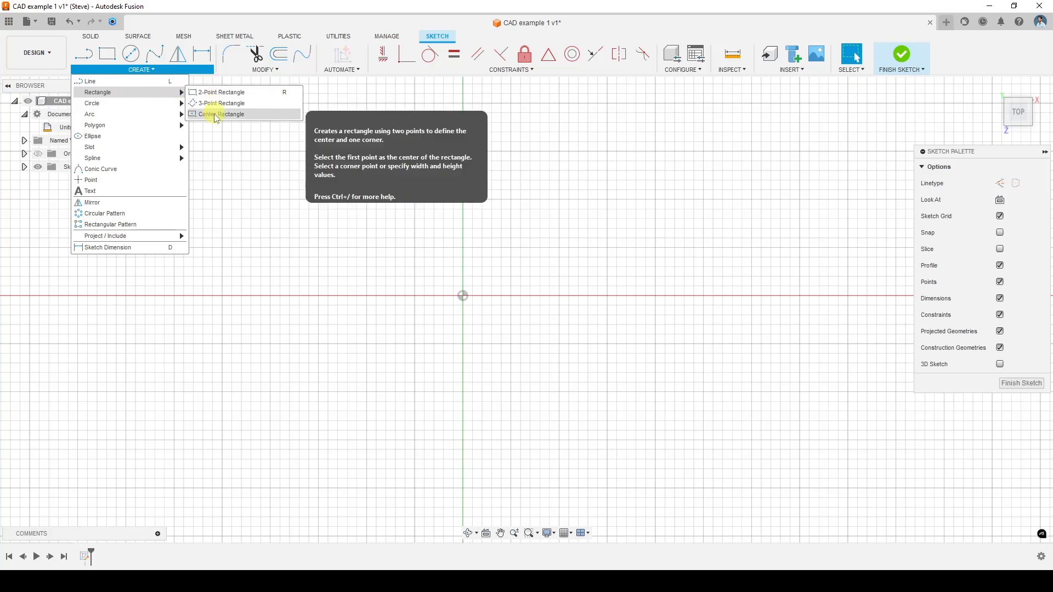
mouse_move(147, 103)
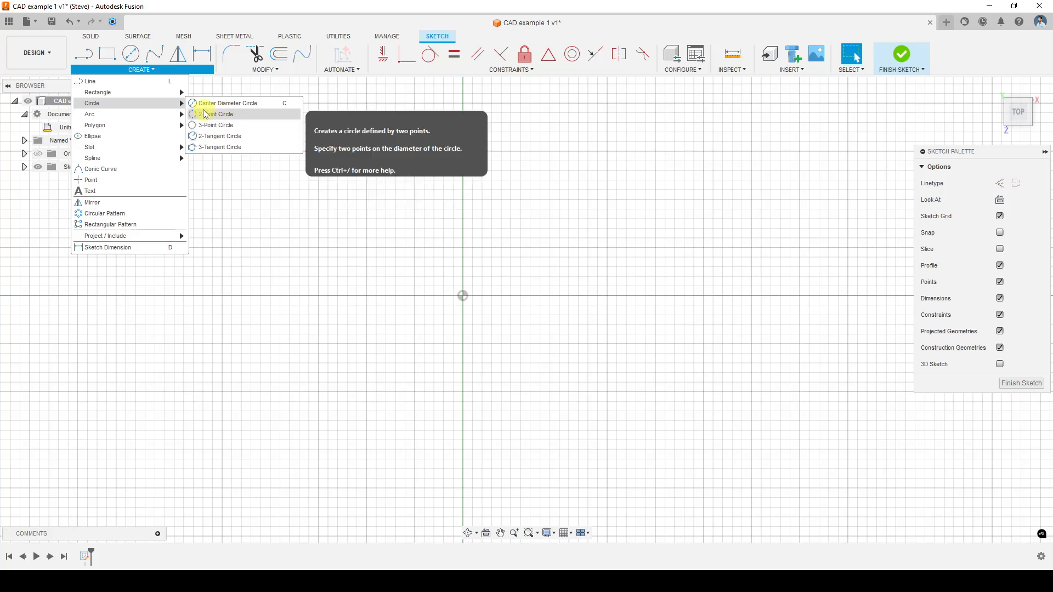
mouse_move(172, 120)
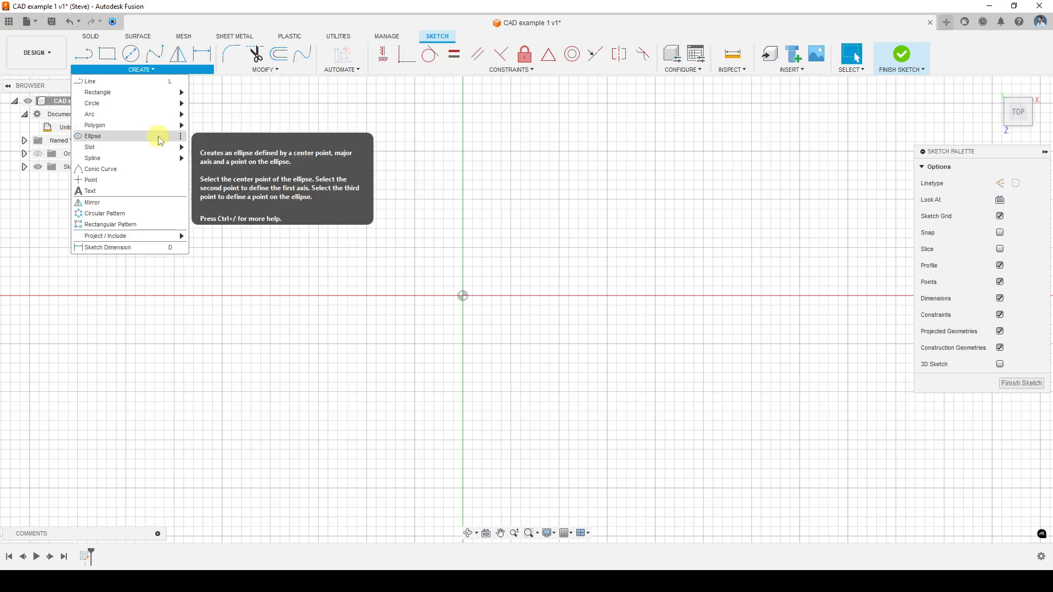
mouse_move(157, 151)
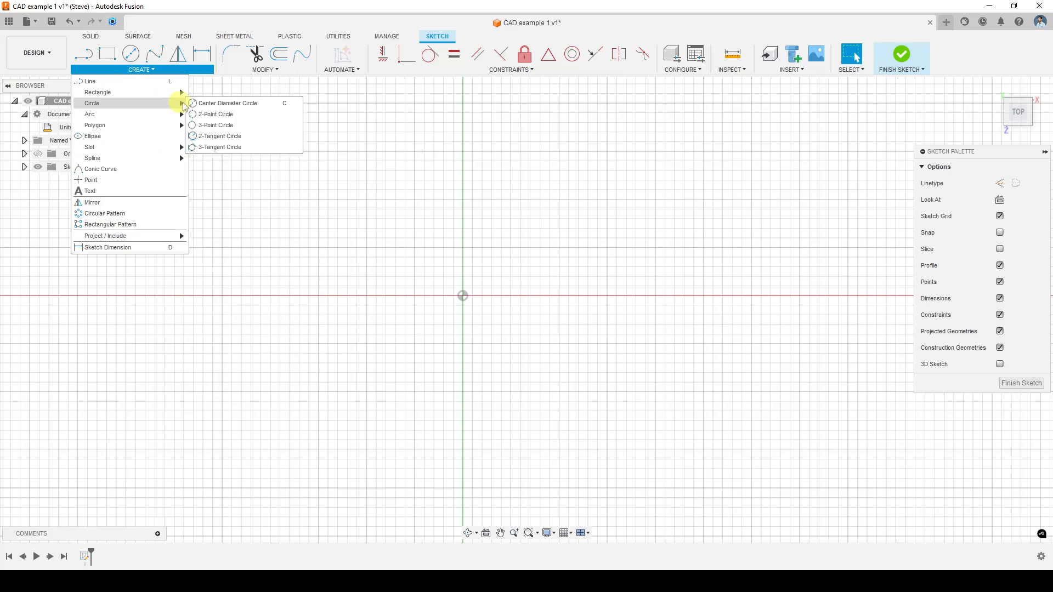
Draw a center diameter circle centred on the origin with a diameter of 4 in
click(269, 106)
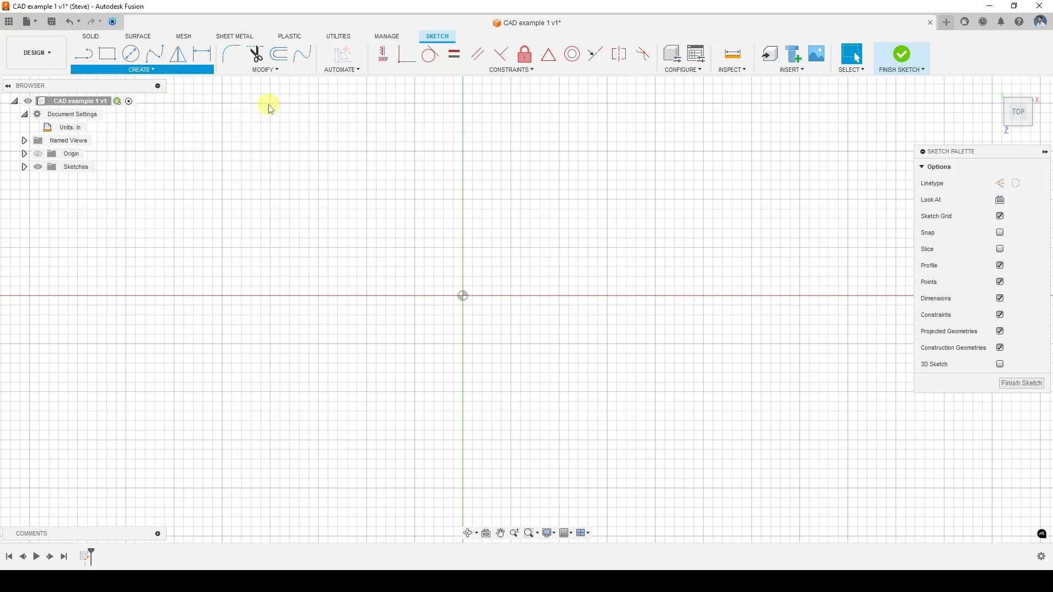
drag(996, 150, 904, 140)
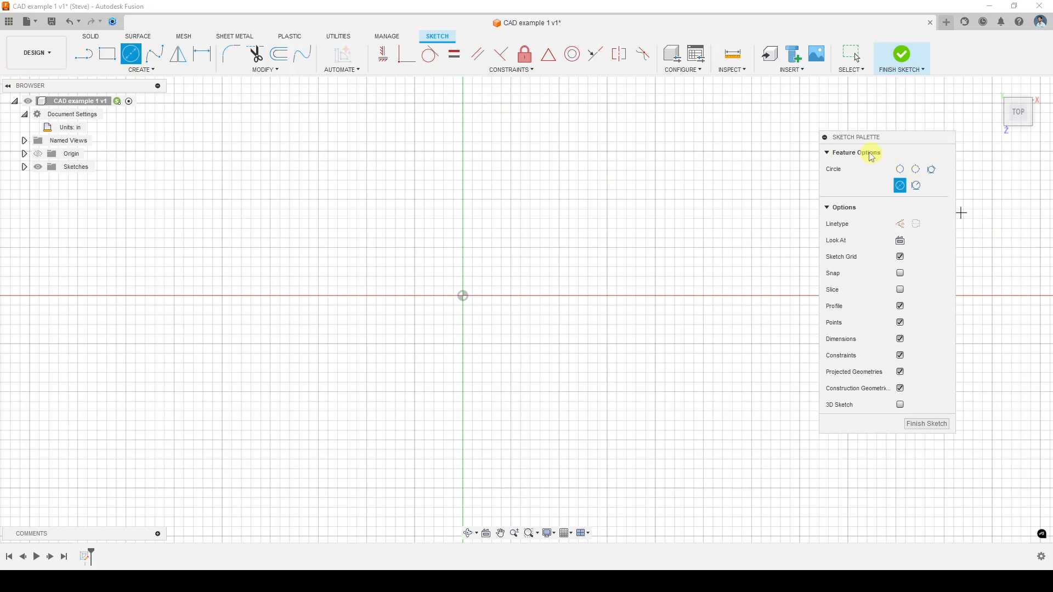
mouse_move(891, 141)
mouse_down()
mouse_move(844, 136)
mouse_move(858, 156)
mouse_up()
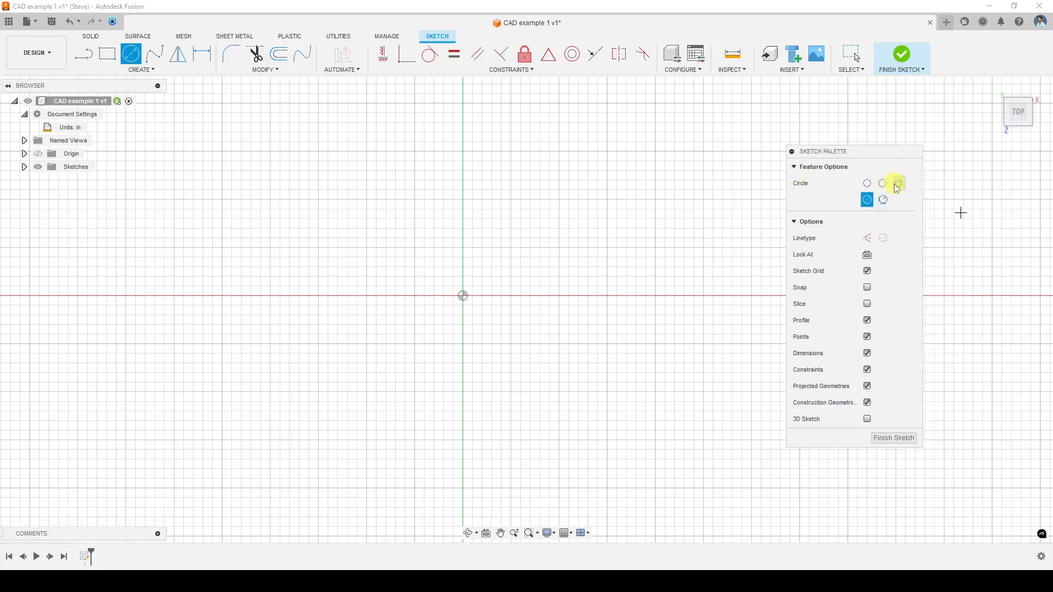
click(866, 185)
click(866, 201)
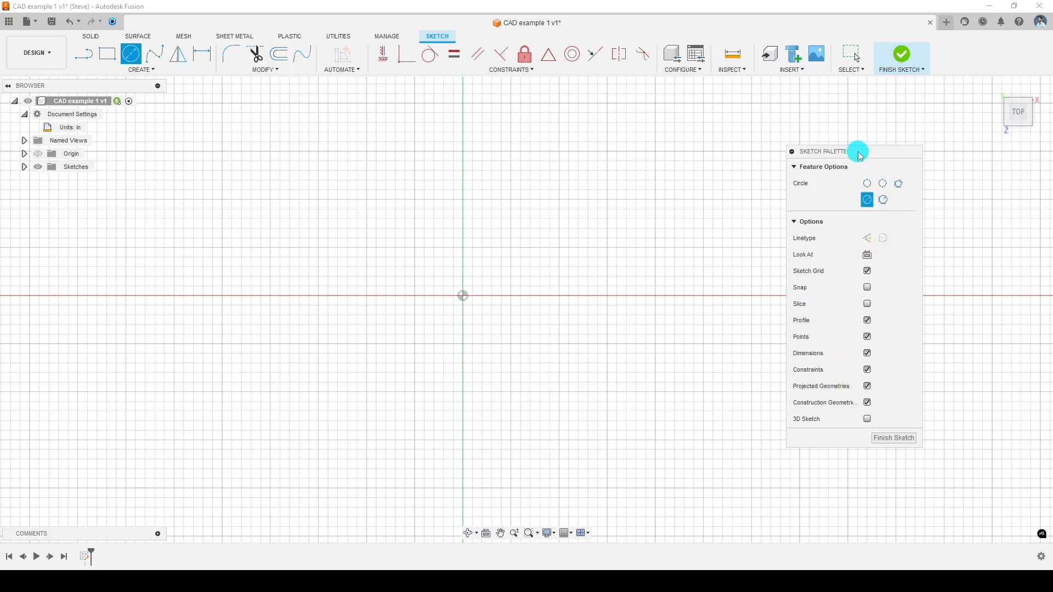
drag(858, 151, 901, 142)
click(465, 297)
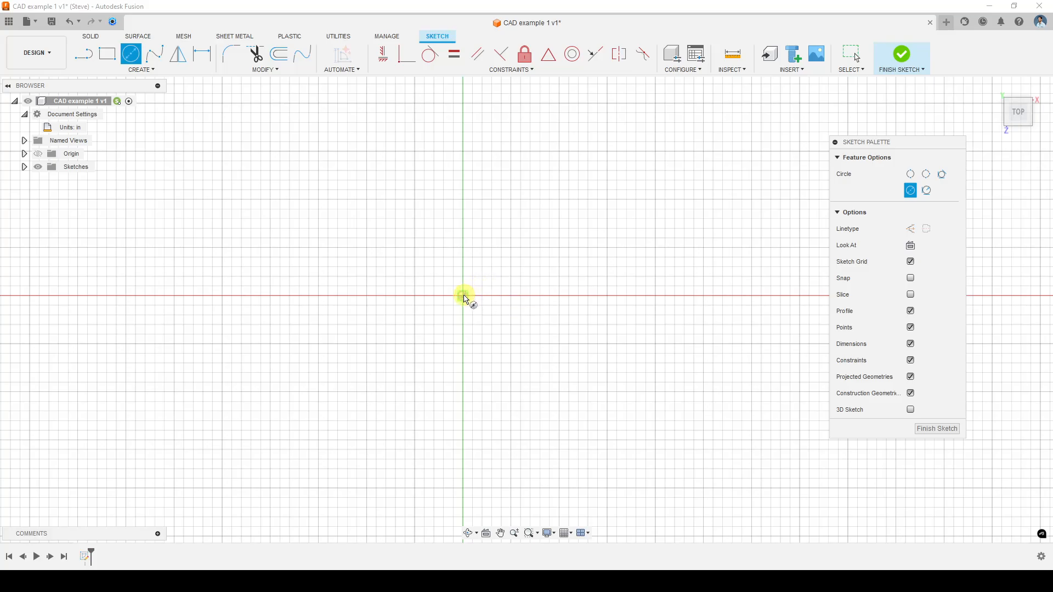
click(463, 296)
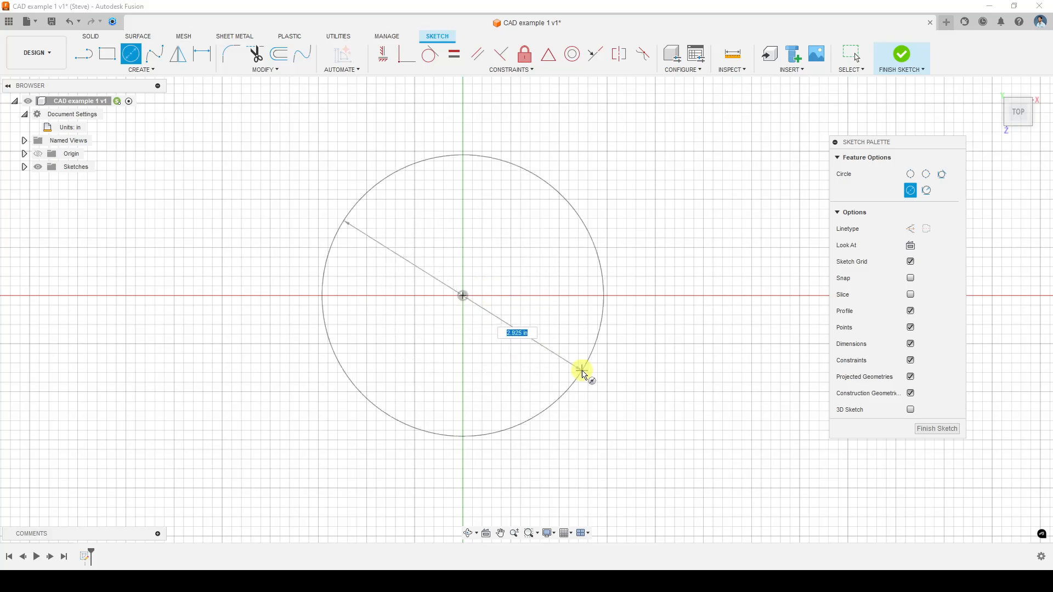
text(4)
key(Return)
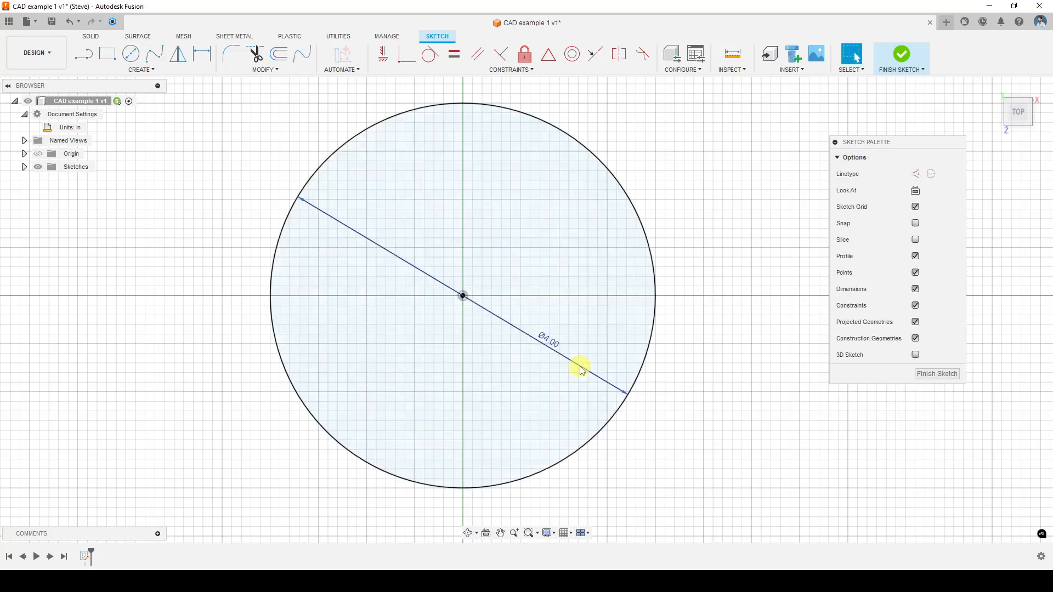
Finish the circle sketch and return to solid modelling
click(583, 370)
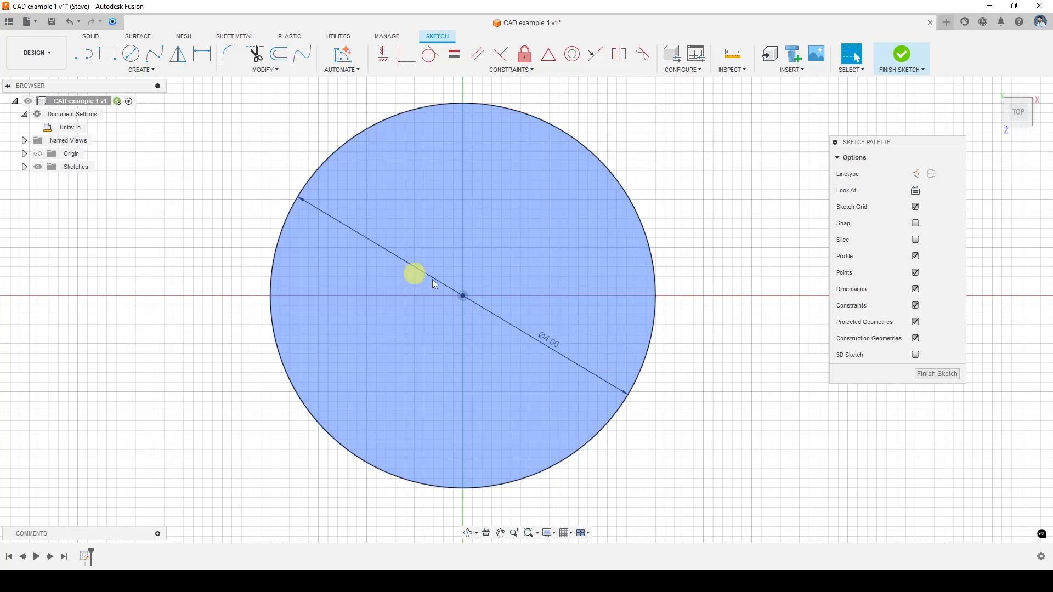
click(571, 365)
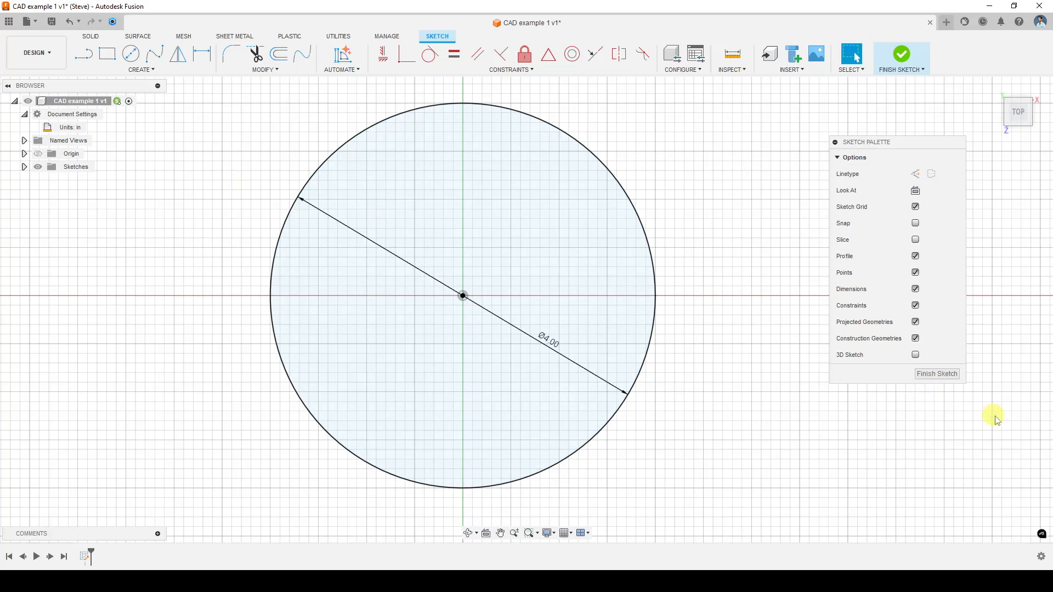
click(945, 378)
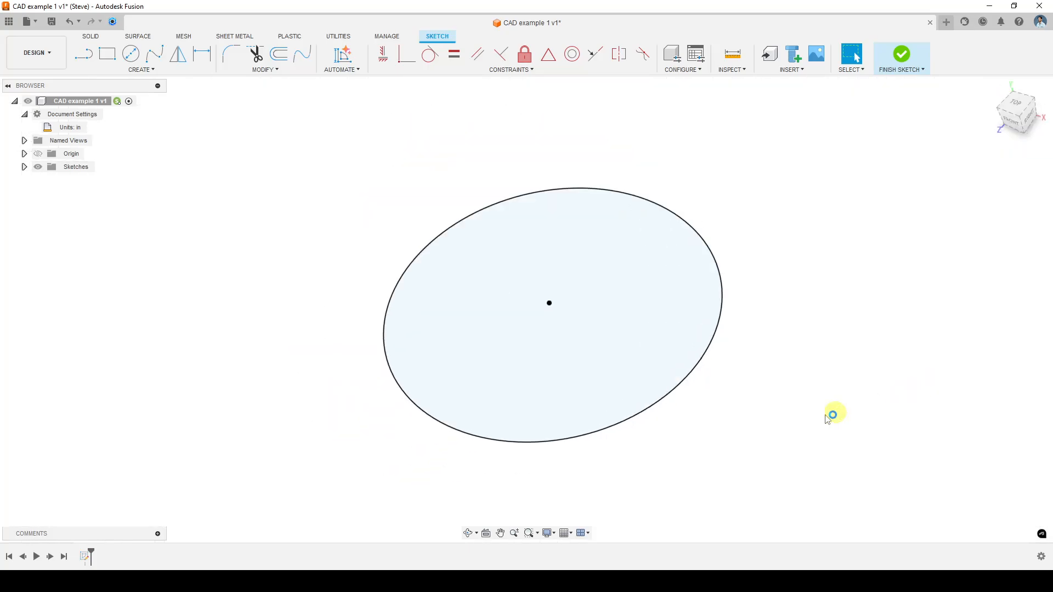
Extrude the circular profile upward 2 in as a new body
scroll(717, 430, down, 2)
middle_drag(732, 386, 668, 393)
scroll(678, 392, down, 1)
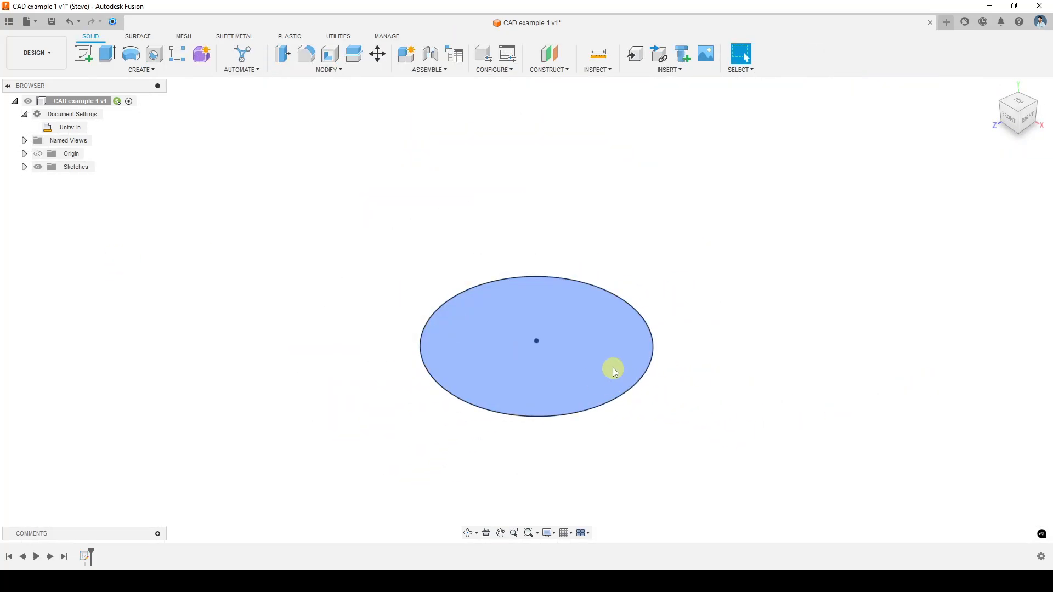
click(143, 72)
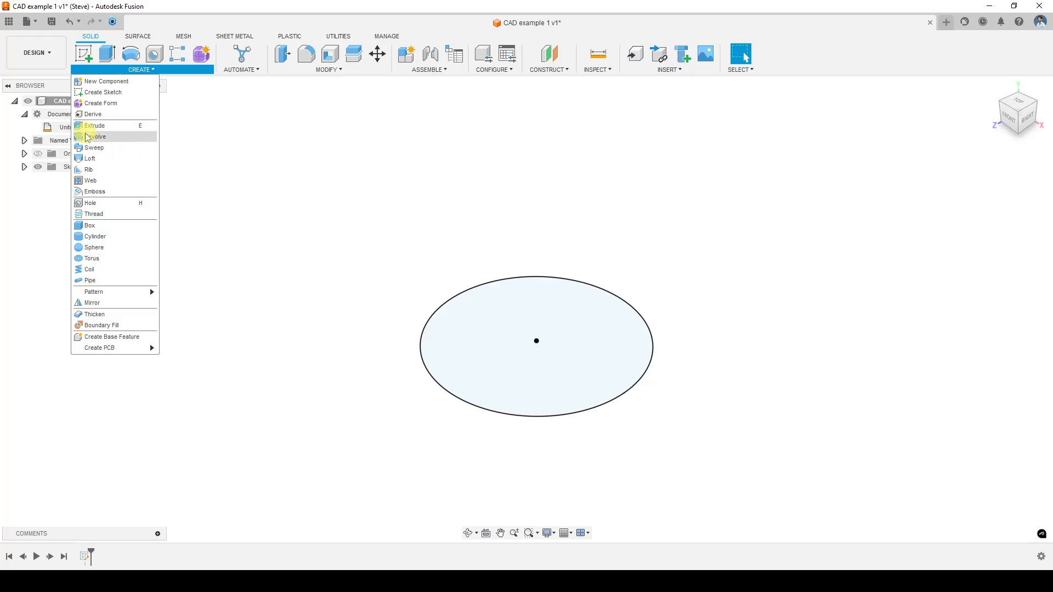
key(e)
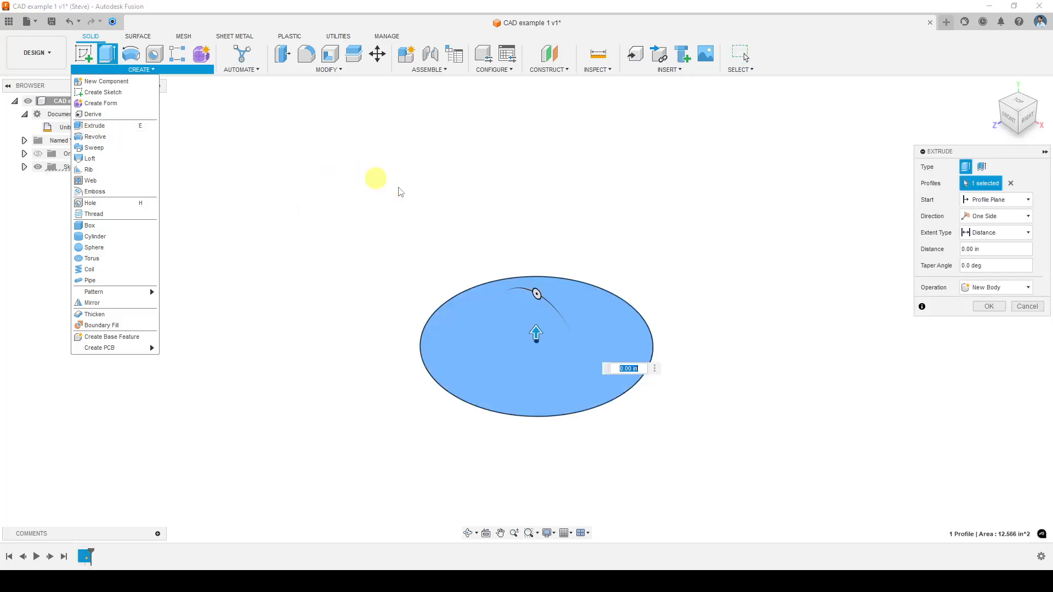
drag(979, 151, 805, 135)
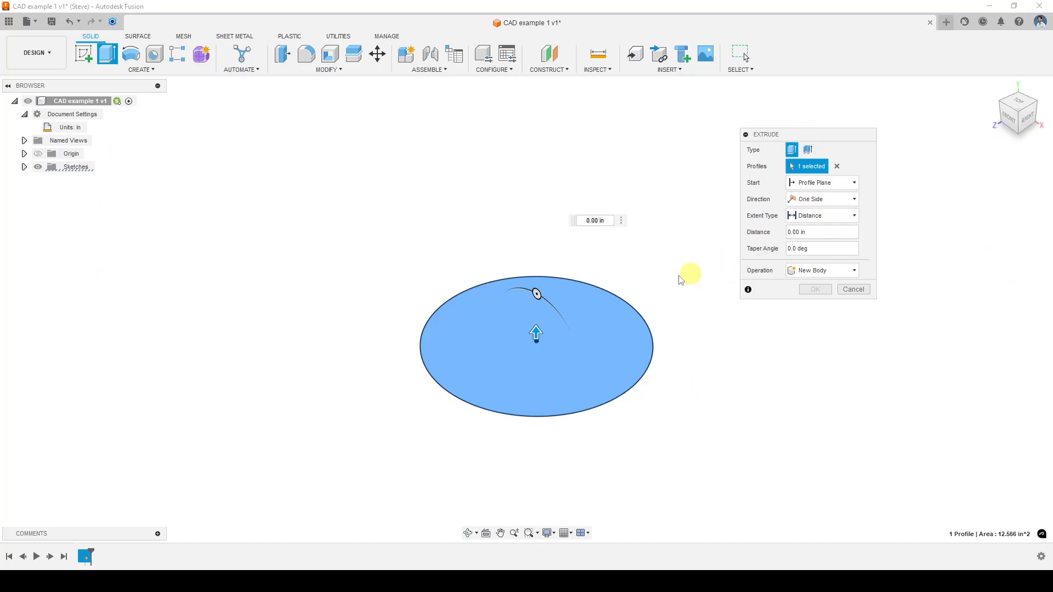
drag(536, 330, 517, 183)
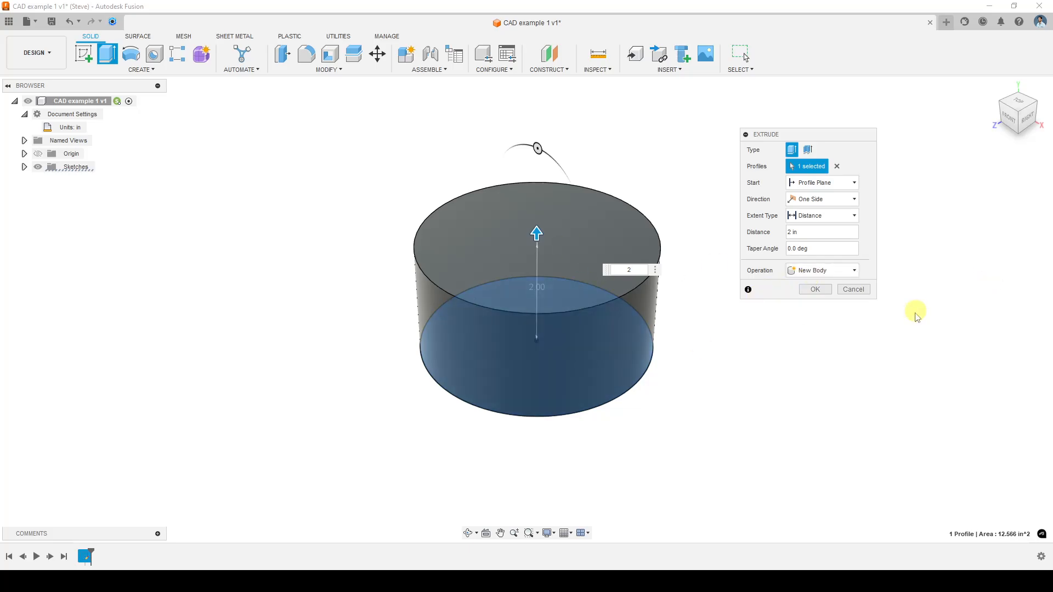
click(827, 295)
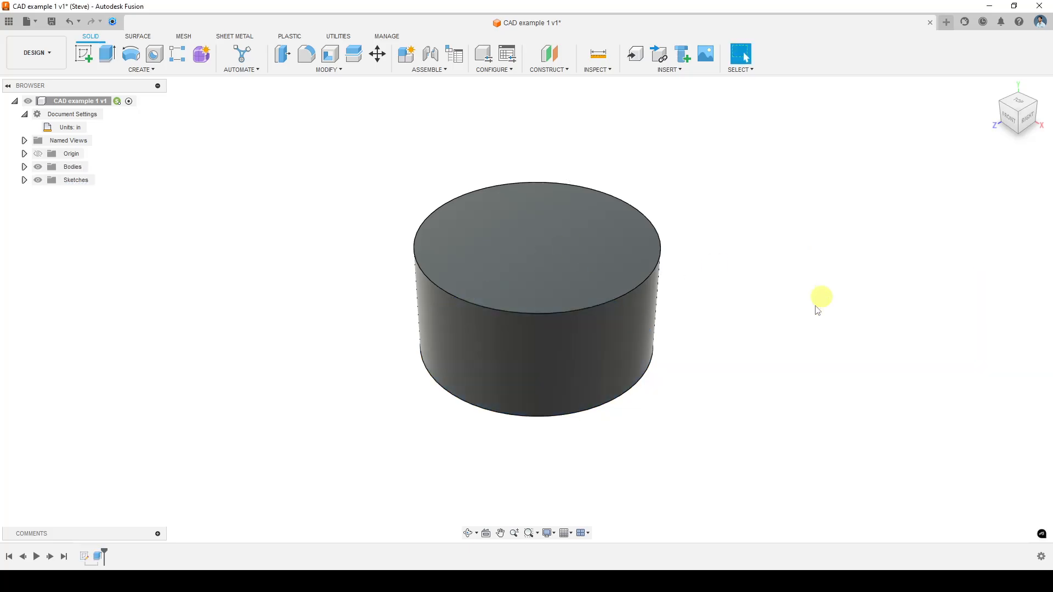
Create a new sketch on the top face of the cylinder
scroll(520, 329, up, 3)
scroll(521, 331, down, 3)
middle_drag(647, 323, 626, 352)
scroll(516, 277, up, 3)
scroll(515, 275, down, 3)
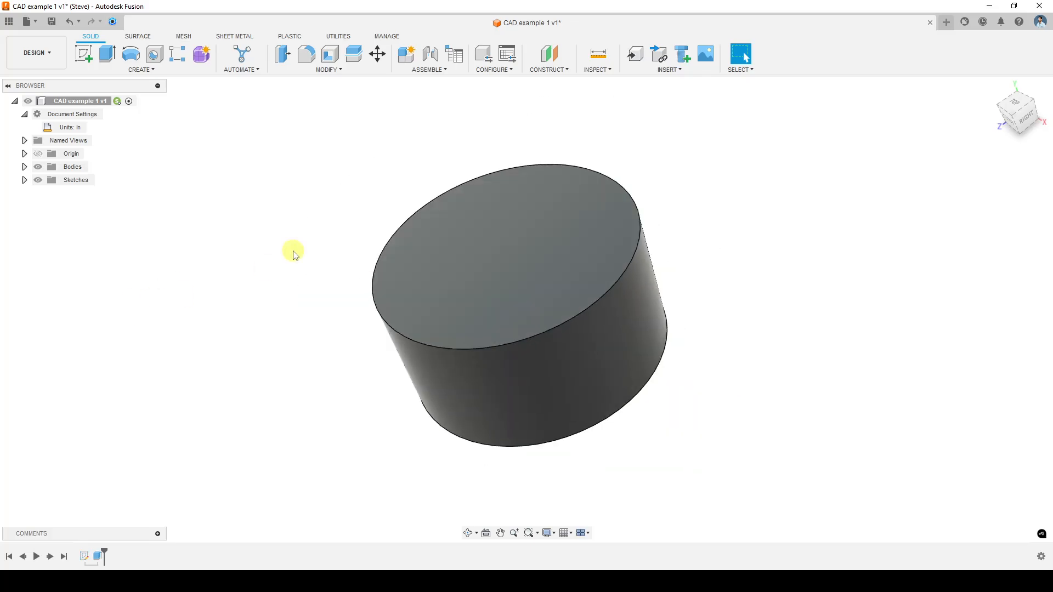
middle_drag(547, 285, 475, 285)
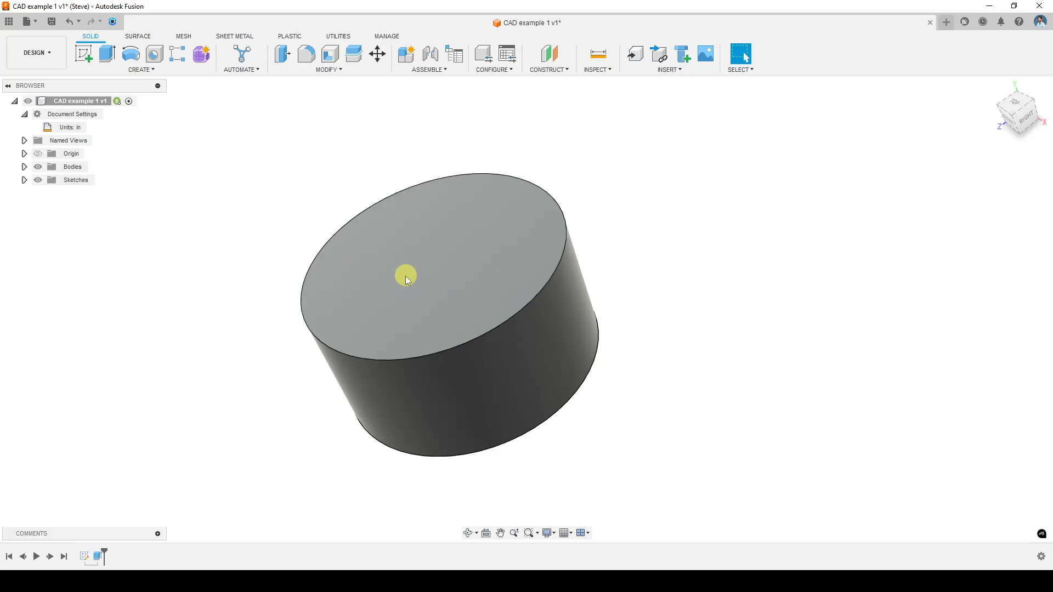
middle_drag(436, 275, 465, 238)
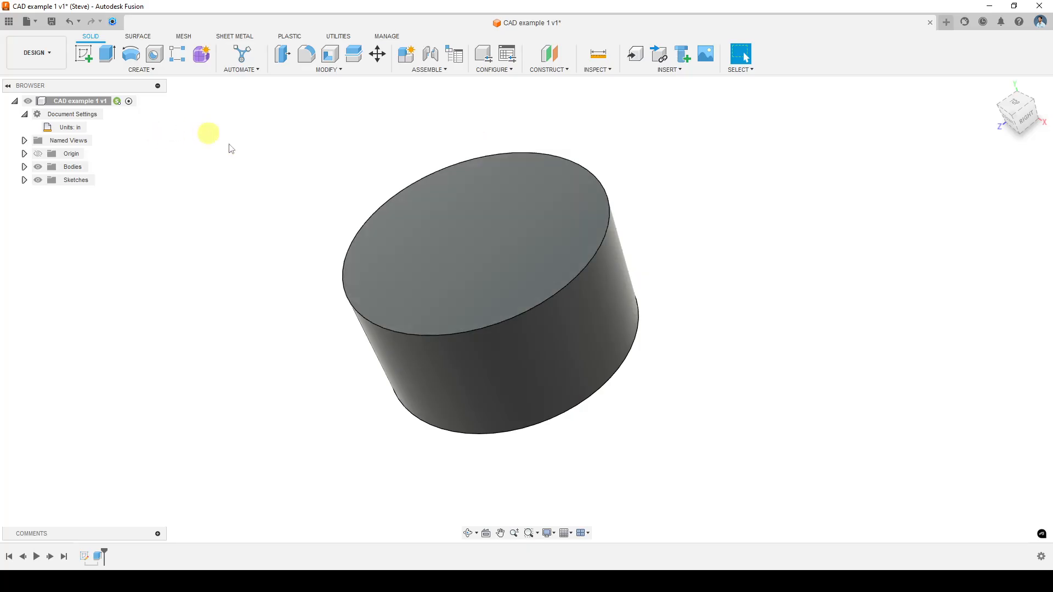
click(86, 55)
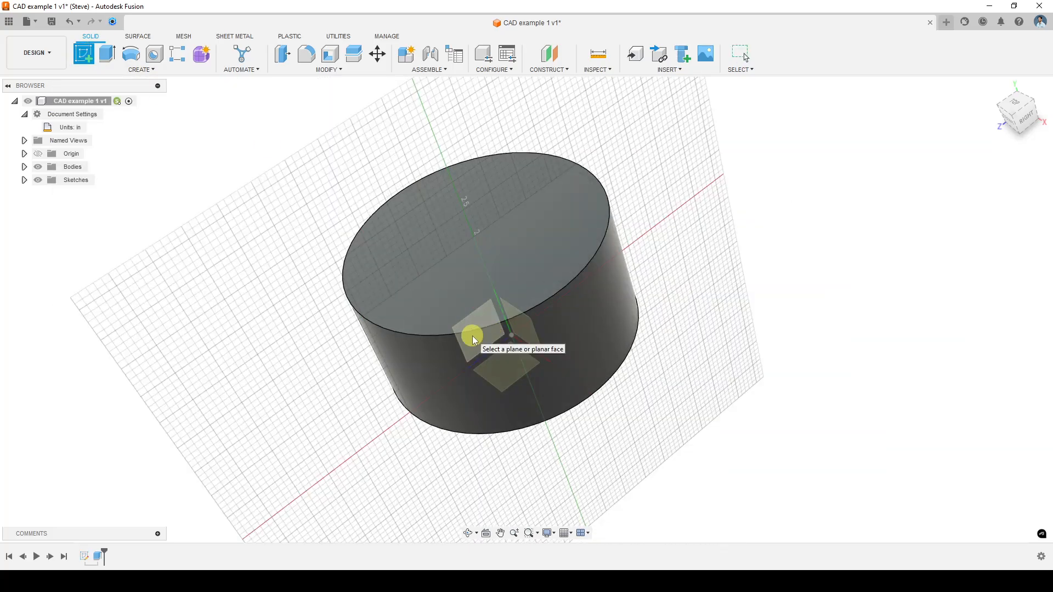
click(474, 253)
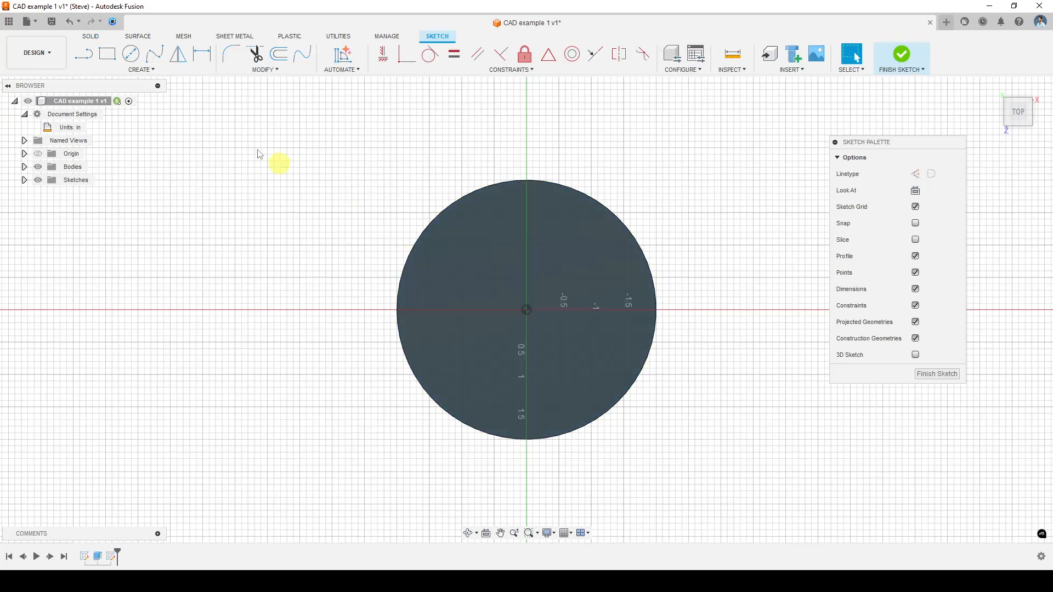
Draw a center rectangle measuring 5 in by 5 in, centred on the origin
click(148, 74)
mouse_move(145, 98)
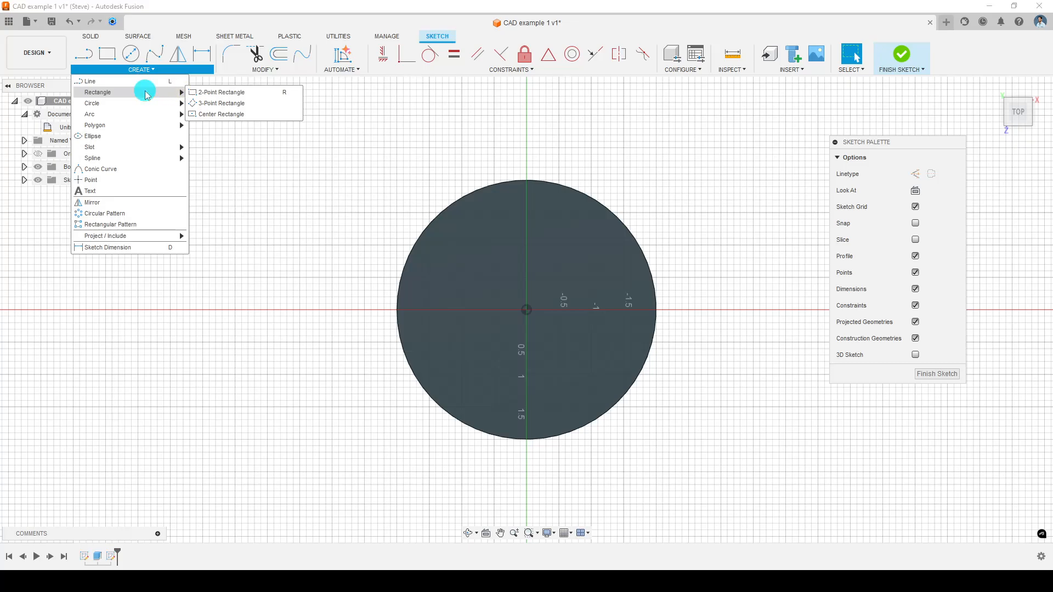
click(271, 120)
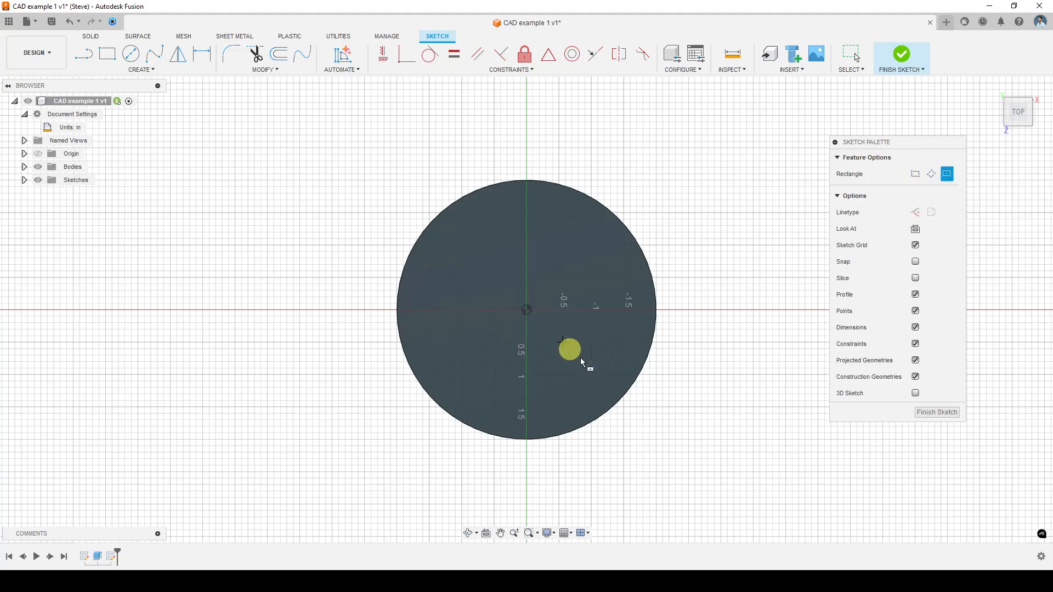
click(526, 310)
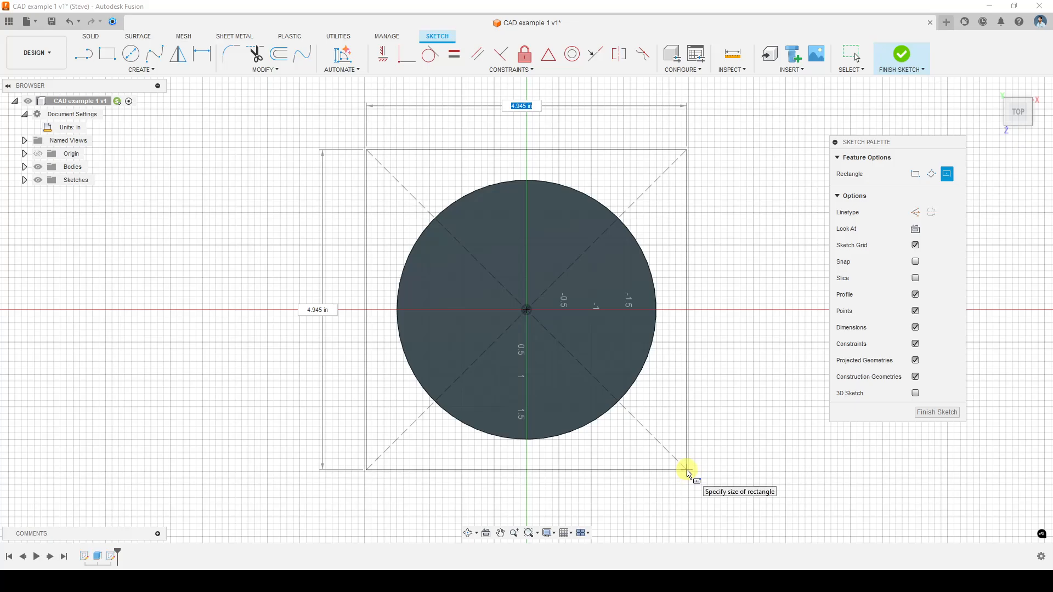
key(Tab)
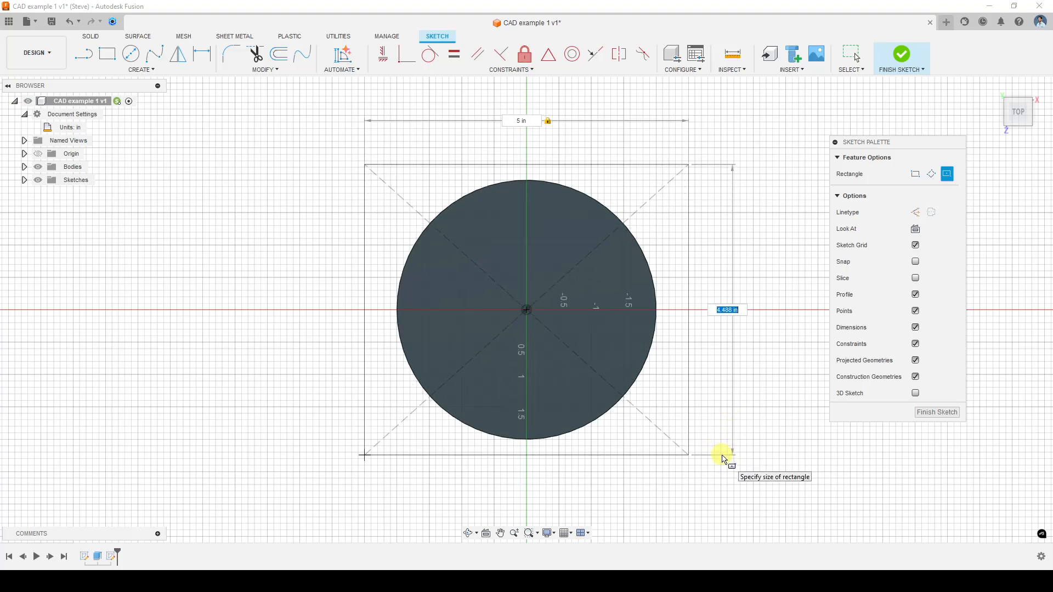
text(5)
key(Tab)
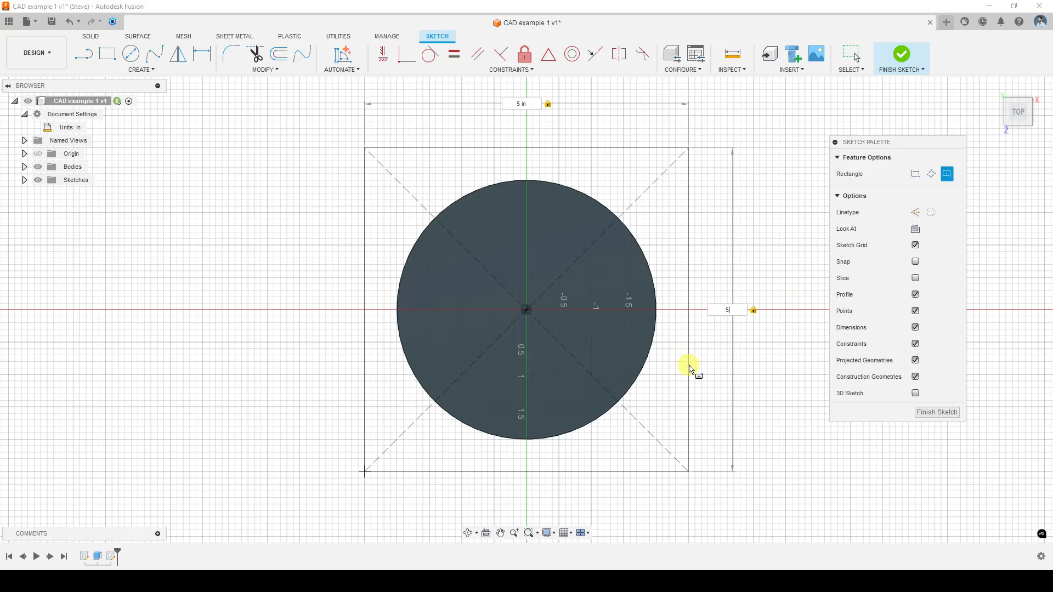
key(Return)
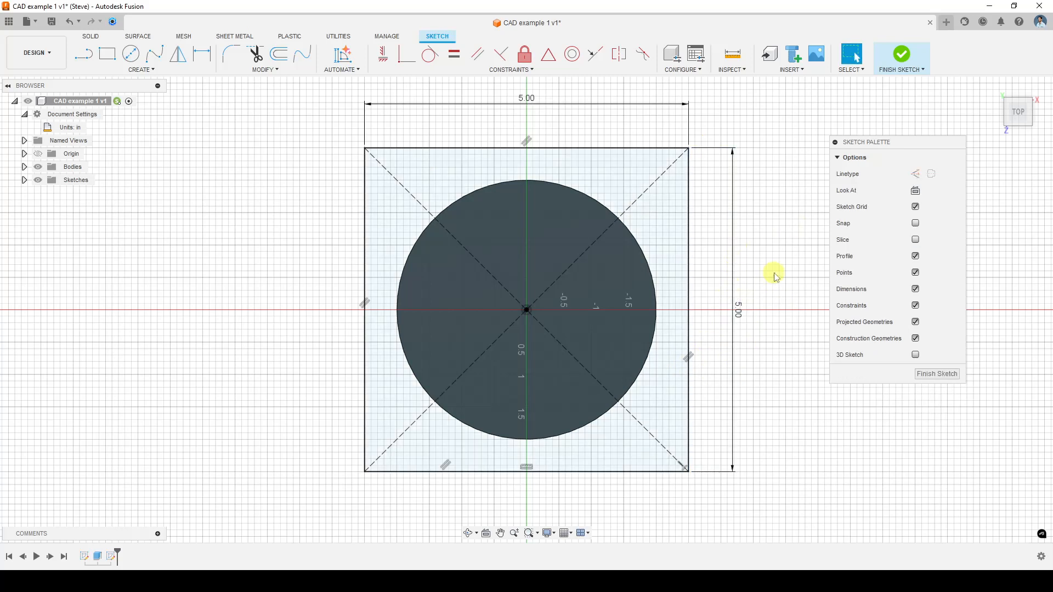
Finish the square sketch on the cylinder's top face
middle_drag(776, 277, 735, 281)
click(472, 232)
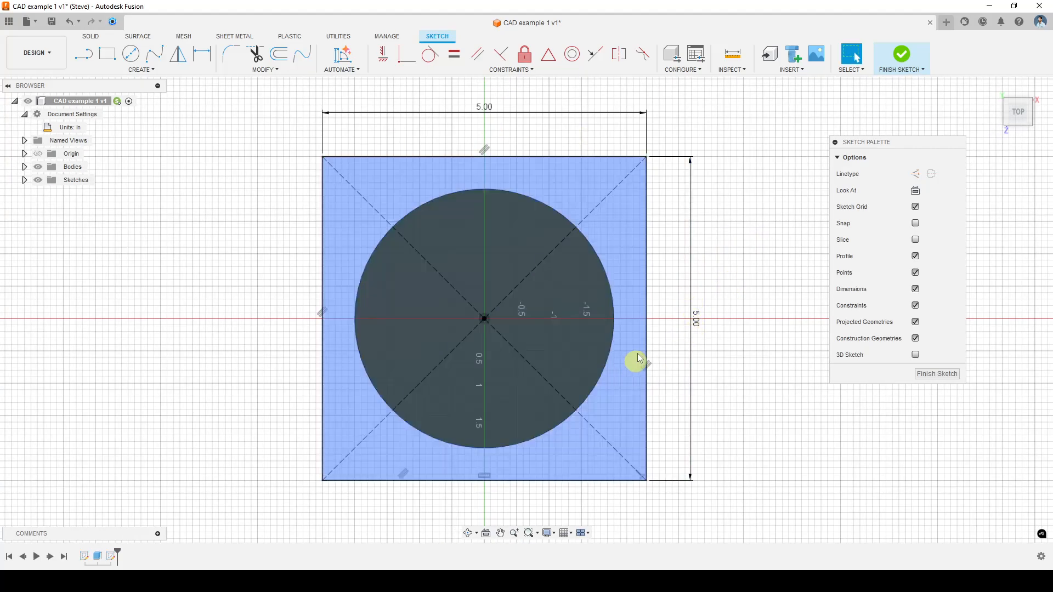
click(937, 375)
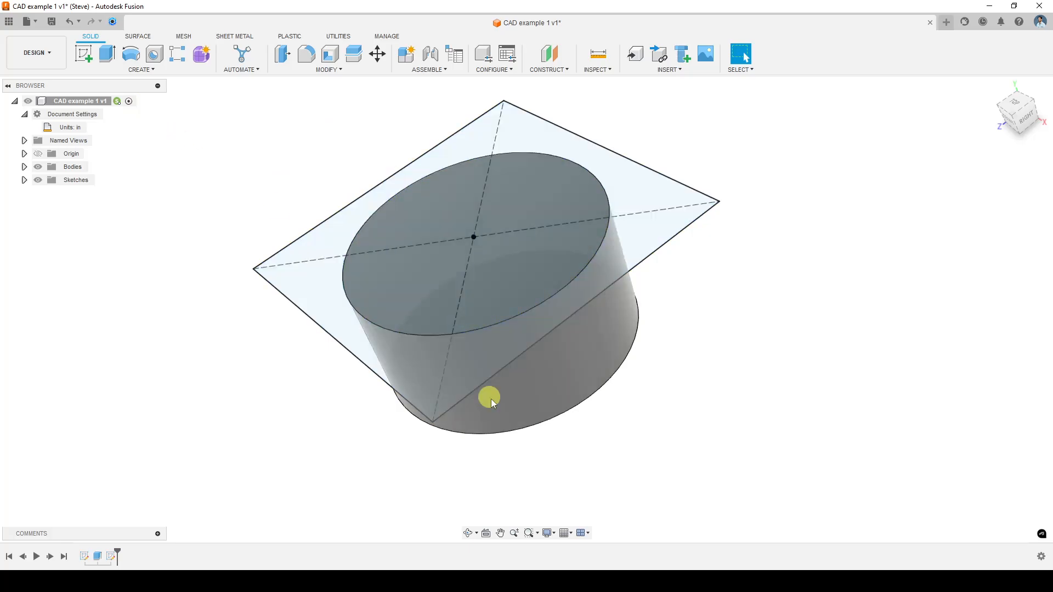
Extrude the full square, including its inner circular profile, 1 in away from the cylinder and join it to the body
click(147, 73)
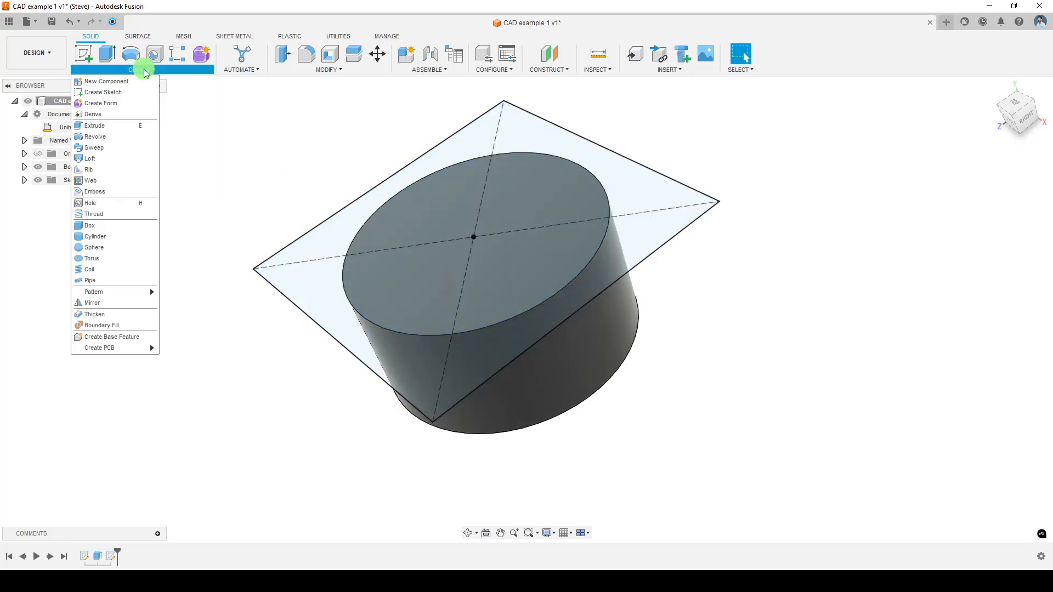
click(127, 127)
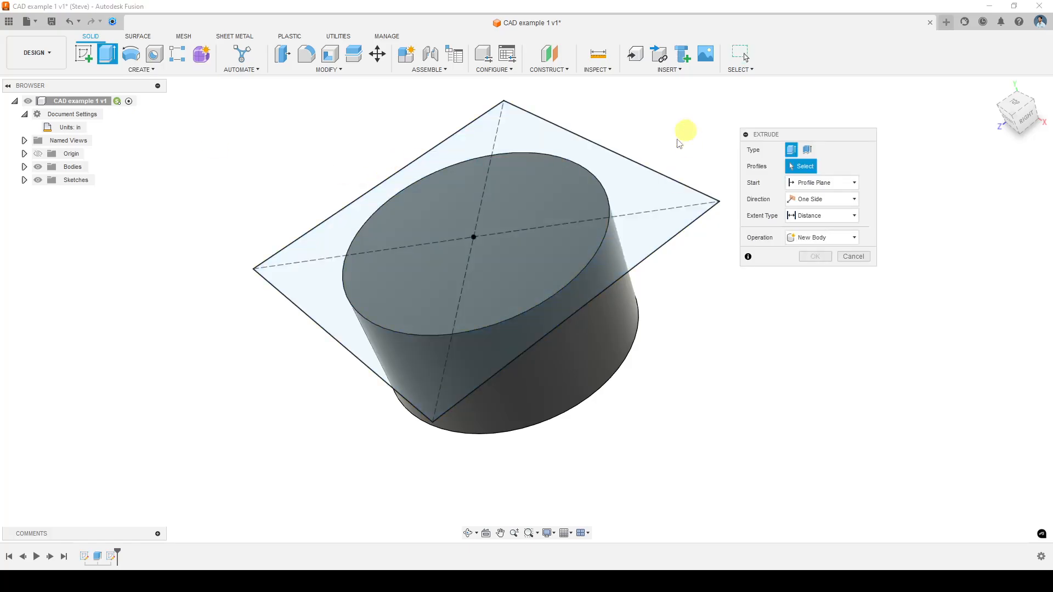
click(637, 192)
drag(400, 181, 358, 123)
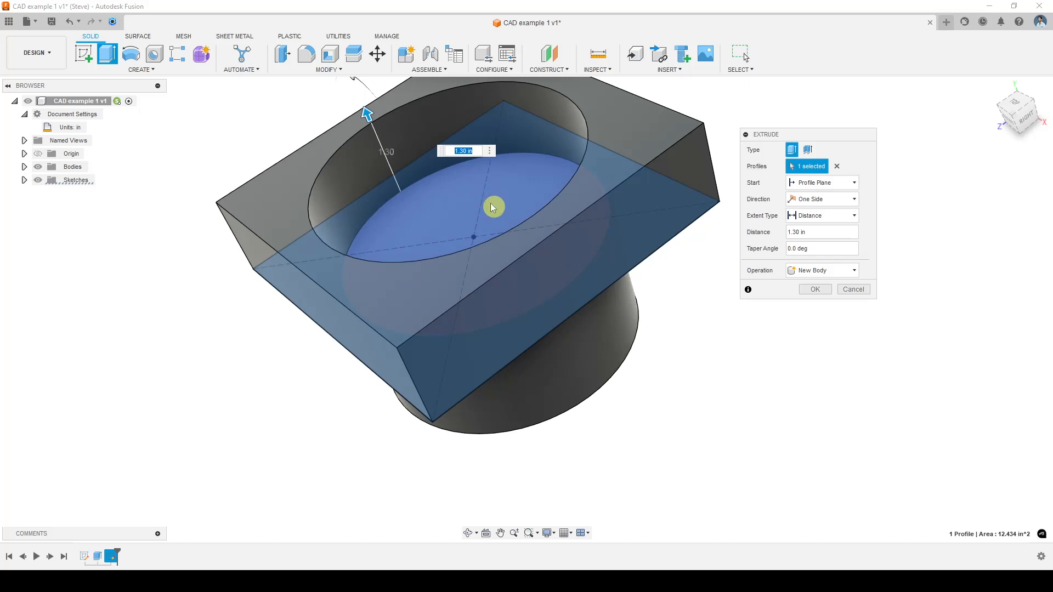
click(456, 224)
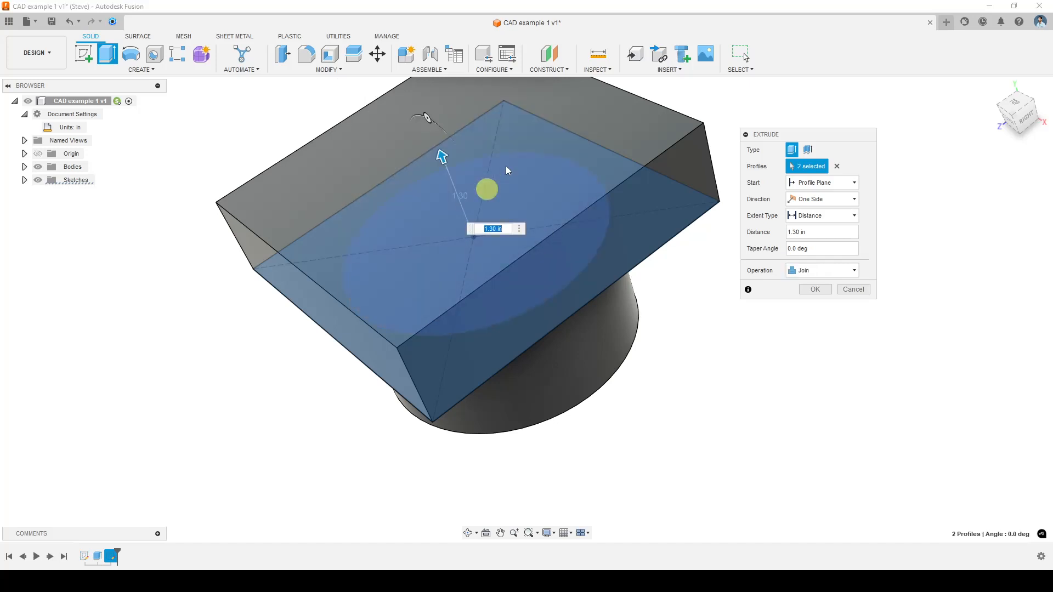
shift+middle_drag(599, 360, 497, 430)
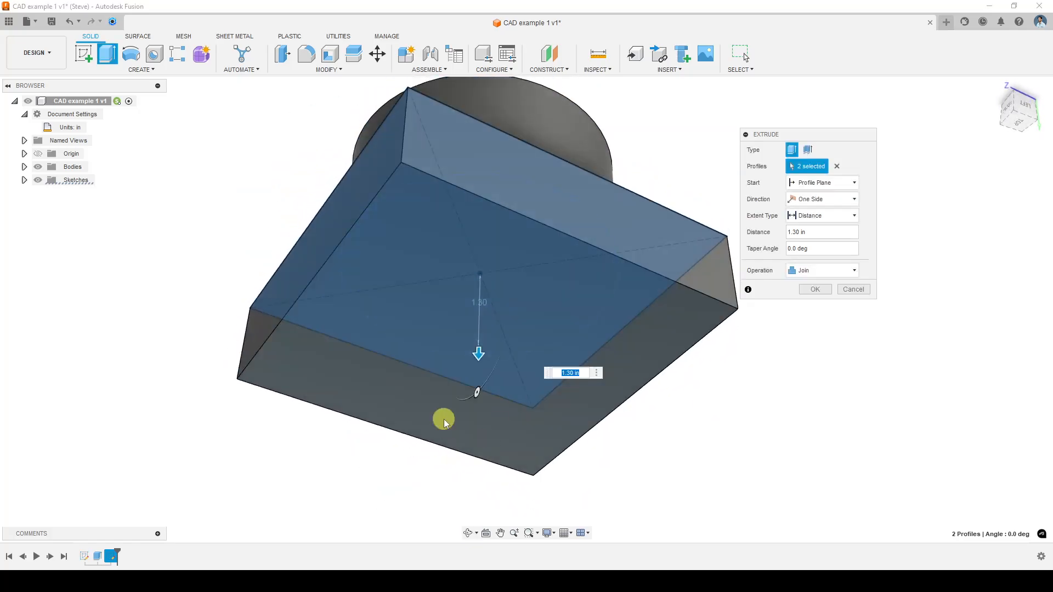
mouse_move(439, 364)
shift+middle_down()
mouse_move(444, 380)
mouse_move(435, 376)
shift+middle_up()
text(1)
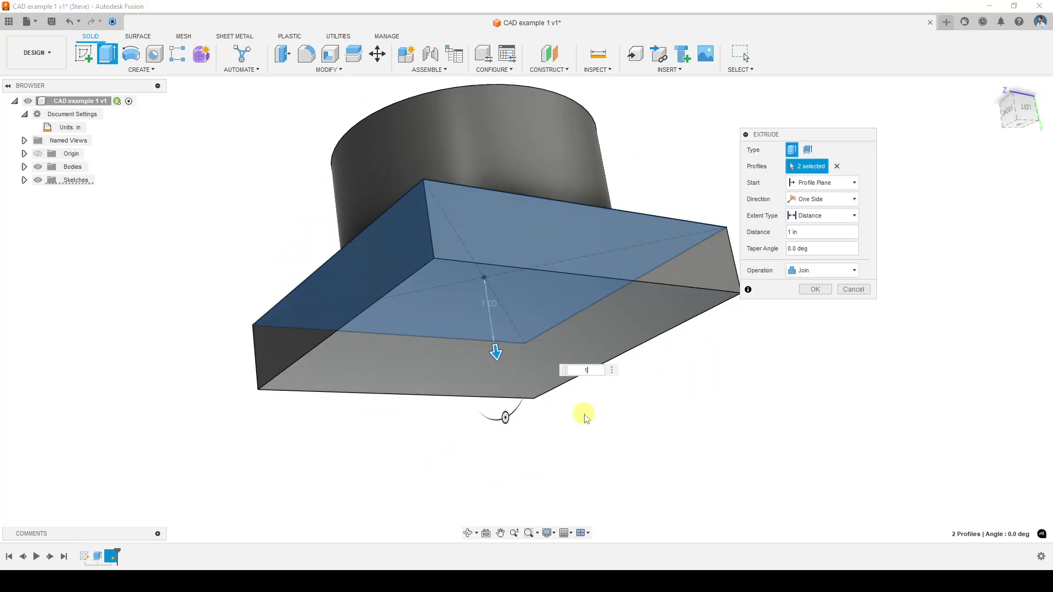
key(Return)
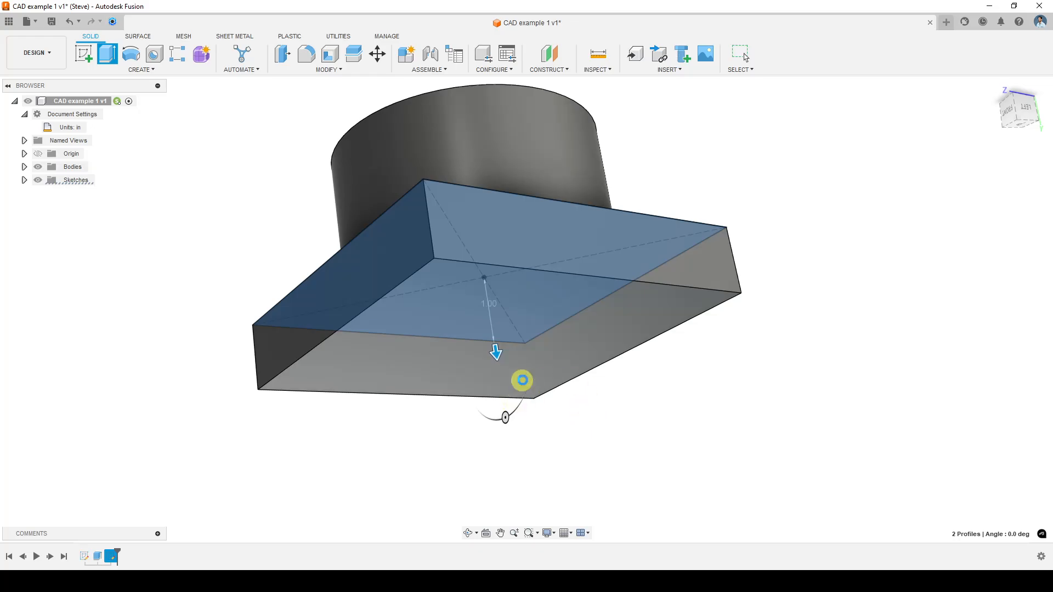
Fillet the four vertical corner edges of the square block with a constant 1 in radius
scroll(595, 262, down, 5)
shift+middle_drag(595, 262, 606, 285)
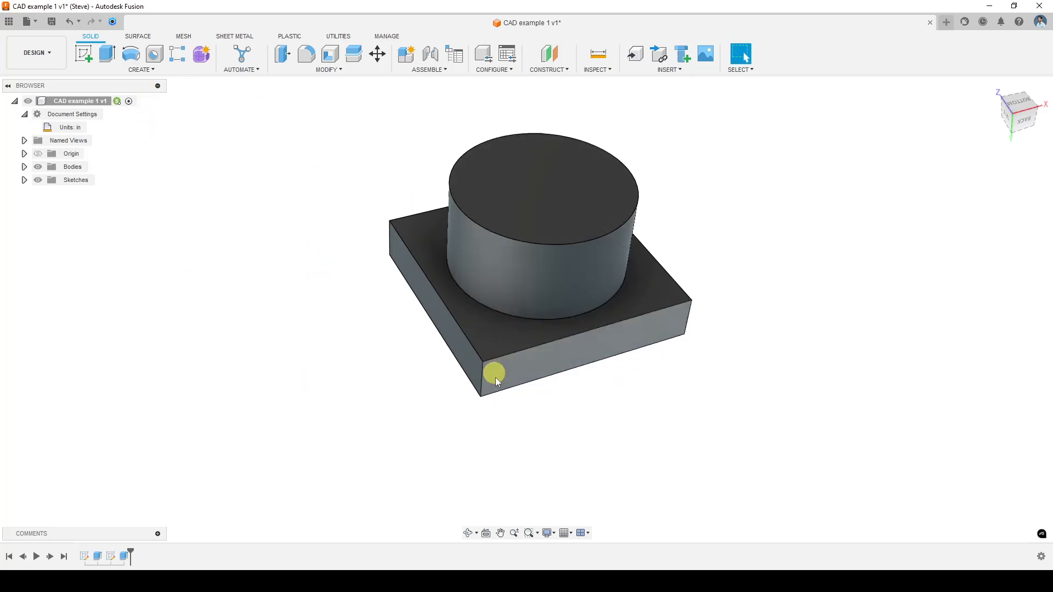
scroll(482, 381, down, 3)
scroll(481, 378, up, 5)
scroll(481, 378, down, 3)
scroll(483, 378, up, 1)
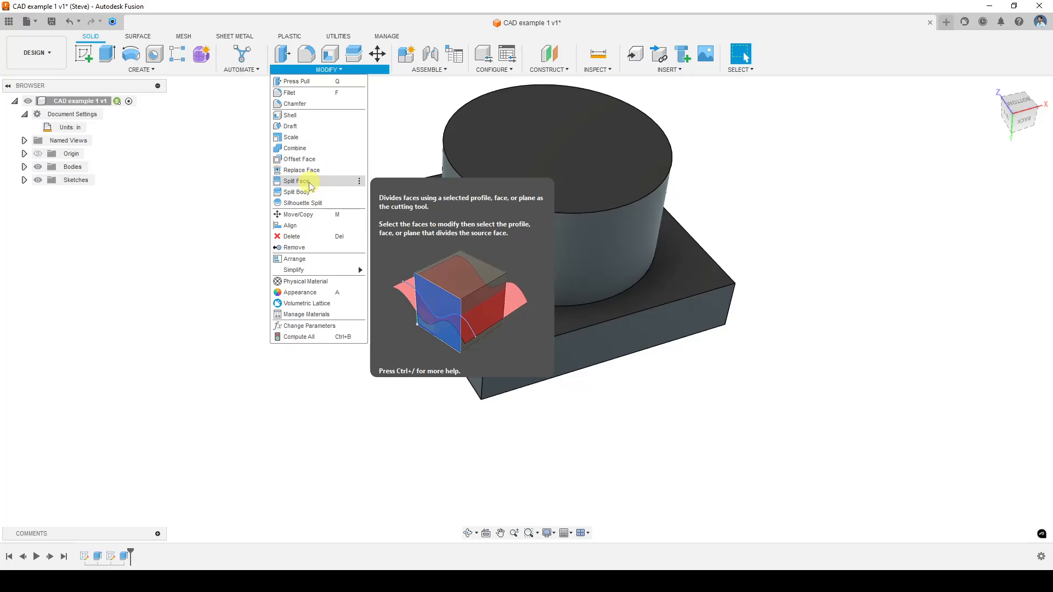
click(316, 94)
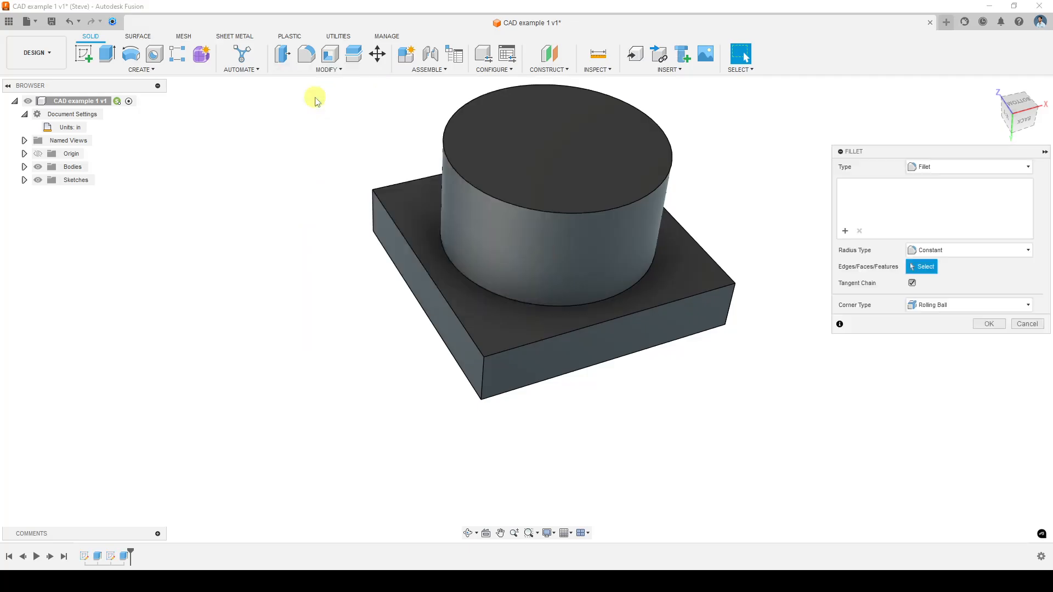
click(482, 376)
click(373, 209)
click(730, 309)
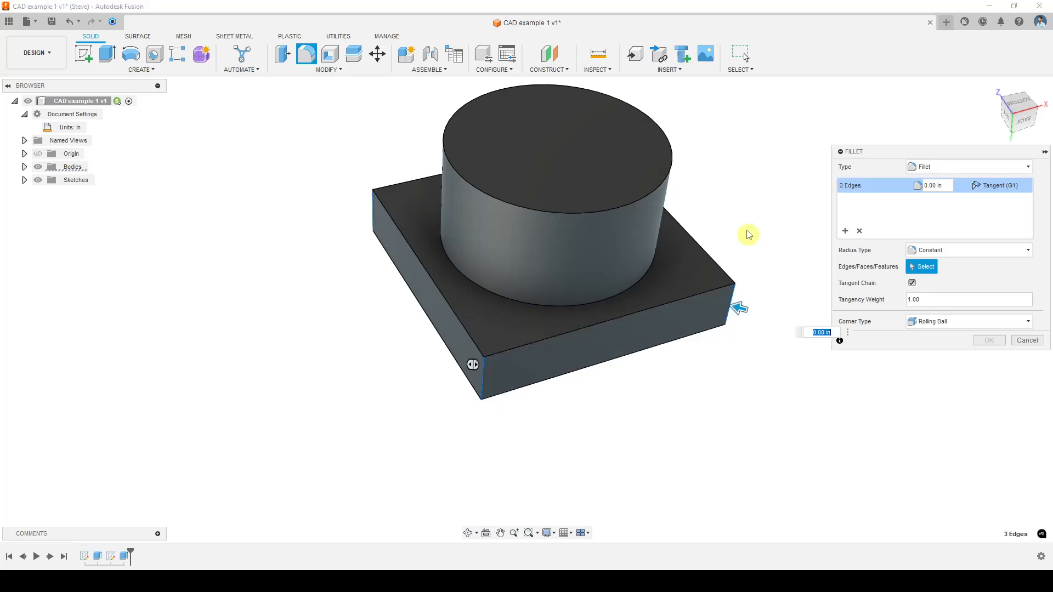
shift+middle_drag(741, 231, 650, 245)
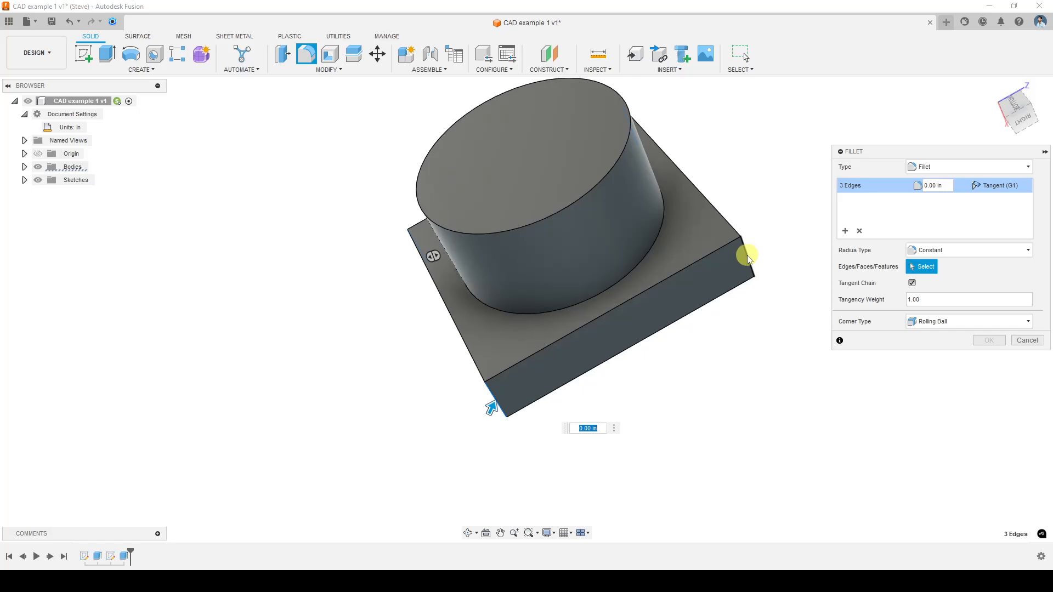
click(747, 257)
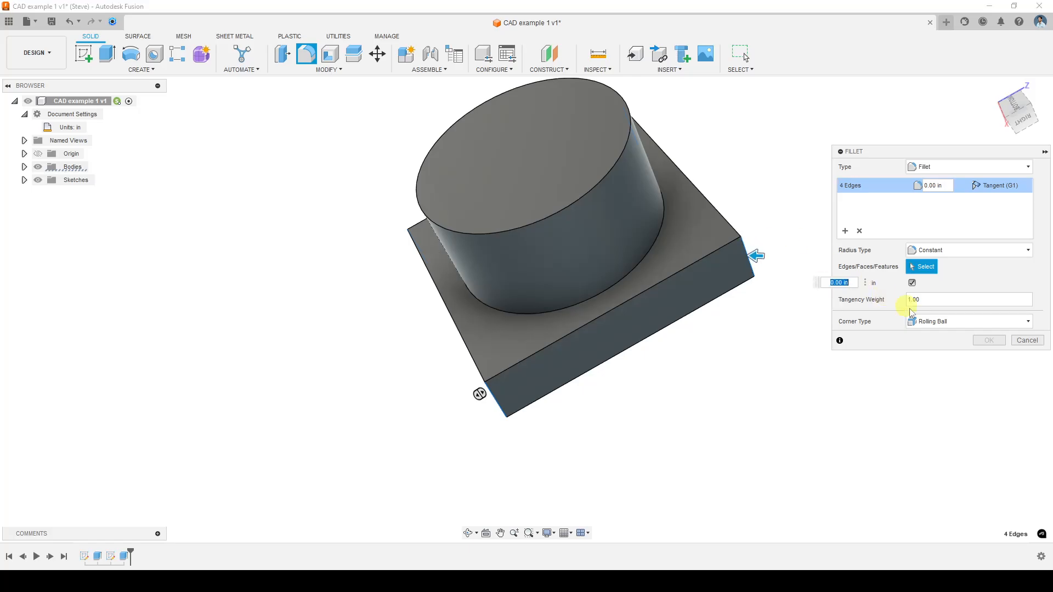
drag(840, 283, 821, 280)
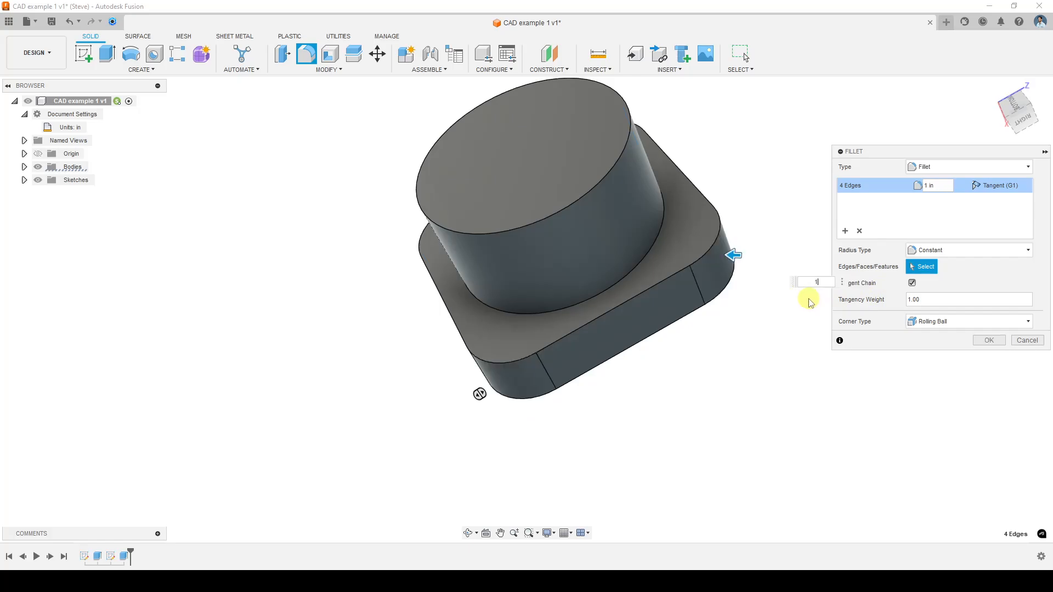
shift+middle_drag(664, 373, 625, 398)
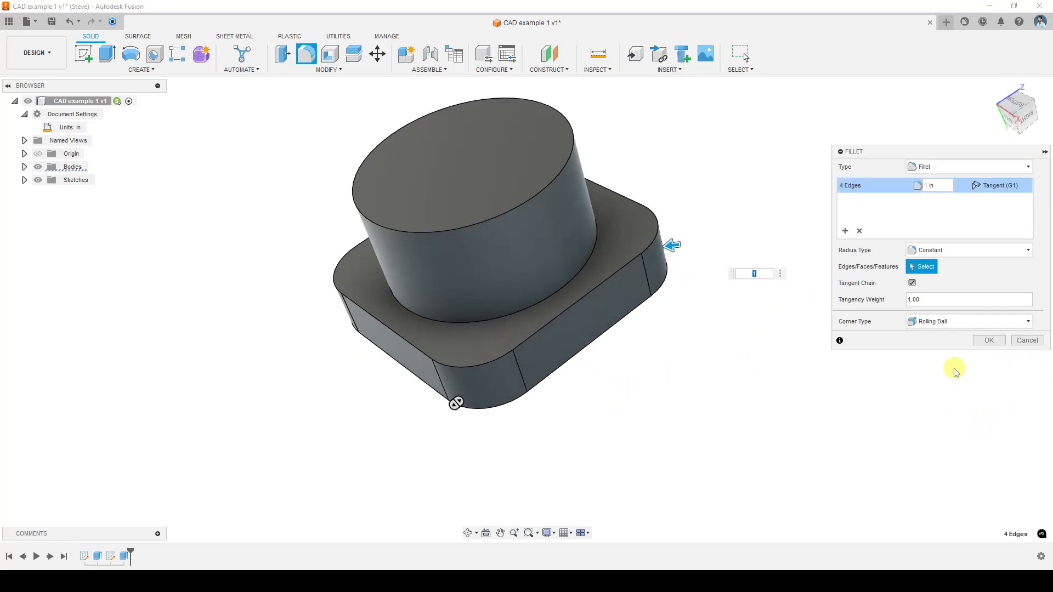
click(991, 340)
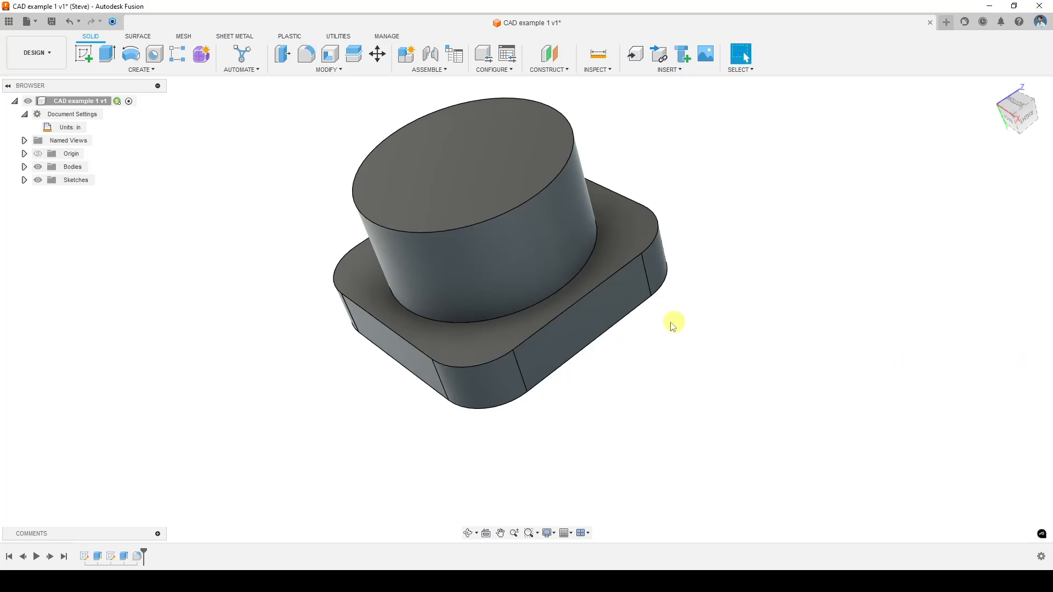
Start an equal-distance chamfer of 0.5 in on the circular edge at the cylinder's free end and inspect its profile from the side
mouse_move(564, 371)
shift+middle_down()
mouse_move(583, 359)
mouse_move(583, 376)
shift+middle_up()
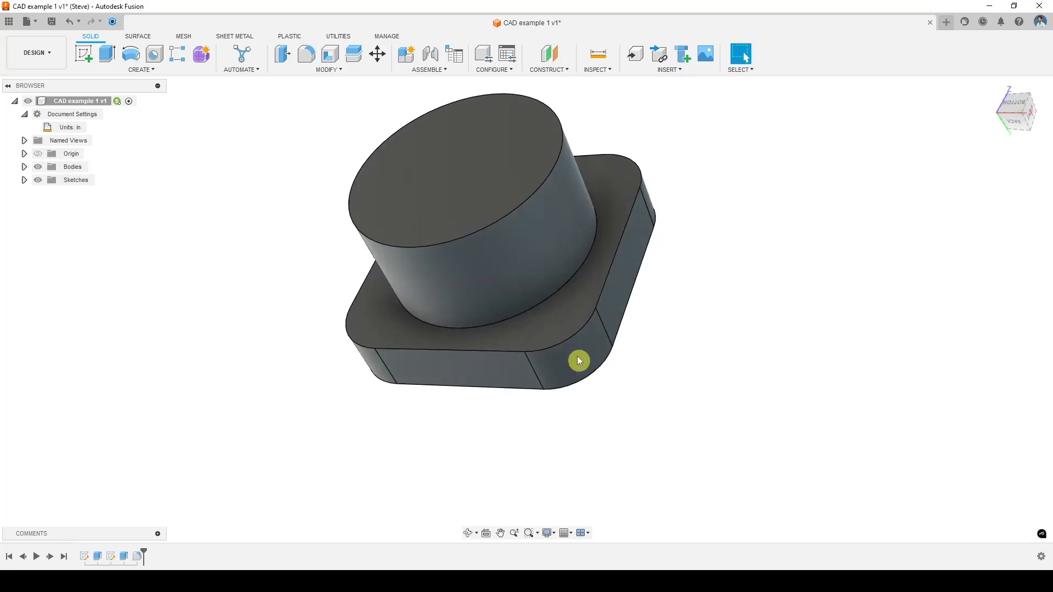
click(332, 70)
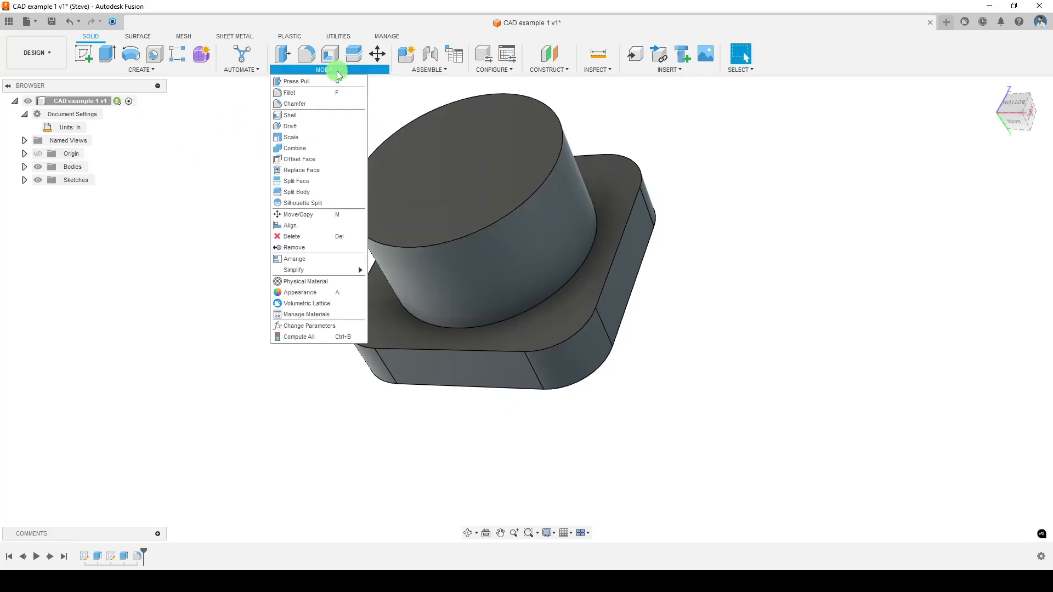
click(317, 104)
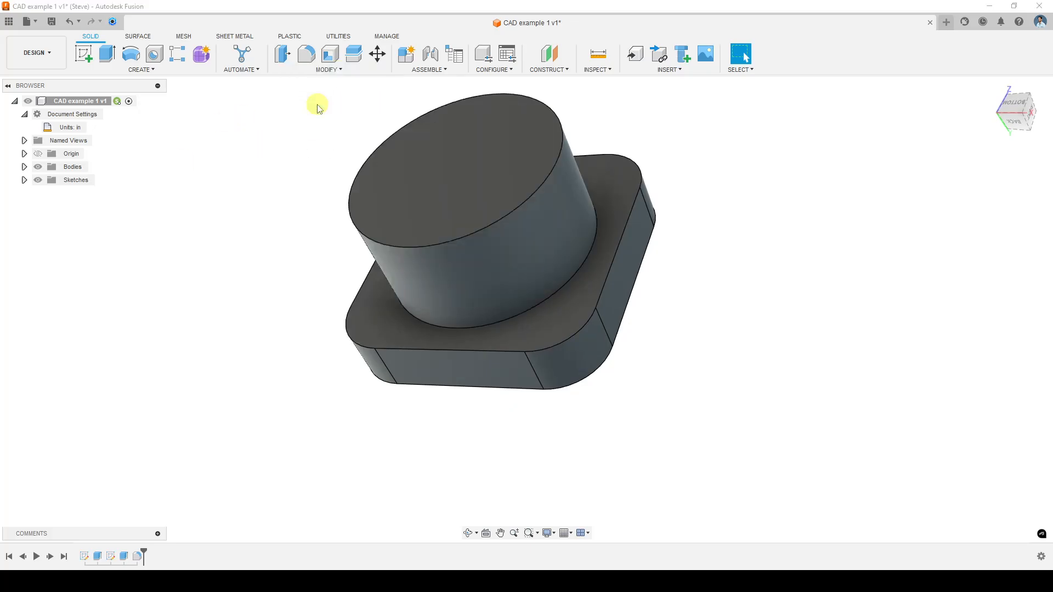
click(443, 248)
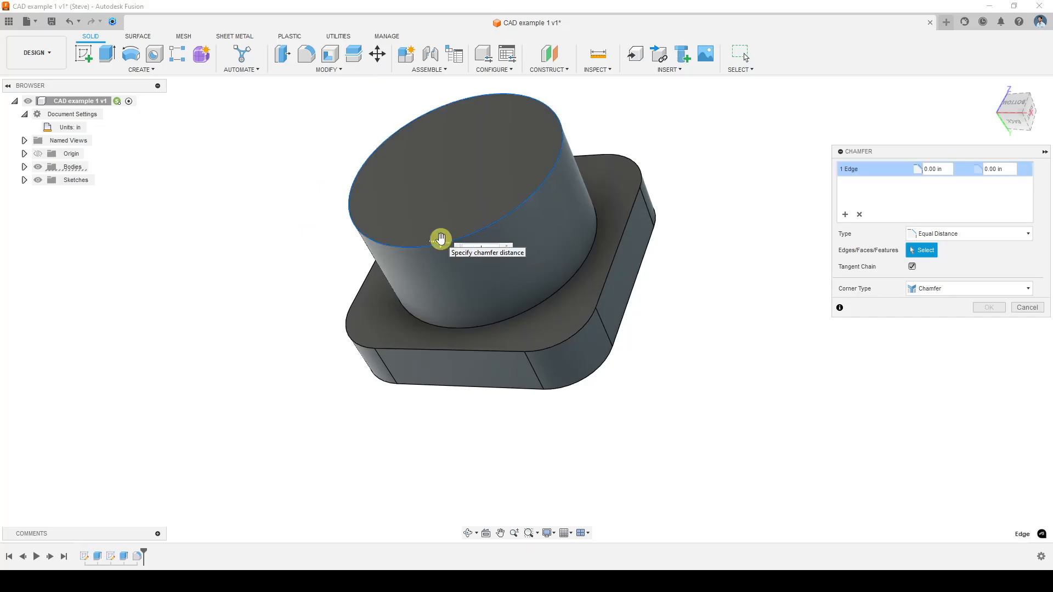
text(.5)
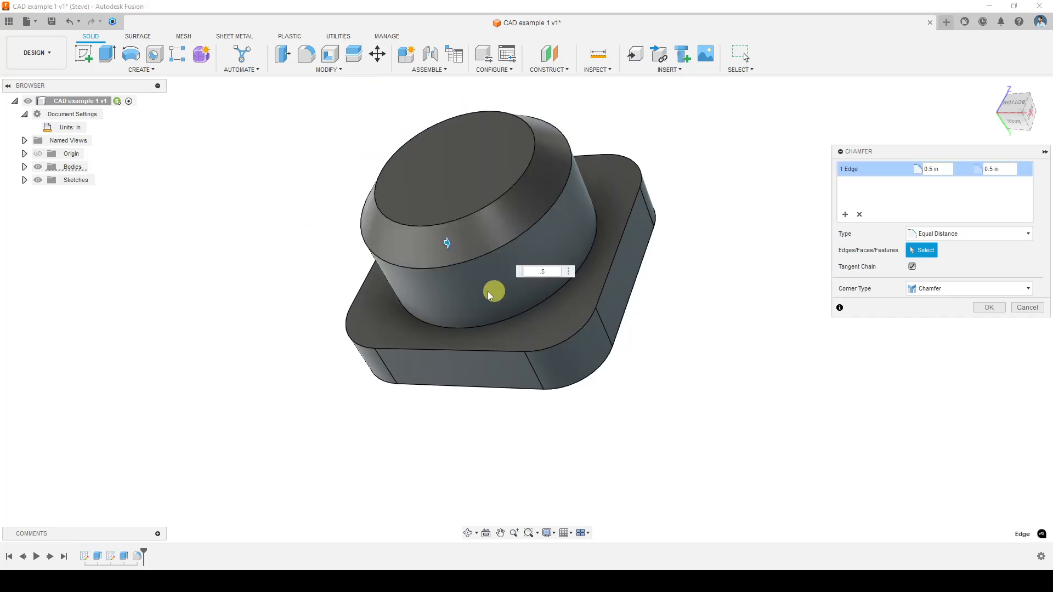
shift+middle_drag(310, 324, 275, 371)
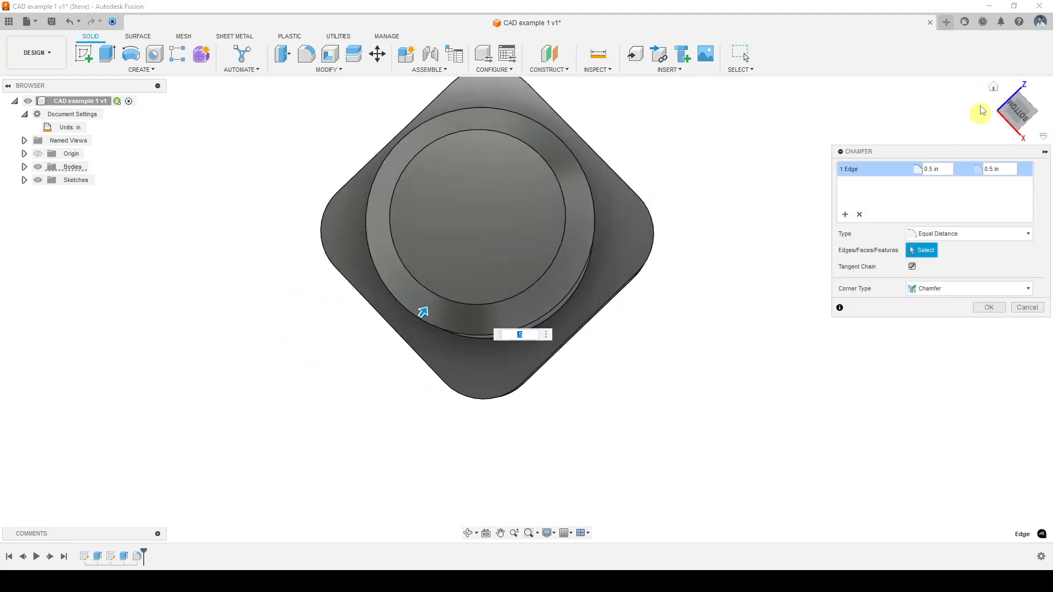
click(1025, 108)
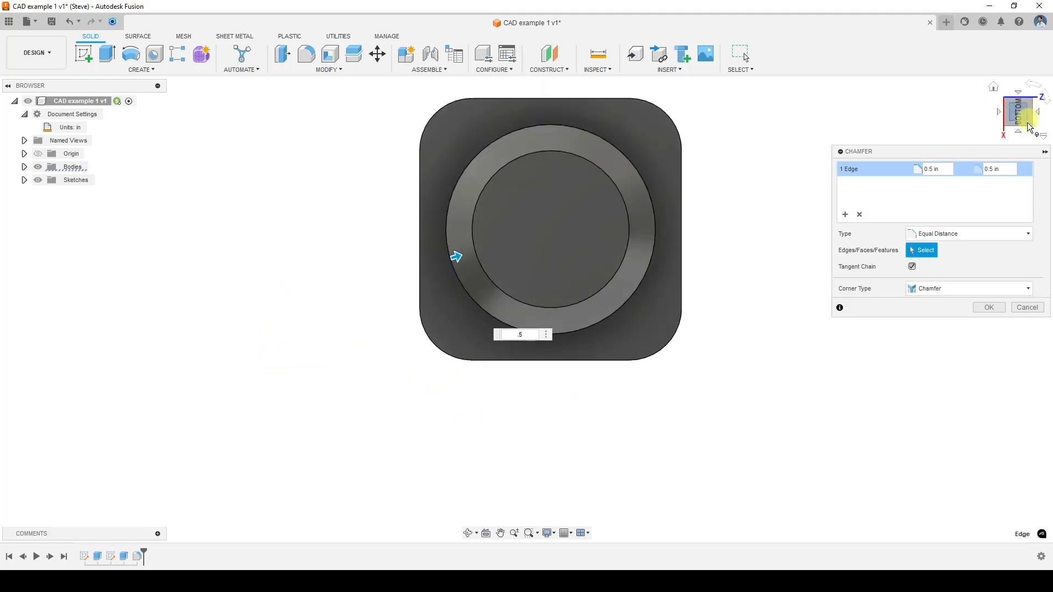
click(1025, 131)
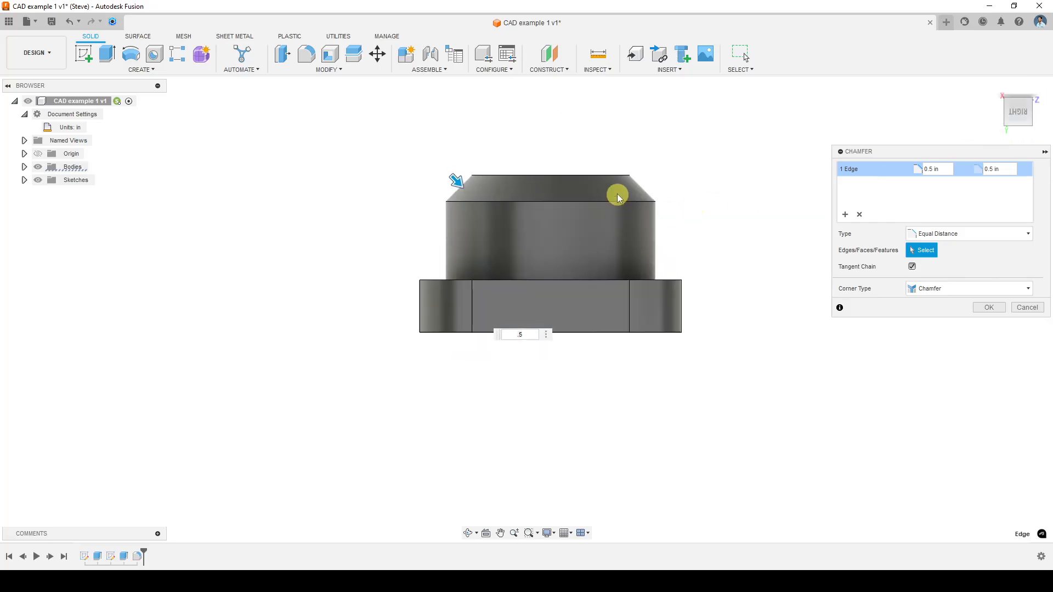
scroll(466, 183, up, 5)
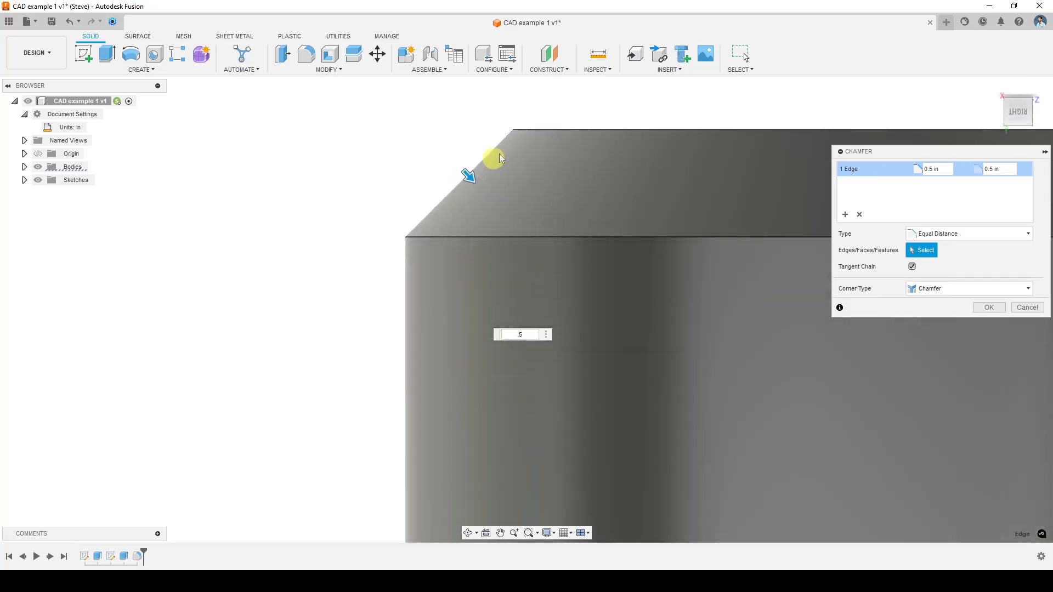
scroll(427, 217, down, 3)
scroll(427, 216, down, 2)
Set the chamfer's equal distance to 0.1 in
click(942, 170)
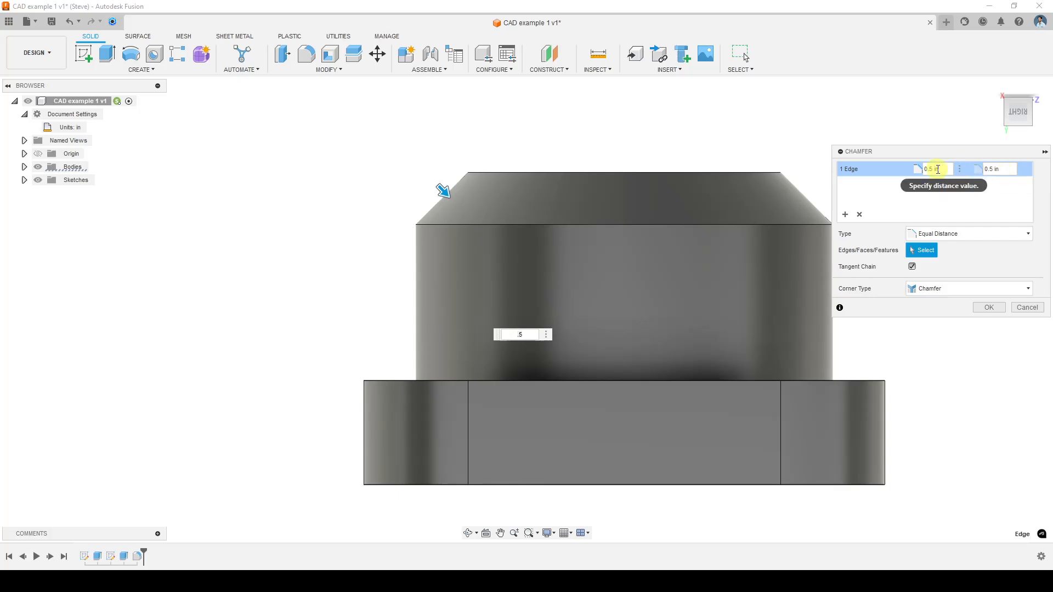
click(927, 167)
drag(926, 165, 940, 169)
key(BackSpace)
text(.1)
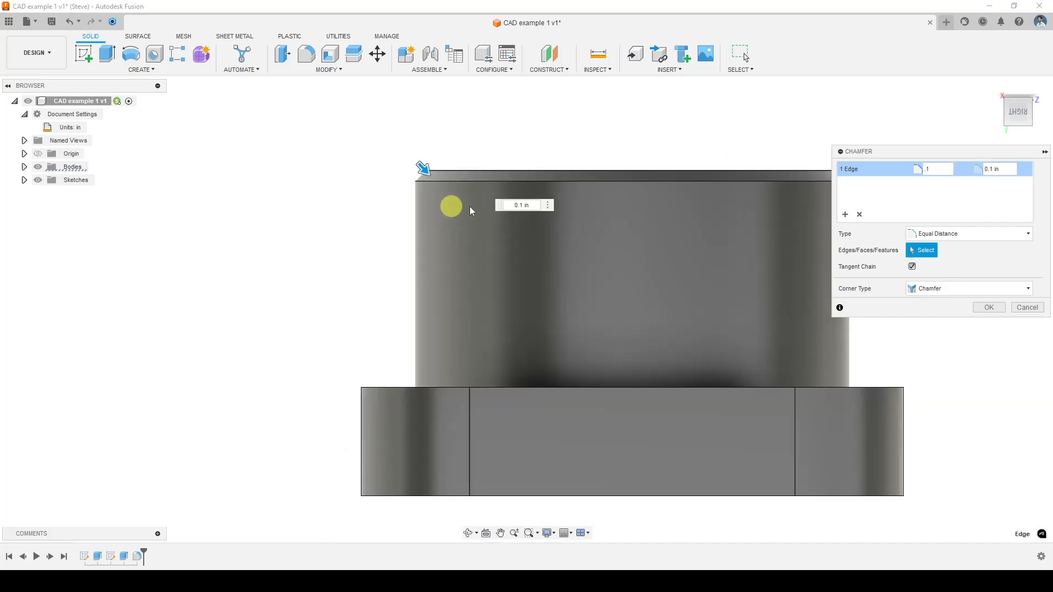
Switch the chamfer type to Two Distance, with 0.5 in down the cylinder's side and 0.1 in across its end face, and apply it
click(968, 234)
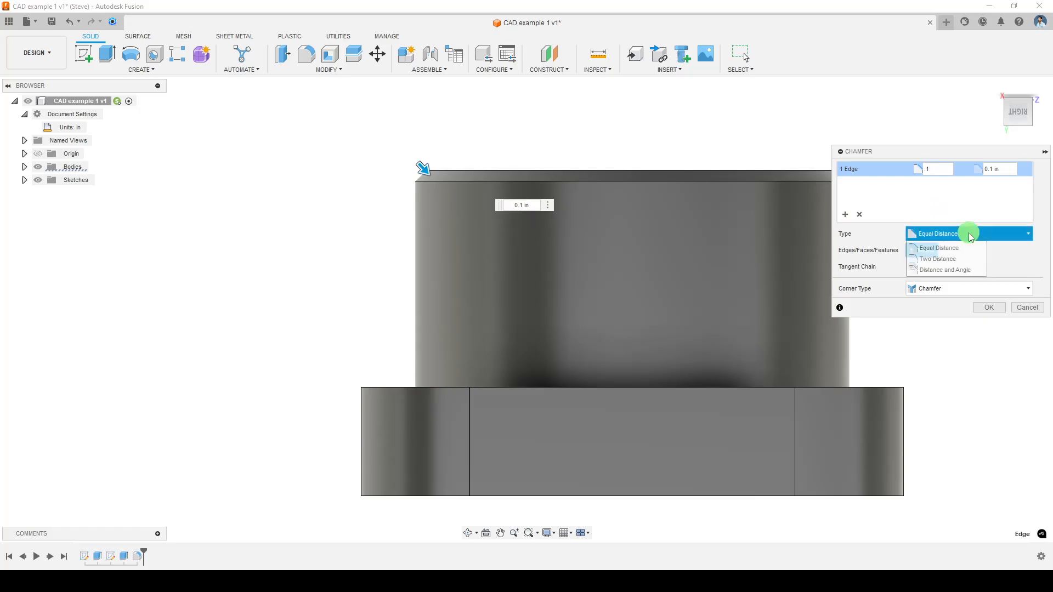
click(967, 263)
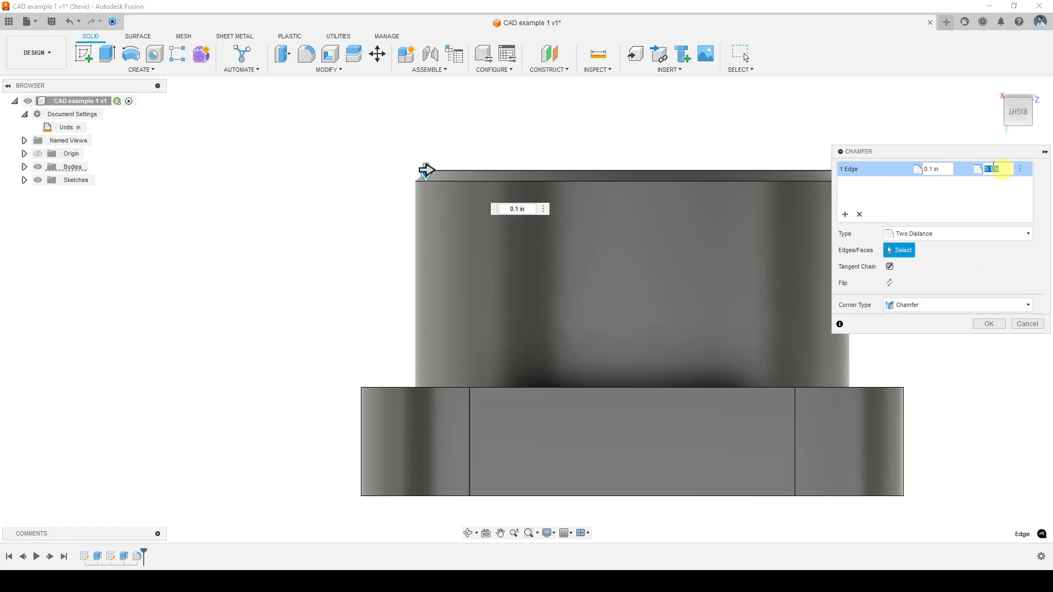
text(.5)
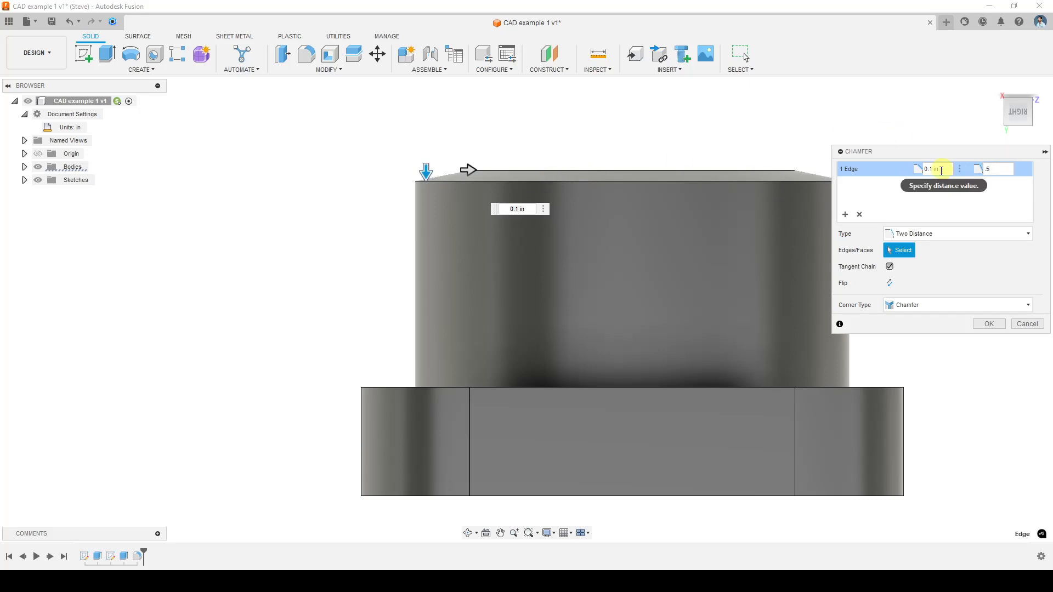
click(940, 168)
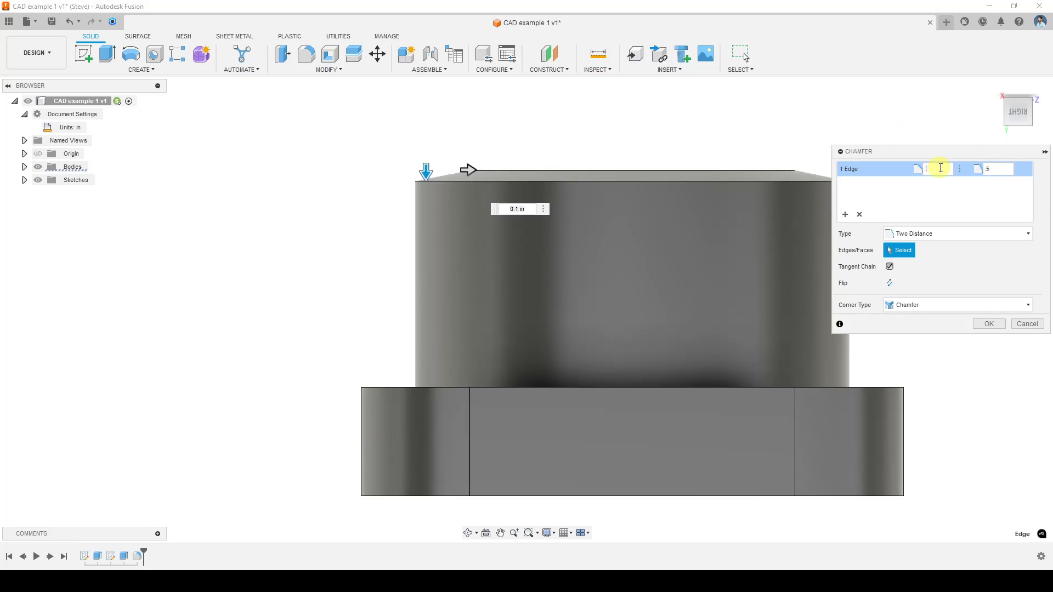
key(Tab)
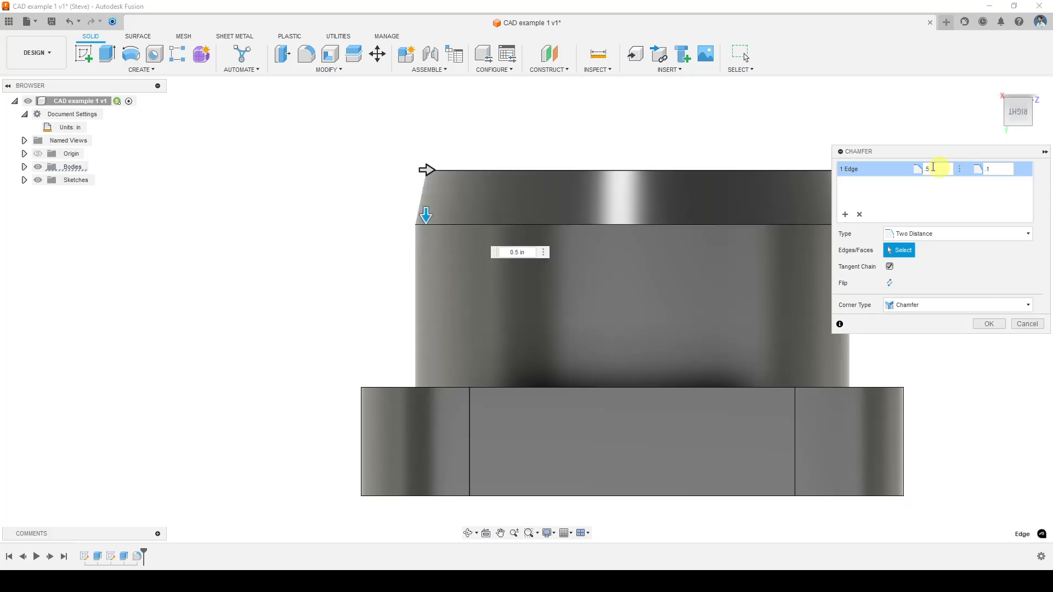
shift+middle_drag(430, 131, 500, 178)
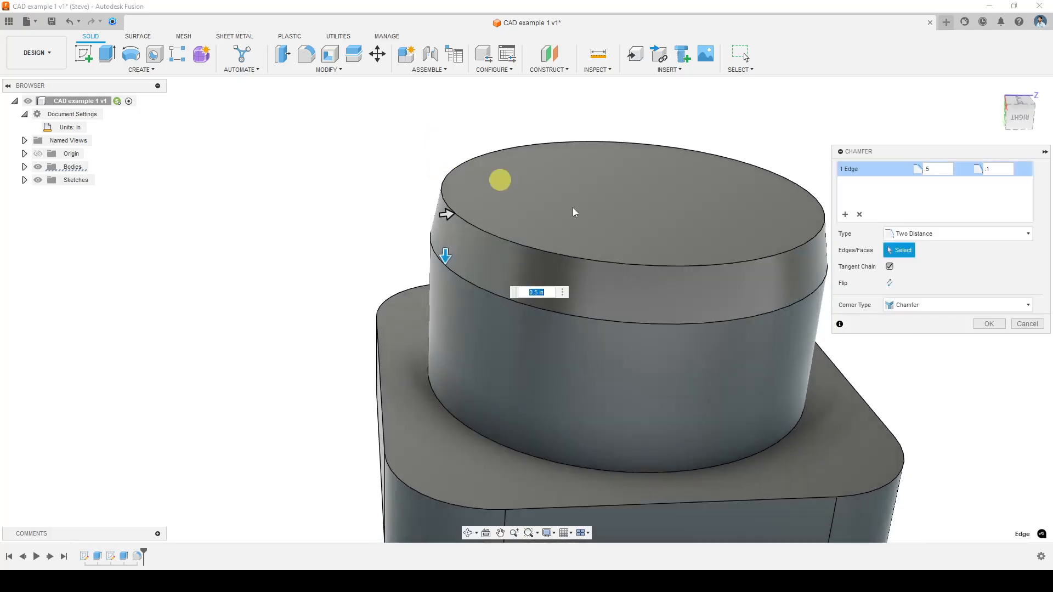
click(990, 324)
Try placing a simple hole on the cylinder's flat end face, first off-centre and then at the origin point, clearing each placement
scroll(724, 301, up, 5)
scroll(724, 306, down, 5)
shift+middle_drag(325, 292, 299, 275)
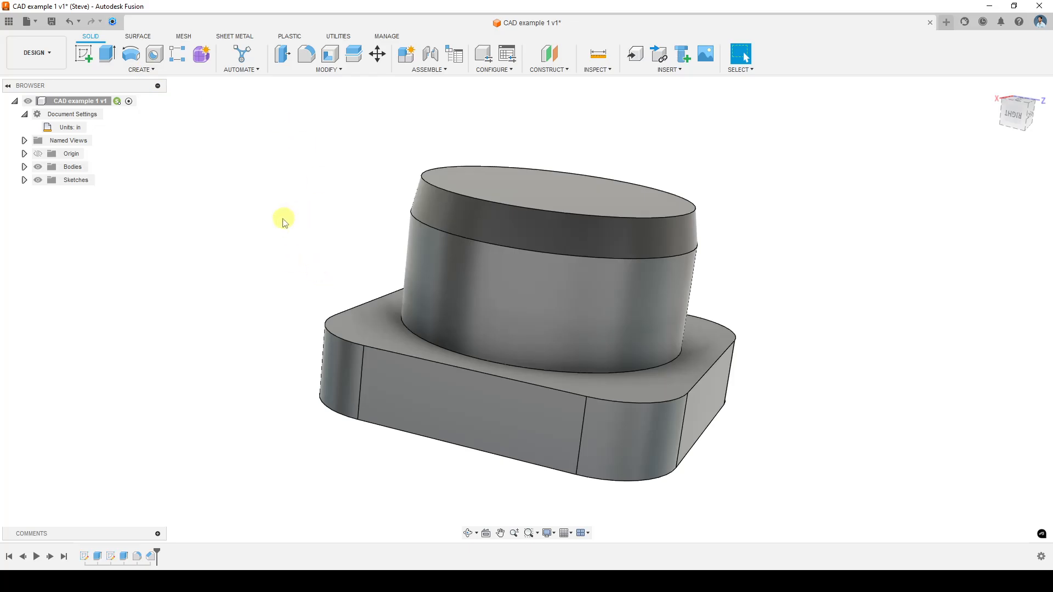
click(148, 70)
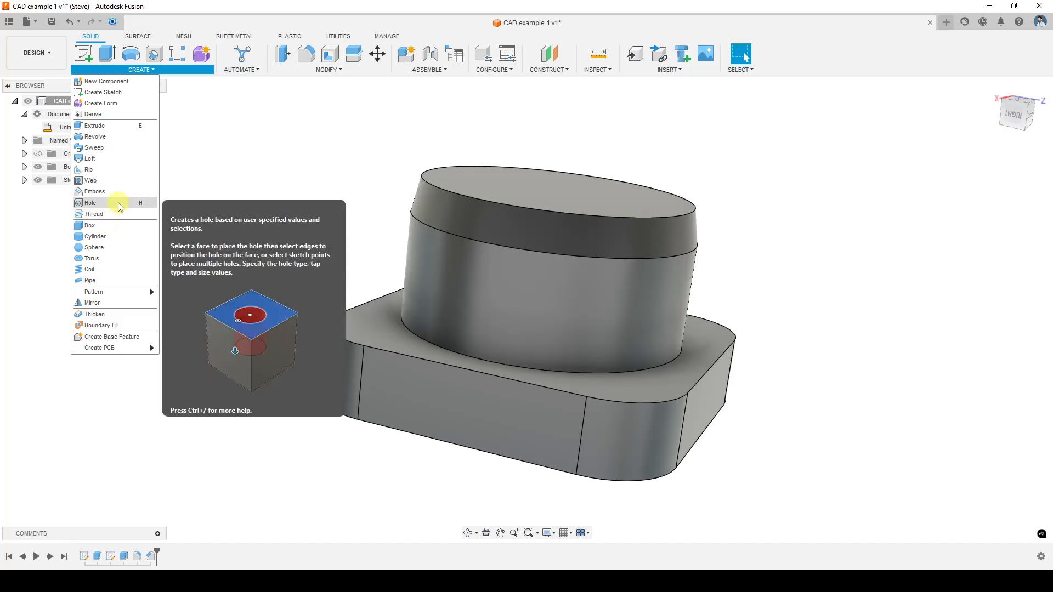
click(119, 204)
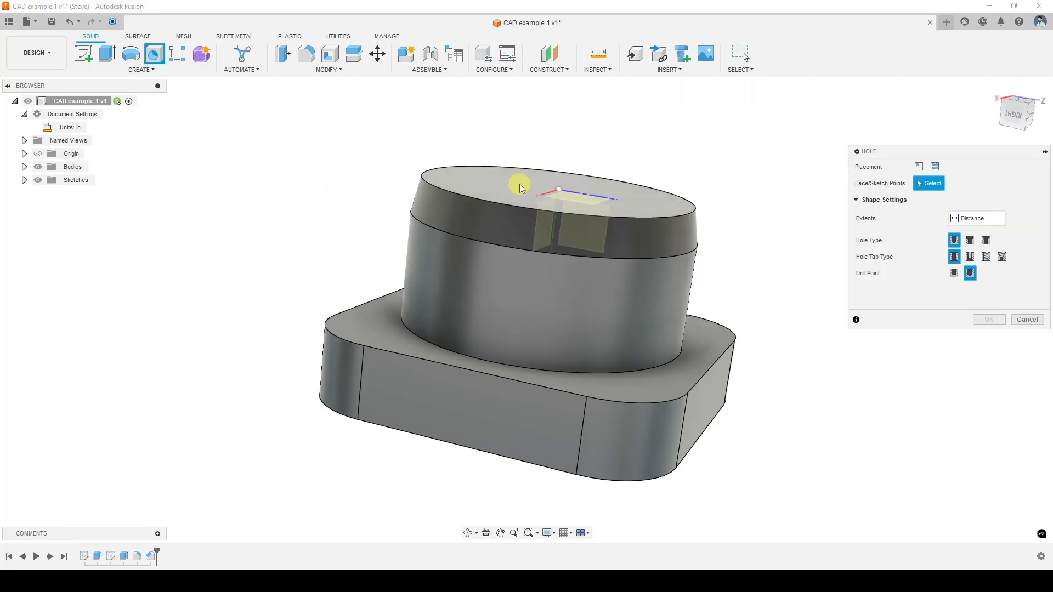
shift+middle_drag(505, 165, 493, 195)
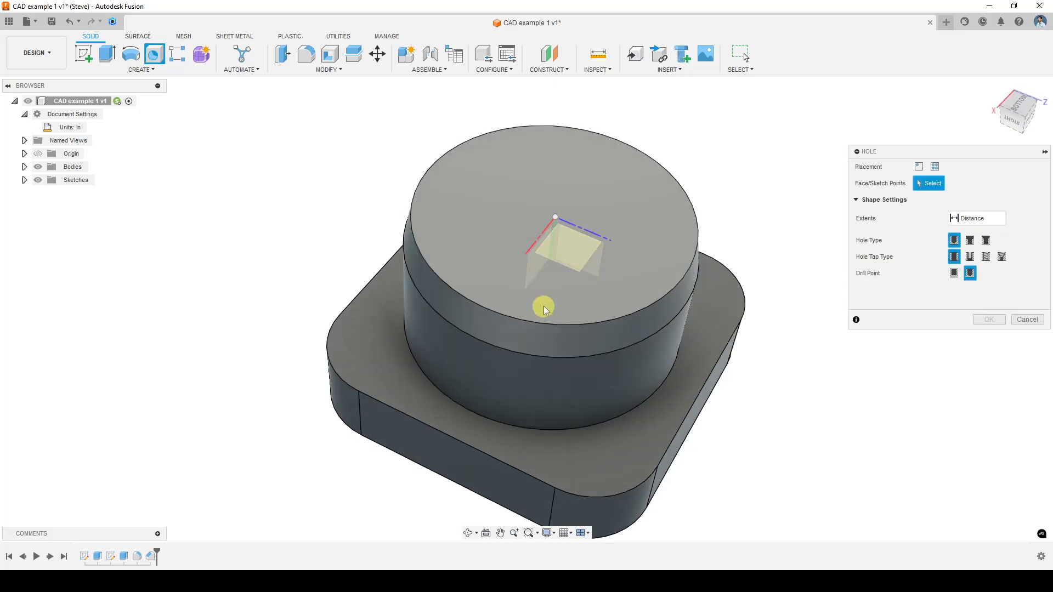
click(523, 189)
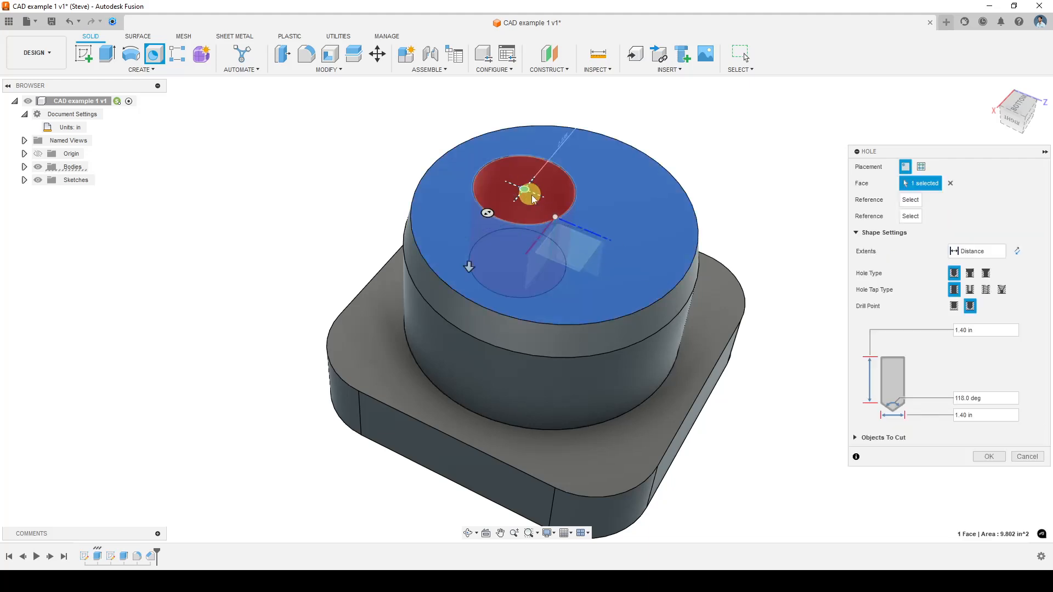
click(949, 184)
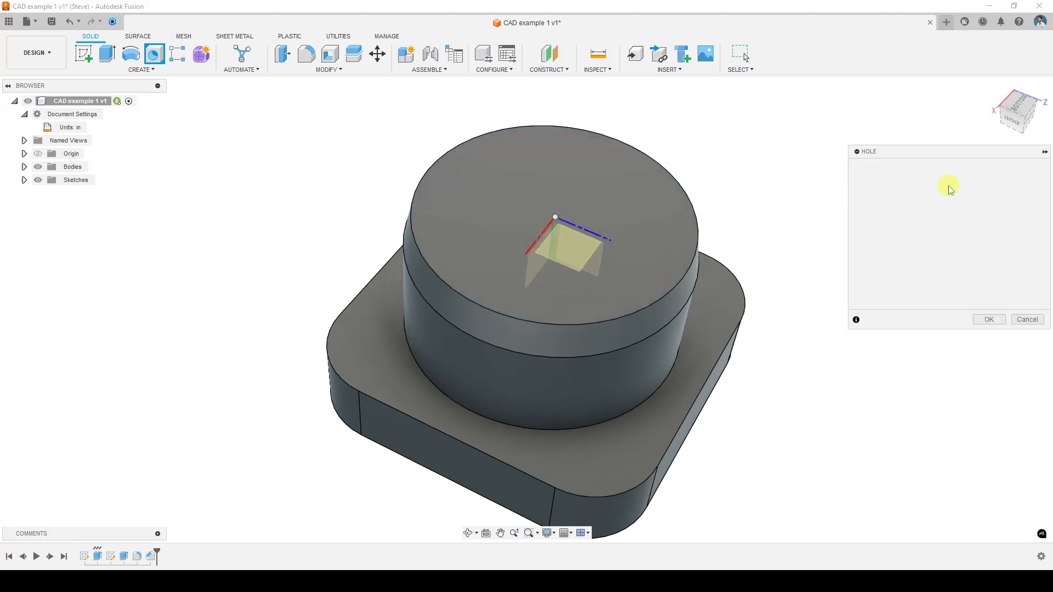
click(553, 216)
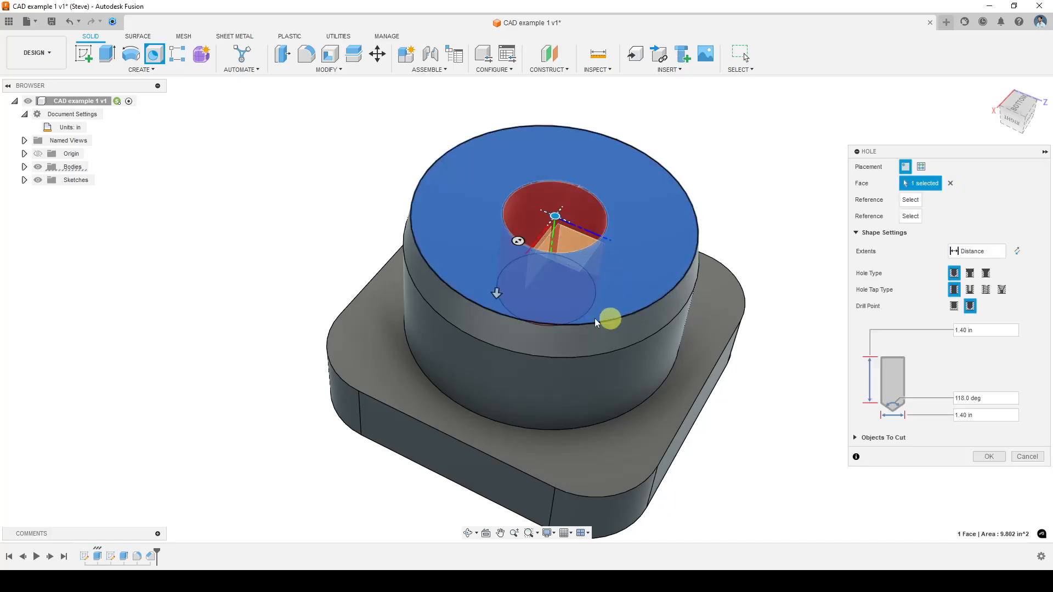
click(950, 184)
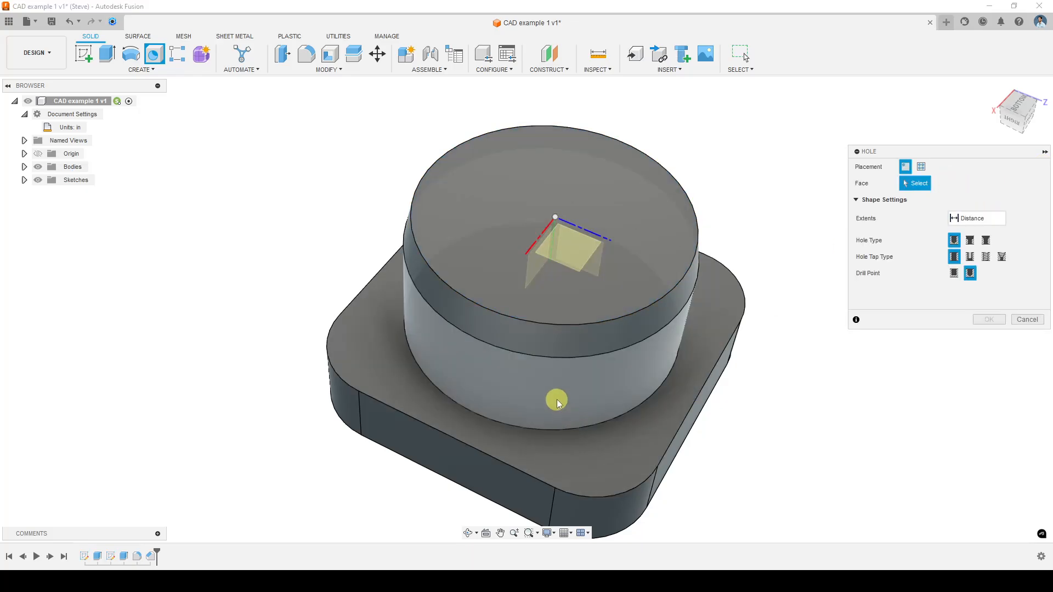
Try placing a hole on the cylinder's curved side face, and cancel the Hole command
click(556, 401)
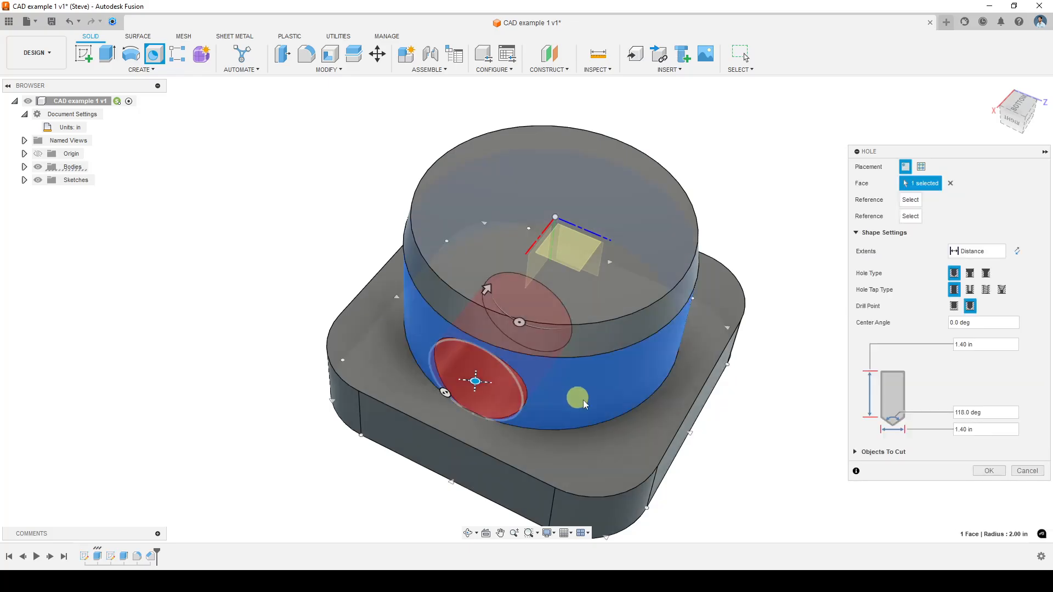
shift+middle_drag(598, 388, 557, 176)
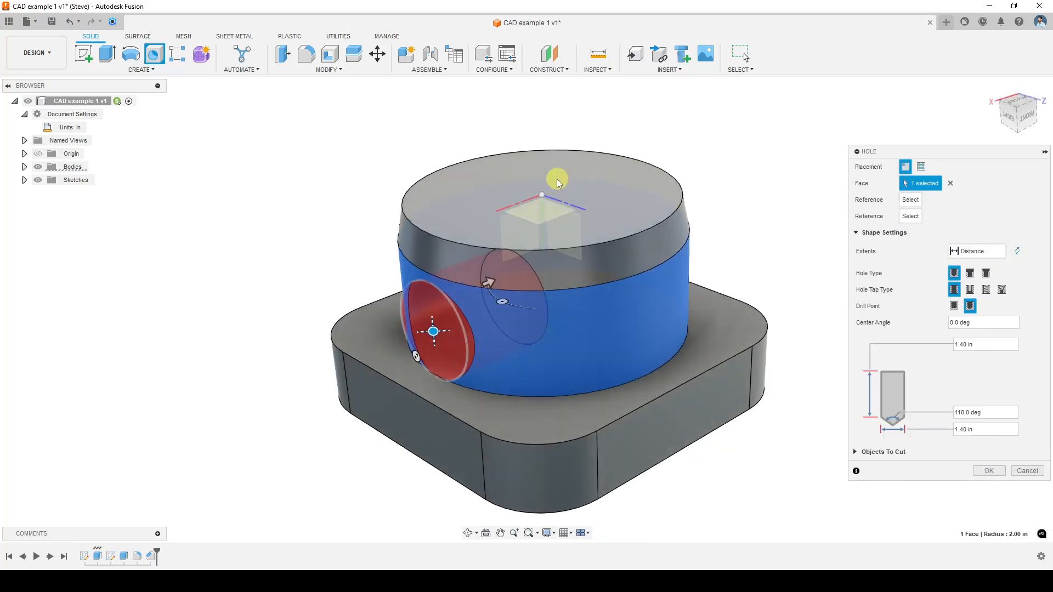
shift+middle_drag(609, 312, 923, 206)
click(953, 183)
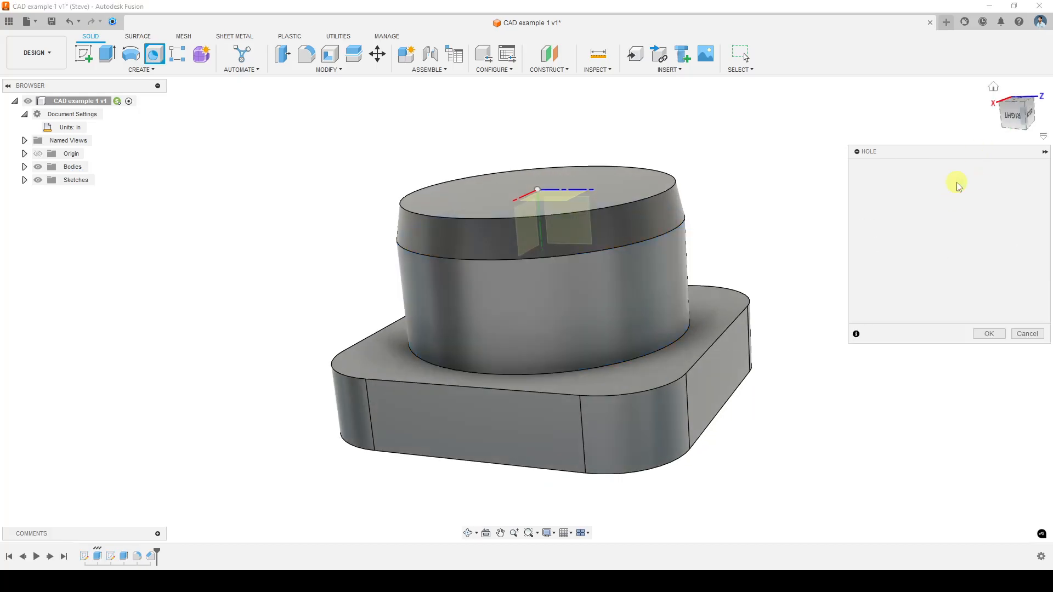
click(1027, 335)
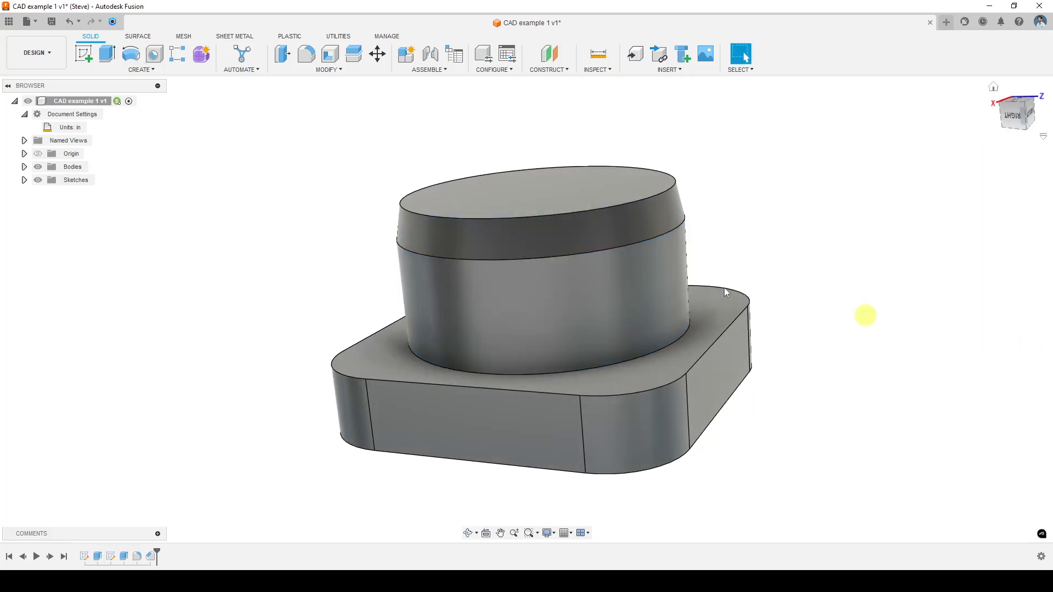
Create a sketch on the cylinder's flat end face with a single point at the origin, and finish the sketch
click(83, 55)
click(435, 197)
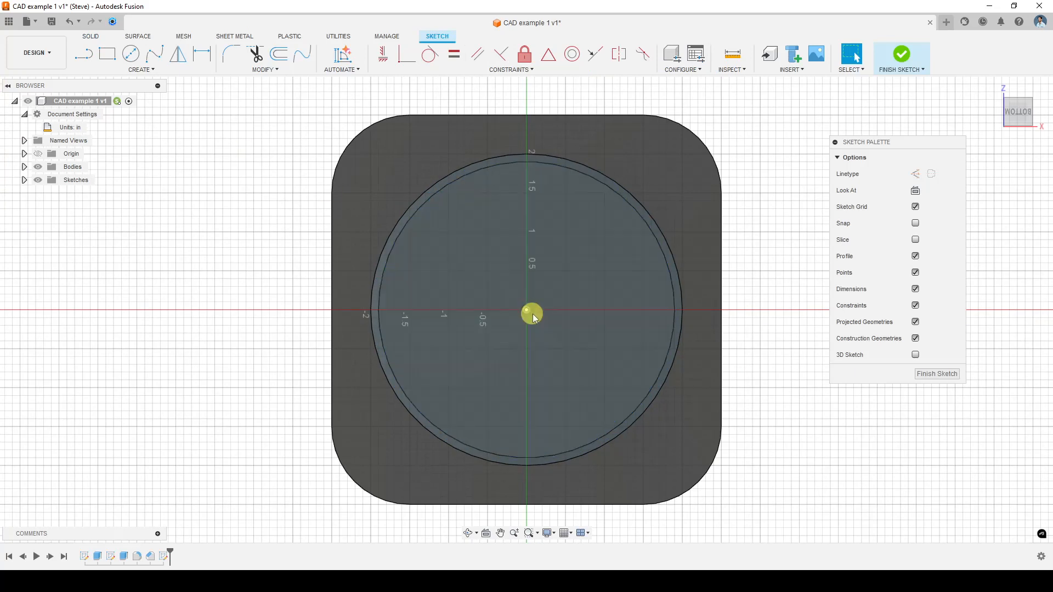
click(147, 70)
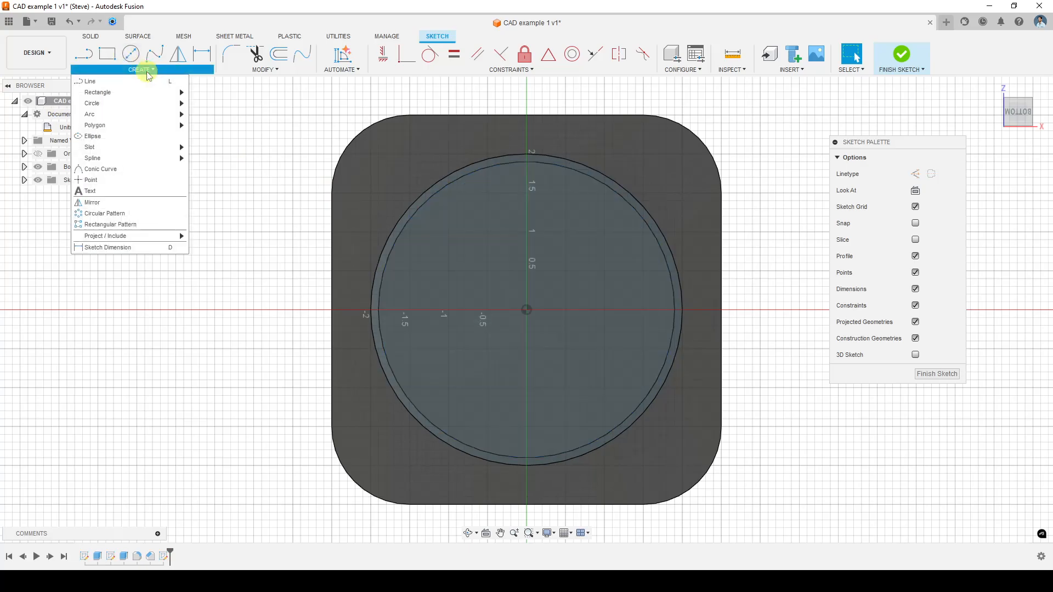
click(107, 181)
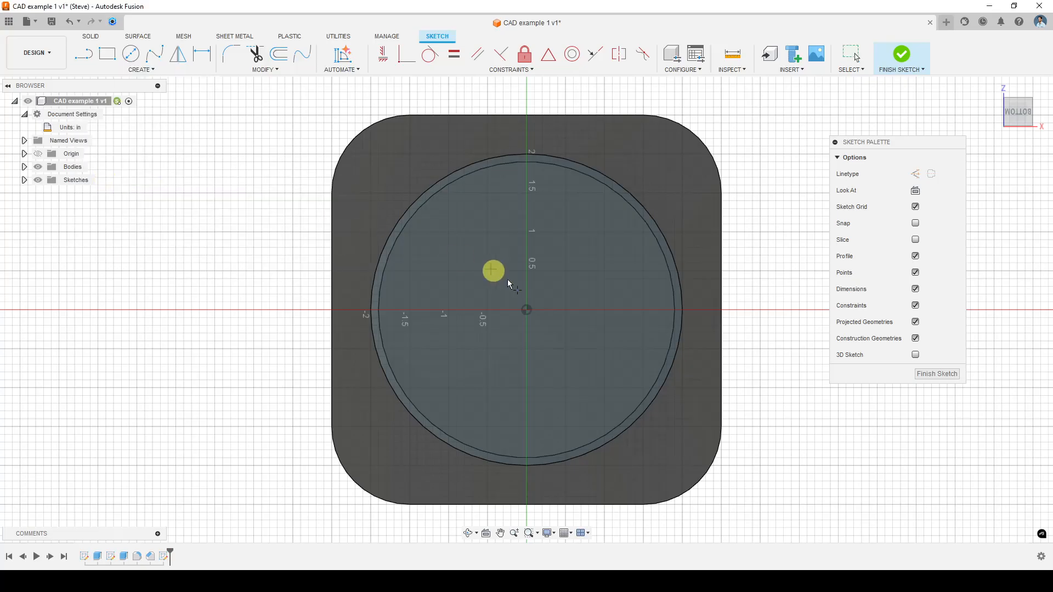
click(527, 310)
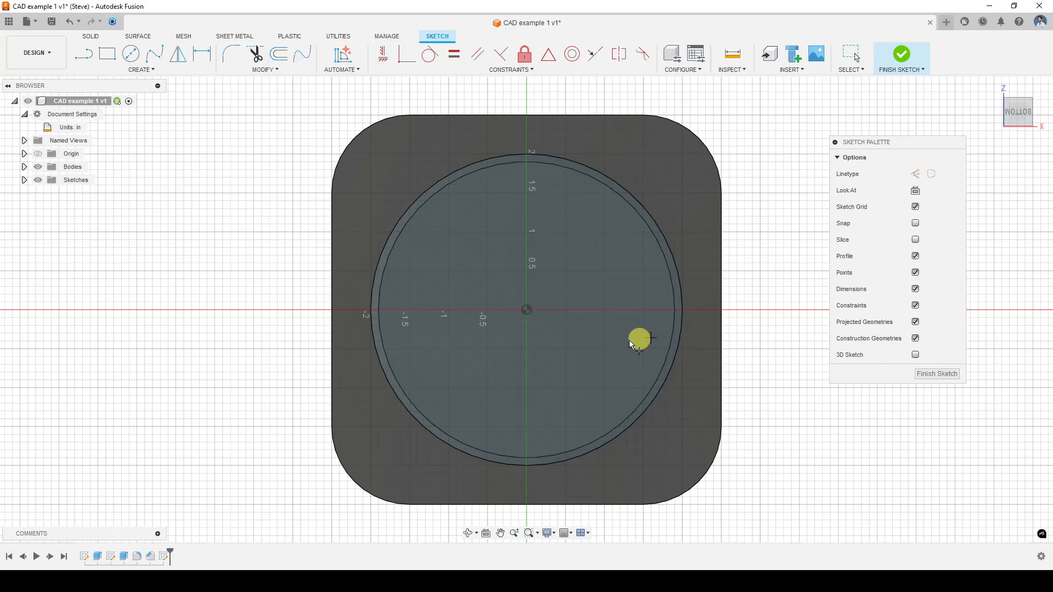
click(526, 309)
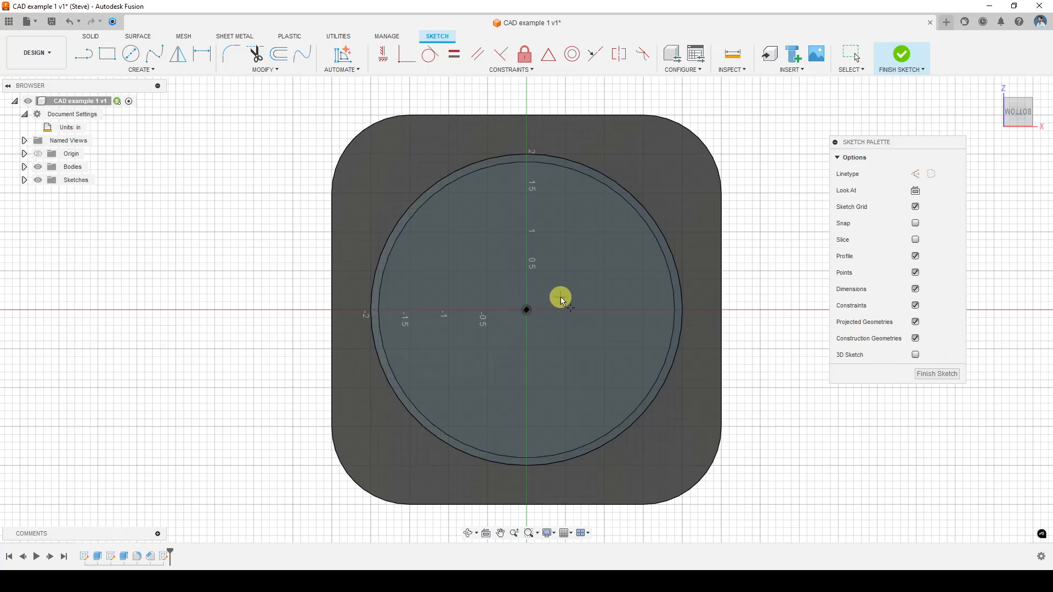
click(954, 375)
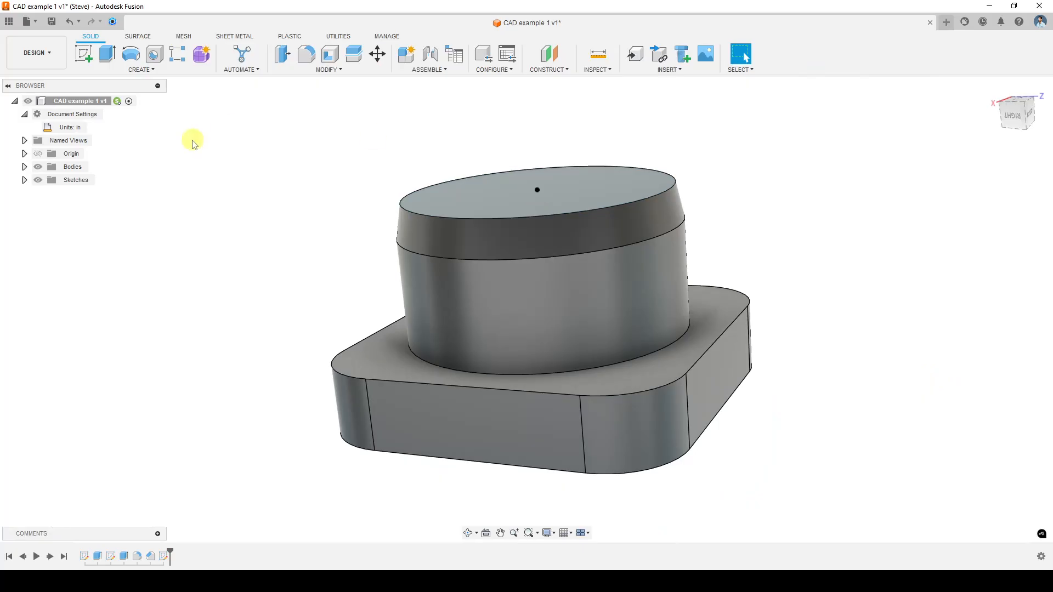
Start a simple hole at the sketch point on the cylinder's end face and review the available extent types, keeping Distance
click(158, 57)
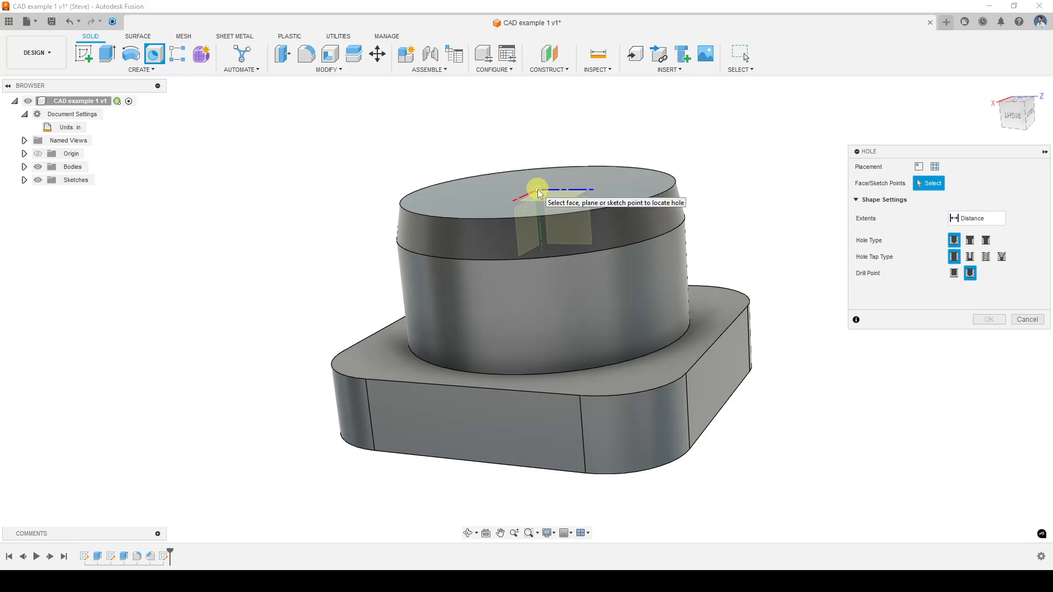
click(537, 189)
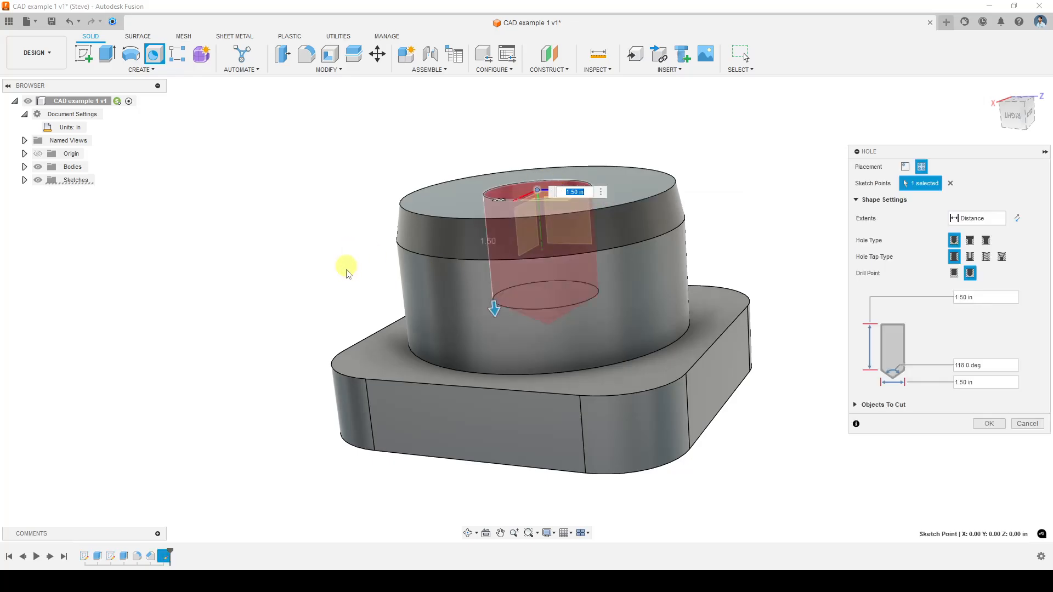
shift+middle_drag(476, 285, 436, 343)
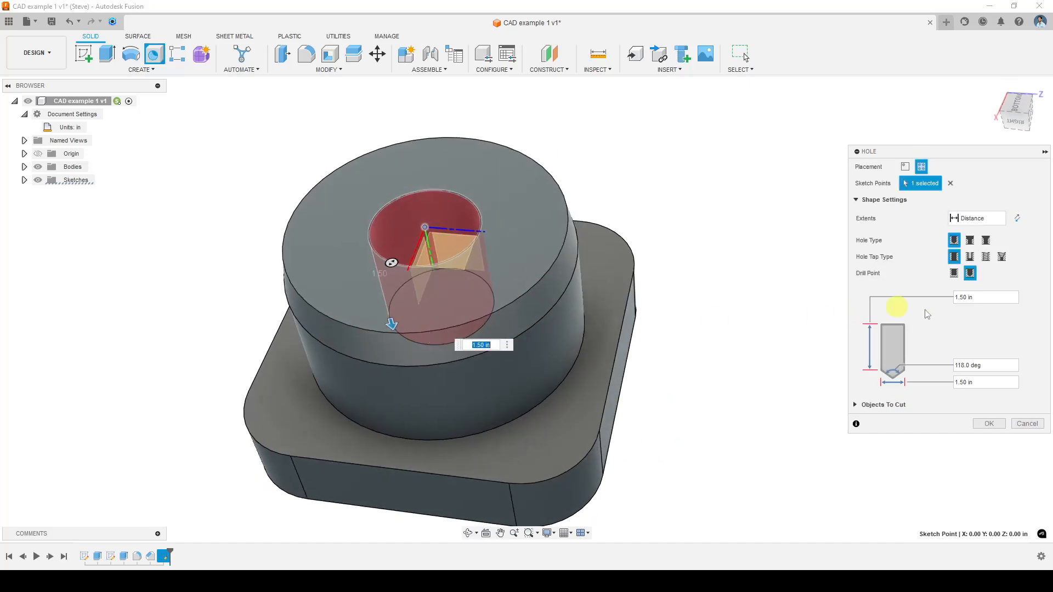
drag(995, 156, 896, 139)
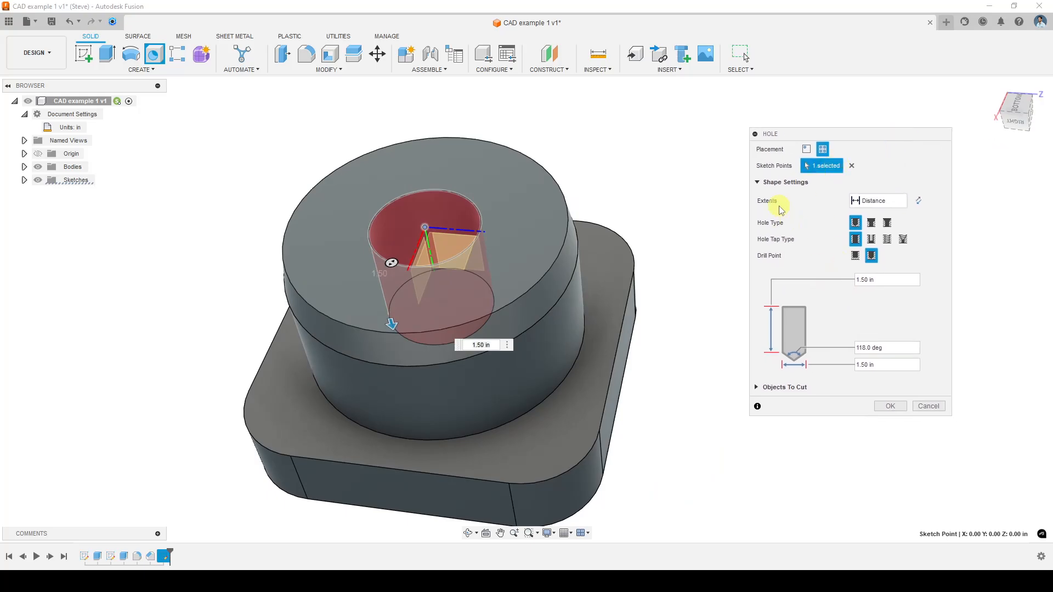
click(890, 201)
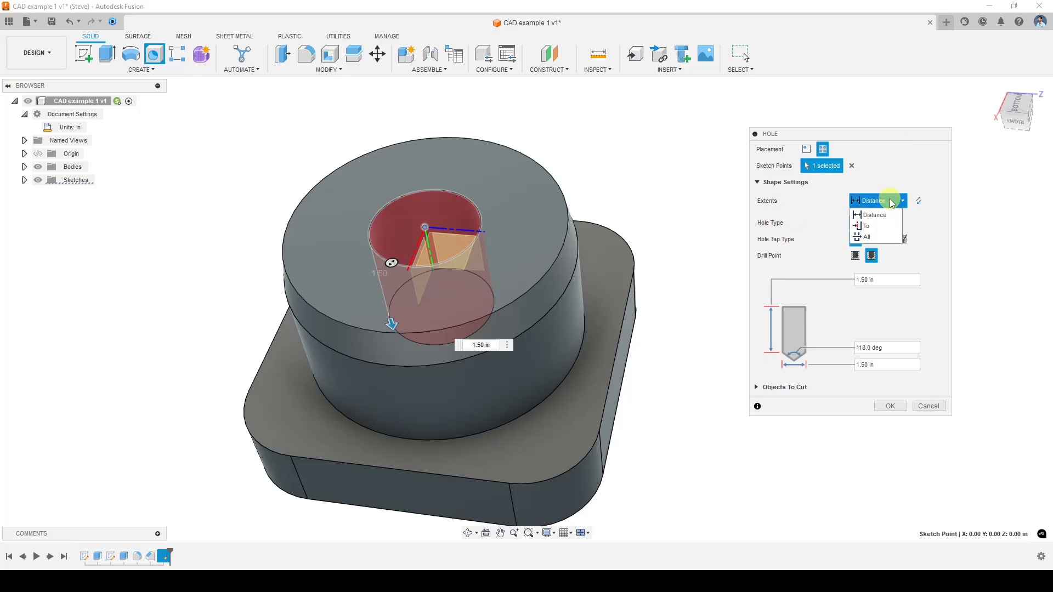
click(890, 200)
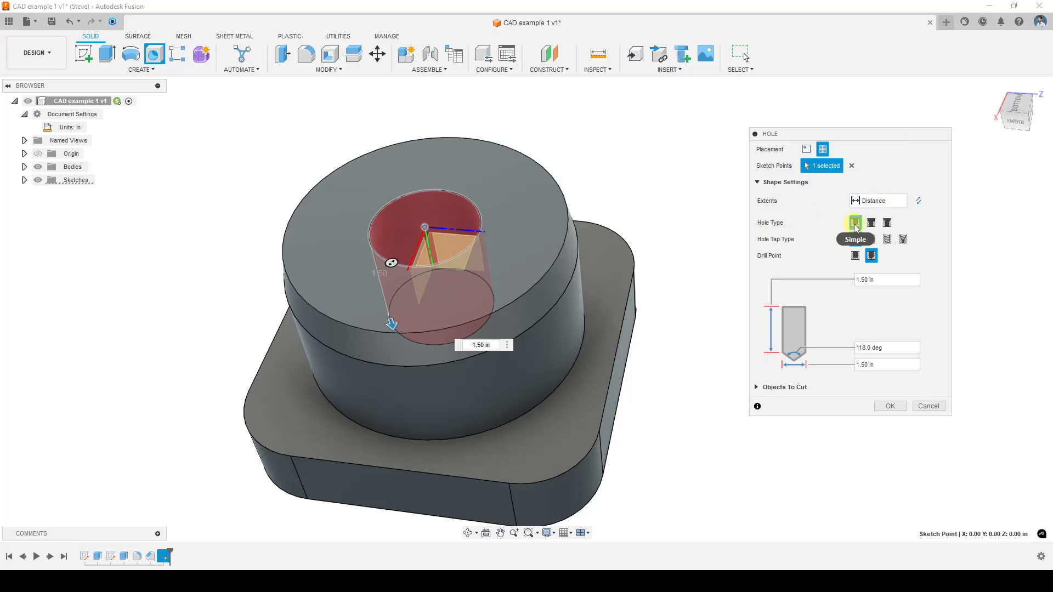
shift+middle_drag(485, 335, 447, 315)
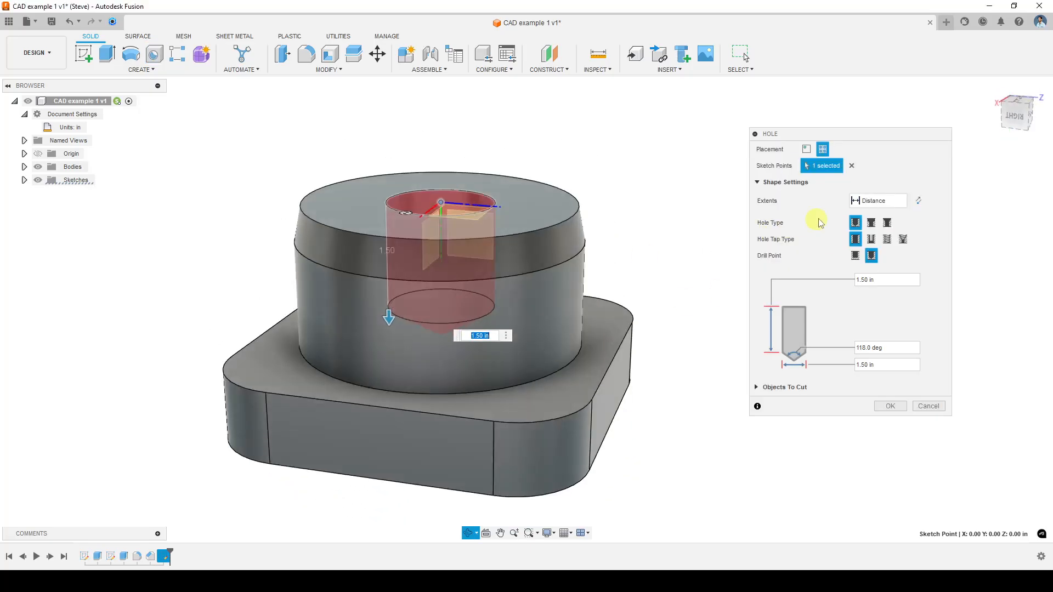
Change the hole type to Counterbore with a flat drill point and the tap type to Tapped
click(871, 222)
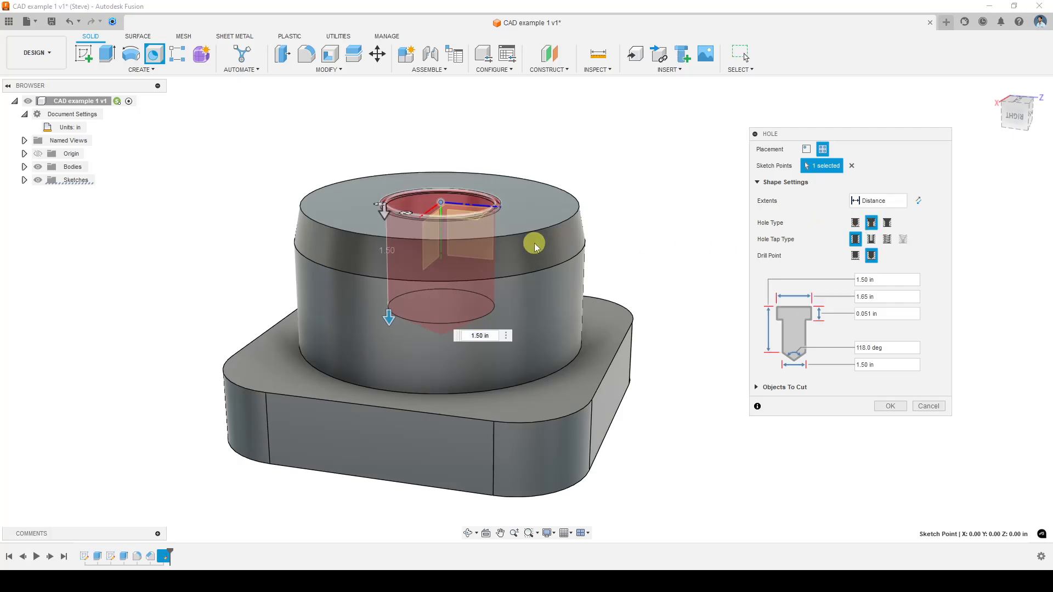
click(856, 256)
mouse_move(470, 307)
shift+middle_down()
mouse_move(470, 278)
mouse_move(463, 317)
shift+middle_up()
click(887, 239)
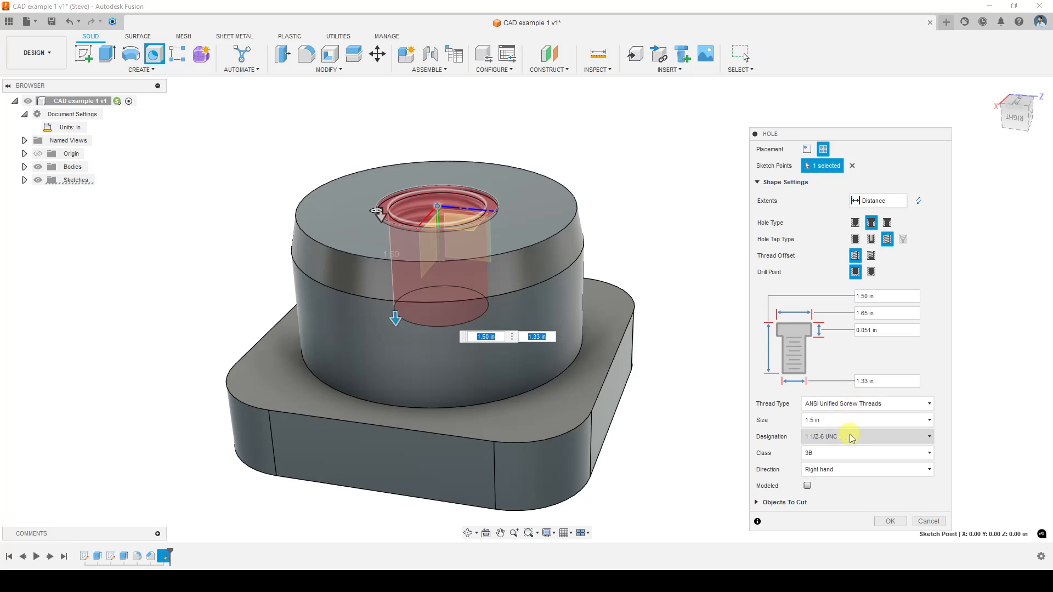
mouse_move(597, 296)
shift+middle_down()
mouse_move(601, 327)
mouse_move(596, 286)
shift+middle_up()
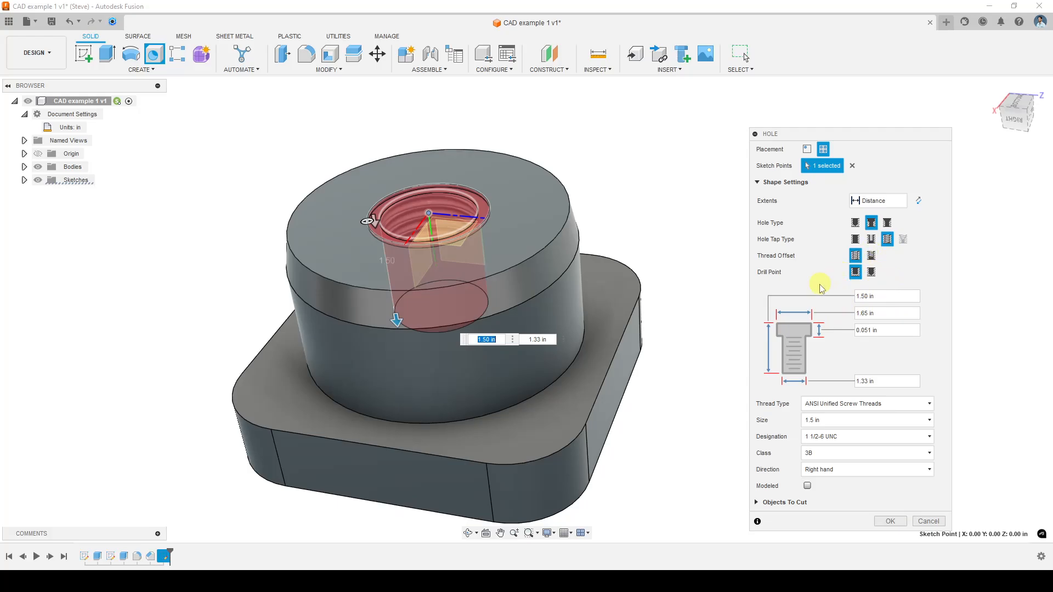
Return the hole tap type to Simple and set the counterbore diameter to 0.5 in
click(856, 242)
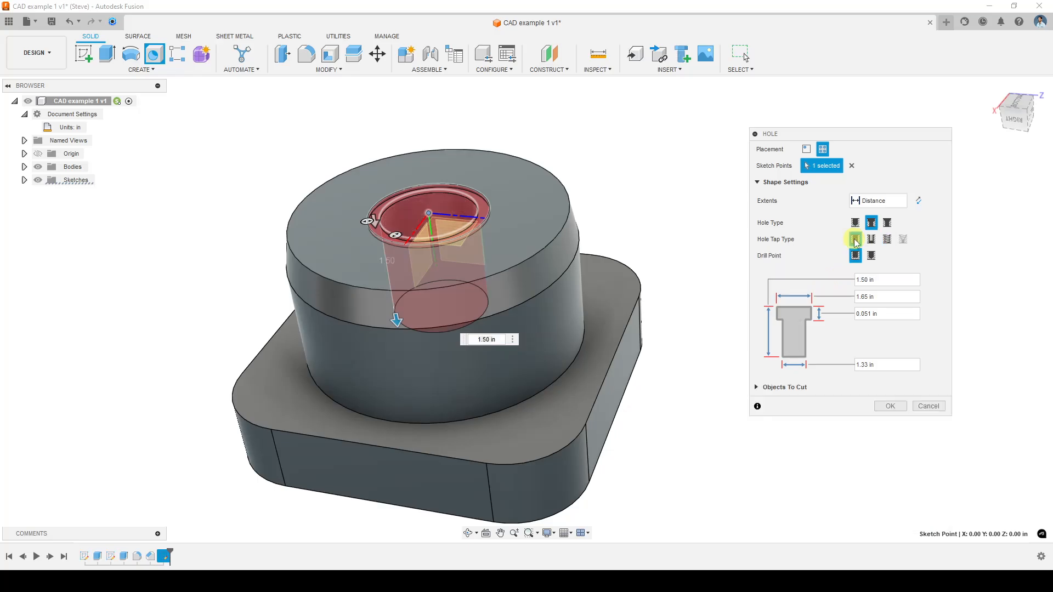
double_click(886, 296)
text(.5)
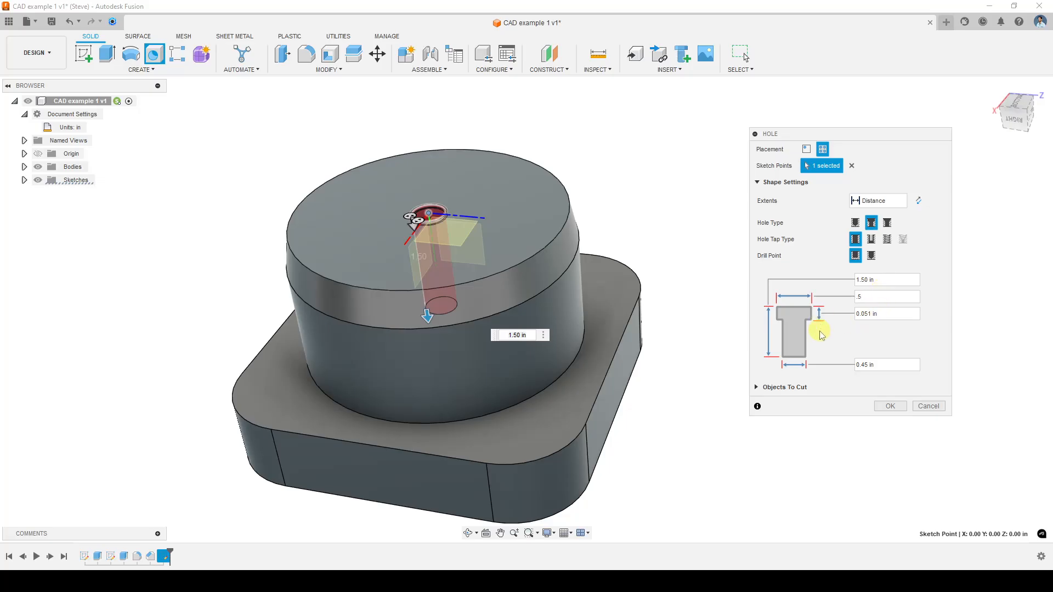
Change the hole type to Countersink and set the countersink diameter to 0.8 in, checking its profile from the side
click(887, 224)
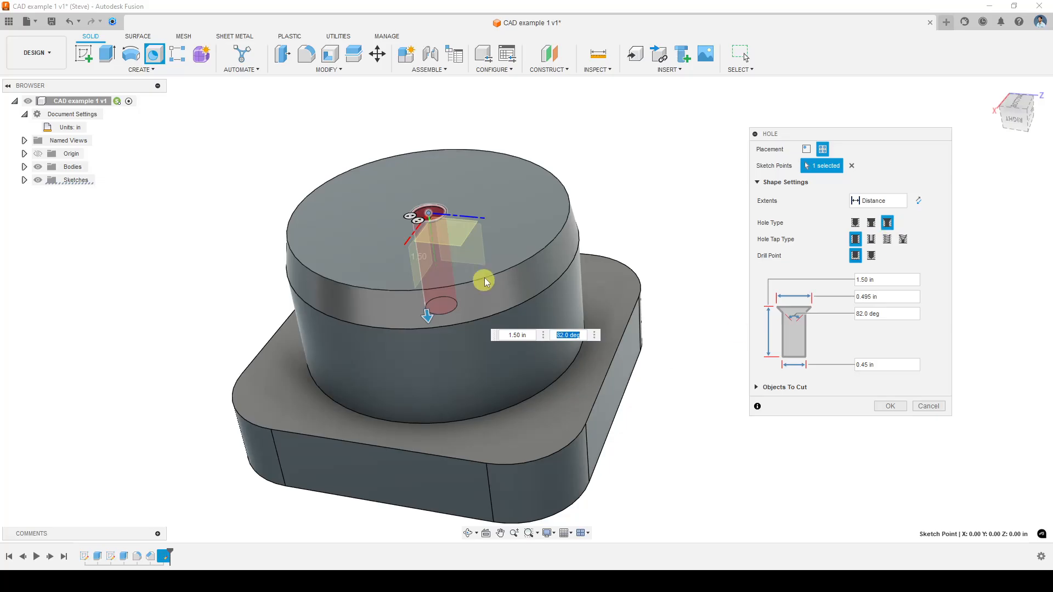
scroll(448, 238, up, 3)
scroll(415, 201, up, 6)
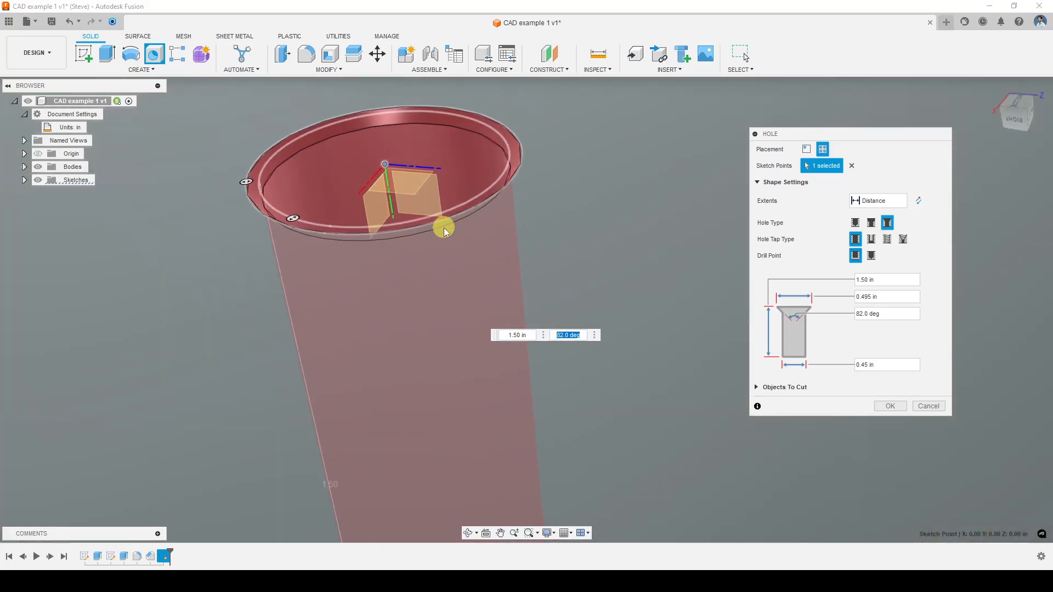
shift+middle_drag(468, 264, 554, 246)
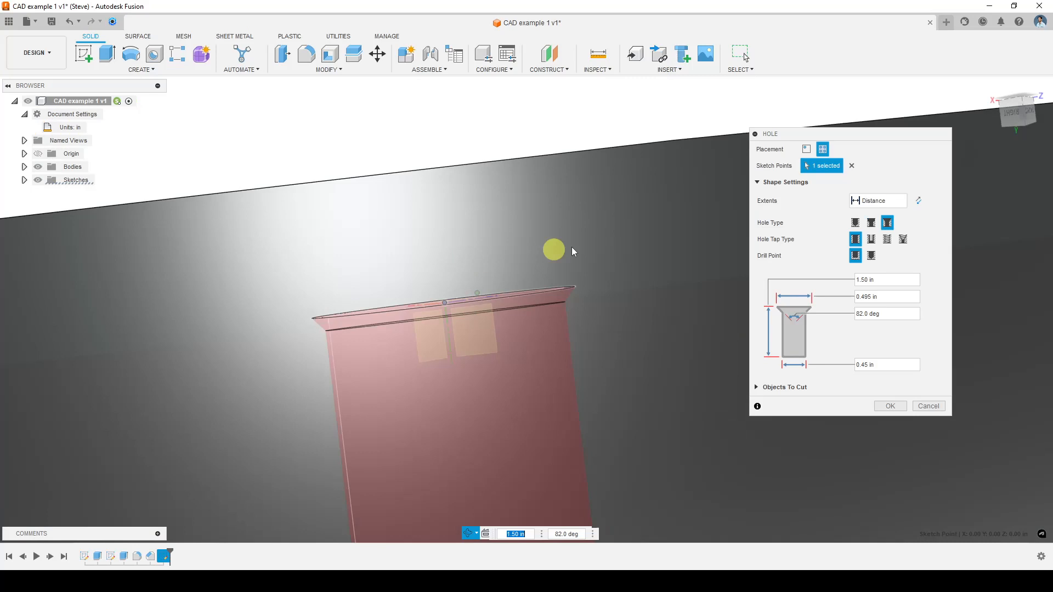
click(1015, 116)
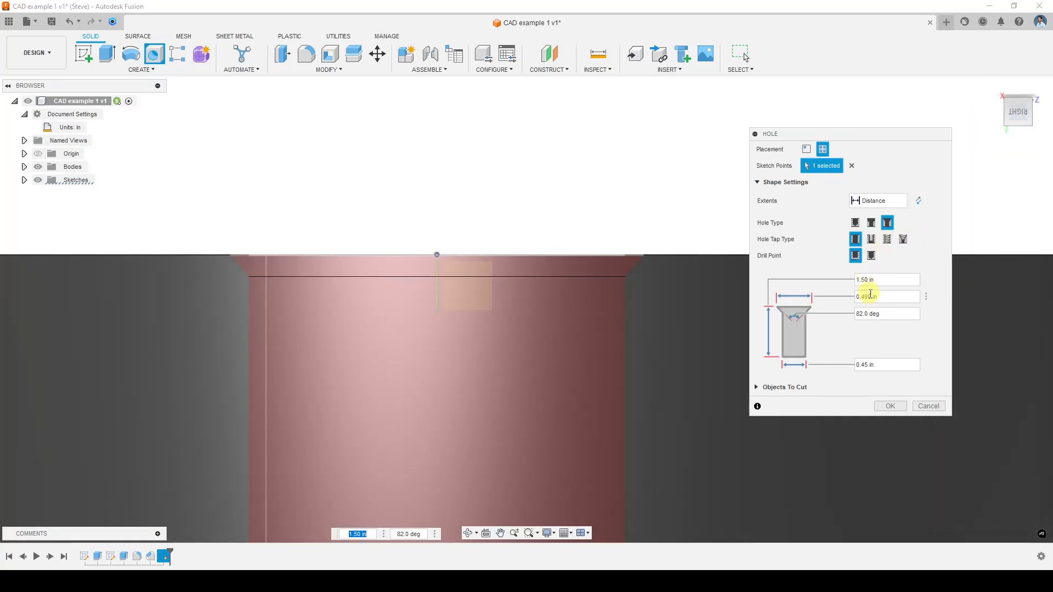
click(887, 296)
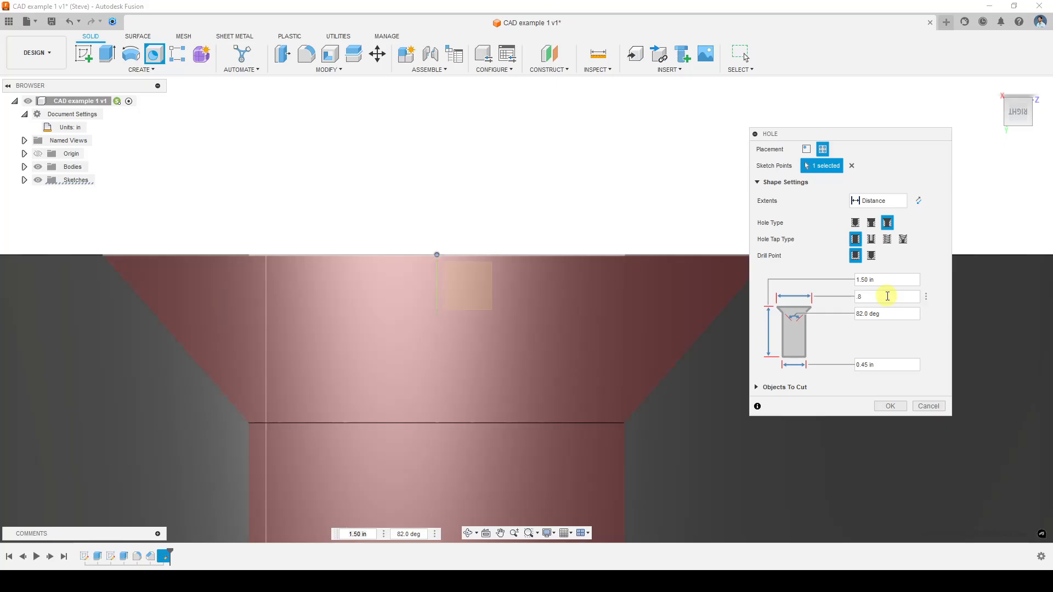
scroll(448, 367, down, 4)
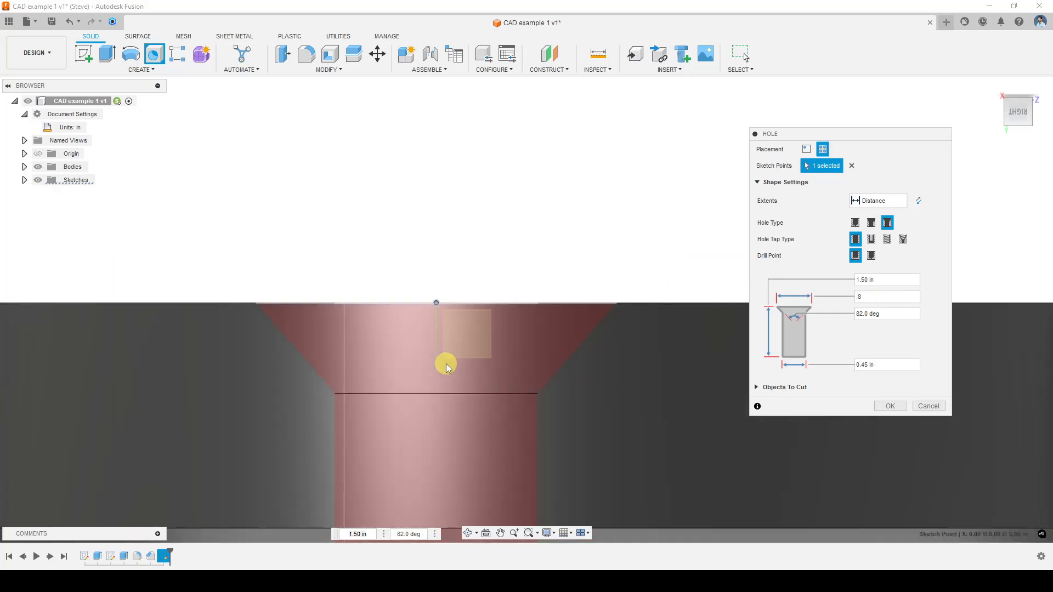
Examine the countersink angle setting and the hole preview's conical and straight sections from several viewpoints
double_click(890, 314)
shift+middle_drag(470, 289, 499, 307)
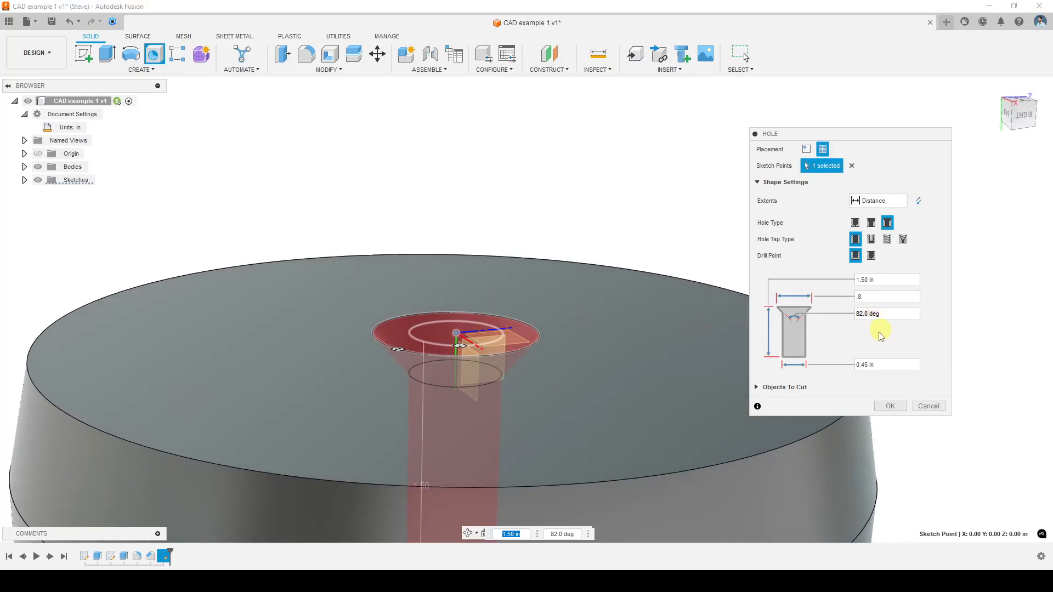
middle_drag(516, 392, 498, 389)
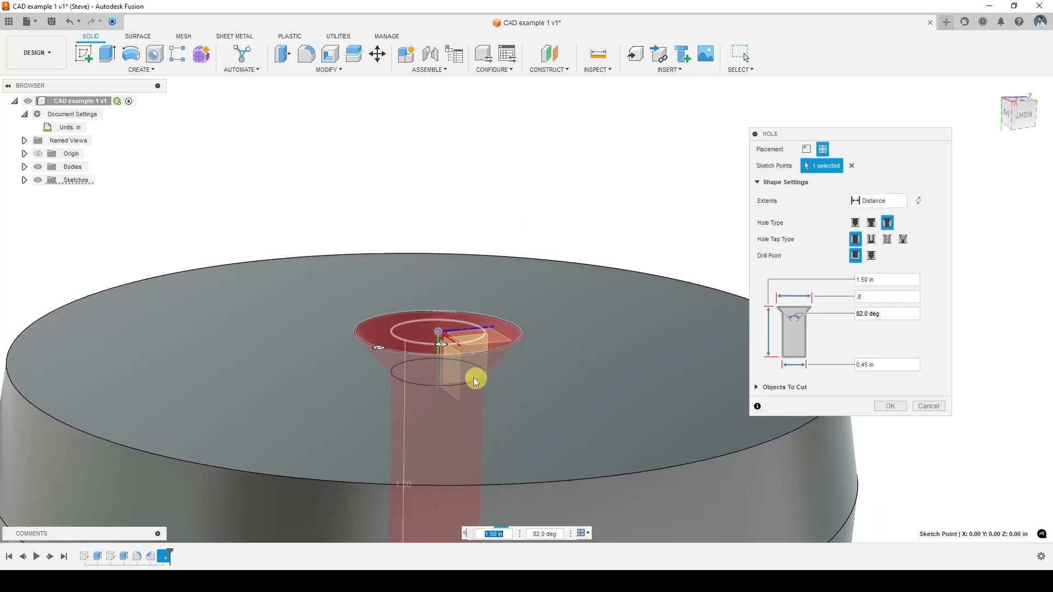
scroll(470, 364, up, 2)
scroll(470, 364, down, 2)
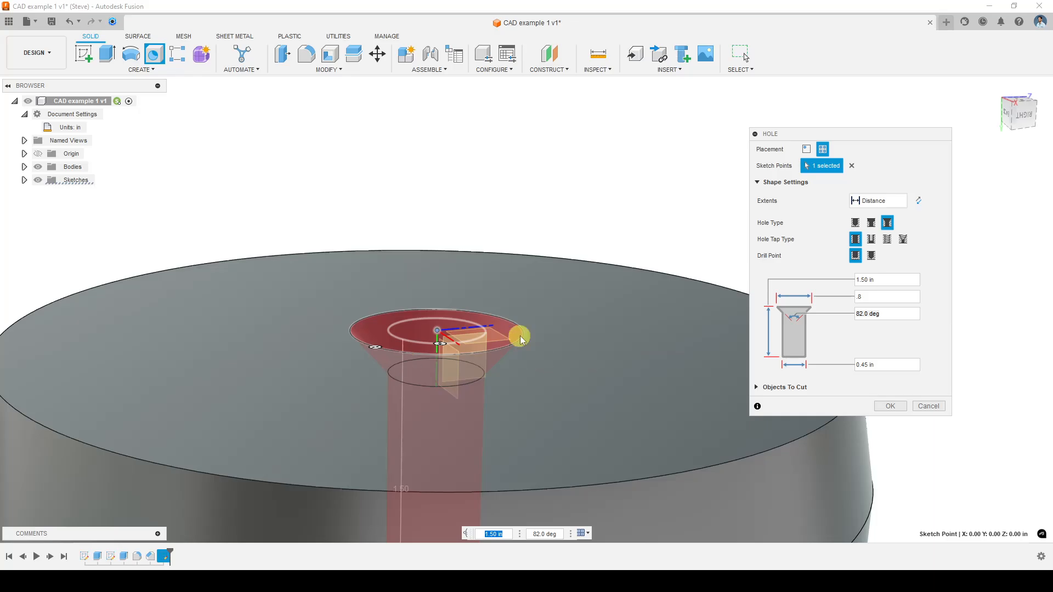
scroll(497, 339, up, 2)
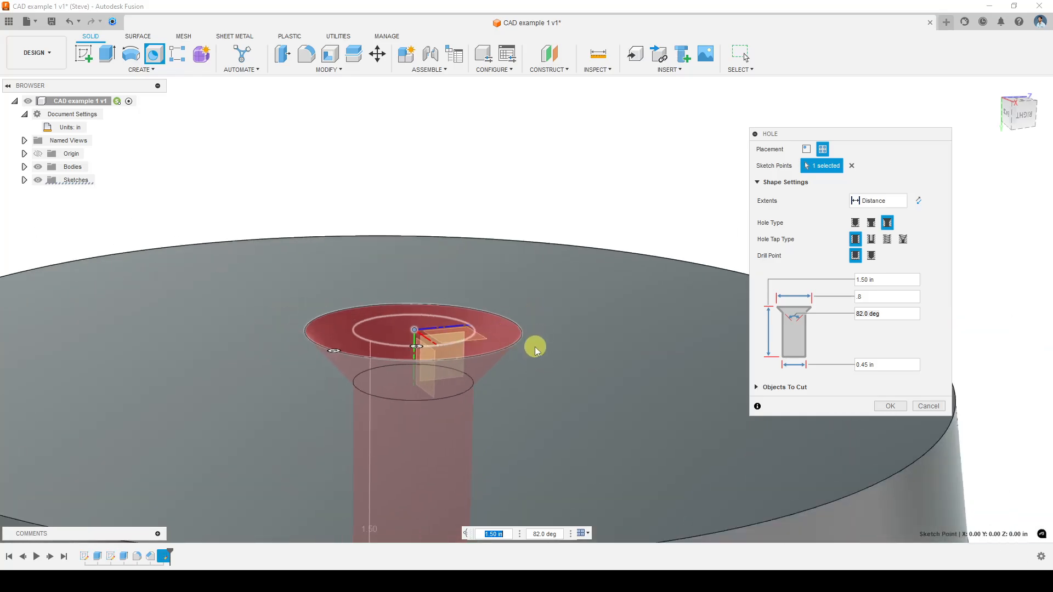
scroll(517, 341, up, 2)
scroll(512, 340, down, 3)
middle_drag(512, 286, 511, 260)
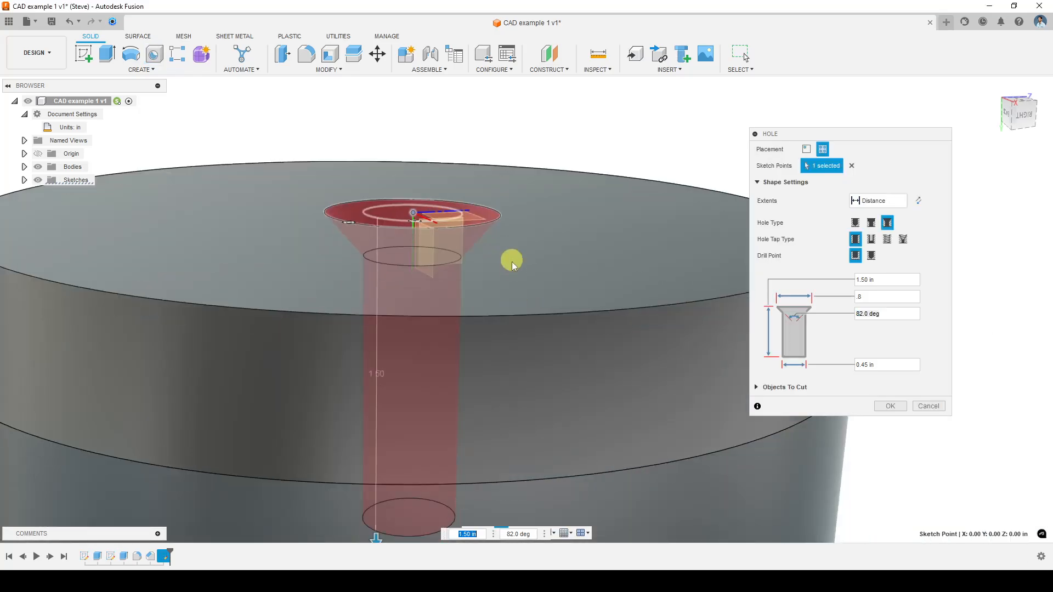
shift+middle_drag(471, 343, 487, 327)
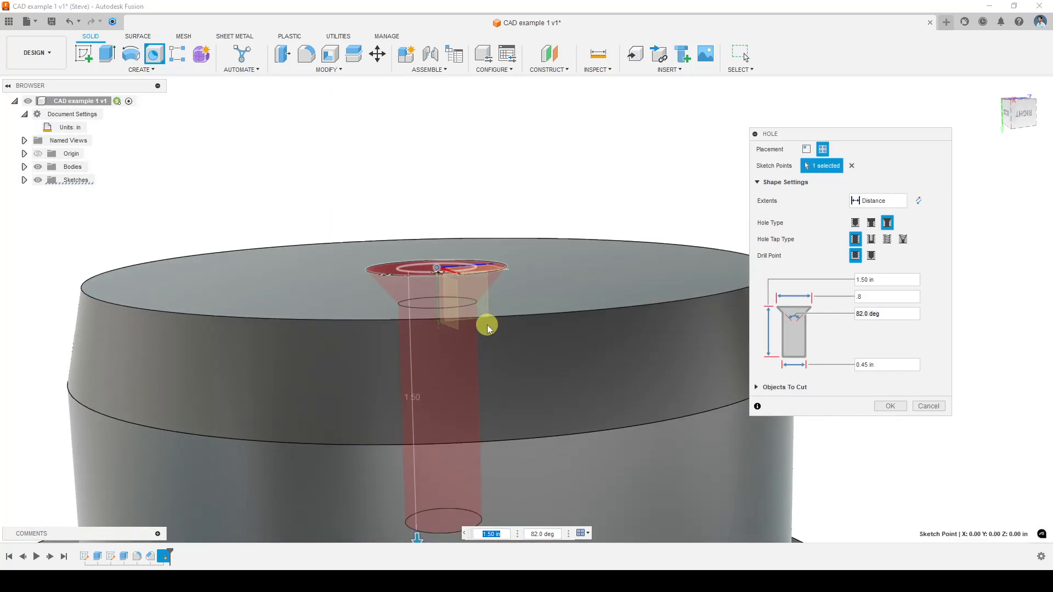
mouse_move(538, 355)
shift+middle_down()
mouse_move(530, 379)
mouse_move(531, 351)
mouse_move(544, 357)
shift+middle_up()
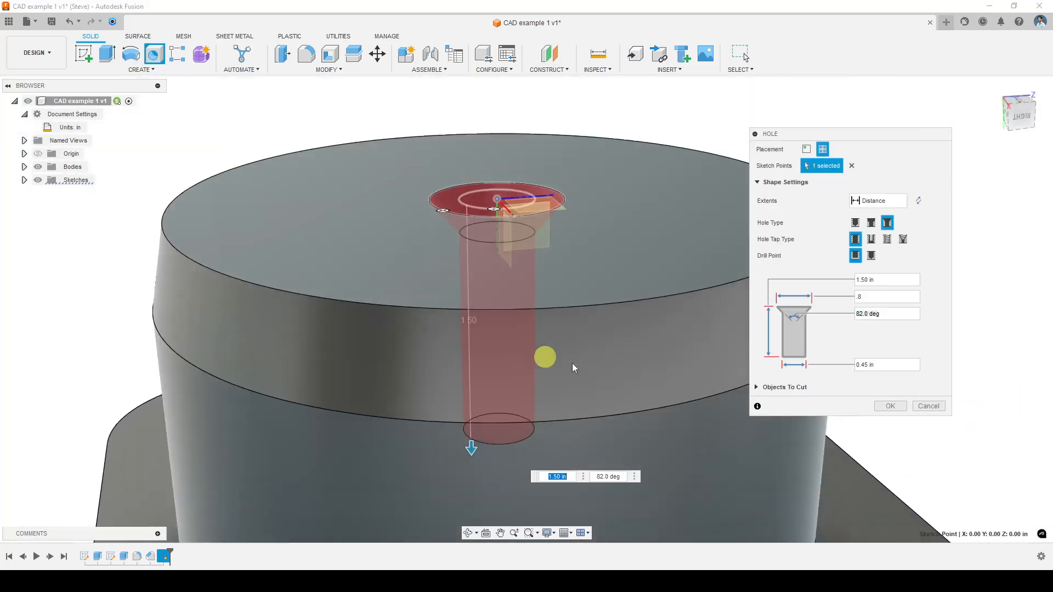
Create the countersunk hole with its current settings and check the finished opening in the cylinder's end face
click(902, 409)
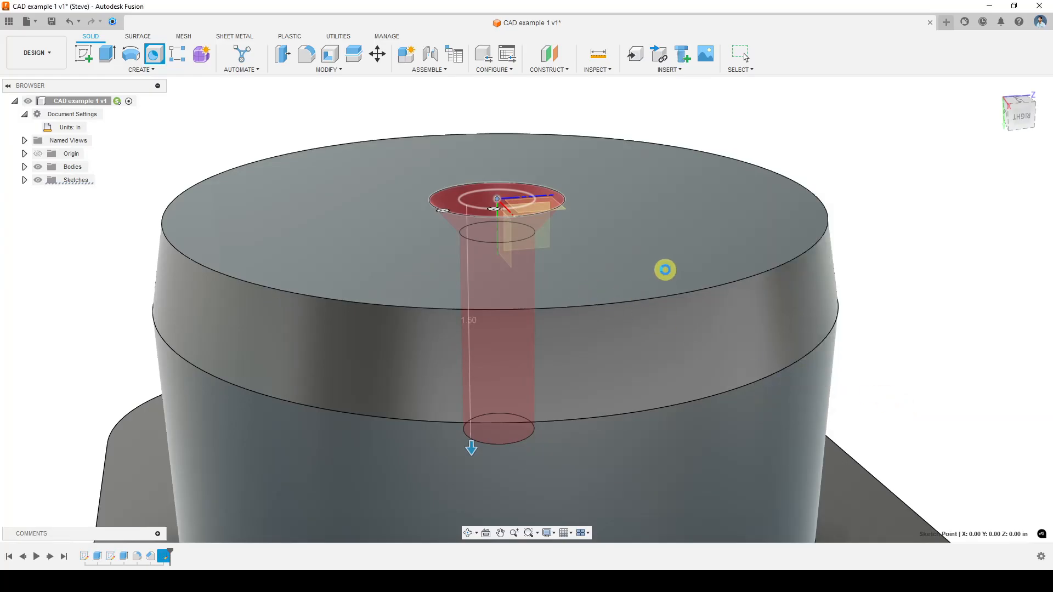
scroll(647, 268, down, 4)
shift+middle_drag(633, 257, 562, 289)
scroll(582, 271, up, 5)
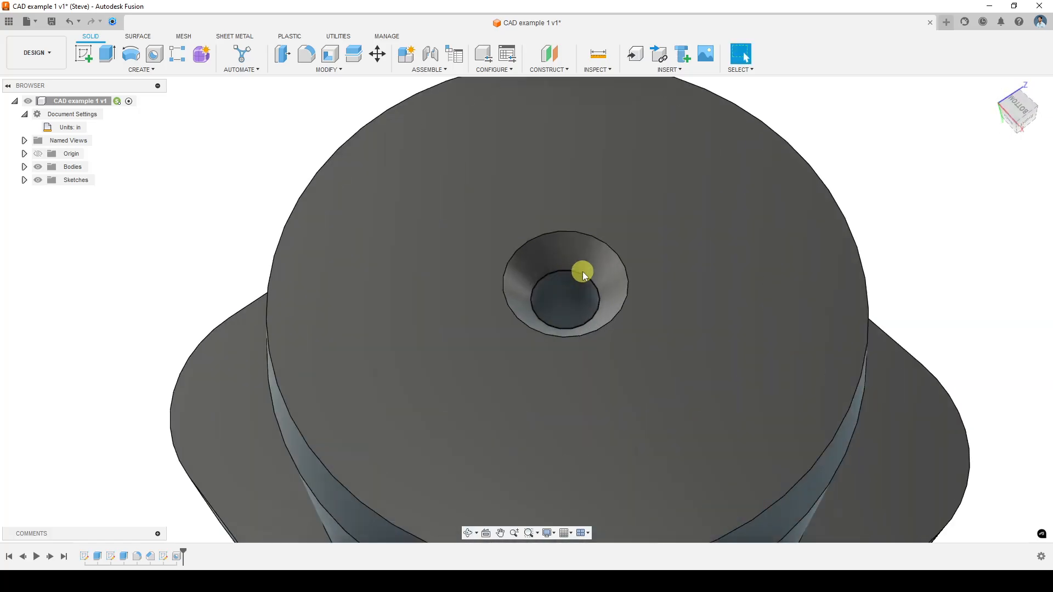
scroll(583, 271, down, 5)
shift+middle_drag(622, 294, 622, 316)
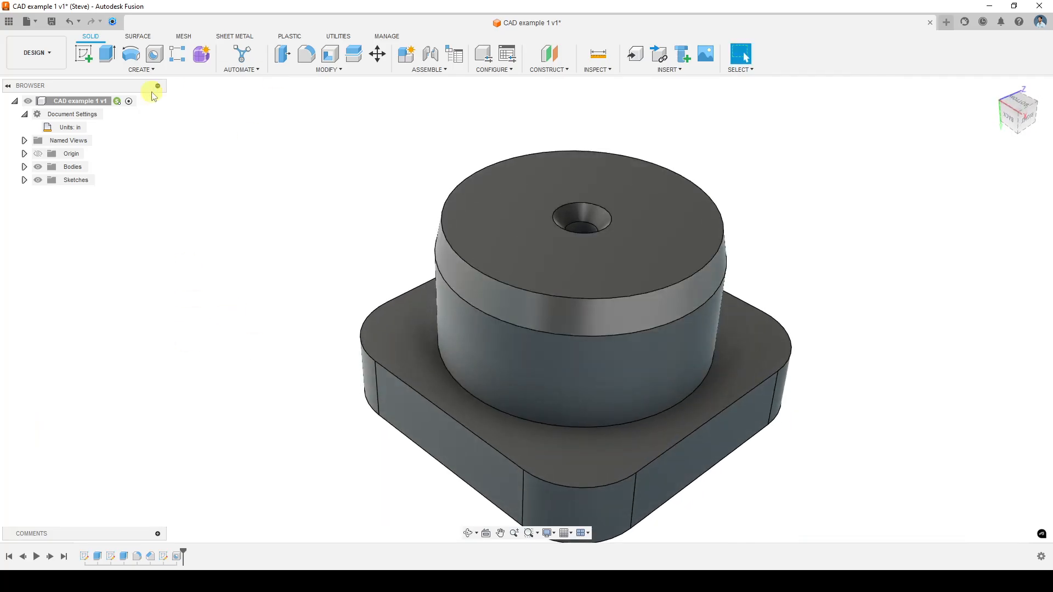
Start a new sketch on the square block's flat face surrounding the cylinder
click(142, 71)
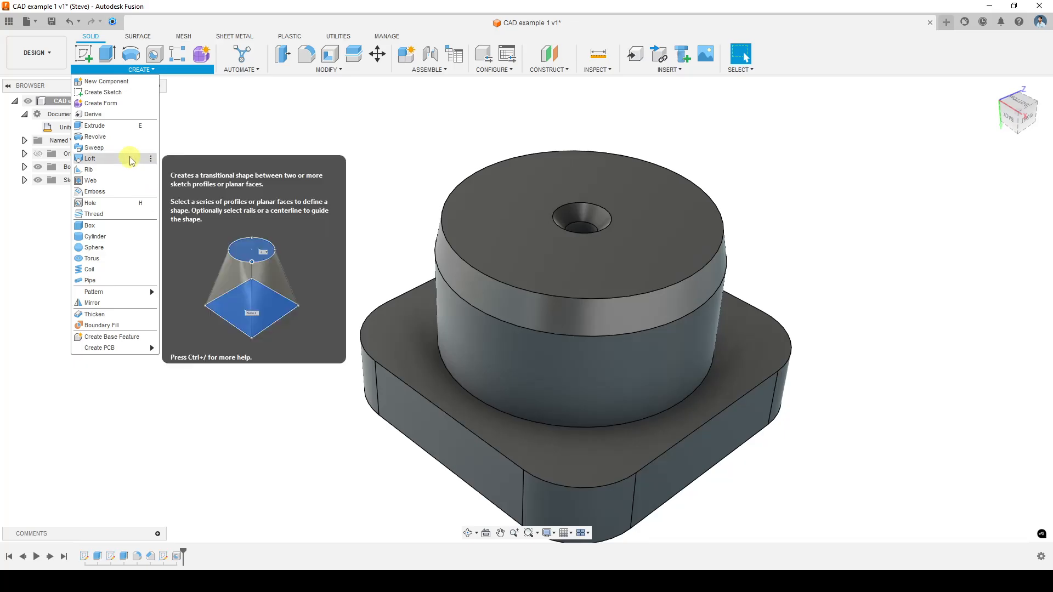
click(86, 57)
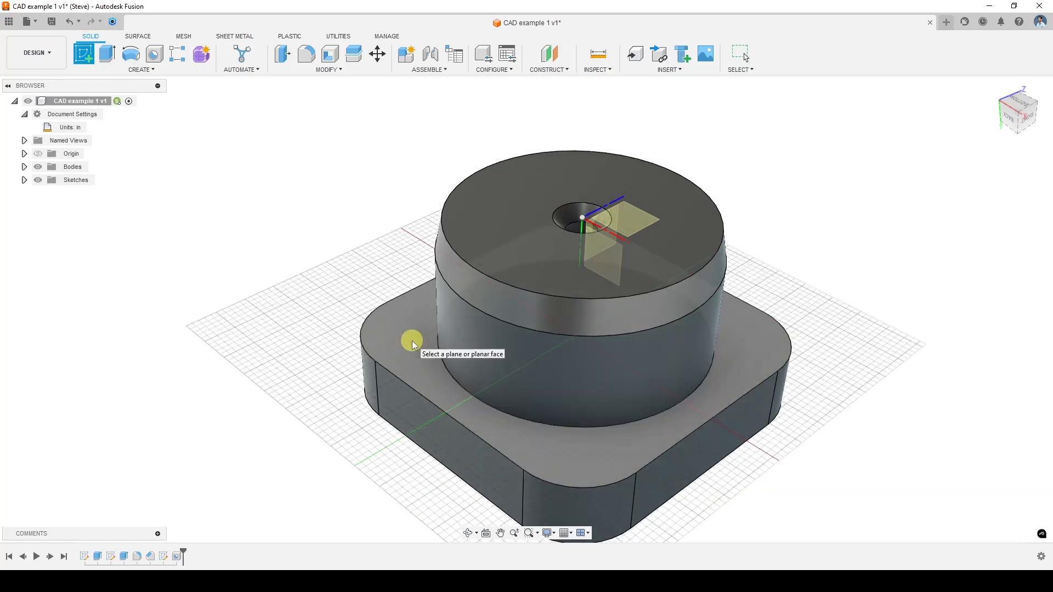
click(412, 341)
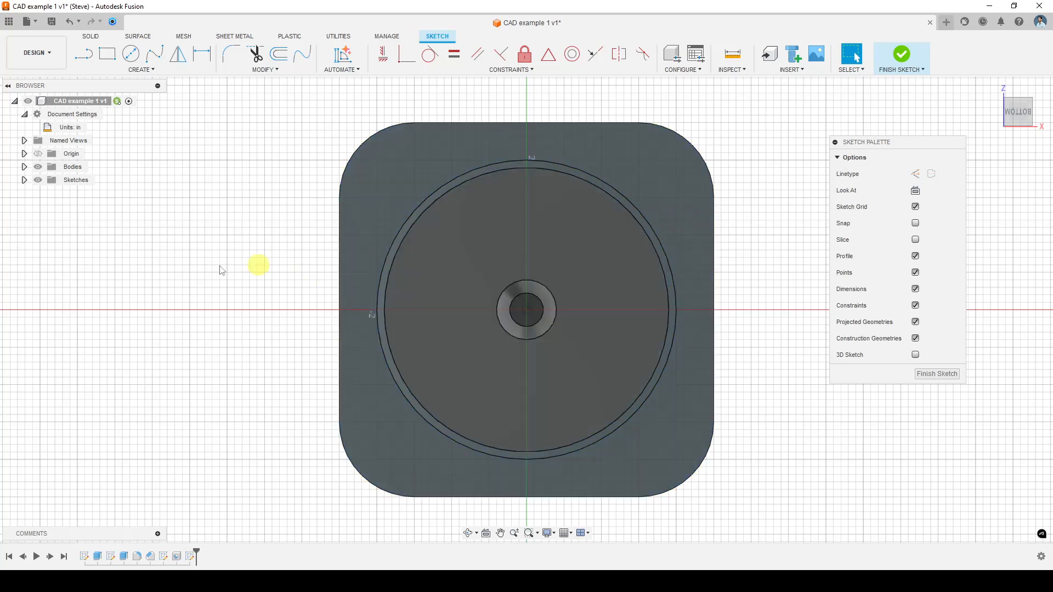
Sketch a line about 3.12 in long at 45 degrees from the origin to the midpoint of one filleted corner
click(87, 58)
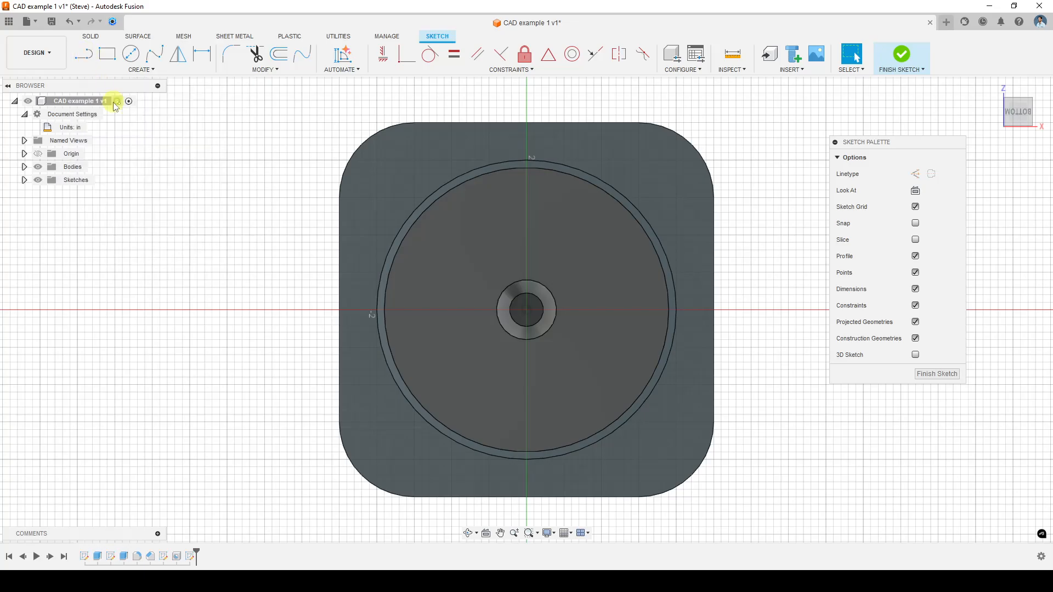
click(86, 56)
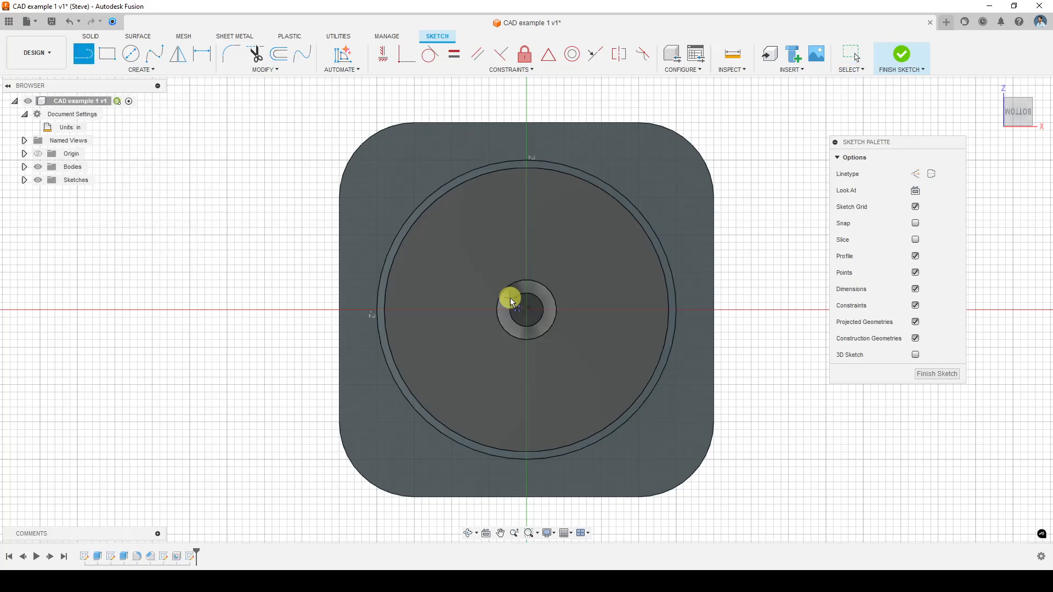
click(527, 310)
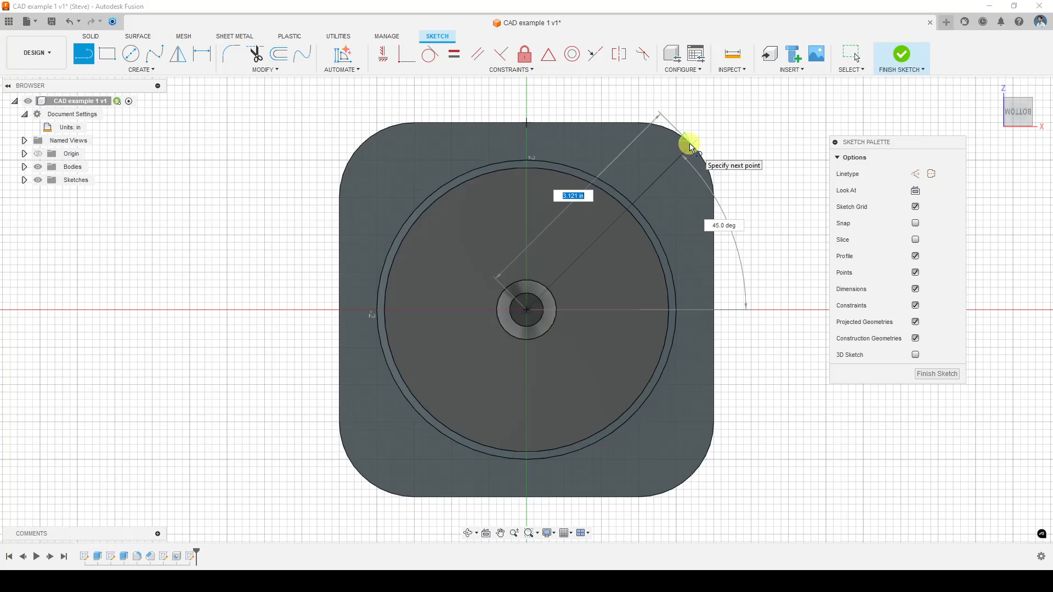
click(691, 147)
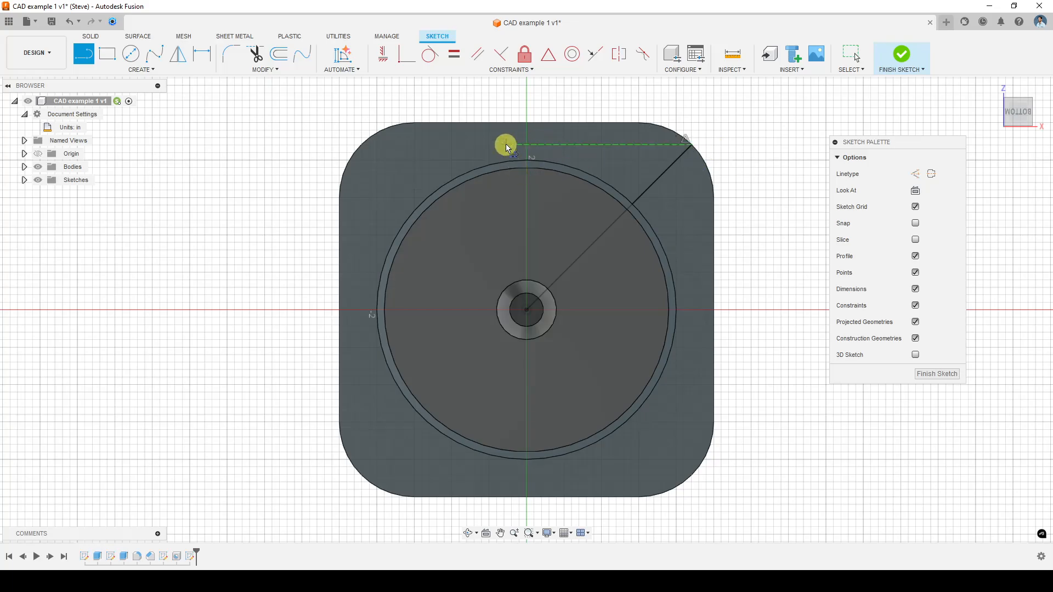
click(83, 56)
key(Escape)
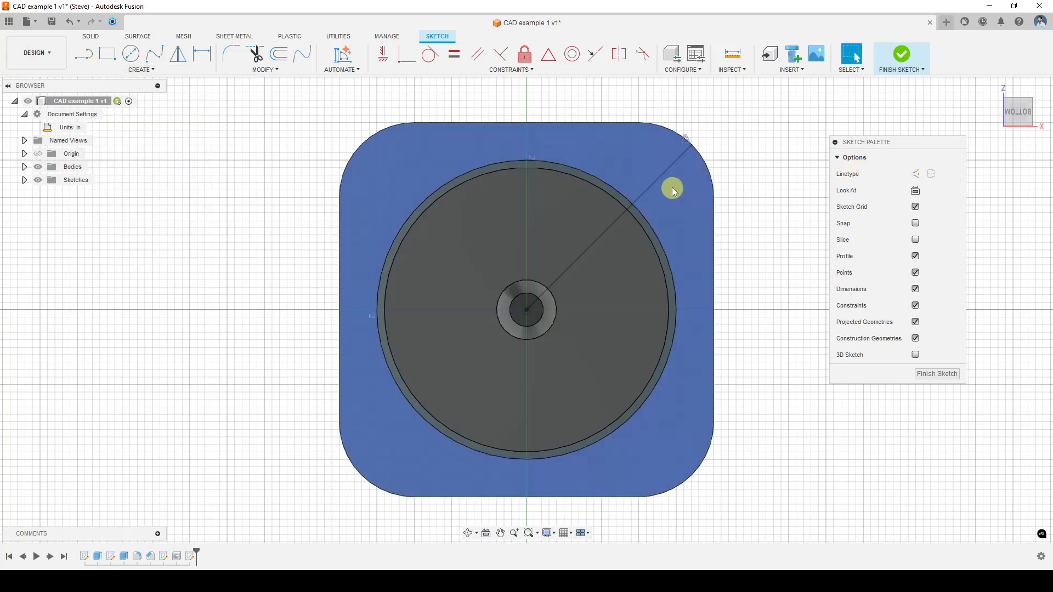
Convert the diagonal sketch line to construction geometry
click(665, 177)
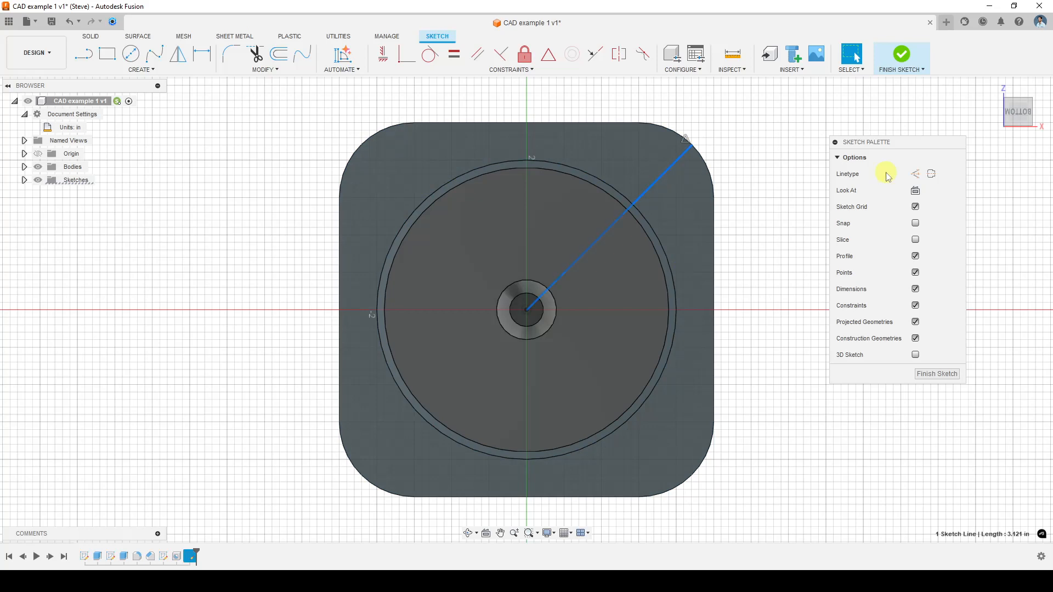
click(916, 175)
click(762, 164)
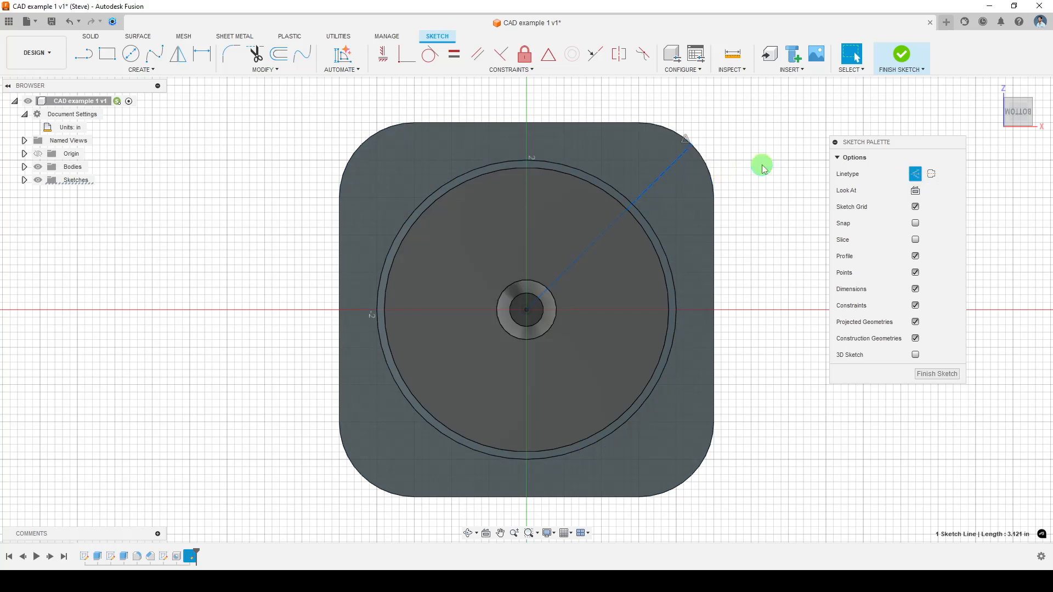
scroll(689, 188, up, 1)
scroll(690, 188, up, 2)
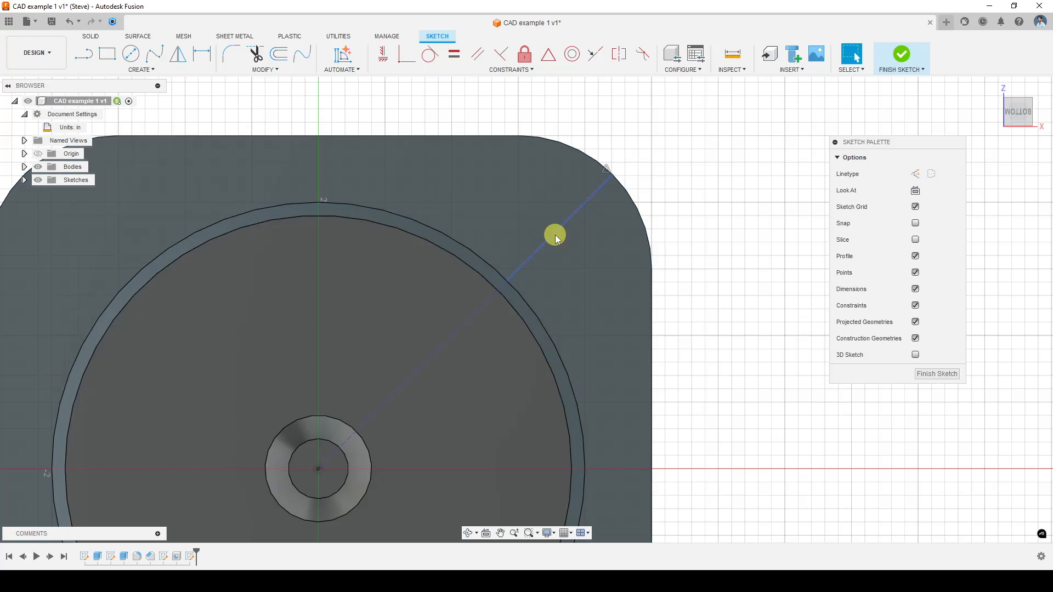
scroll(574, 249, down, 3)
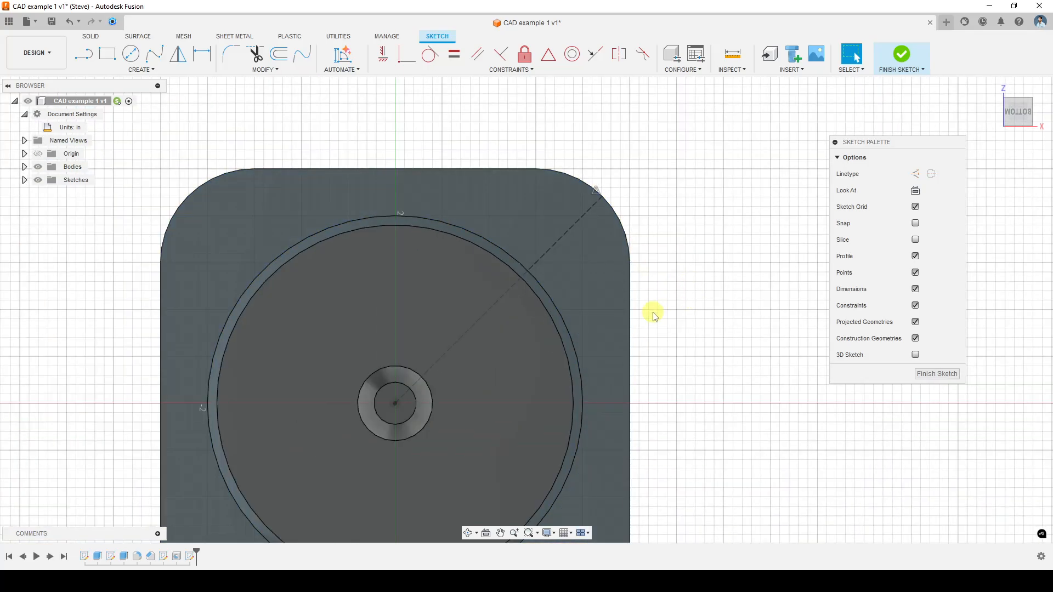
Sketch a centre-diameter circle about 0.57 in across, centred on the diagonal construction line near the filleted corner
click(130, 56)
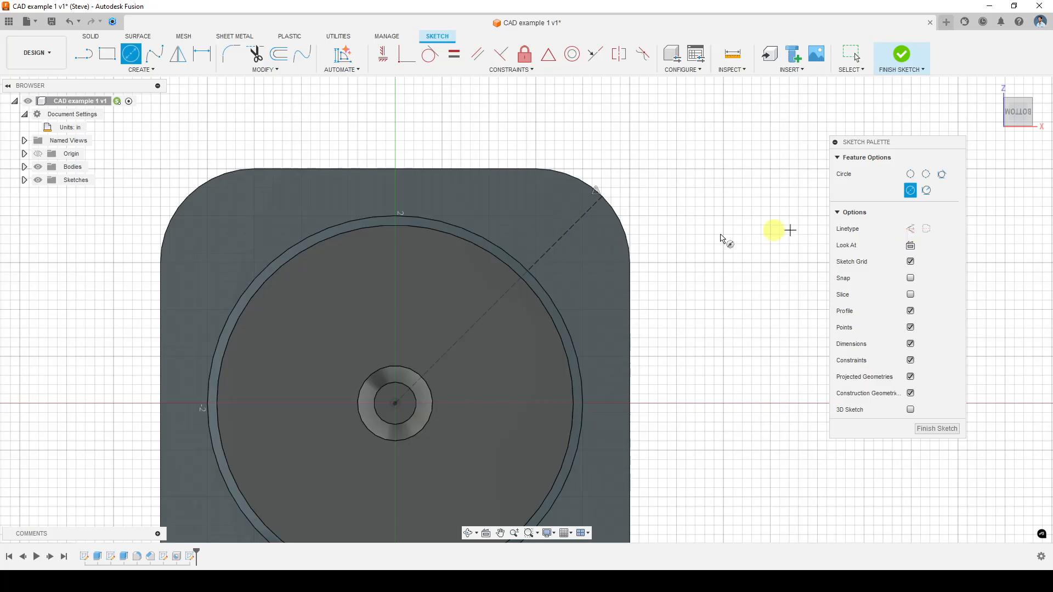
click(570, 230)
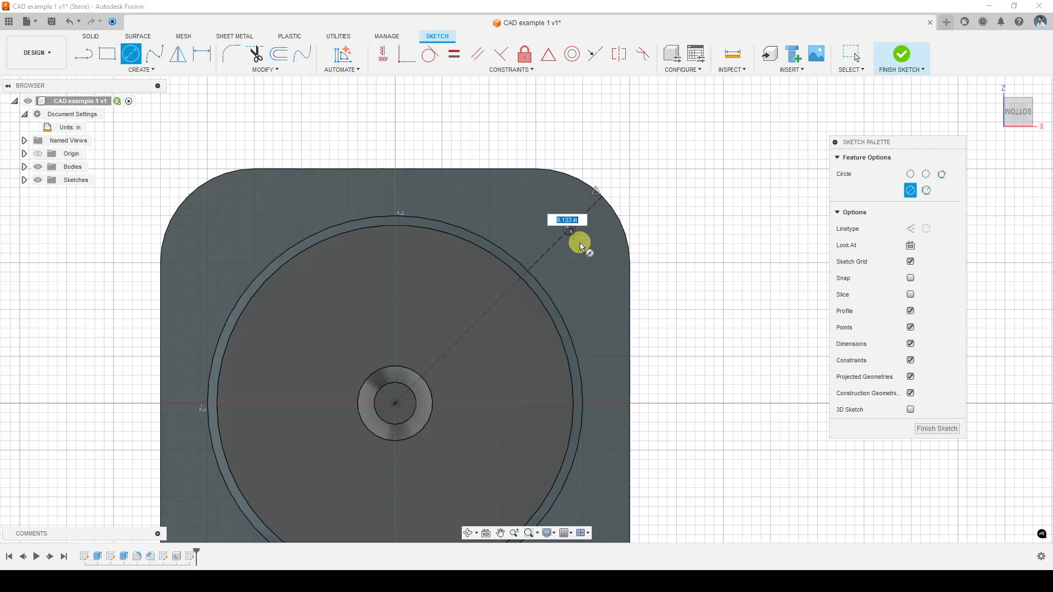
click(585, 255)
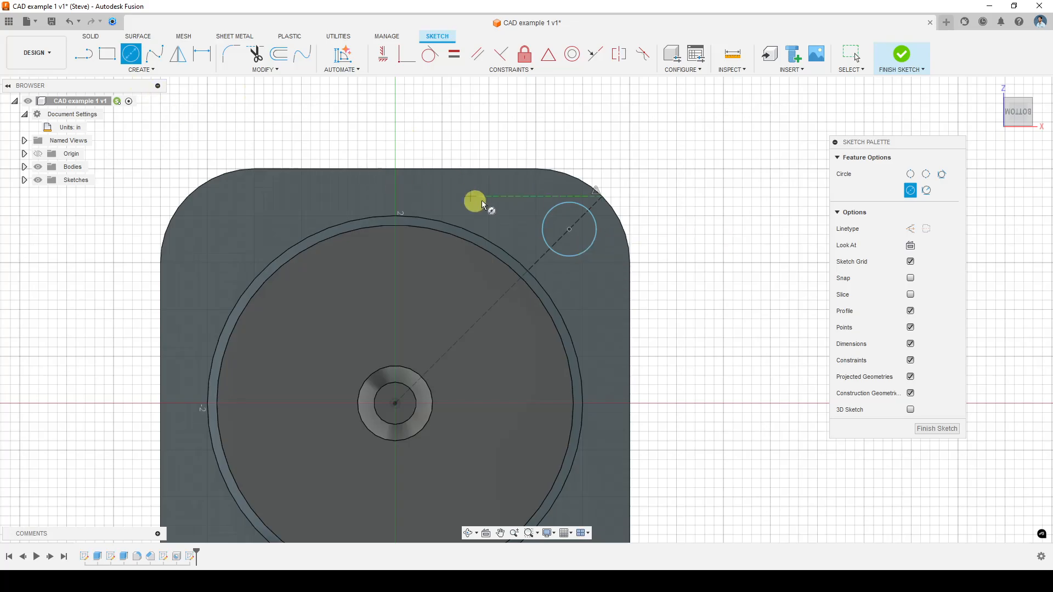
Try the construction linetype on the corner circle and return it to normal geometry
click(911, 229)
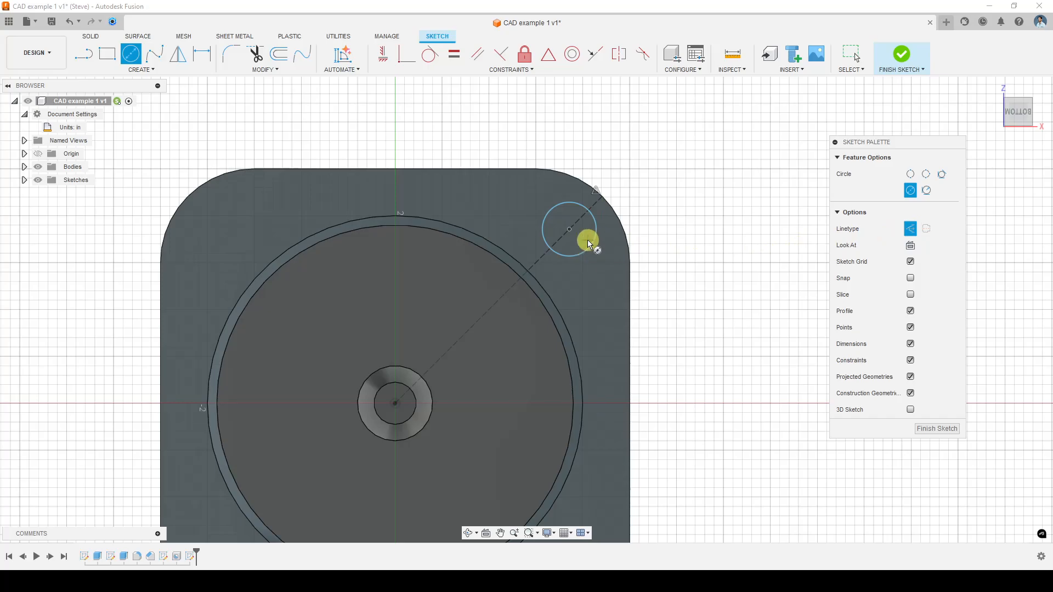
click(911, 230)
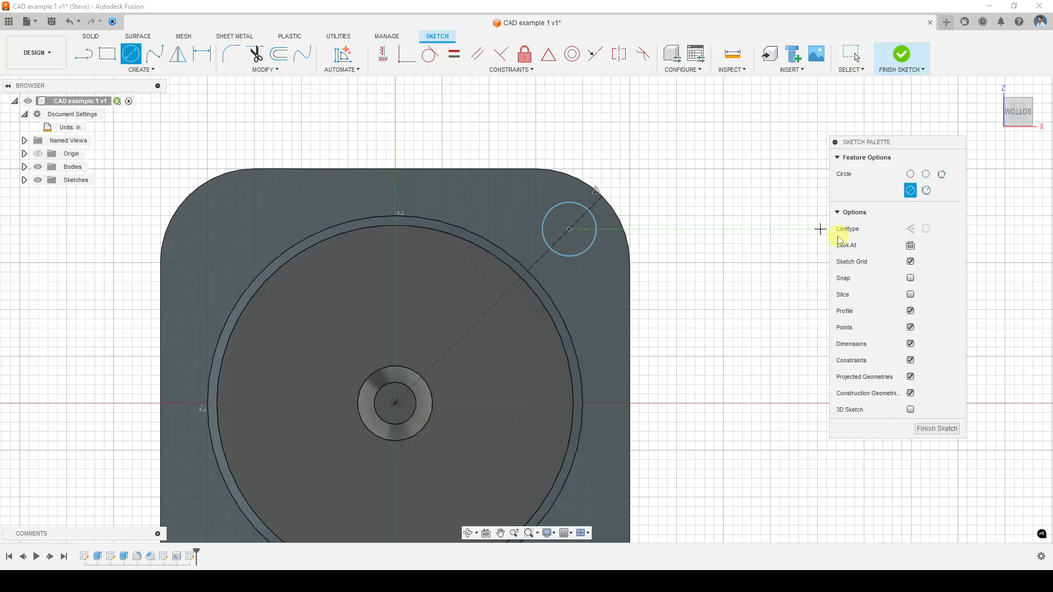
key(Escape)
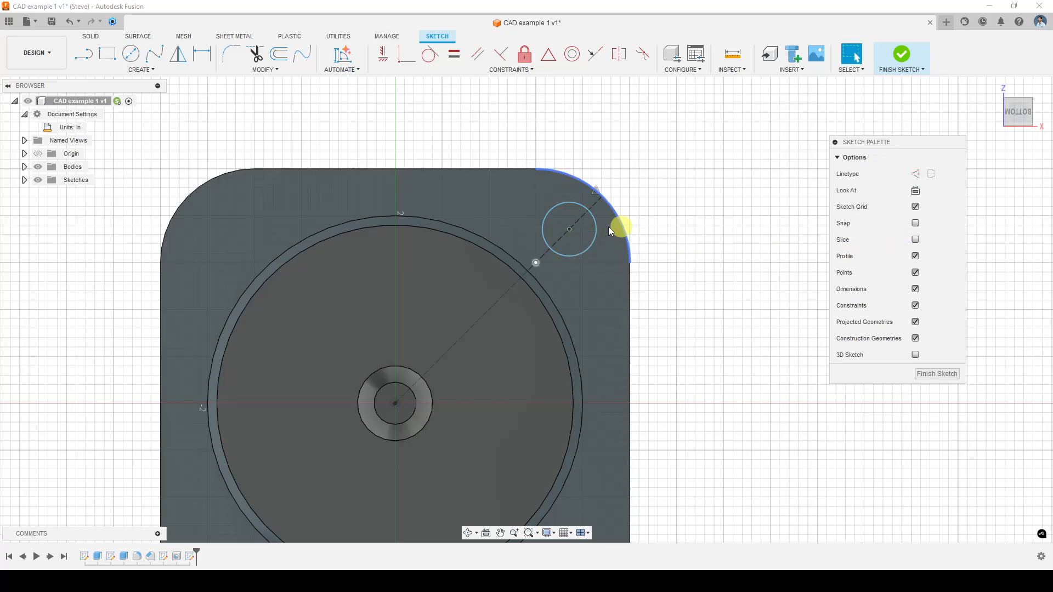
click(596, 233)
click(915, 212)
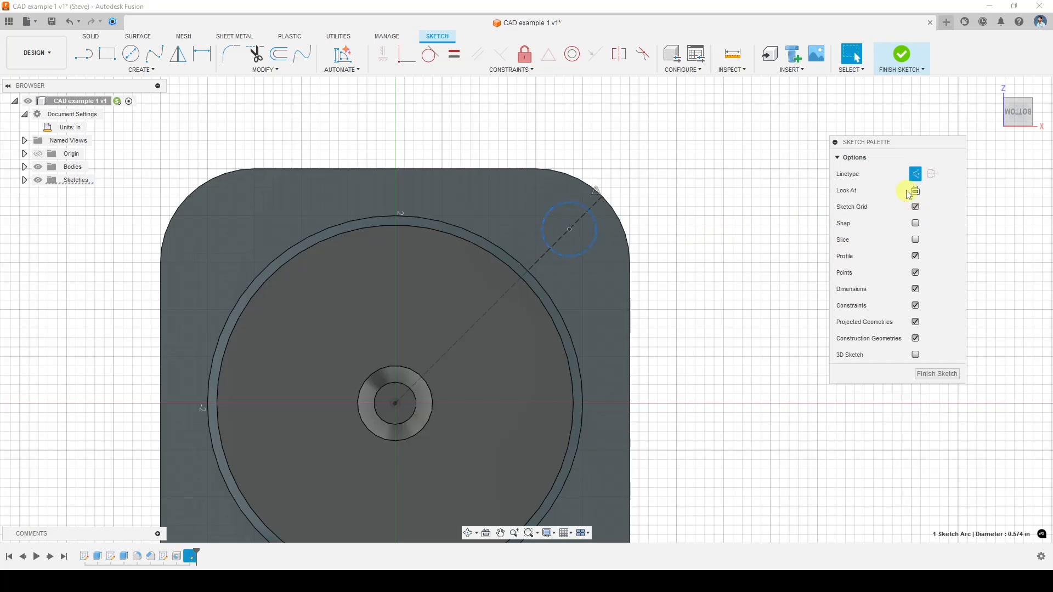
click(916, 175)
click(689, 219)
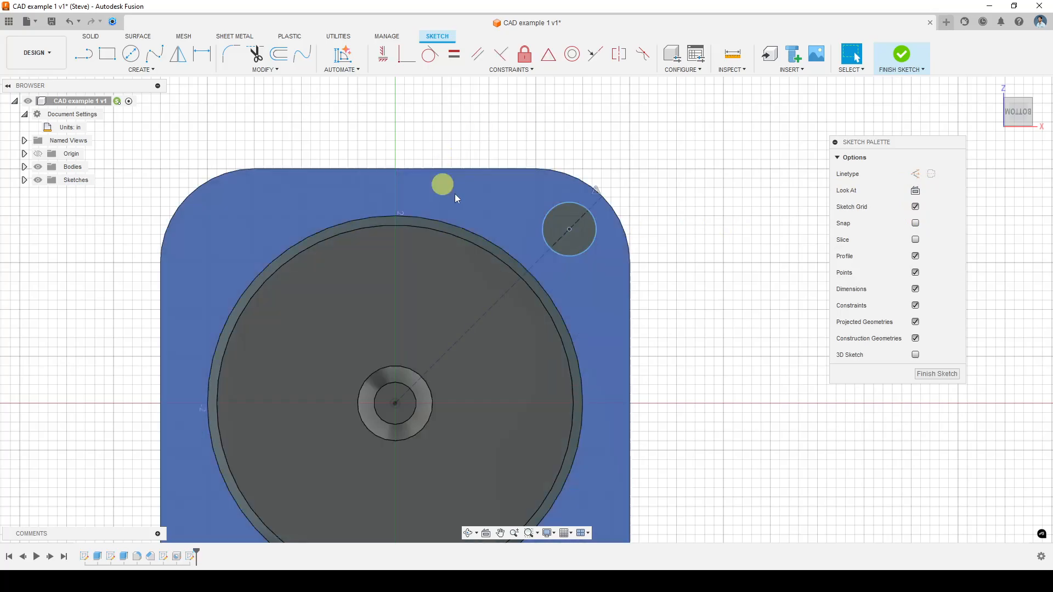
Dimension the corner circle's diameter as 0.25 in
click(202, 53)
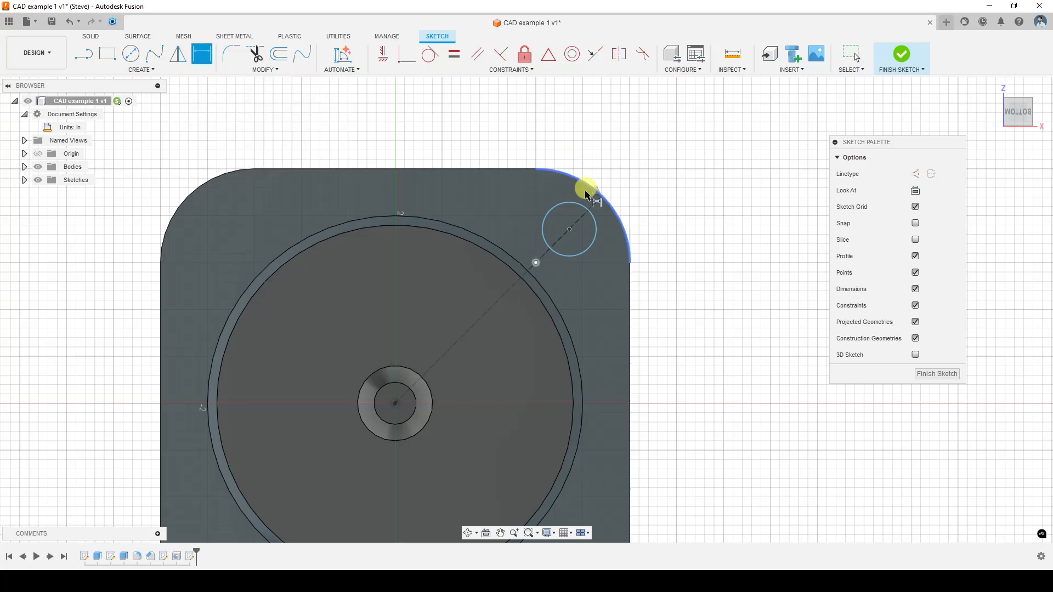
click(579, 207)
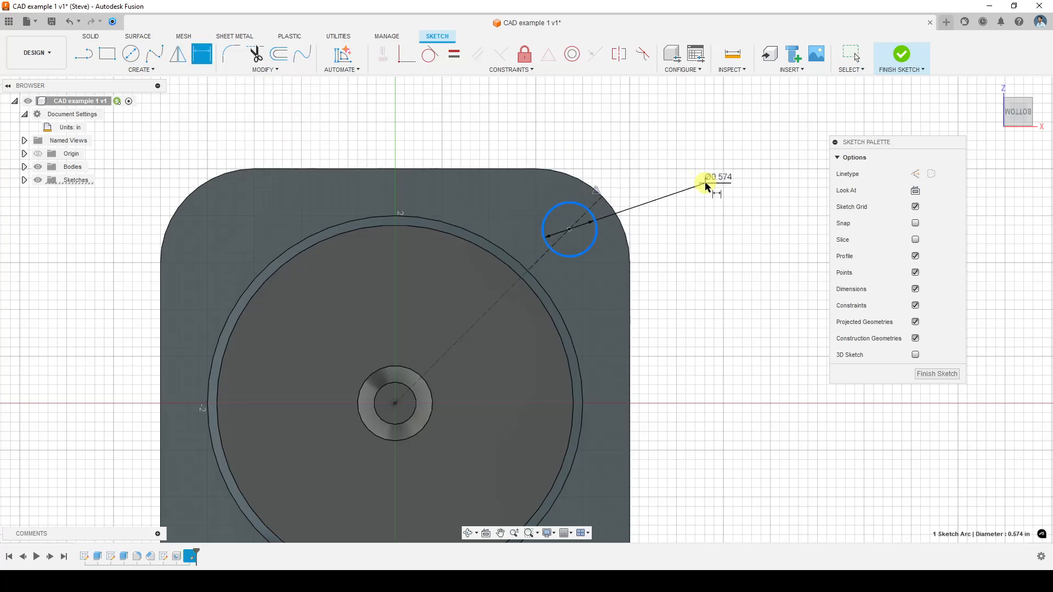
click(737, 214)
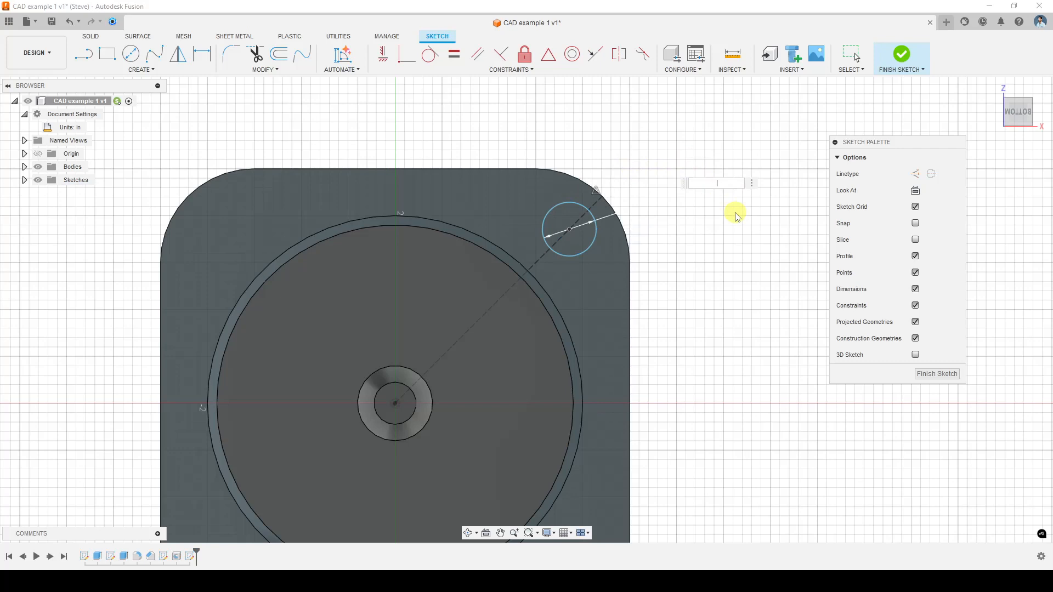
text(.25)
key(Return)
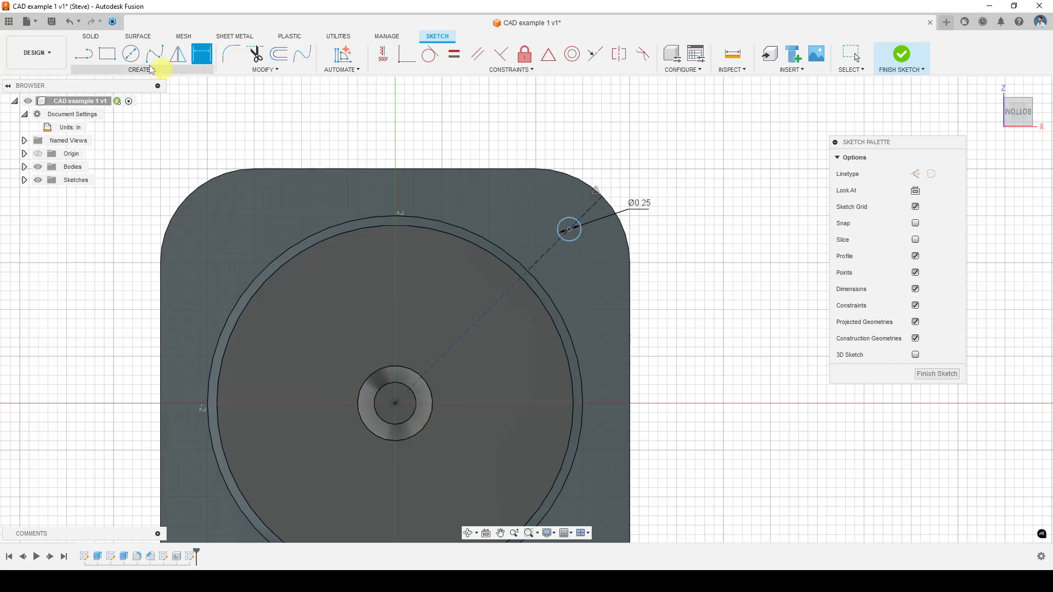
Dimension the distance from the construction line's corner endpoint to the circle's centre as 0.5 in
click(202, 53)
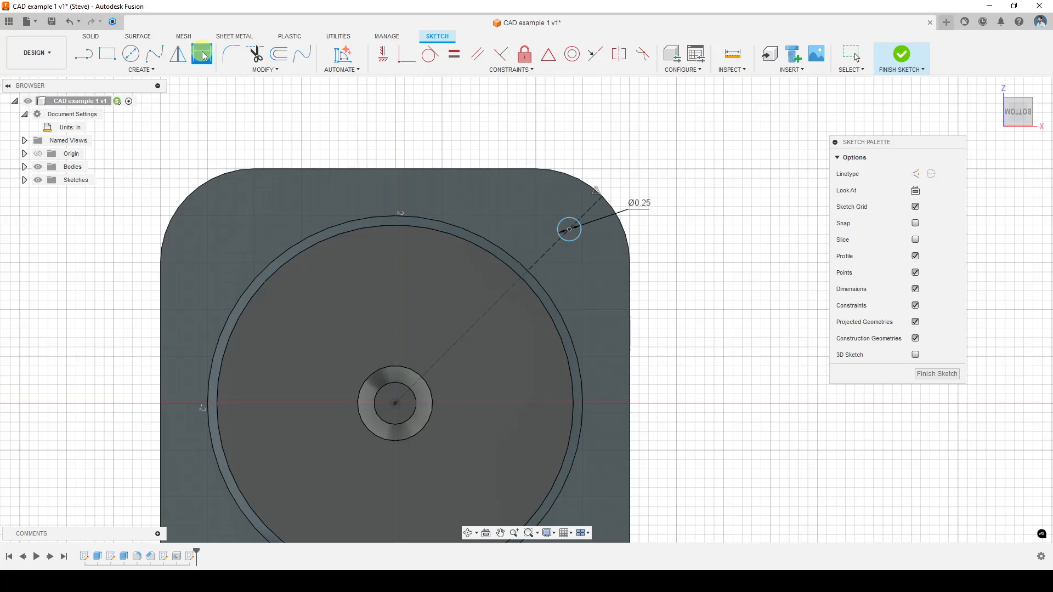
click(603, 197)
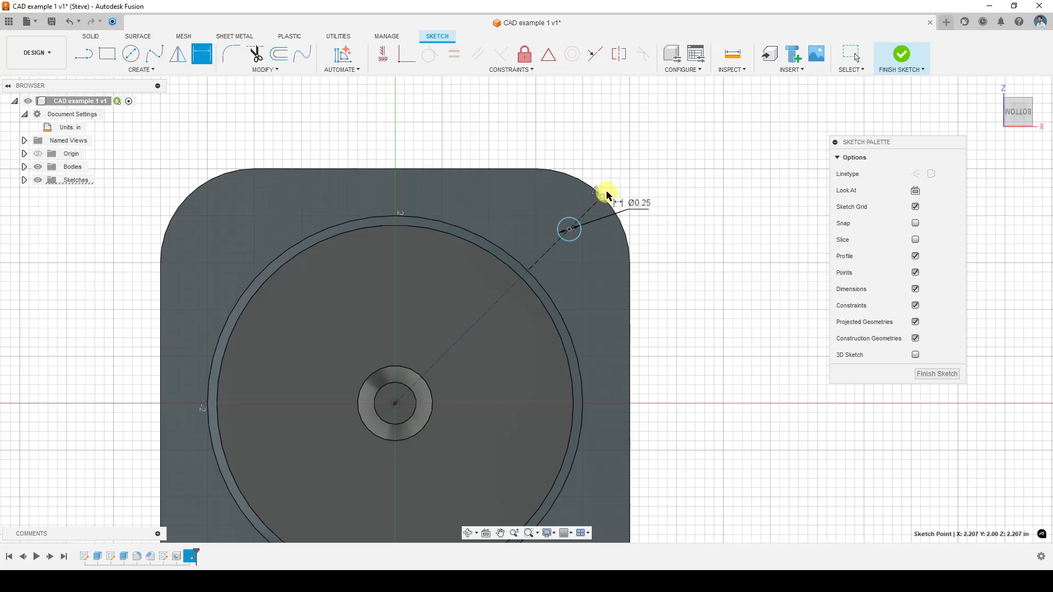
scroll(605, 195, down, 2)
scroll(597, 200, up, 6)
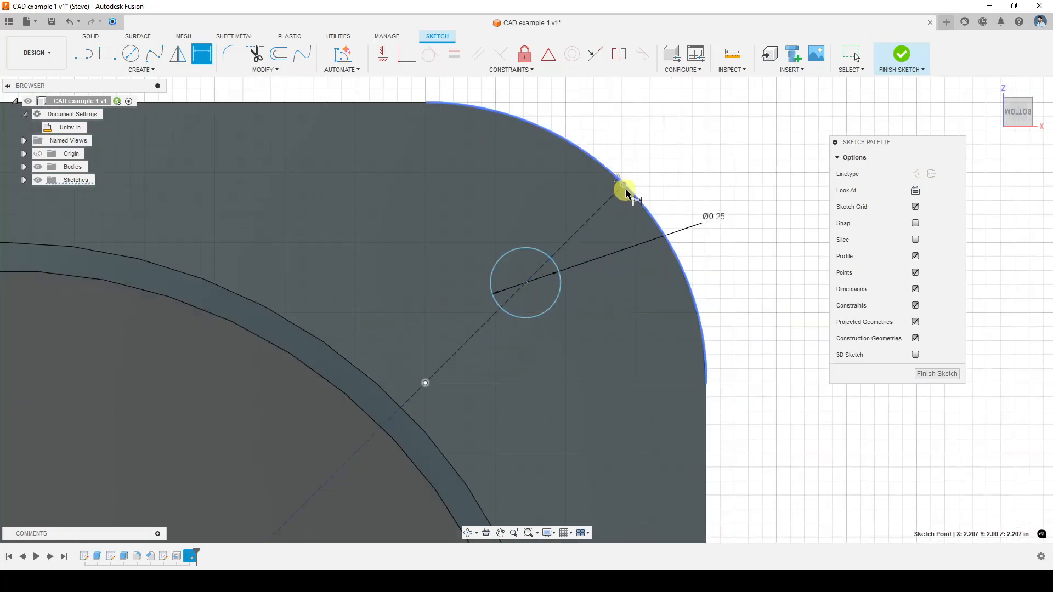
scroll(624, 189, down, 1)
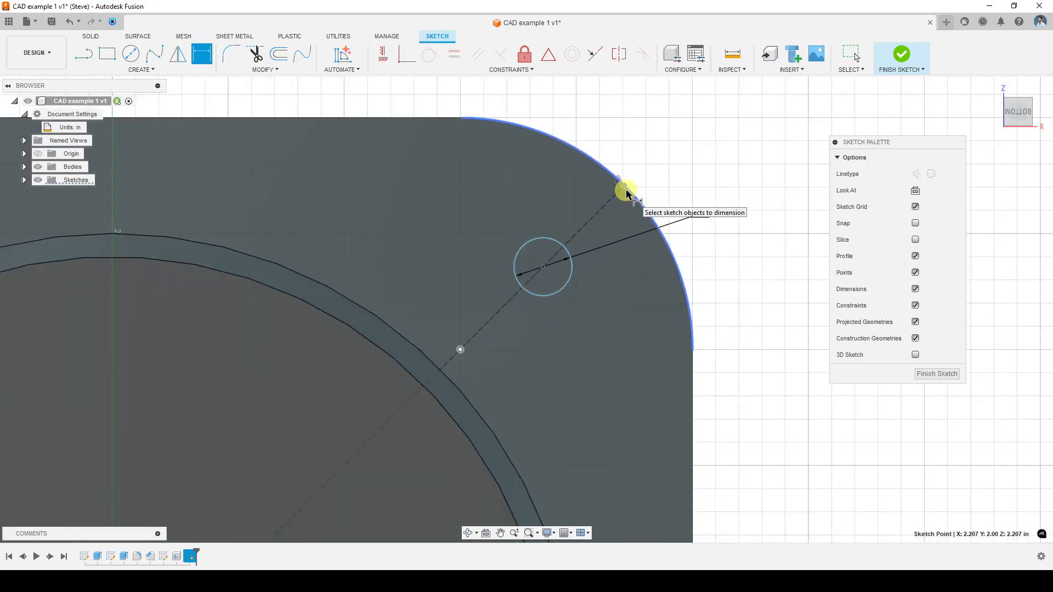
click(550, 260)
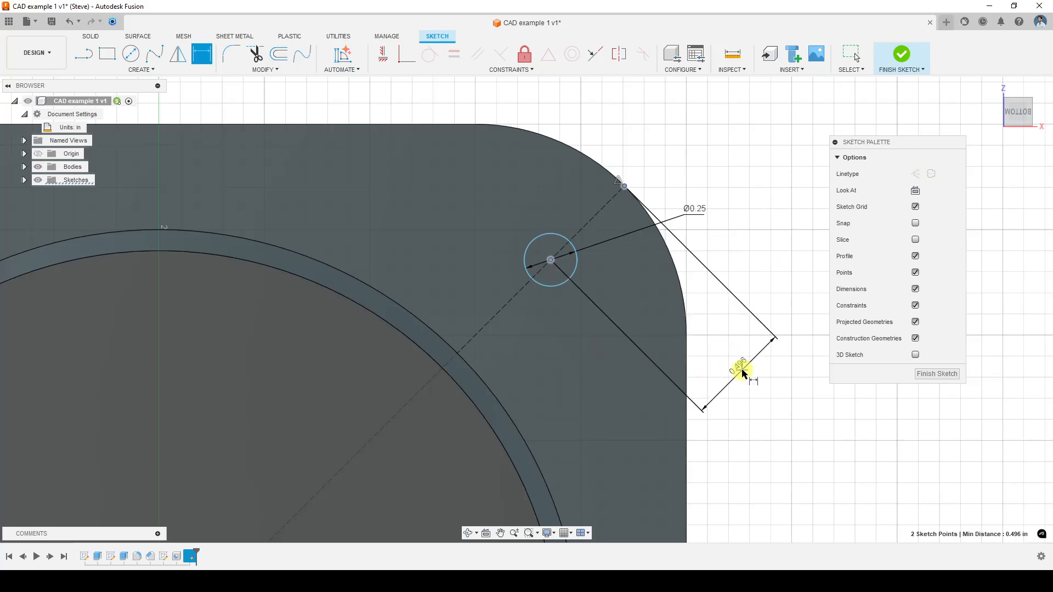
key(Escape)
click(742, 373)
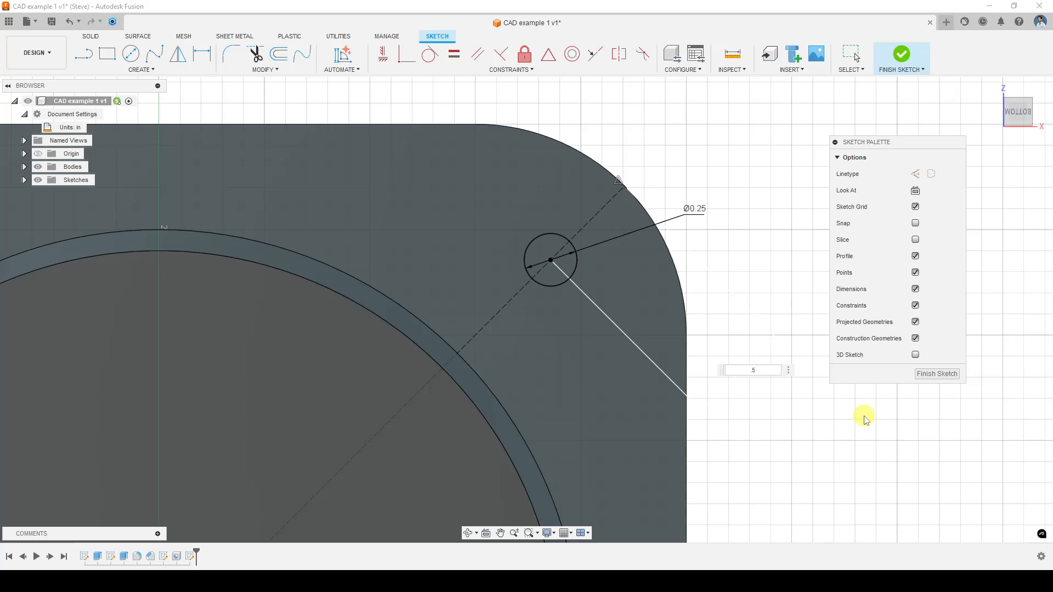
key(Return)
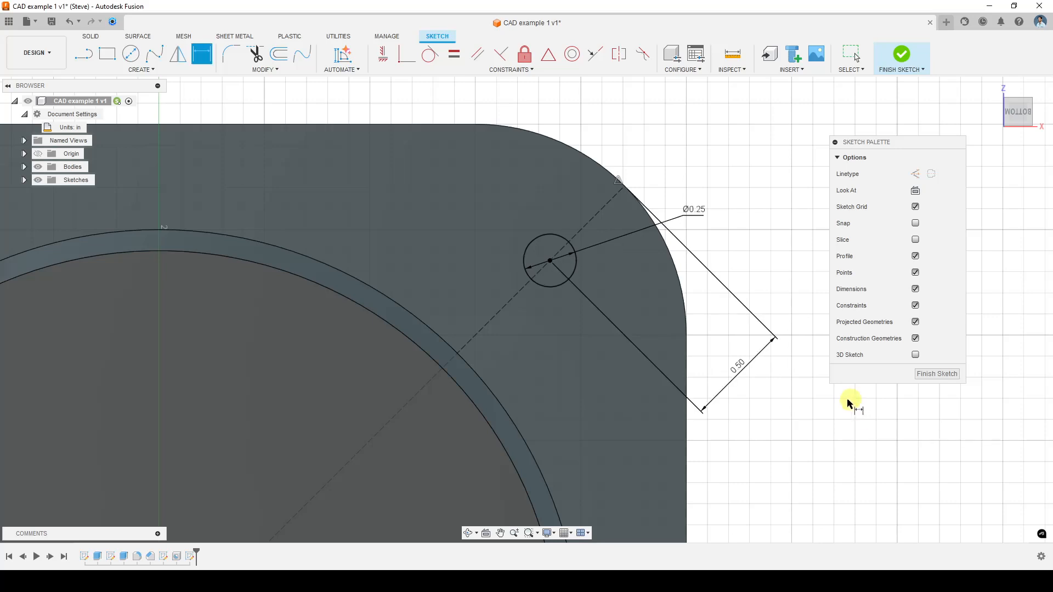
scroll(798, 410, up, 3)
scroll(768, 406, down, 6)
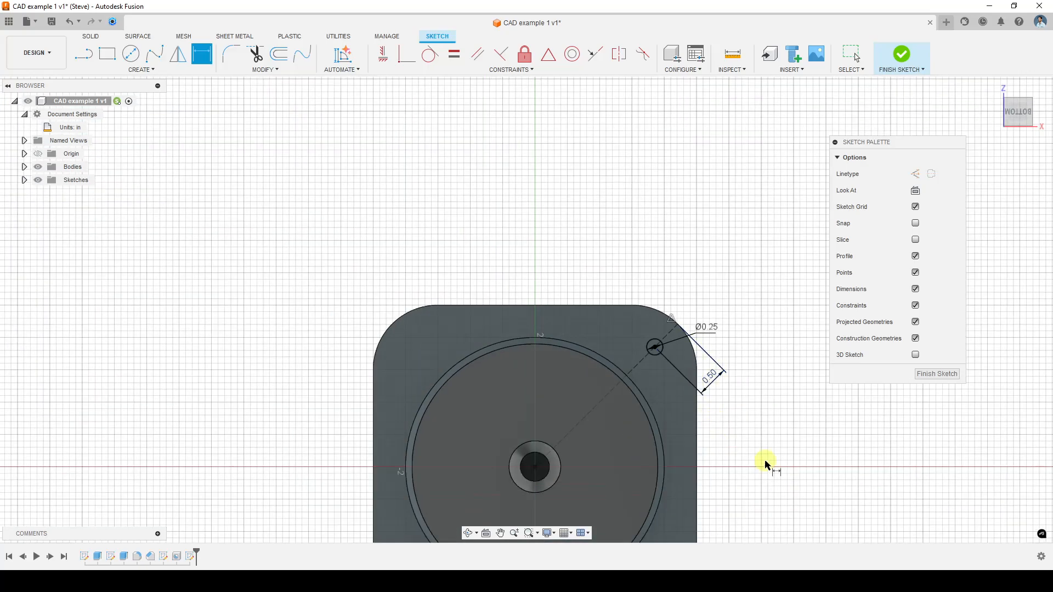
Finish the sketch and extrude the corner circle as a cut about 2.70 in deep down through the square block
middle_drag(751, 453, 693, 378)
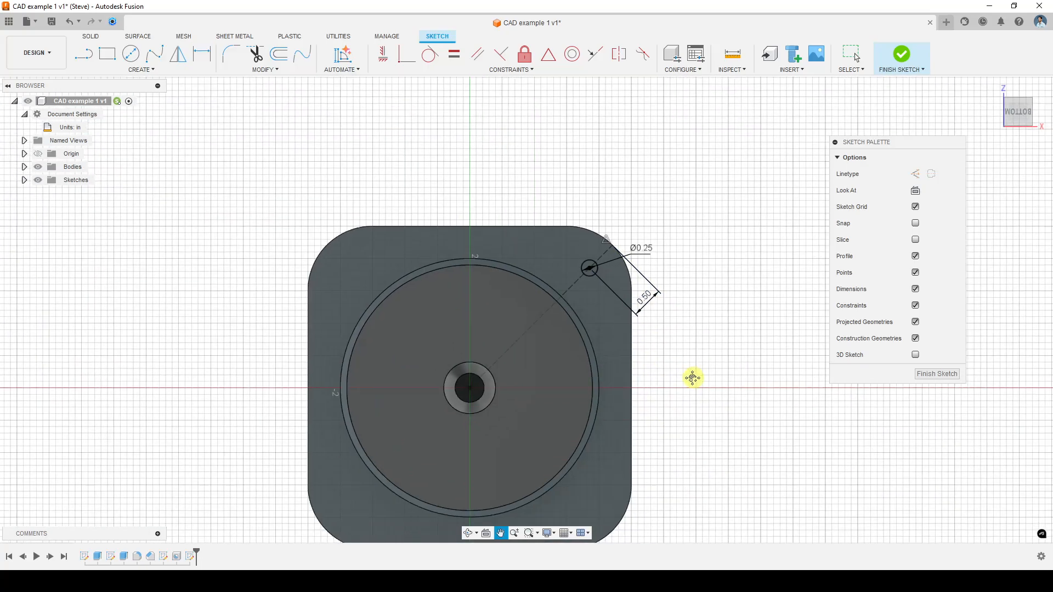
click(943, 374)
shift+middle_drag(874, 272, 733, 296)
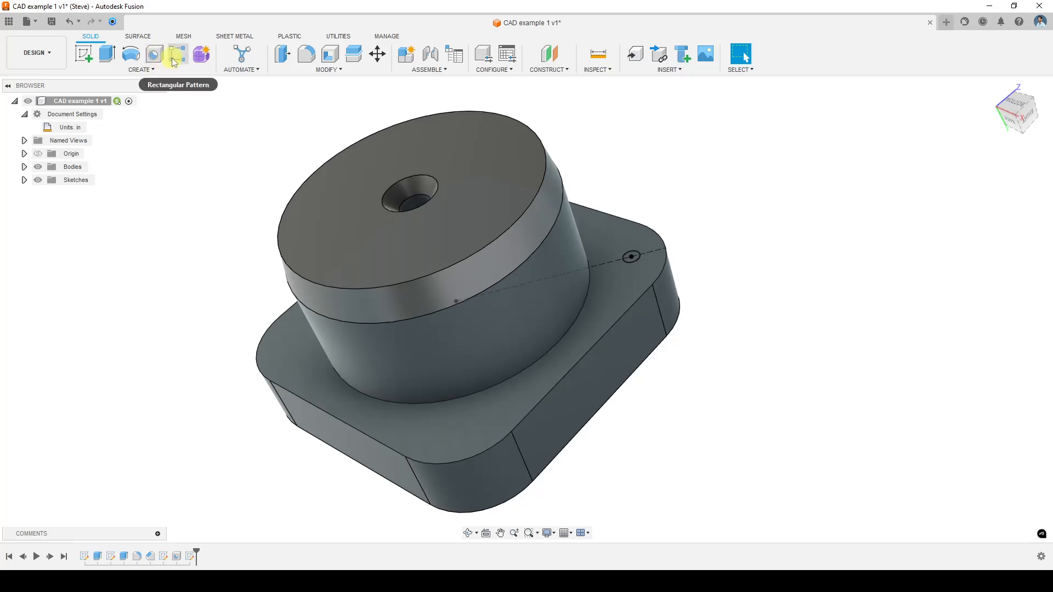
click(108, 54)
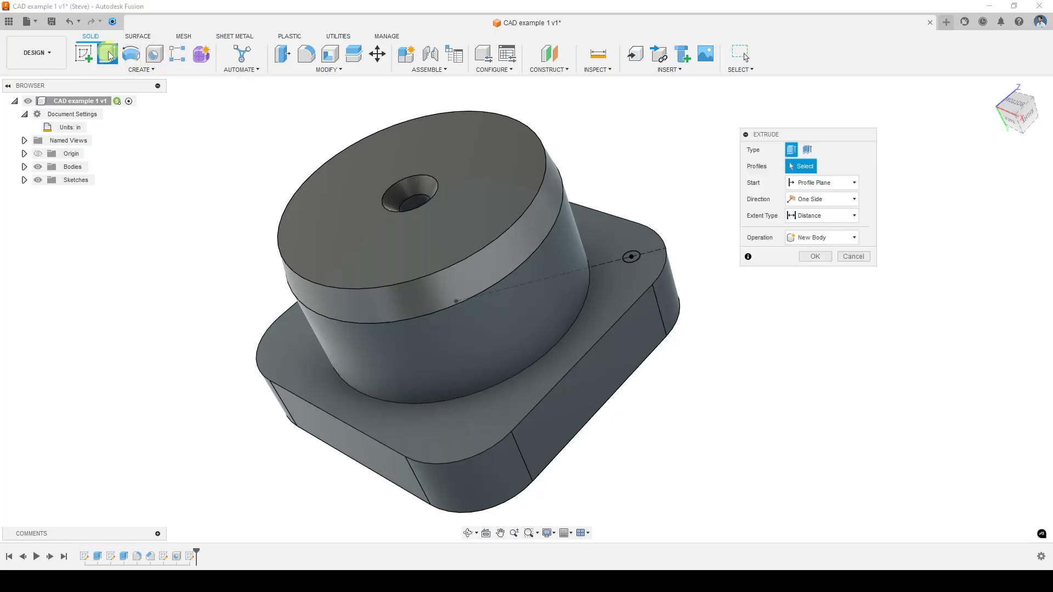
click(633, 257)
drag(625, 251, 687, 372)
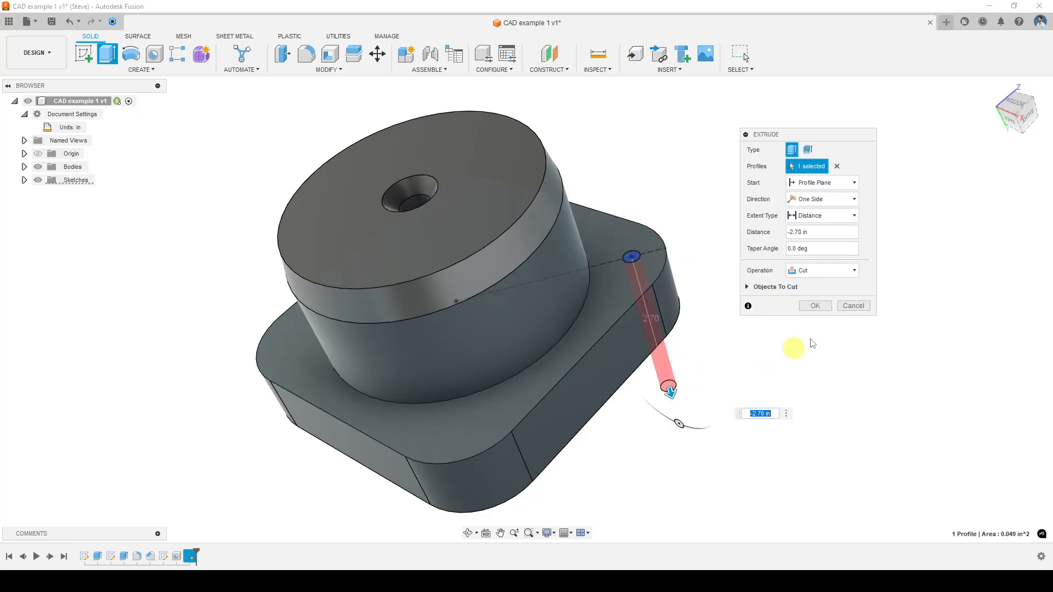
click(818, 307)
Reopen the corner hole's extrude, try the New Body and Join operations, and set it back to Cut
shift+middle_drag(758, 349, 598, 238)
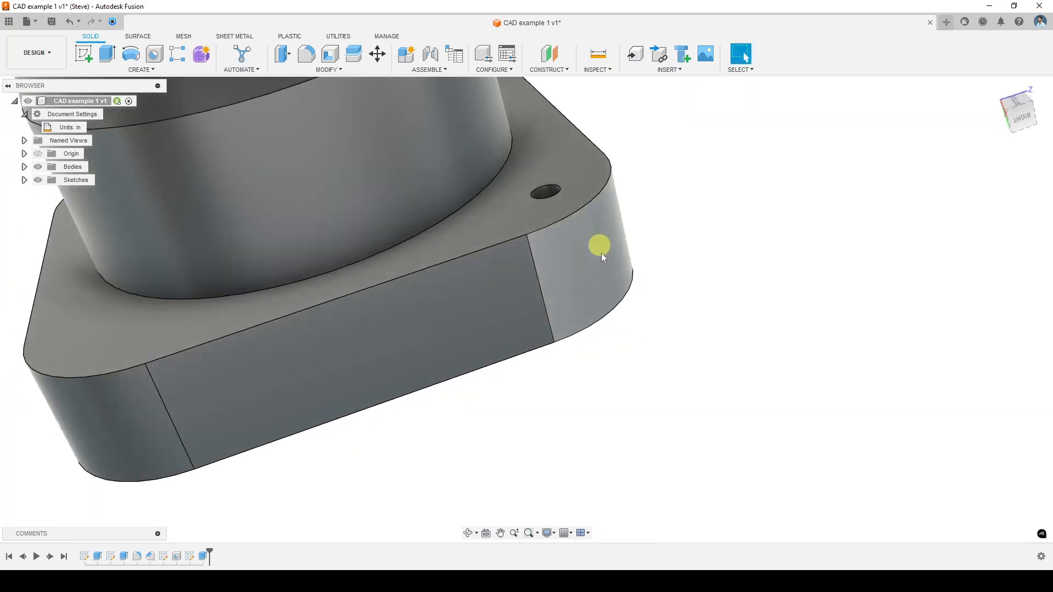
double_click(203, 556)
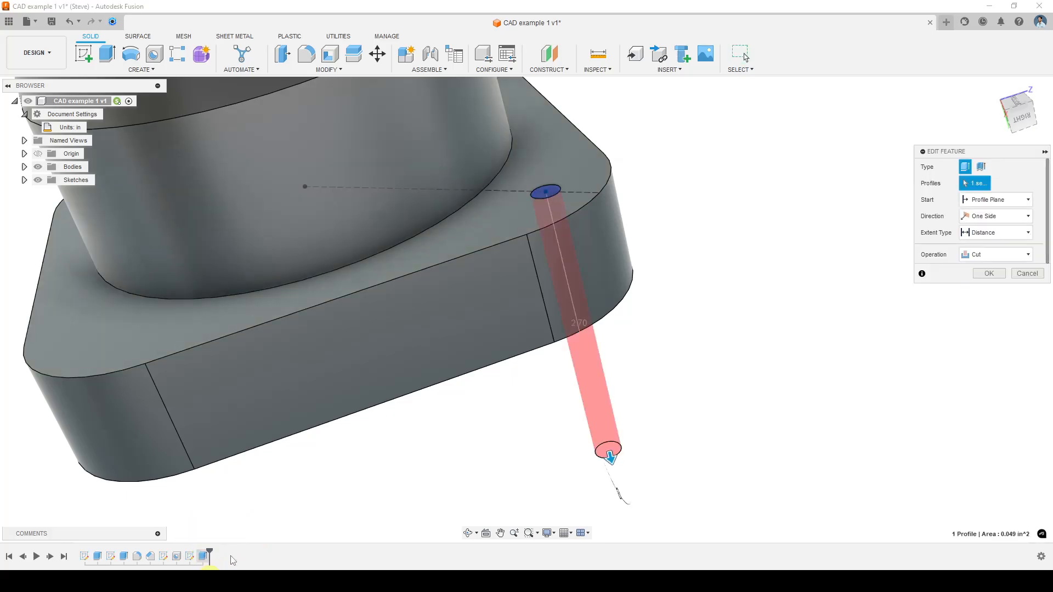
drag(984, 148, 851, 113)
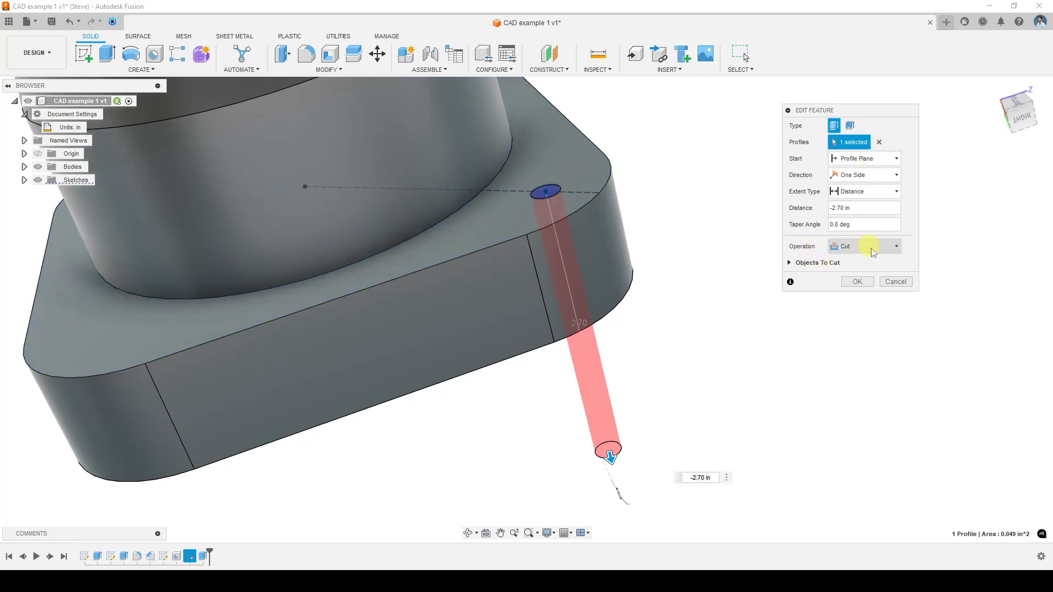
click(897, 248)
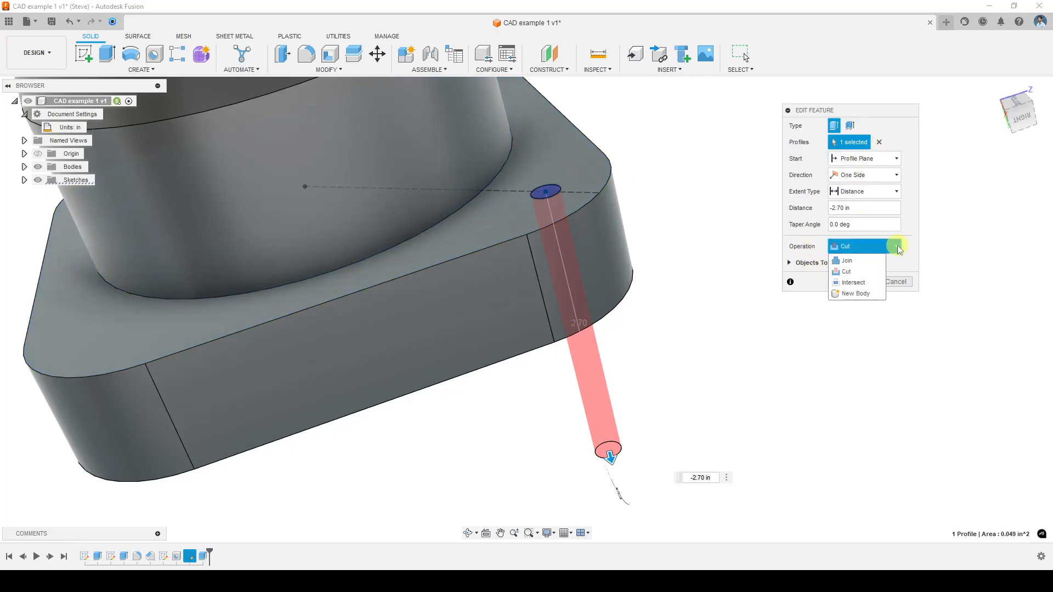
click(872, 294)
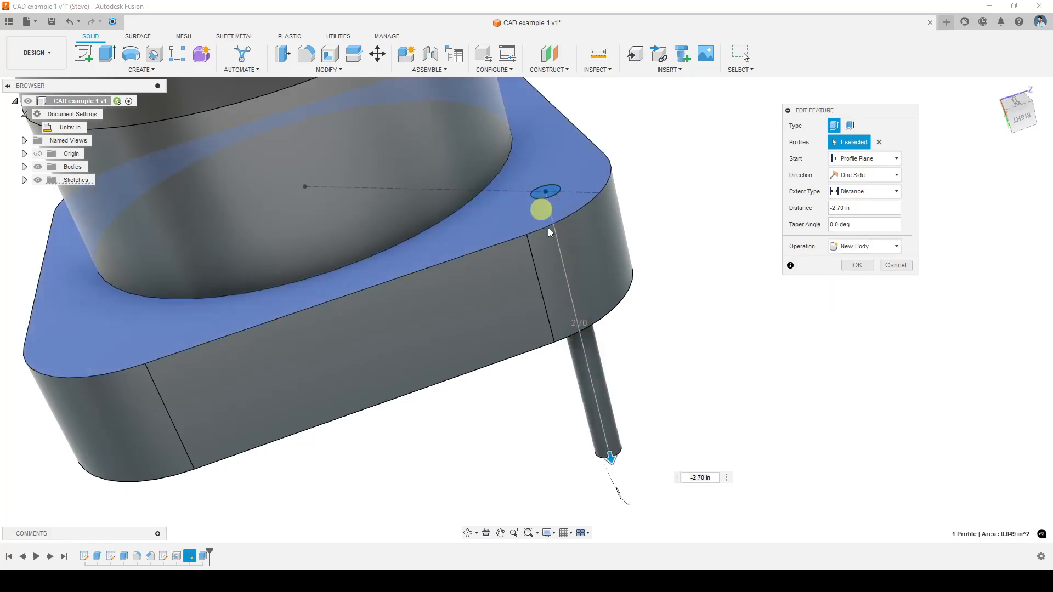
click(888, 246)
click(872, 260)
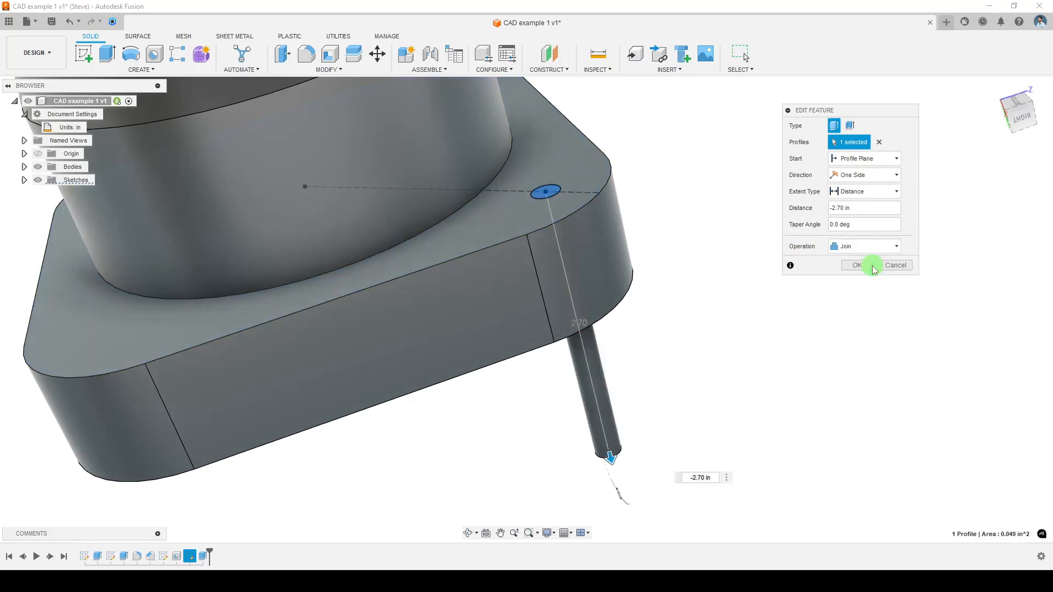
click(889, 246)
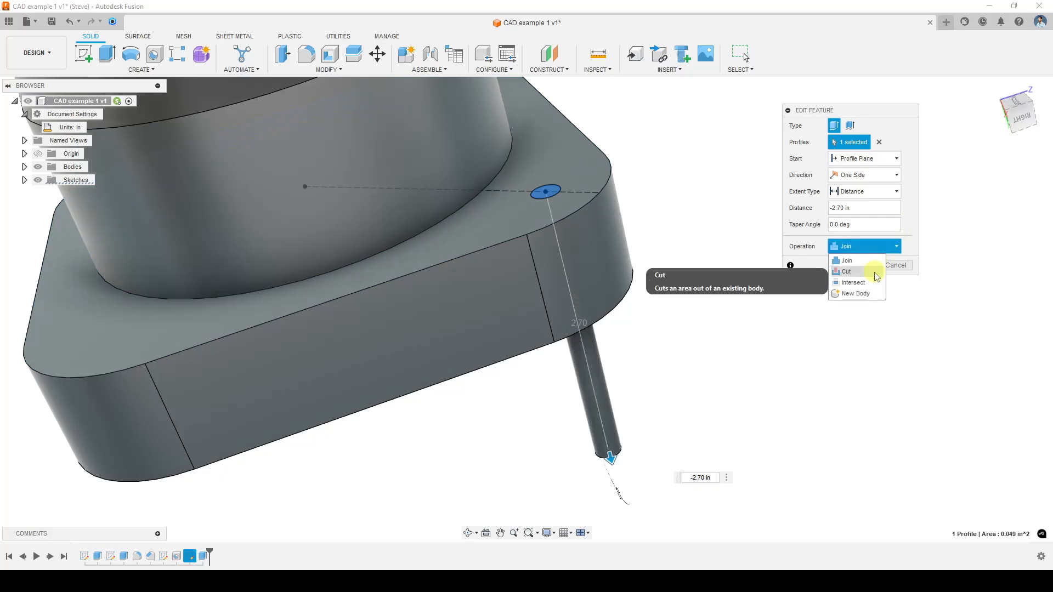
click(847, 271)
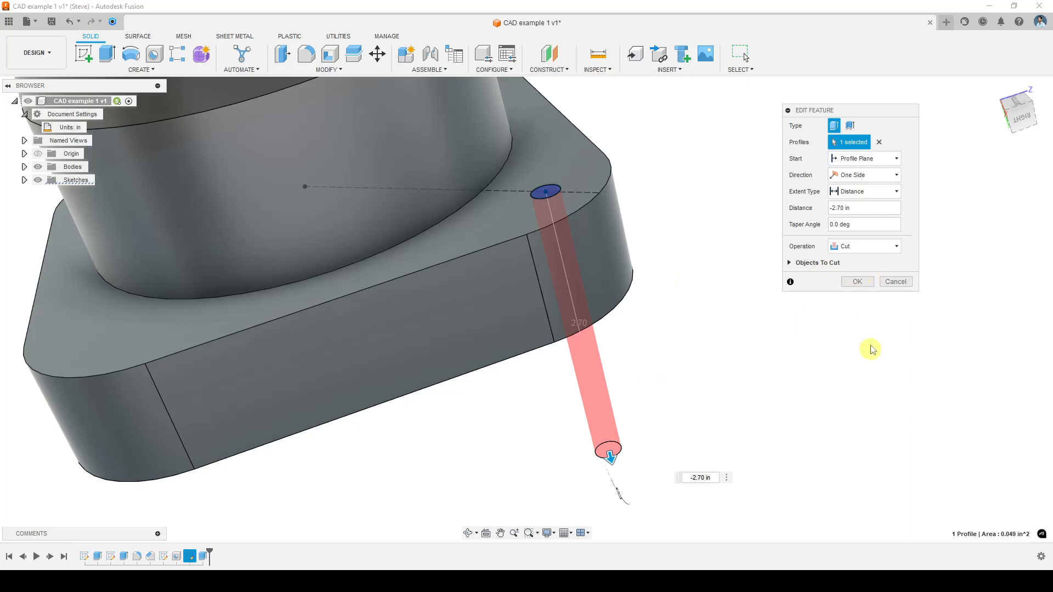
click(858, 282)
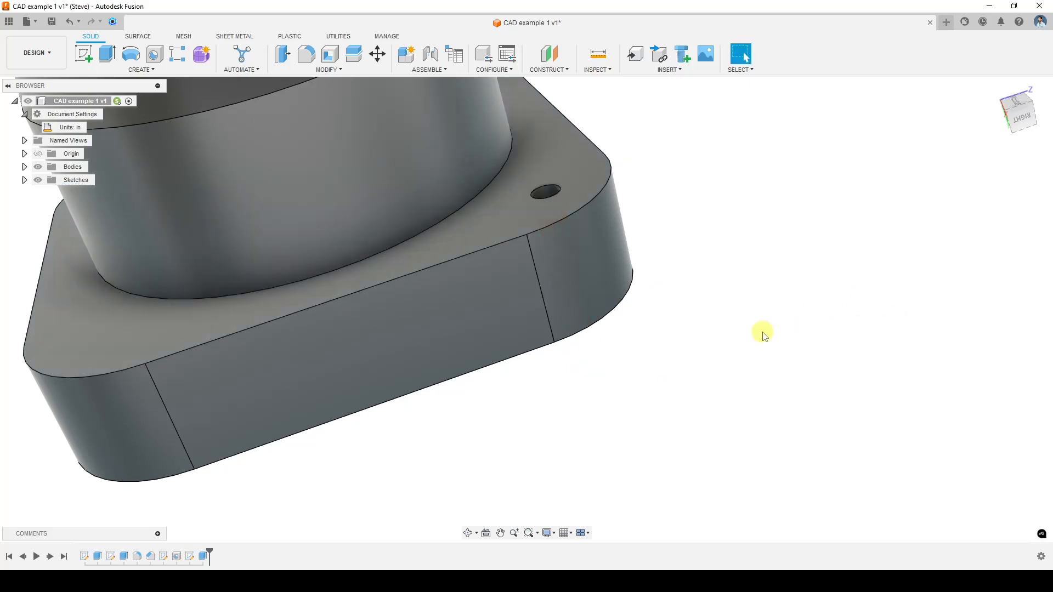
Start a circular pattern with its object type set to Features
scroll(732, 327, up, 3)
scroll(711, 323, down, 5)
shift+middle_drag(542, 323, 568, 416)
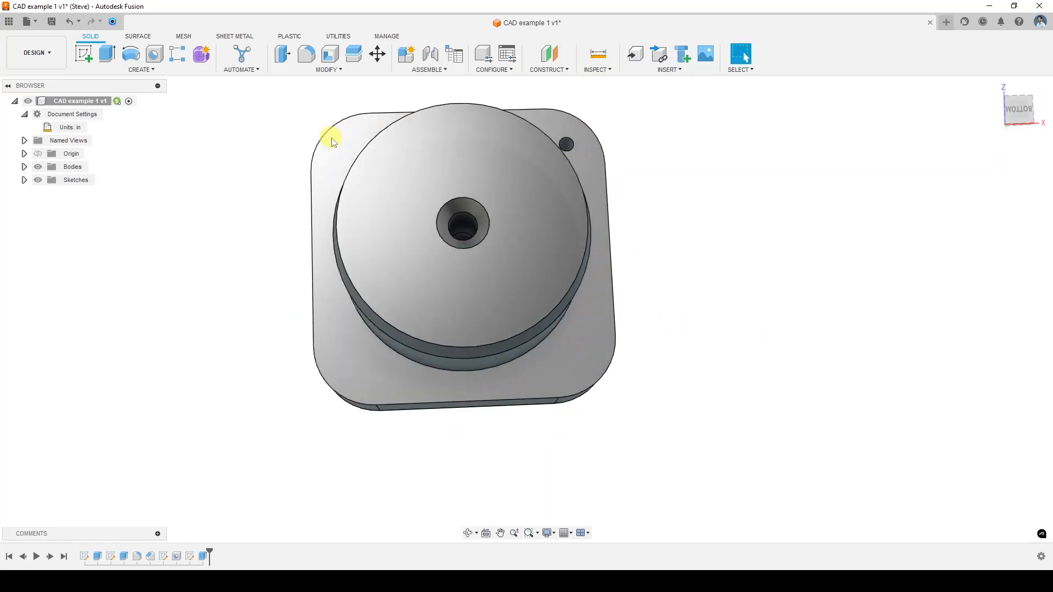
middle_drag(565, 229, 552, 296)
scroll(593, 285, up, 3)
scroll(592, 269, down, 5)
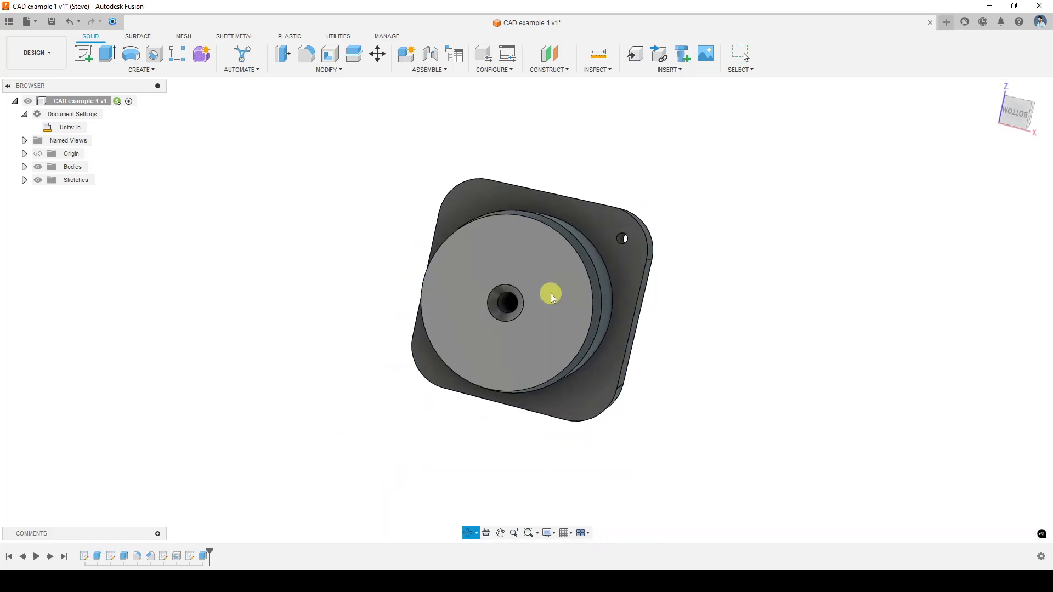
click(146, 72)
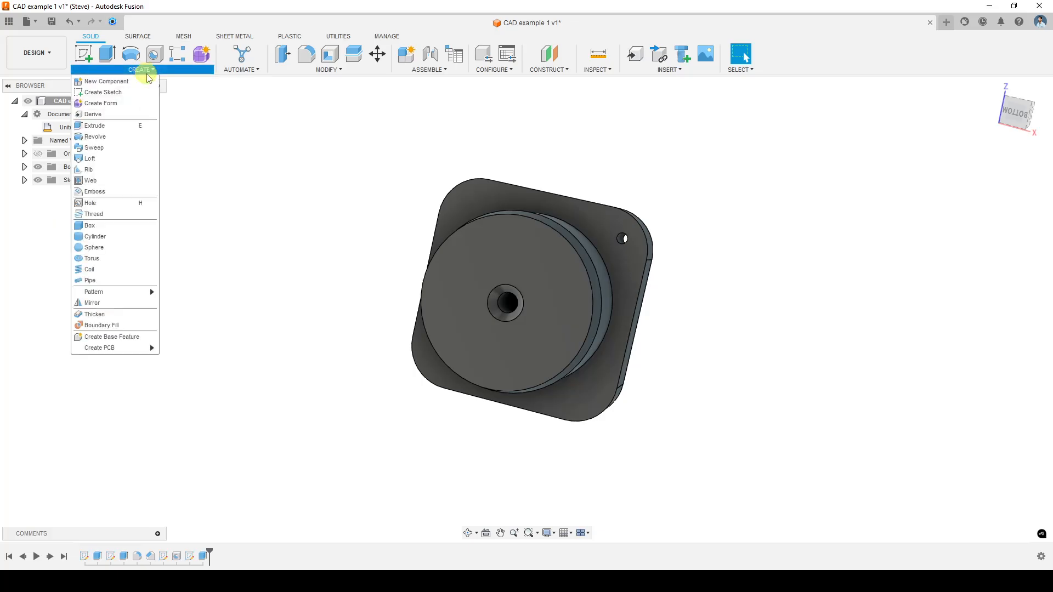
mouse_move(138, 294)
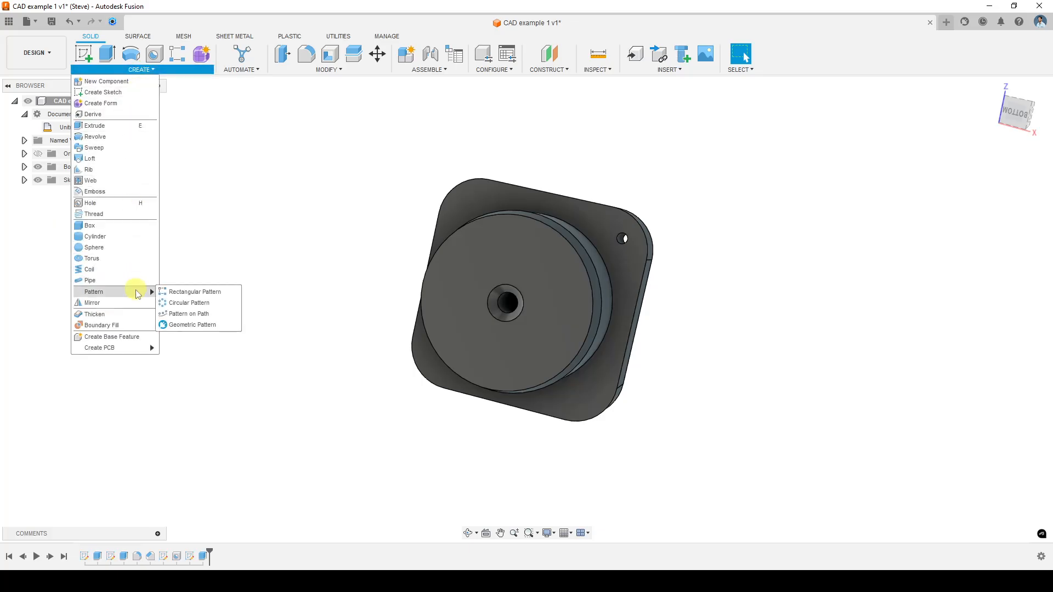
click(214, 304)
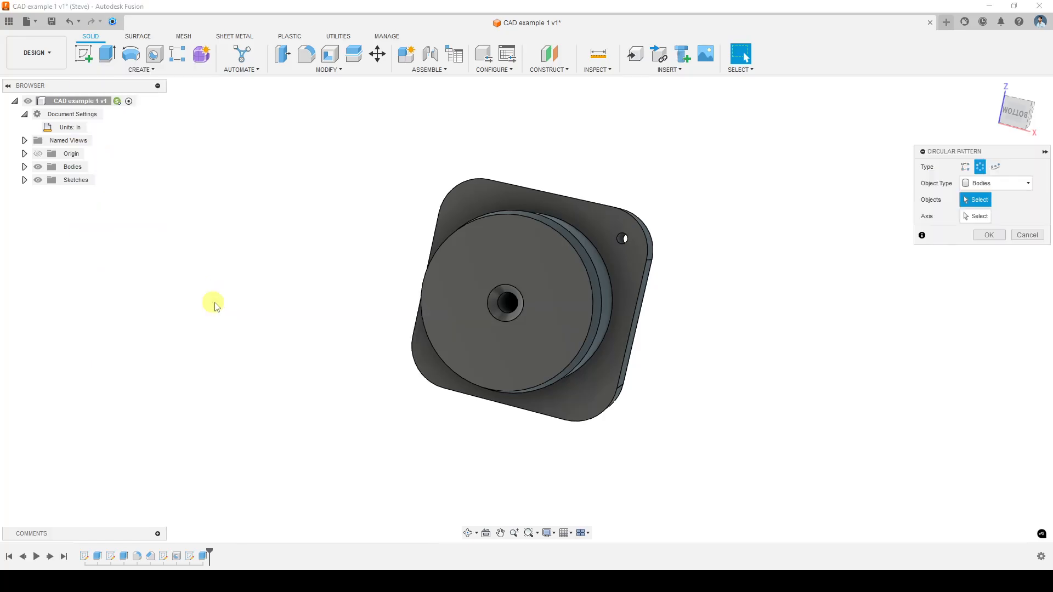
scroll(686, 270, up, 5)
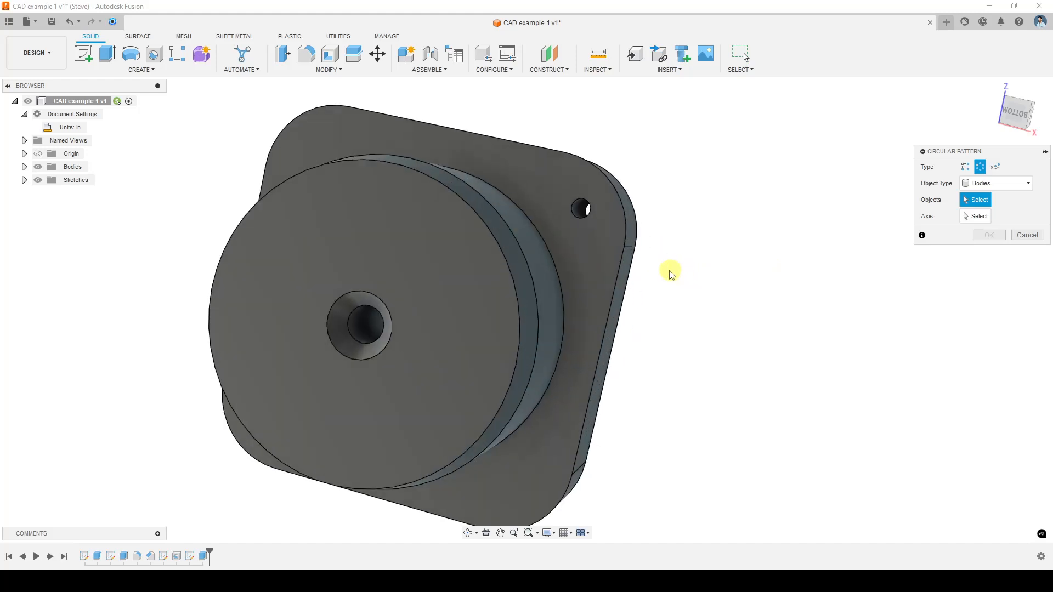
shift+middle_drag(661, 260, 683, 258)
drag(1018, 153, 905, 135)
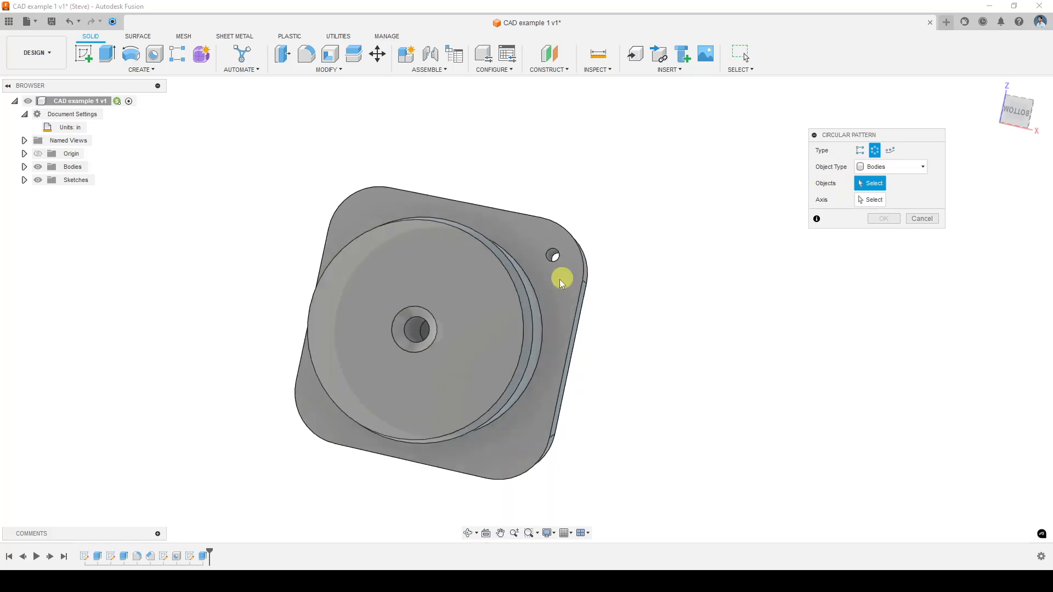
scroll(537, 261, up, 5)
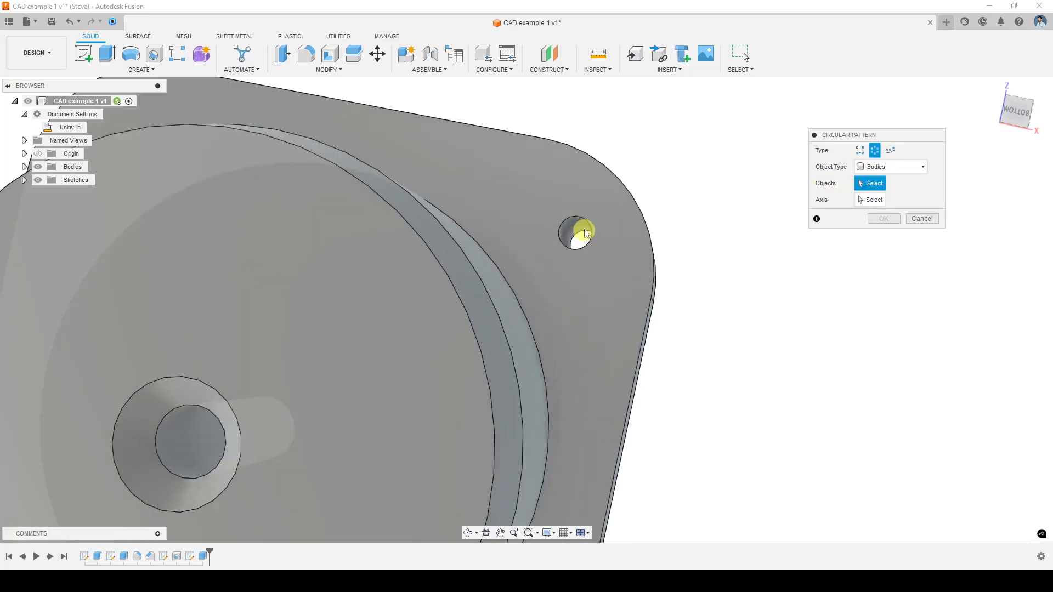
scroll(583, 226, down, 3)
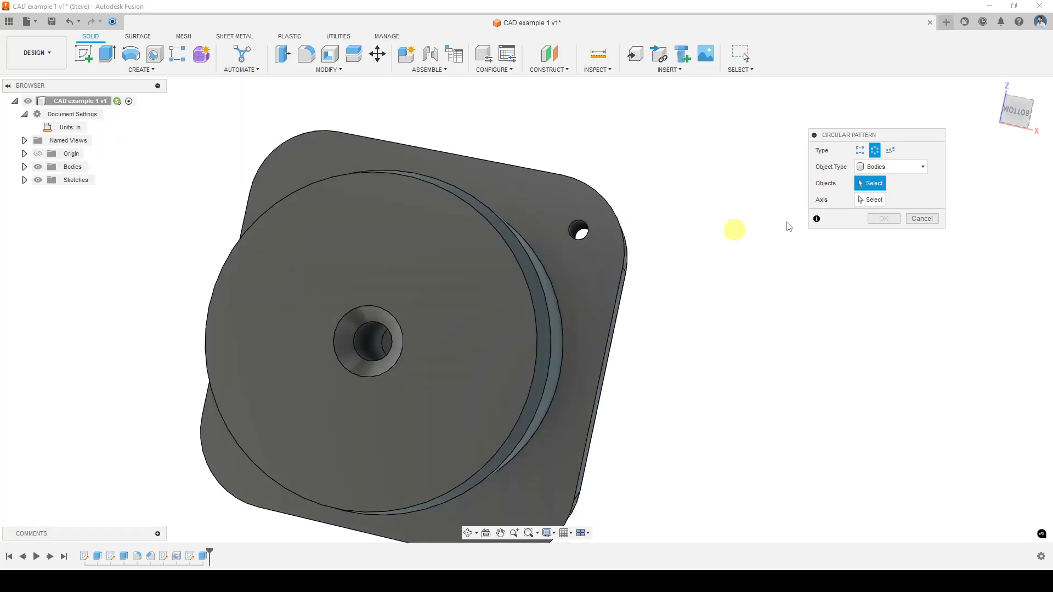
click(889, 168)
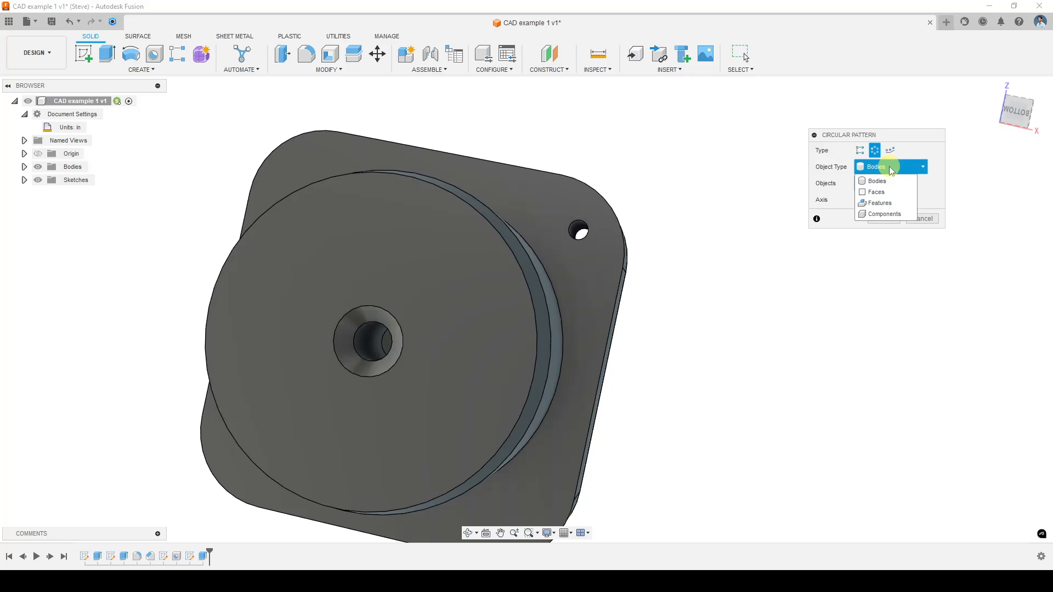
click(883, 203)
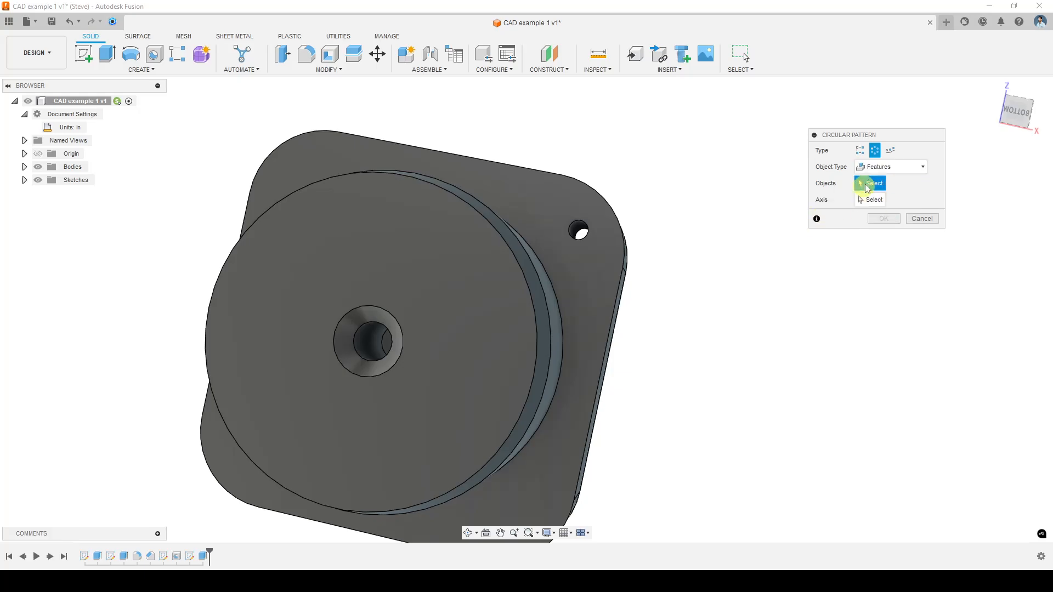
Choose the corner hole's cut as the feature to pattern
scroll(586, 268, down, 5)
scroll(587, 268, up, 8)
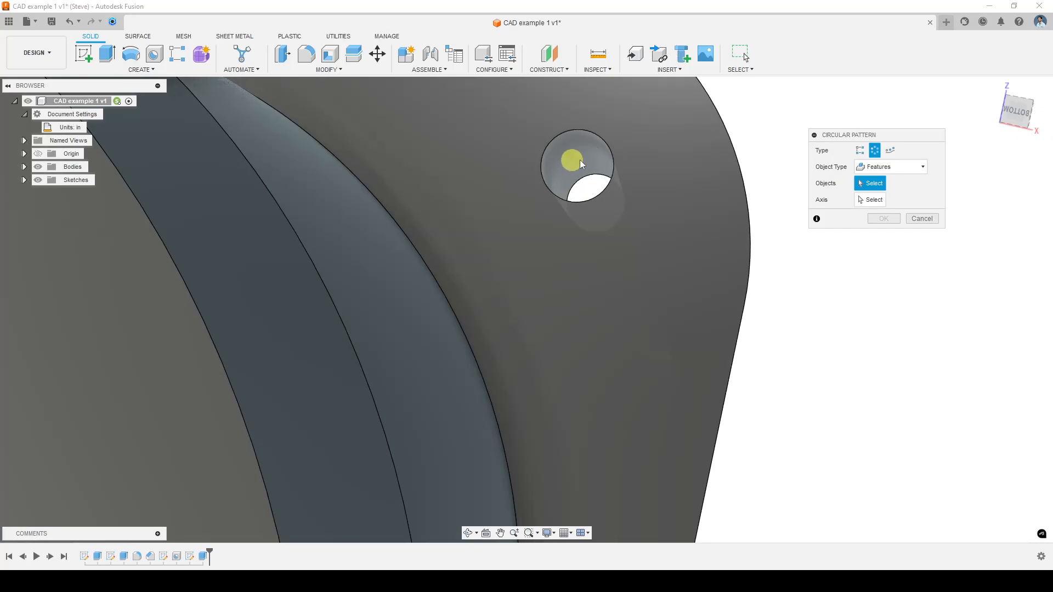
click(580, 160)
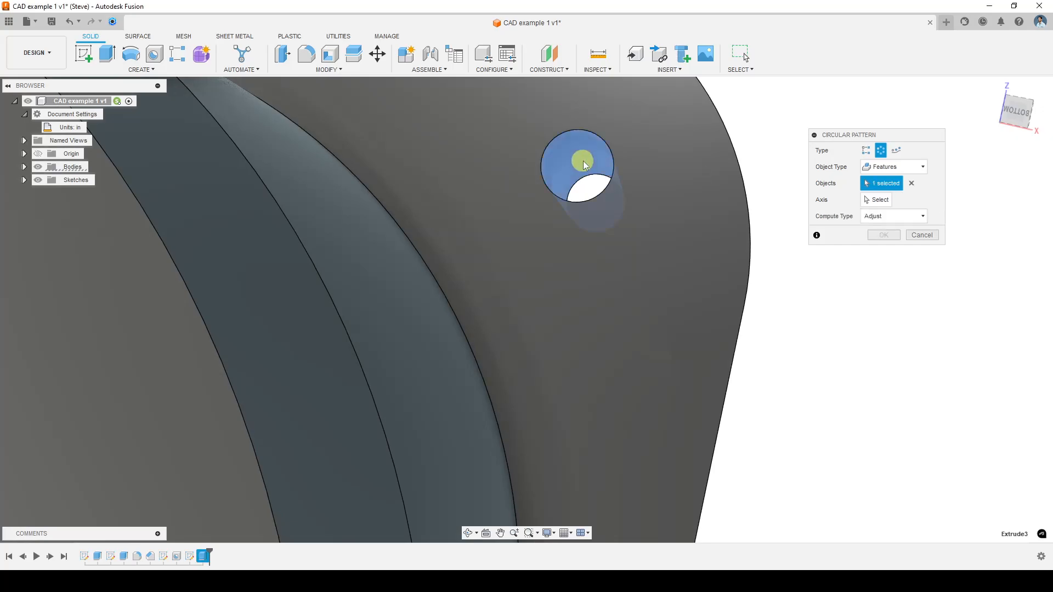
Set the circular pattern's axis to the origin axis running lengthwise through the centre countersunk hole
scroll(597, 177, down, 8)
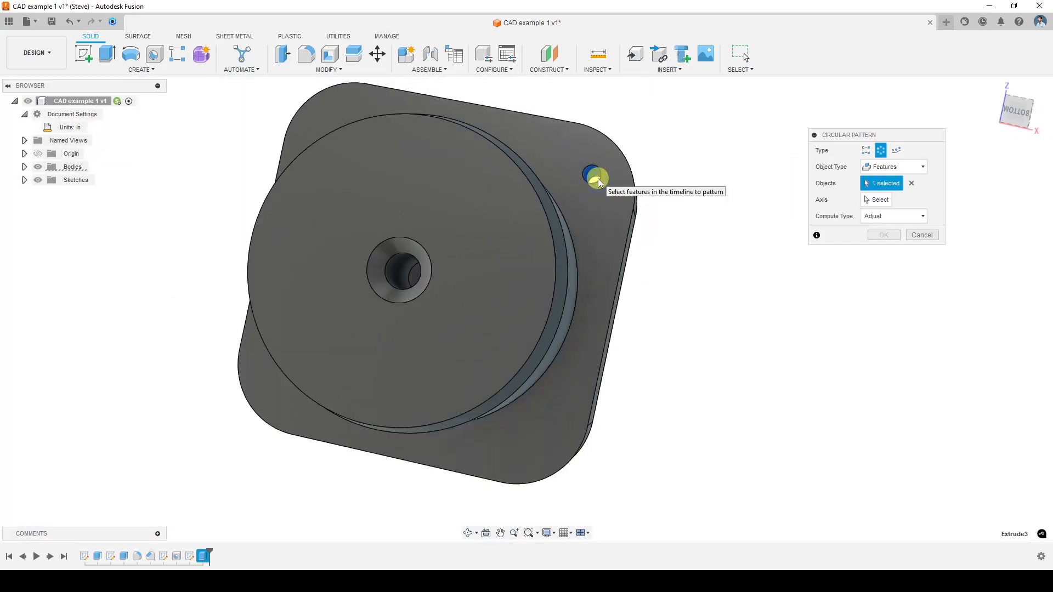
mouse_move(660, 252)
middle_down()
mouse_move(665, 274)
mouse_move(665, 244)
mouse_move(660, 263)
middle_up()
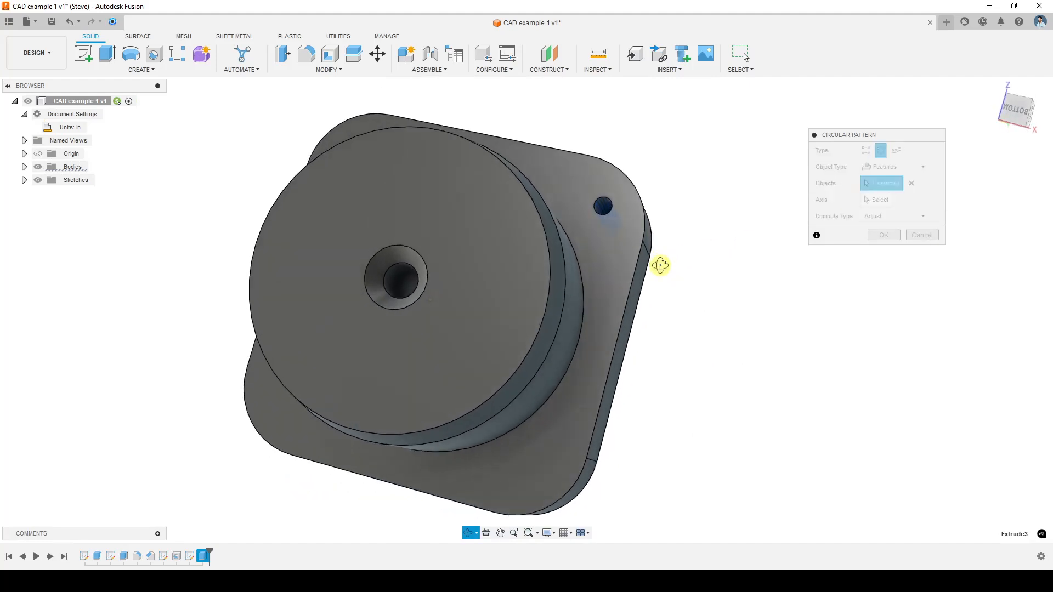
click(883, 201)
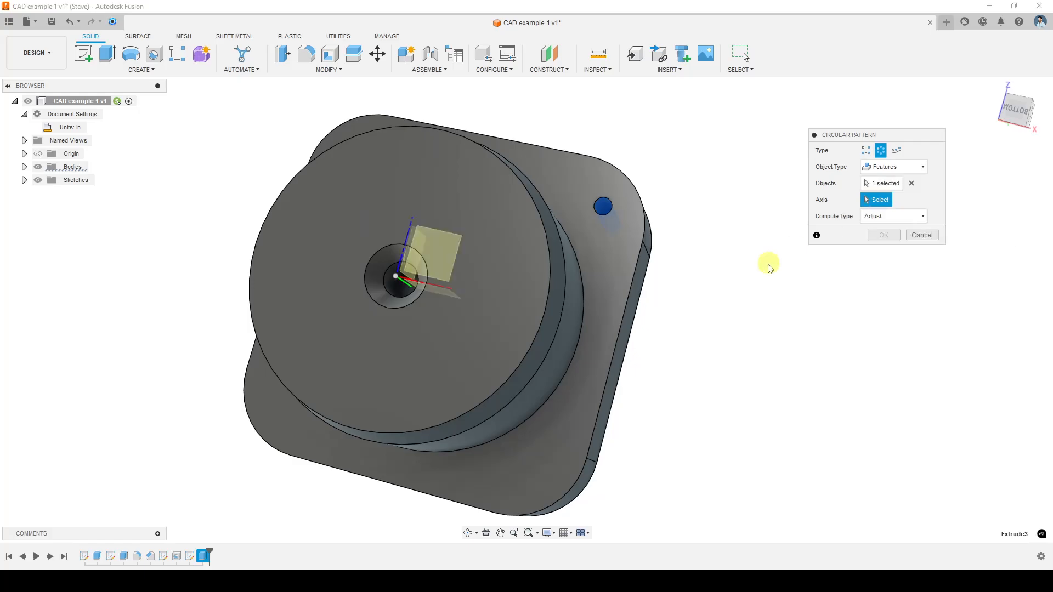
mouse_move(660, 329)
middle_down()
mouse_move(653, 298)
mouse_move(637, 315)
mouse_move(645, 295)
mouse_move(641, 329)
middle_up()
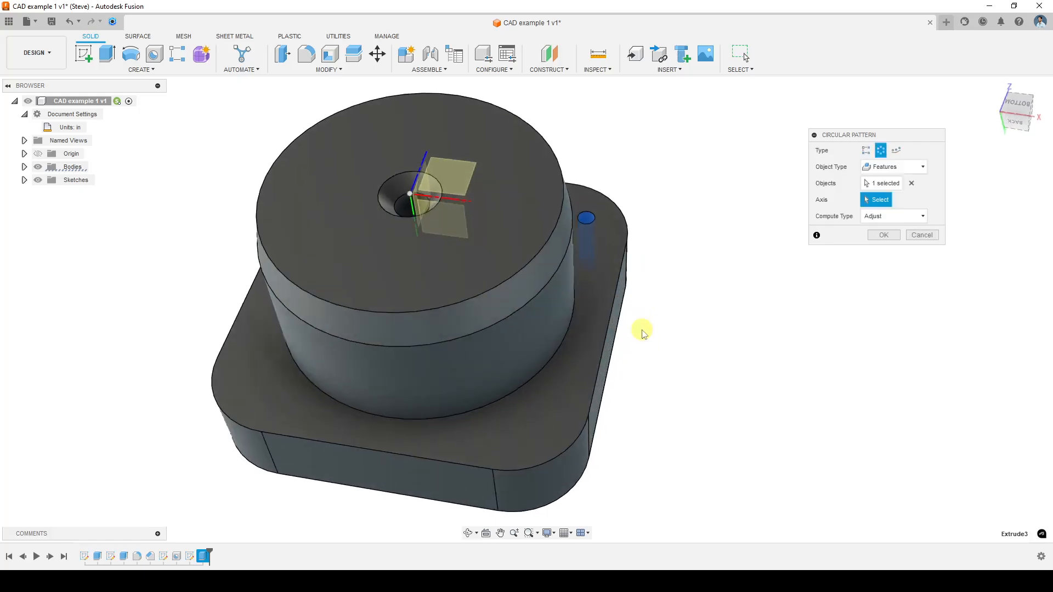
shift+middle_drag(622, 371, 653, 270)
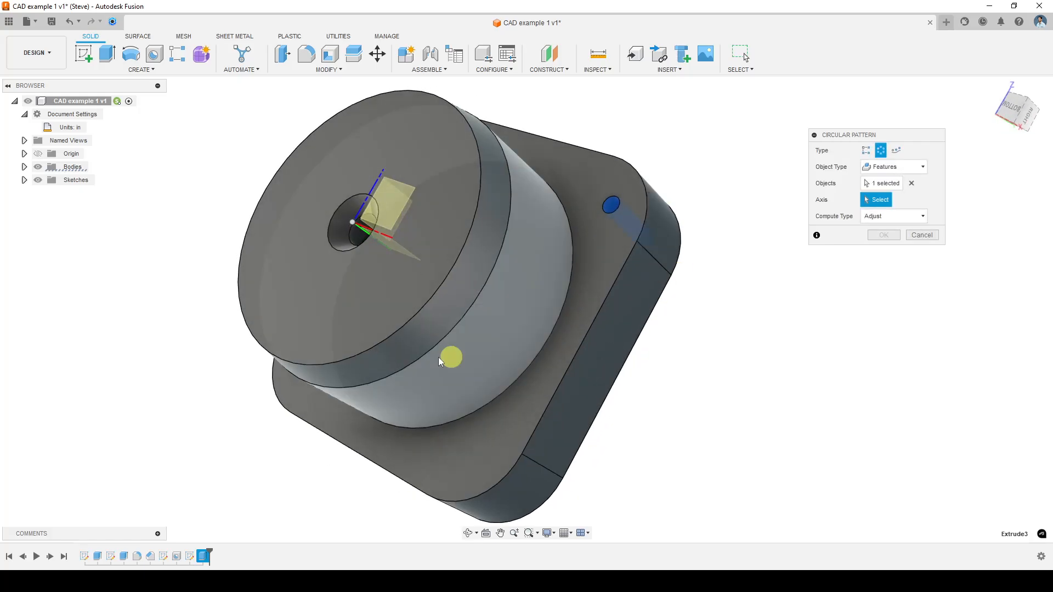
shift+middle_drag(425, 353, 437, 341)
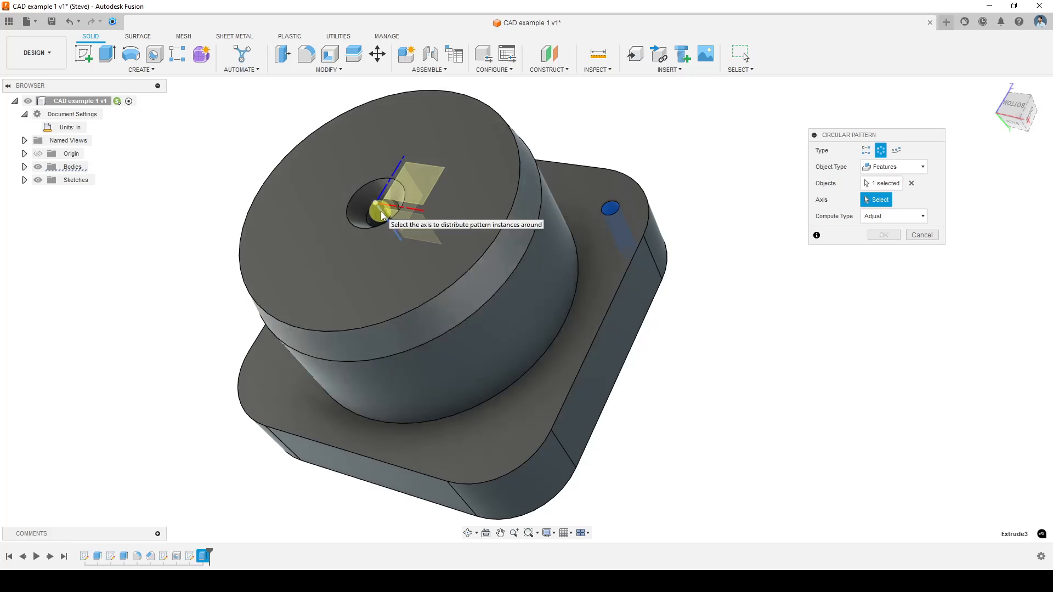
scroll(387, 210, up, 1)
scroll(384, 212, up, 5)
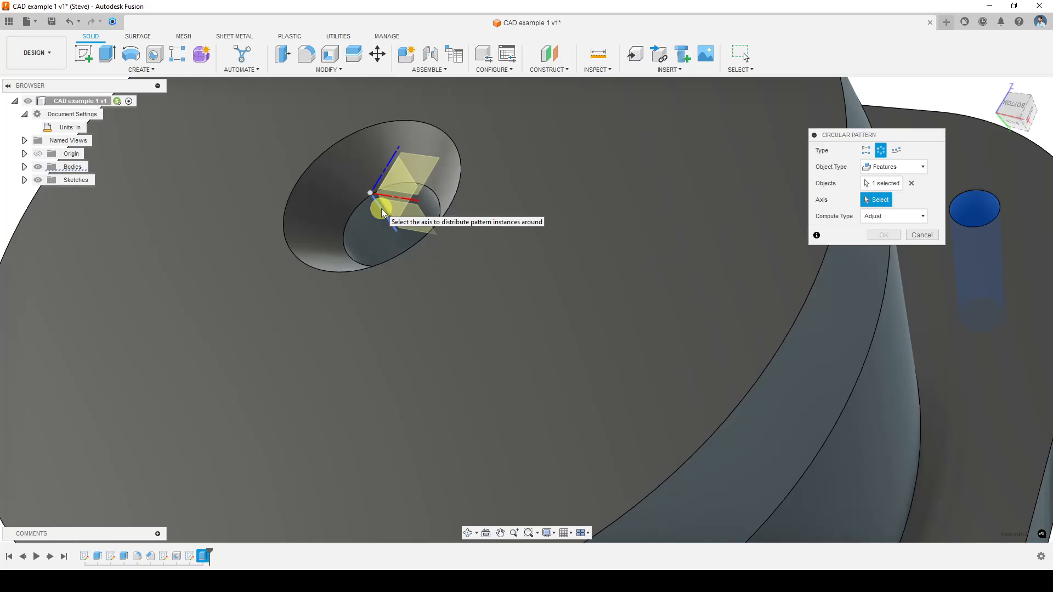
scroll(382, 213, down, 5)
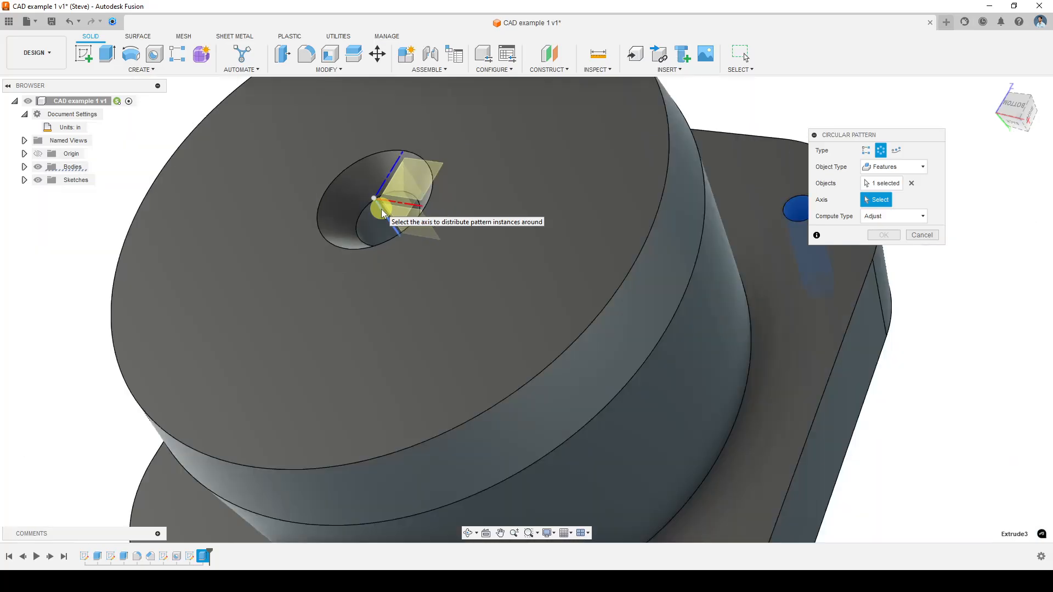
click(386, 218)
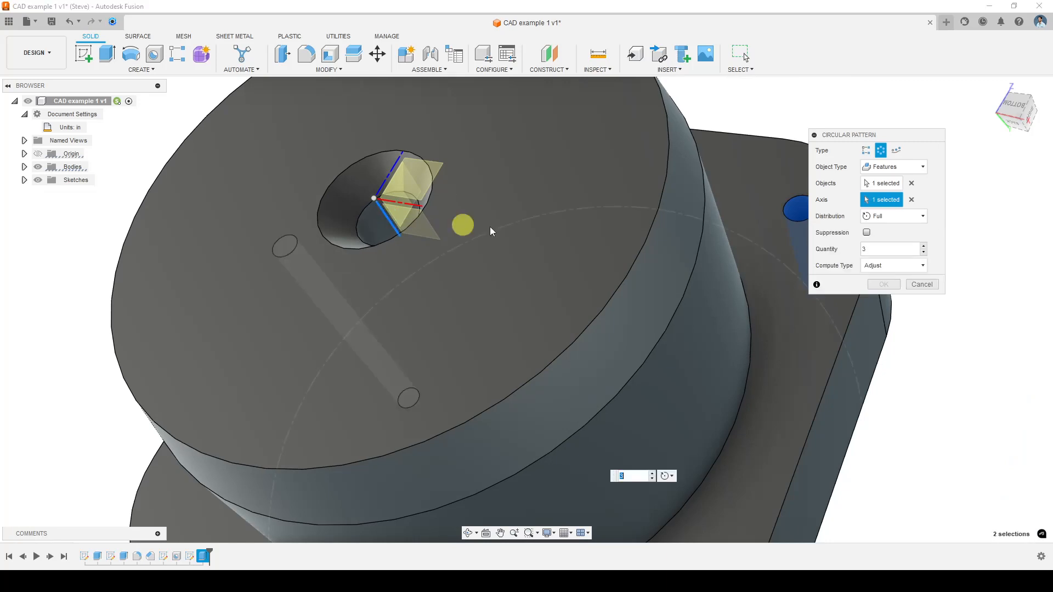
Set the circular pattern's quantity to 4 so every block corner gets a hole, and complete the pattern
scroll(540, 233, down, 4)
shift+middle_drag(465, 335, 518, 347)
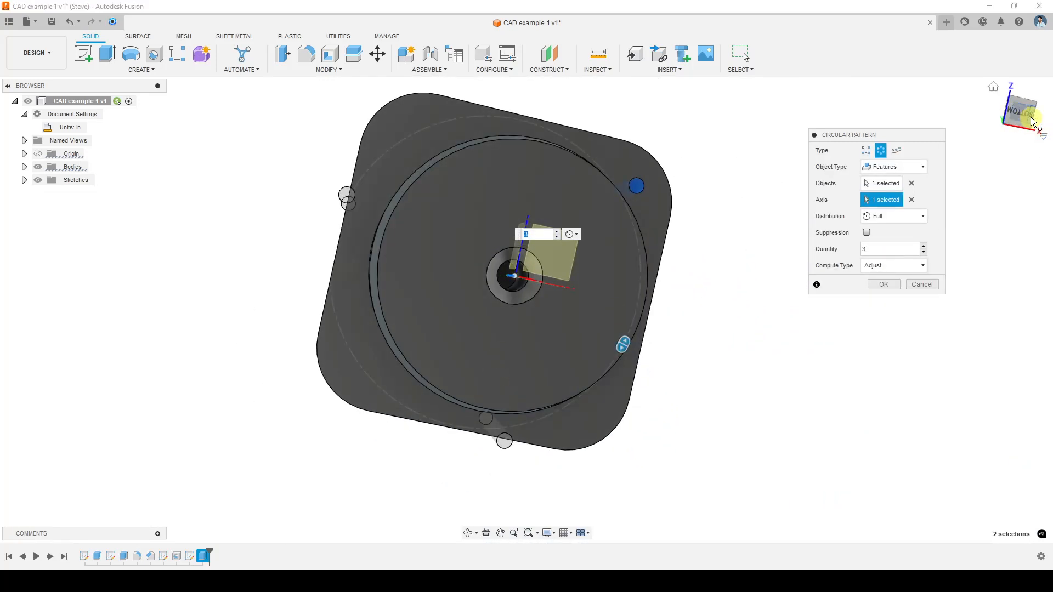
shift+middle_drag(705, 430, 701, 409)
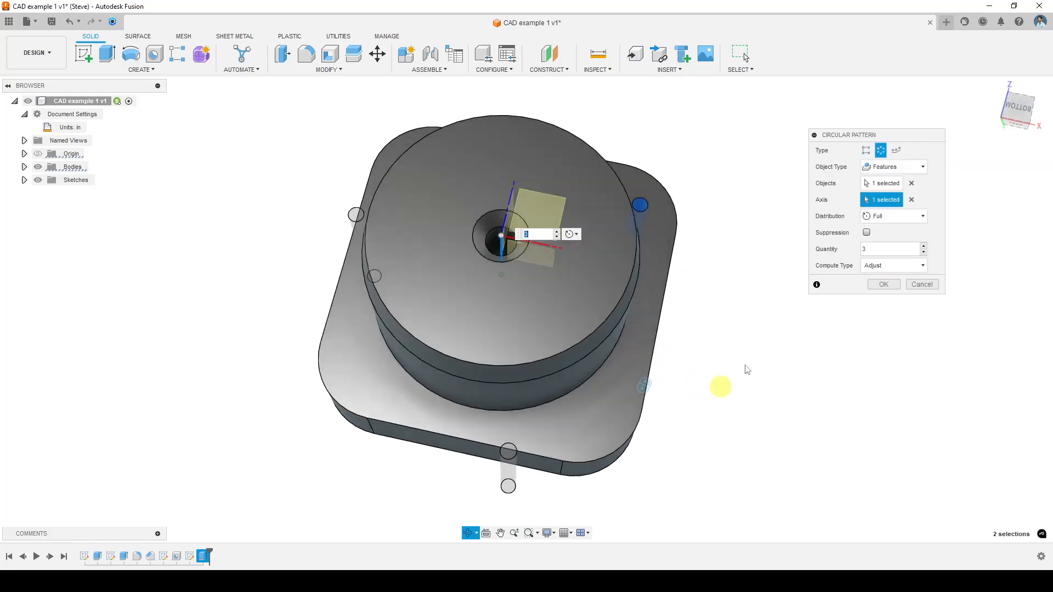
click(1020, 112)
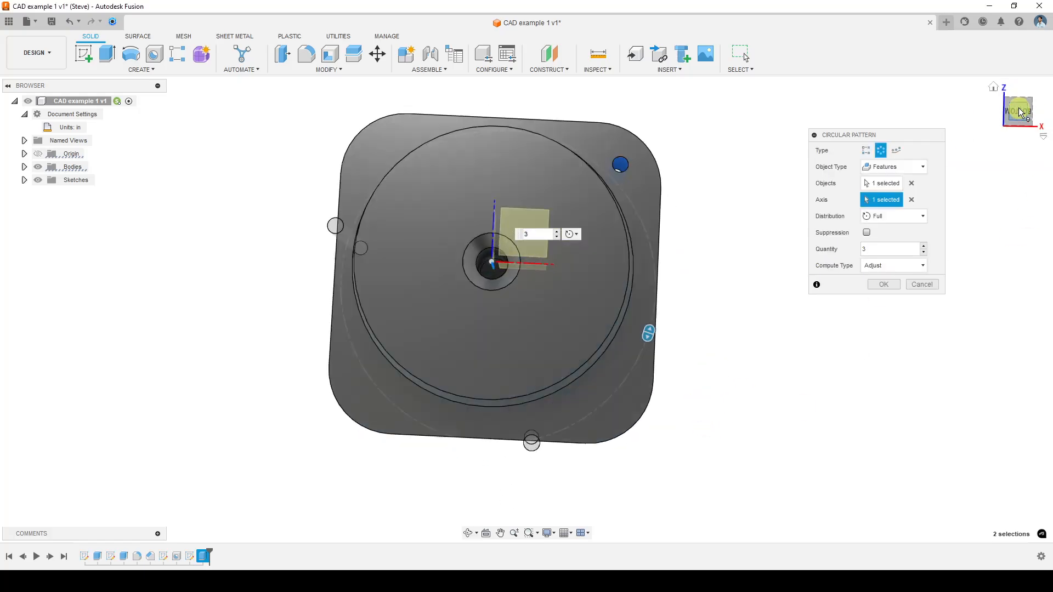
middle_drag(710, 395, 714, 416)
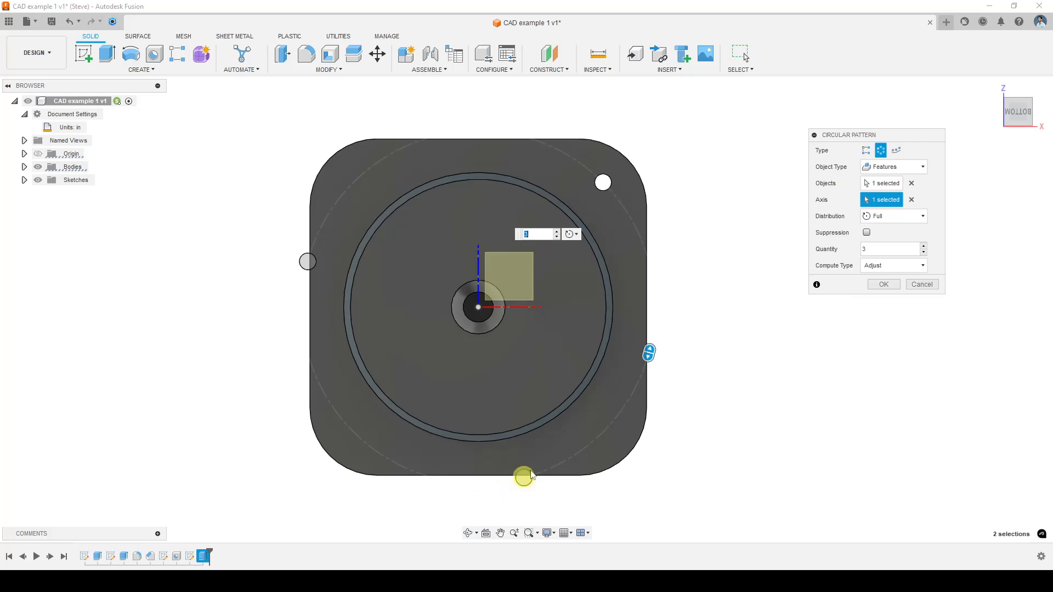
click(557, 233)
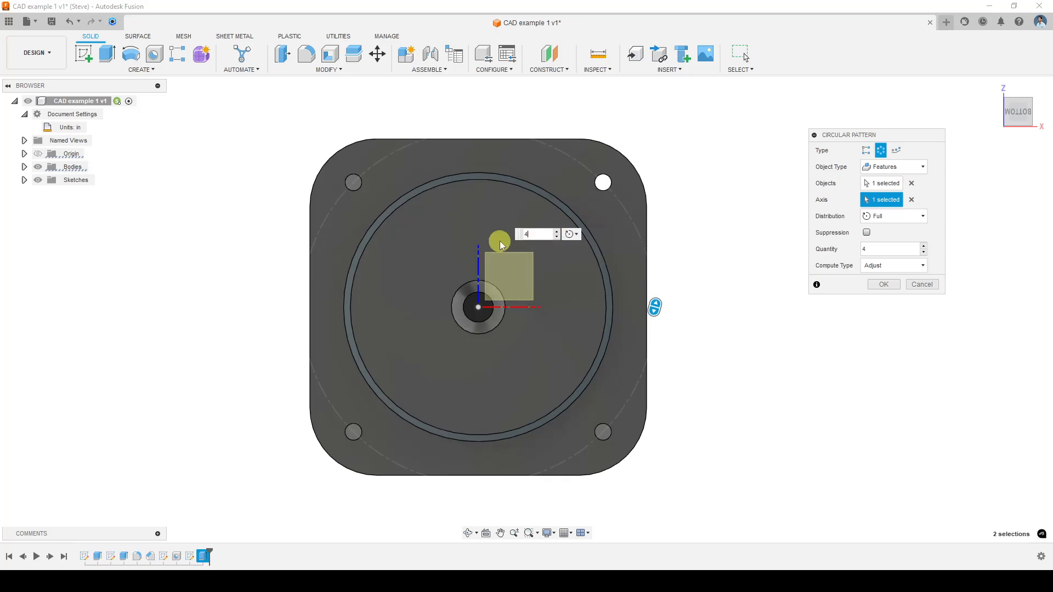
click(884, 284)
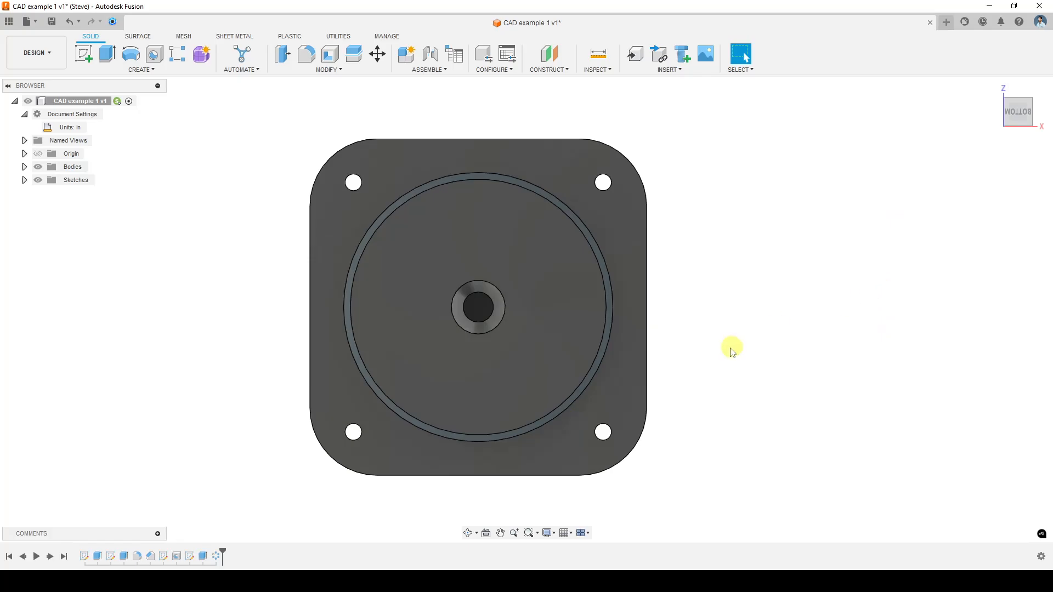
shift+middle_drag(735, 418, 709, 442)
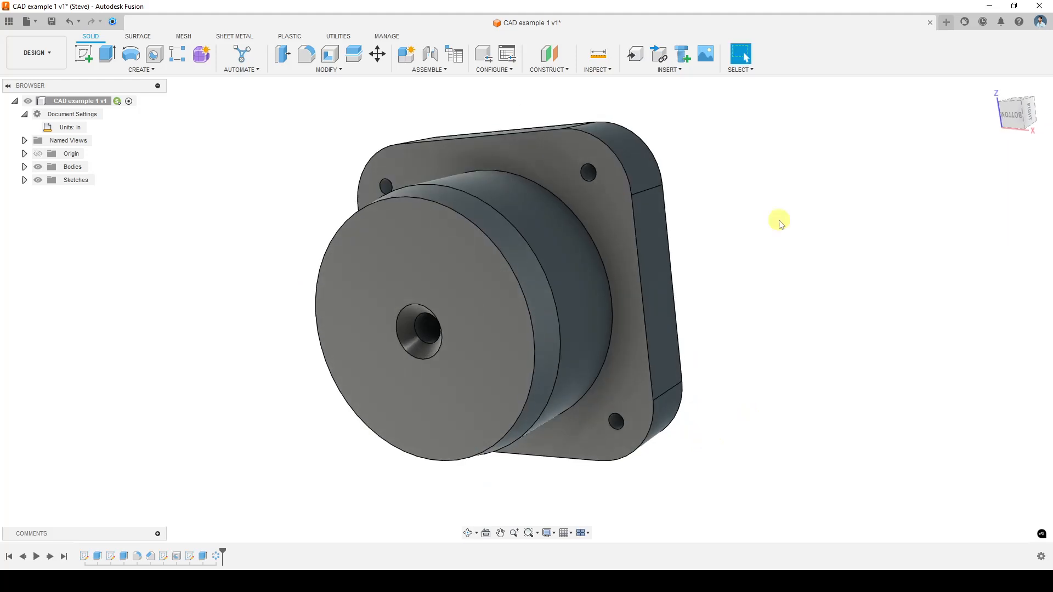
Inspect the model's single body by expanding the Bodies folder and toggling Body1's visibility off and on
middle_drag(698, 294, 637, 324)
shift+middle_drag(234, 331, 303, 329)
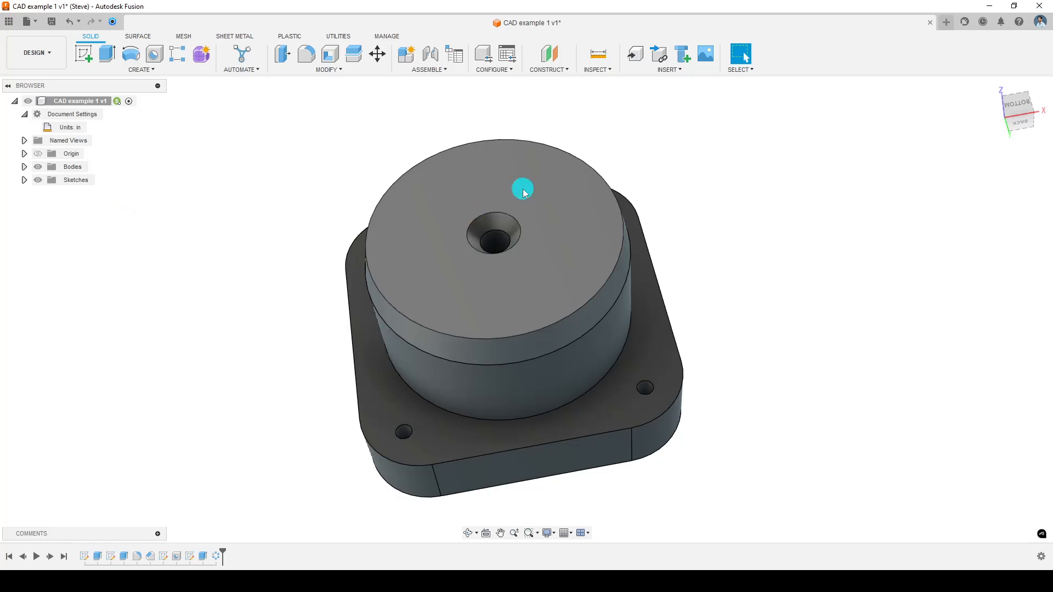
click(382, 287)
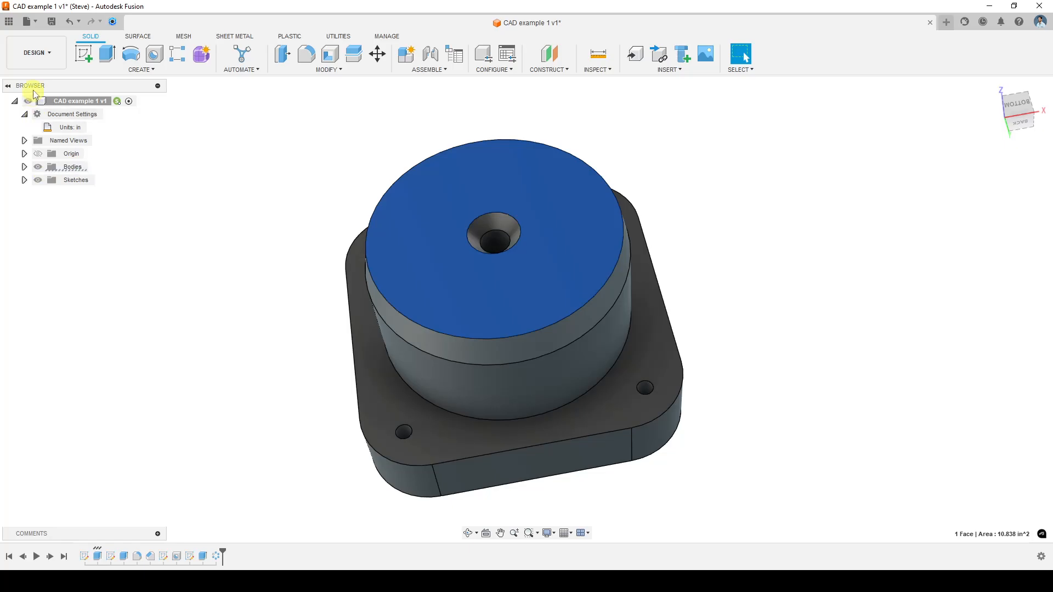
click(24, 166)
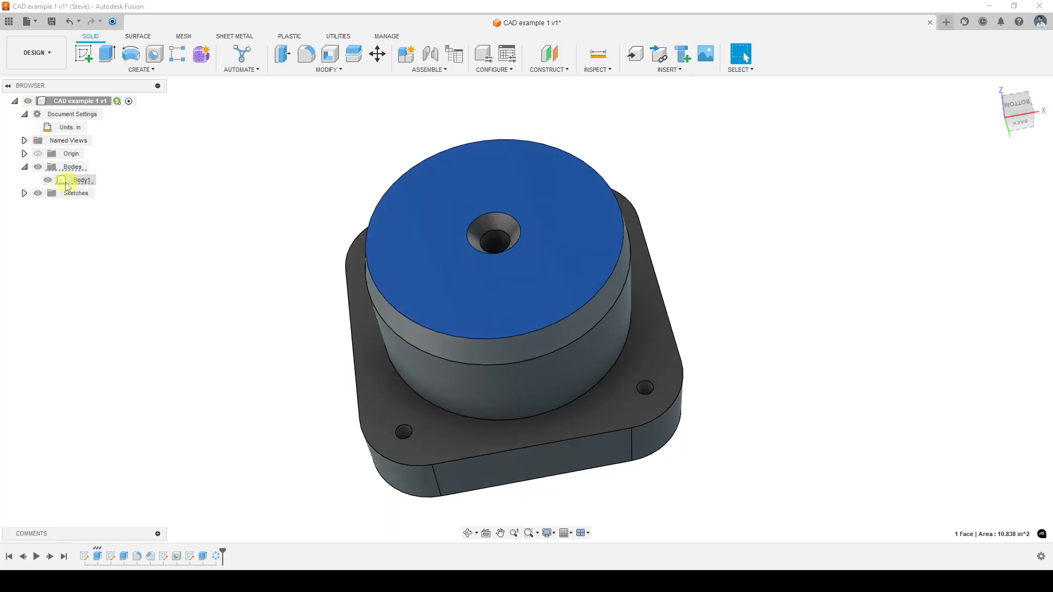
click(48, 180)
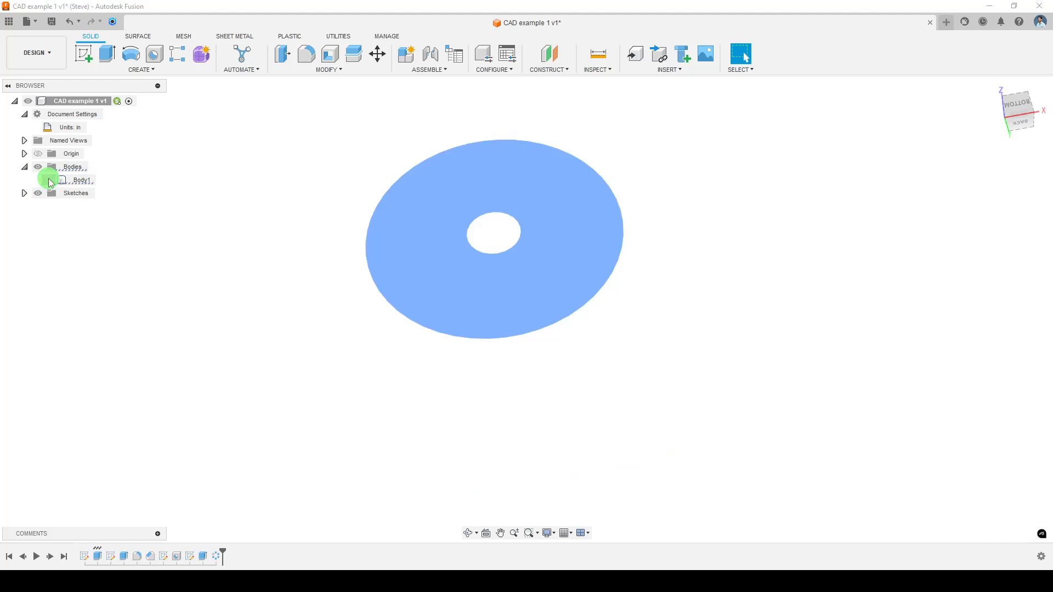
click(49, 180)
click(235, 195)
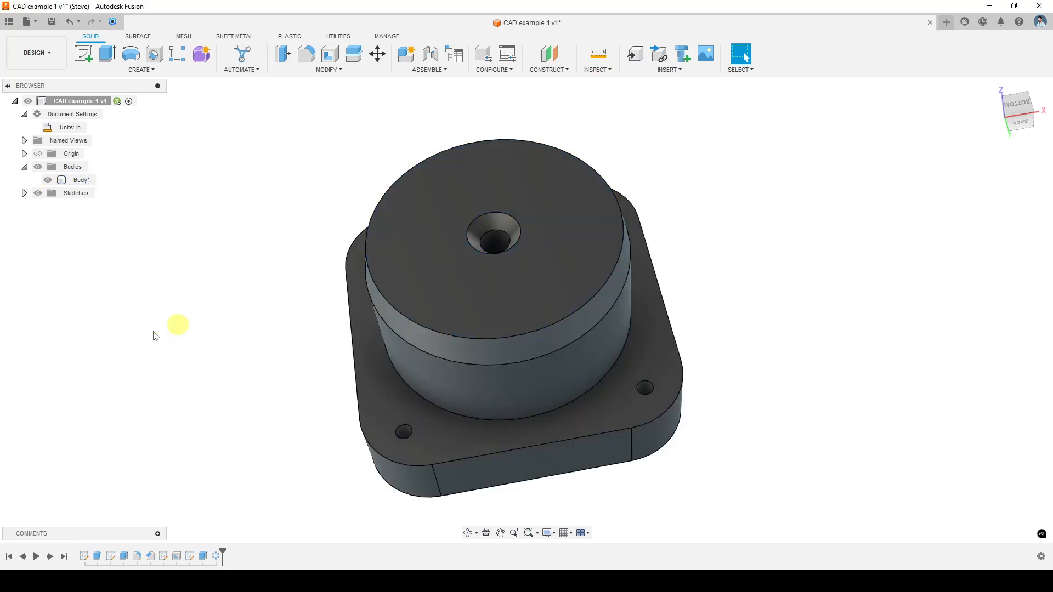
Convert Body1 into its own component
scroll(138, 282, down, 3)
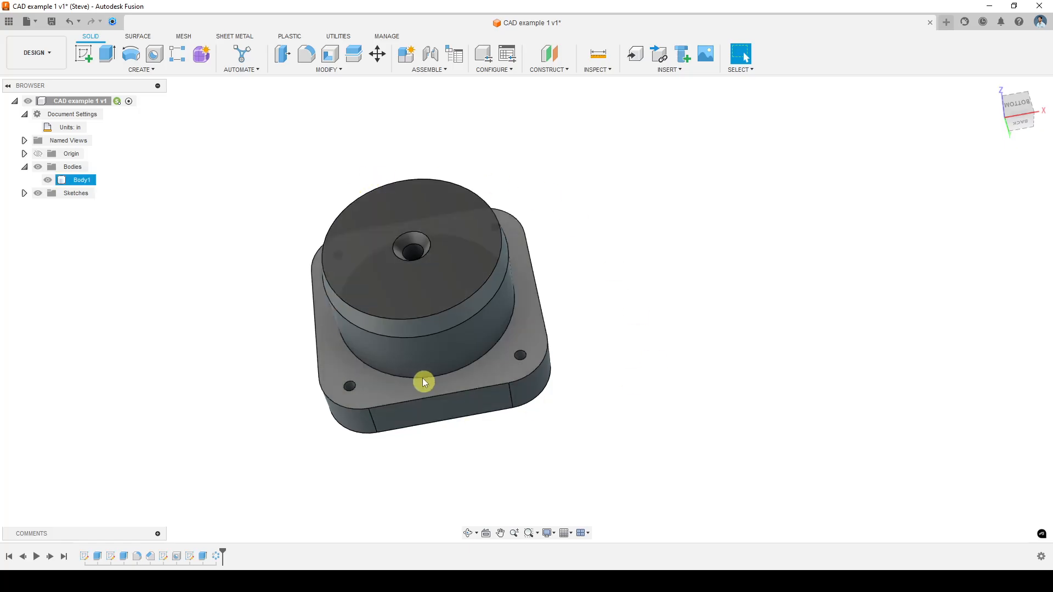
middle_drag(616, 317, 657, 335)
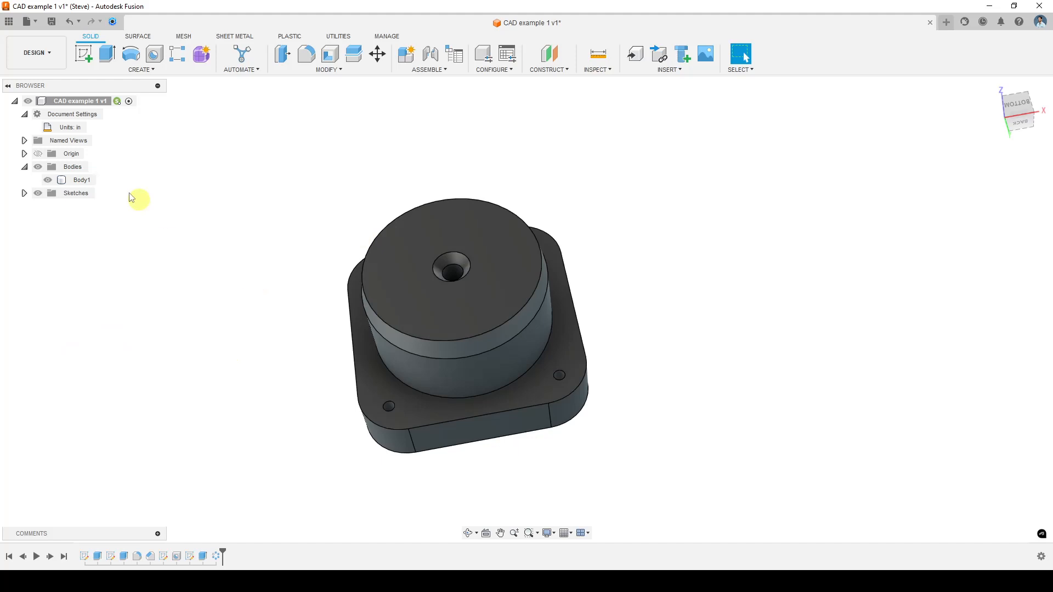
click(81, 102)
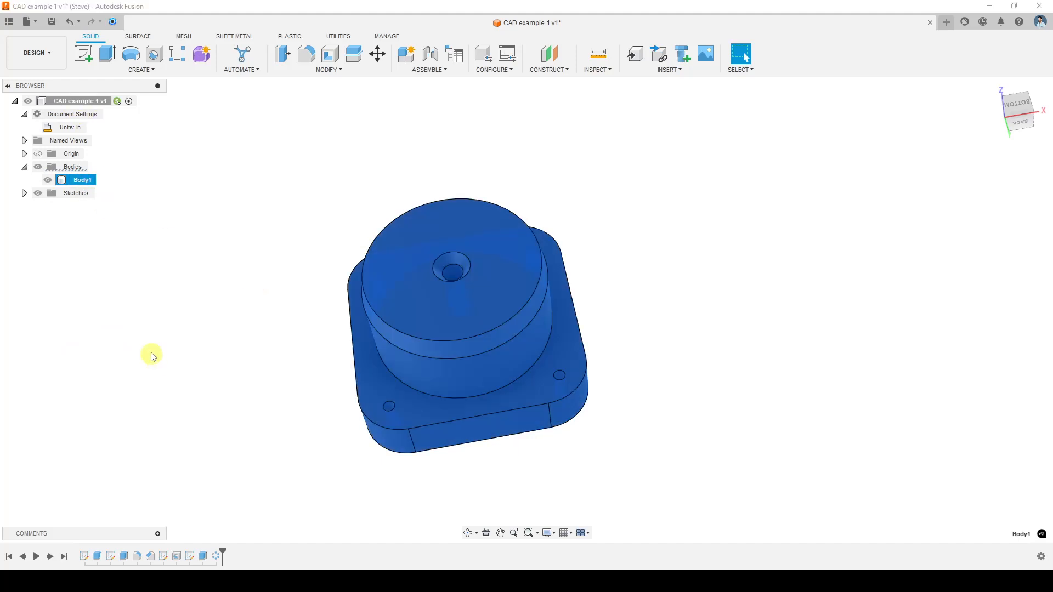
click(132, 196)
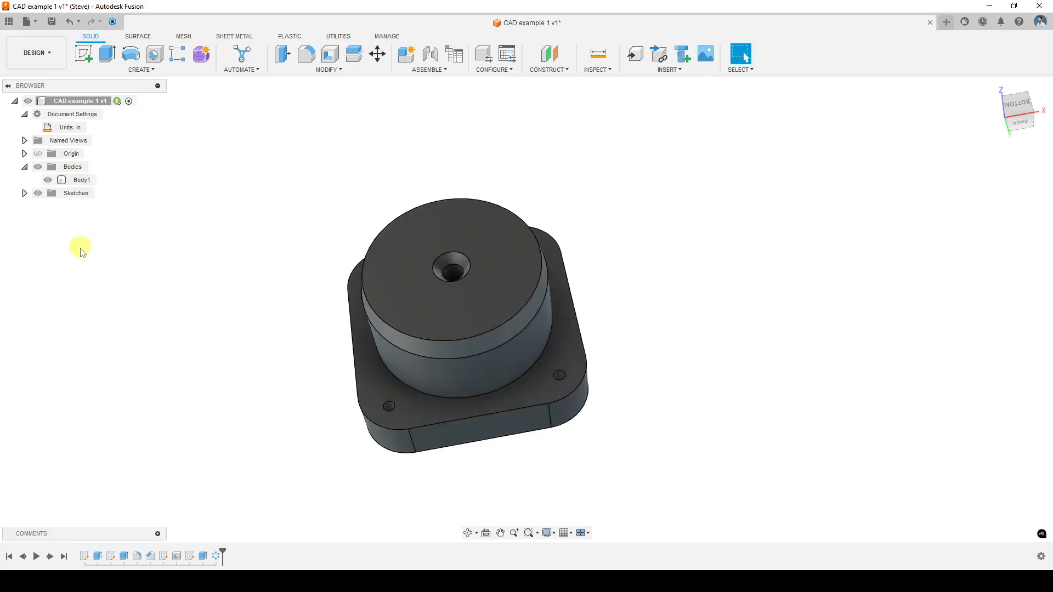
right_click(79, 183)
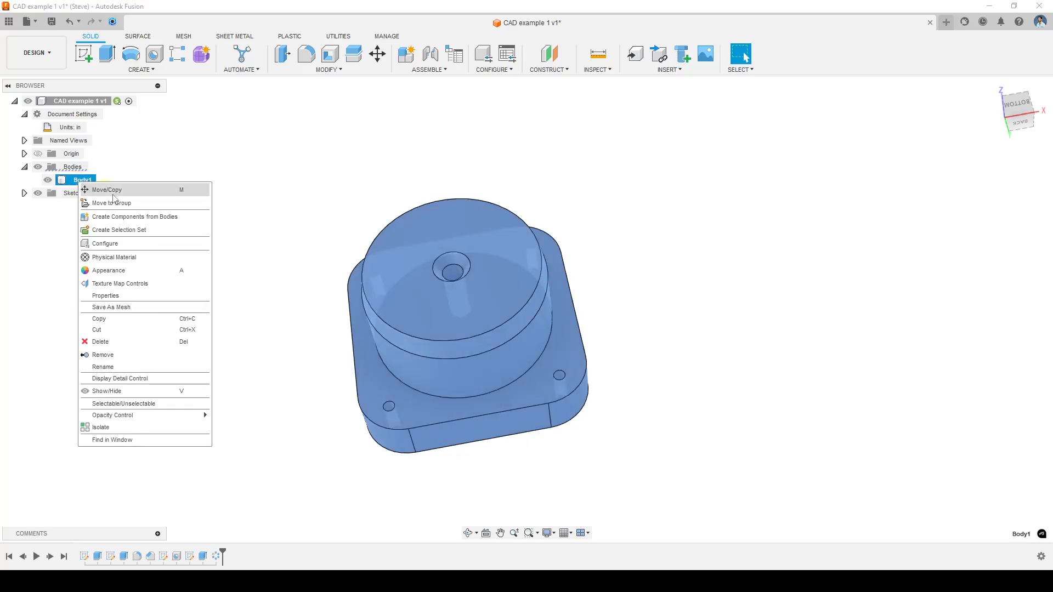
click(134, 217)
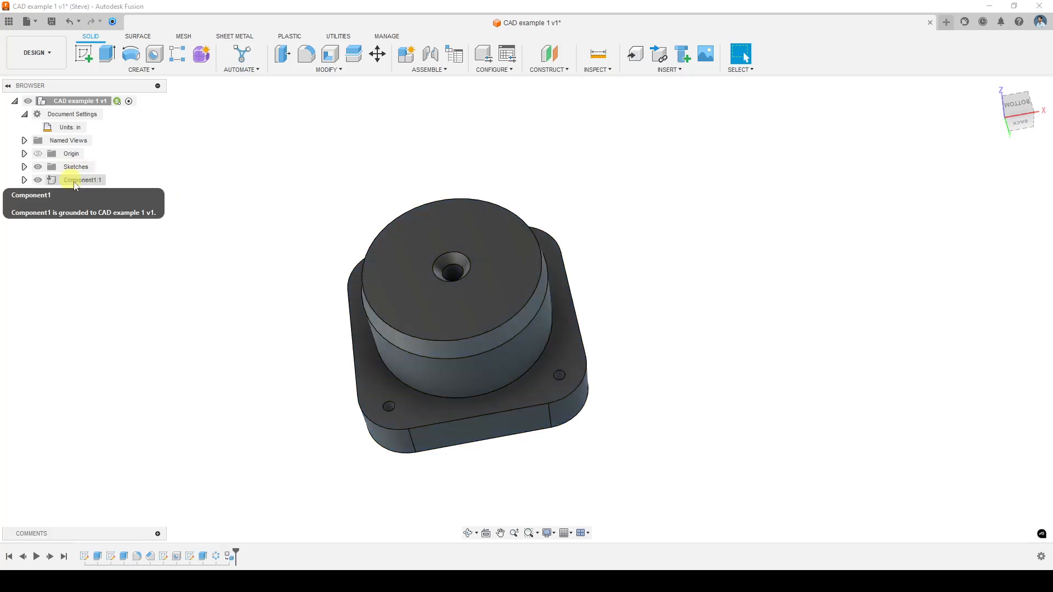
Rename the component made from Body1 as "part 1"
click(83, 181)
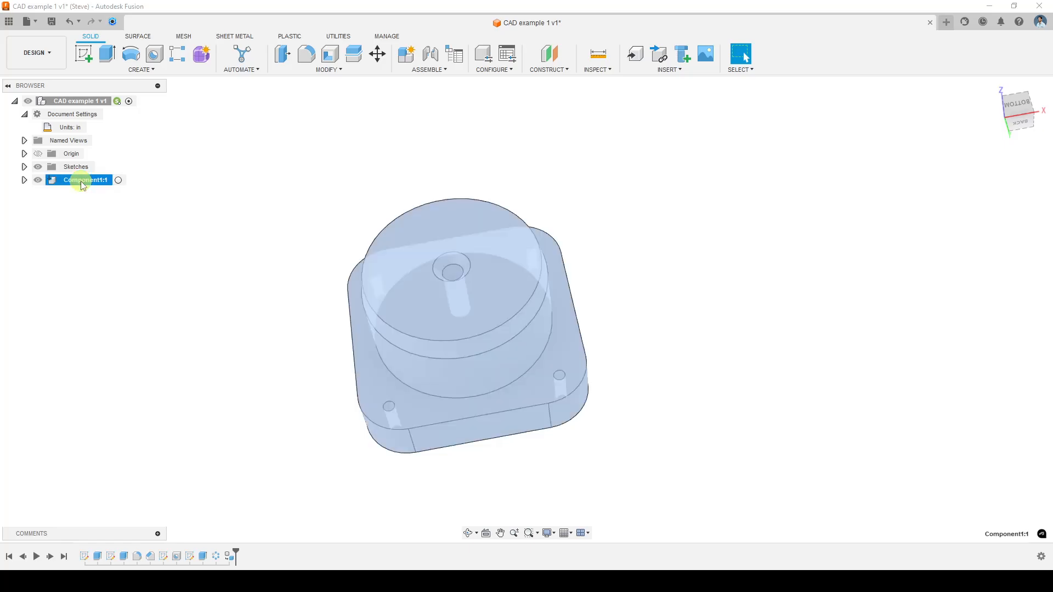
double_click(87, 181)
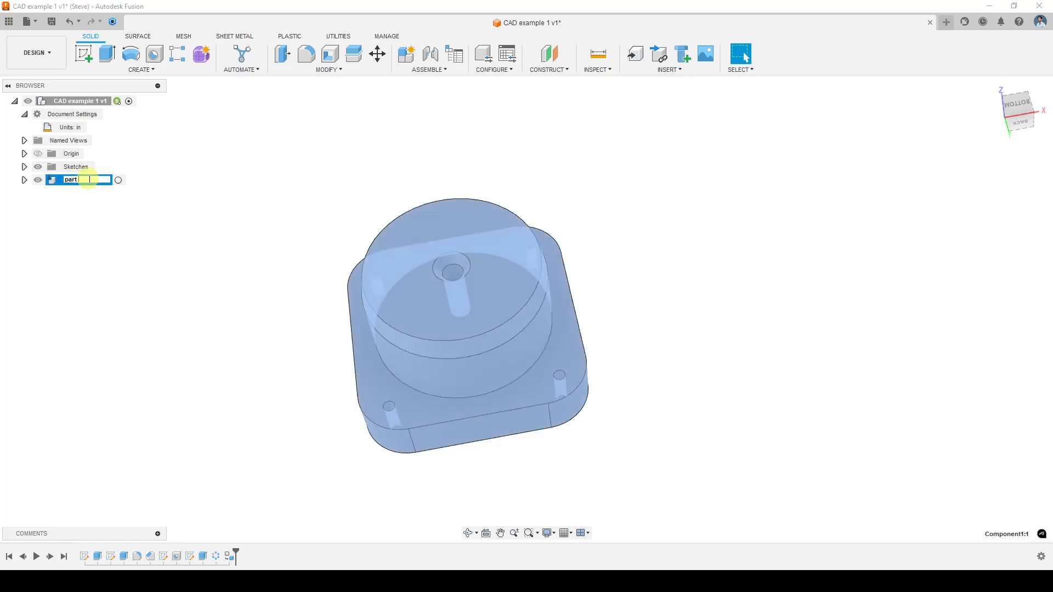
key(Return)
click(206, 264)
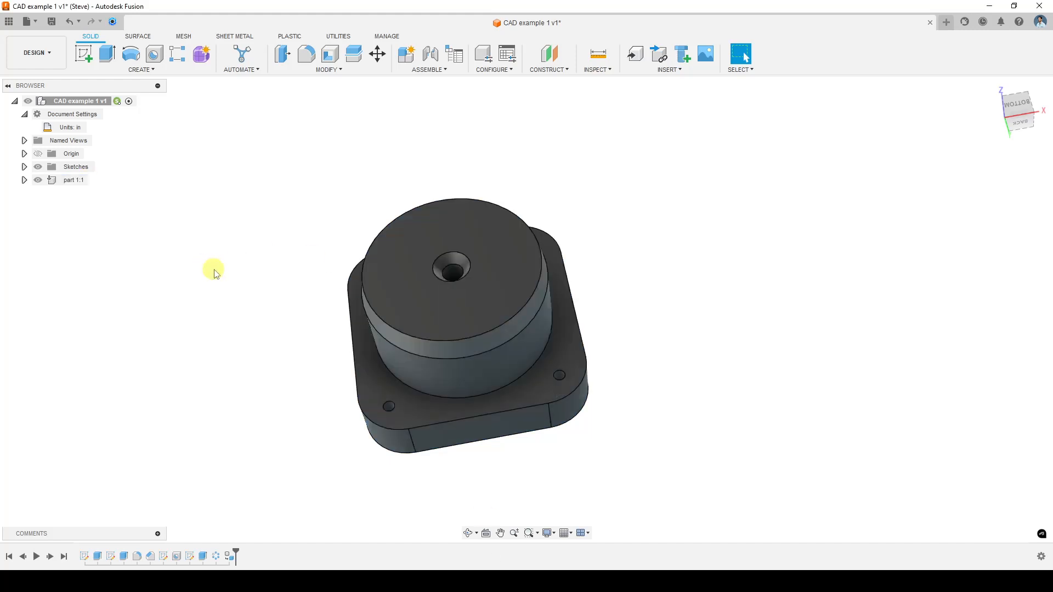
Examine the contents of the part 1 component, including its Bodies folder, and collapse it again
middle_drag(213, 269, 228, 276)
mouse_move(259, 322)
shift+middle_down()
mouse_move(258, 273)
mouse_move(275, 298)
mouse_move(263, 315)
shift+middle_up()
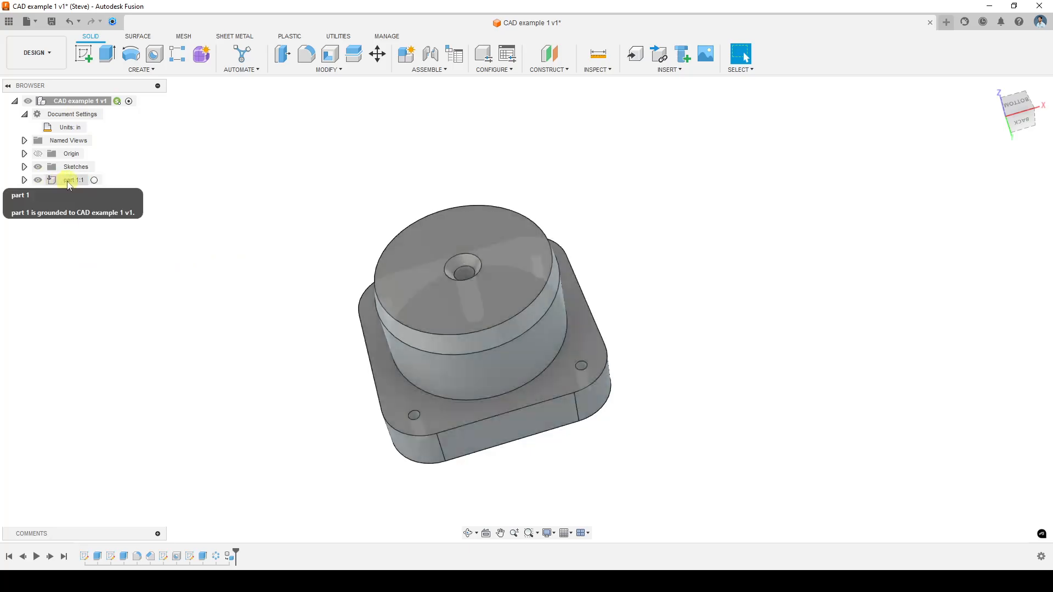
click(25, 181)
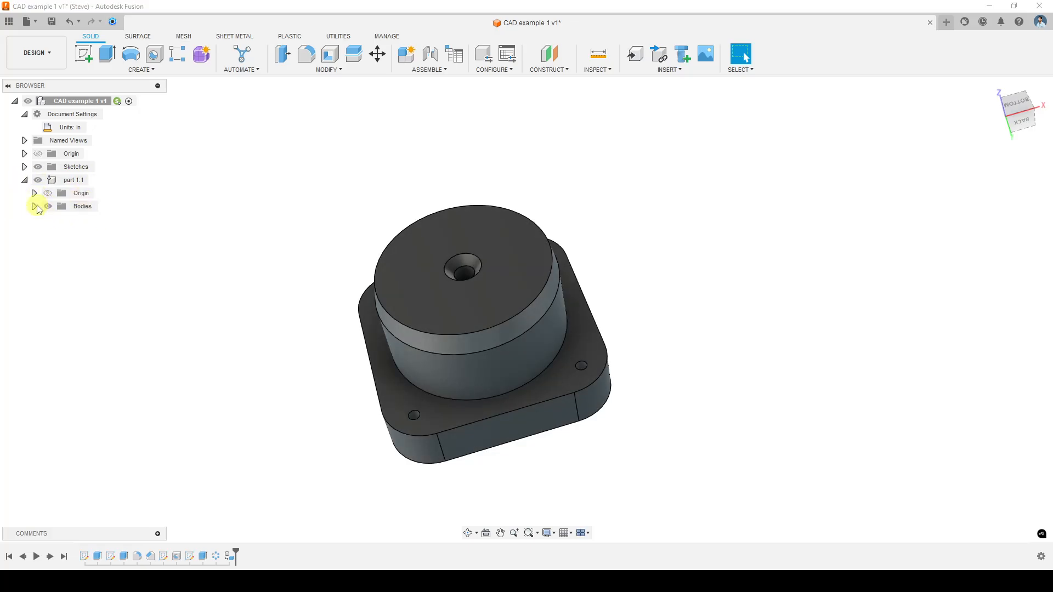
click(34, 207)
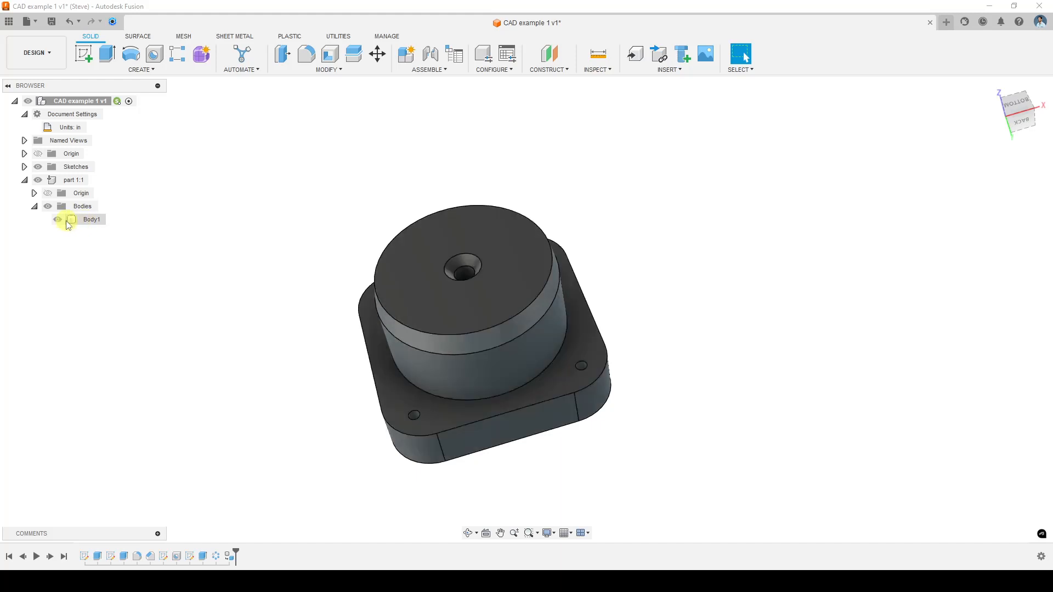
click(34, 207)
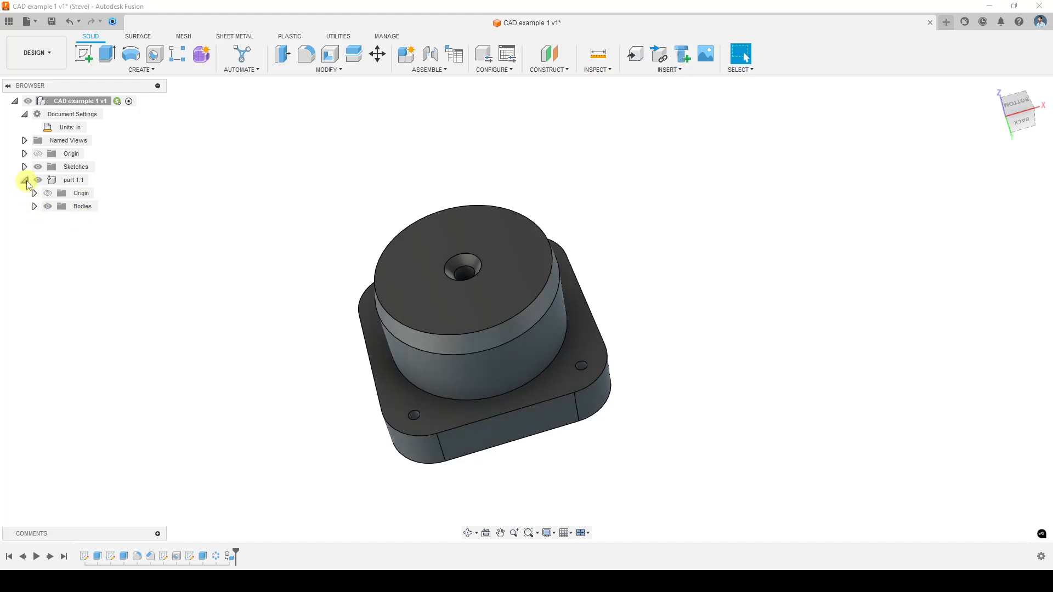
click(25, 182)
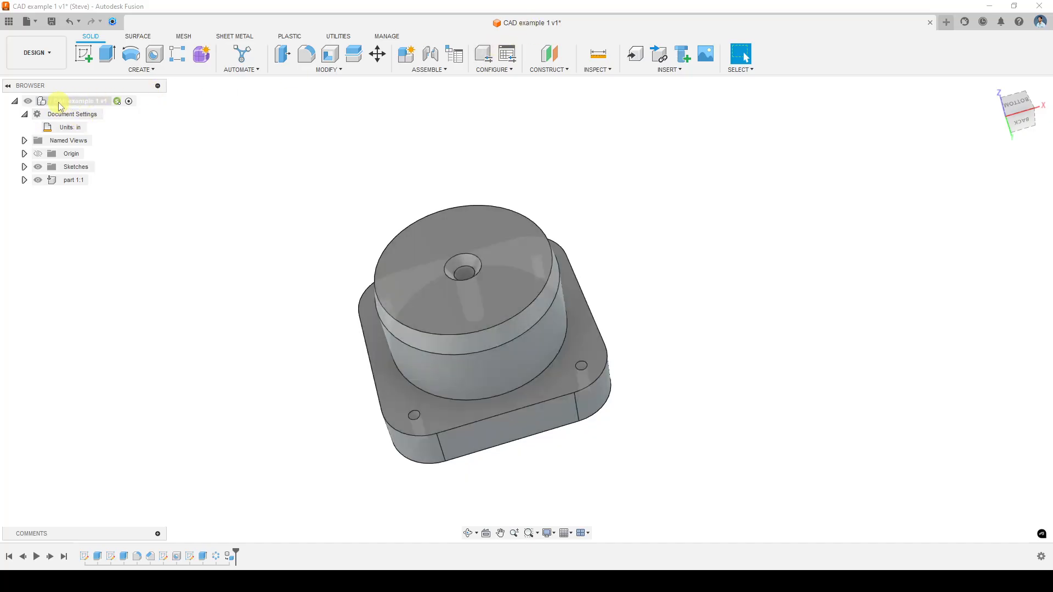
Create a new internal component named "part 2" under the top-level CAD example 1 assembly, with Activate enabled
right_click(76, 103)
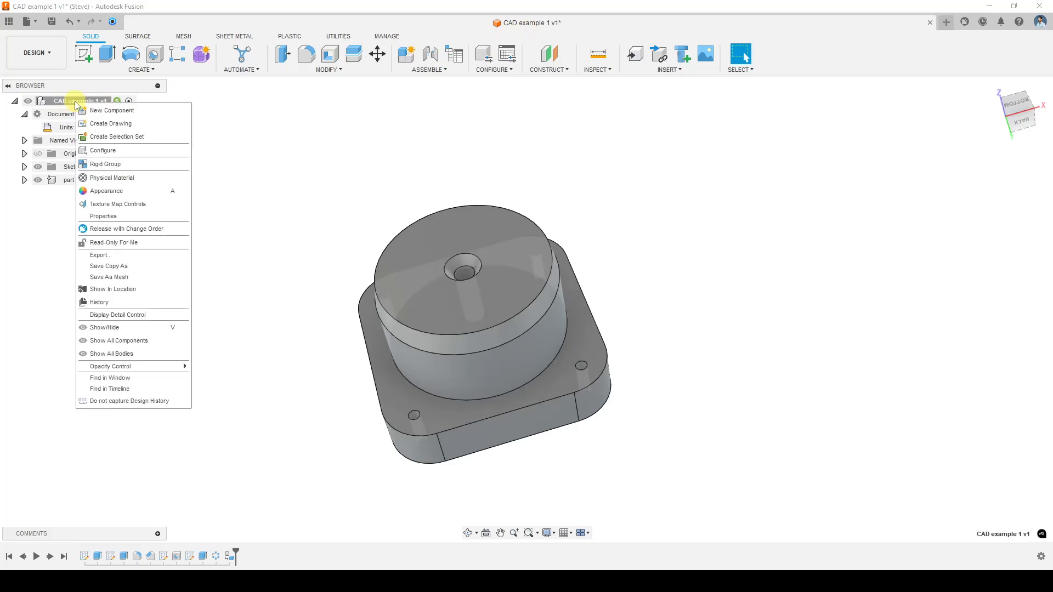
click(119, 117)
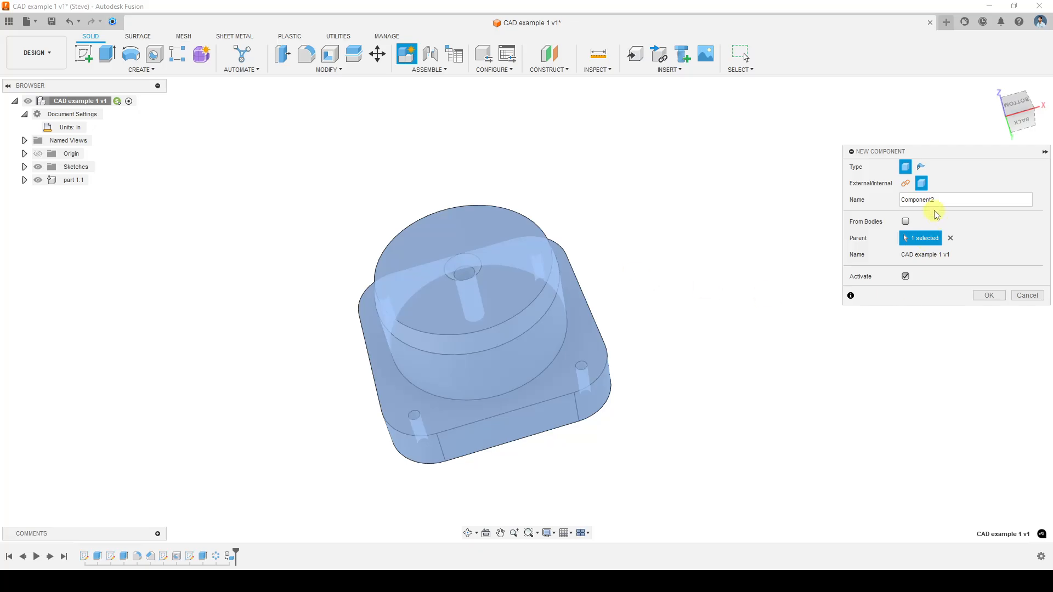
drag(944, 198, 888, 200)
click(989, 295)
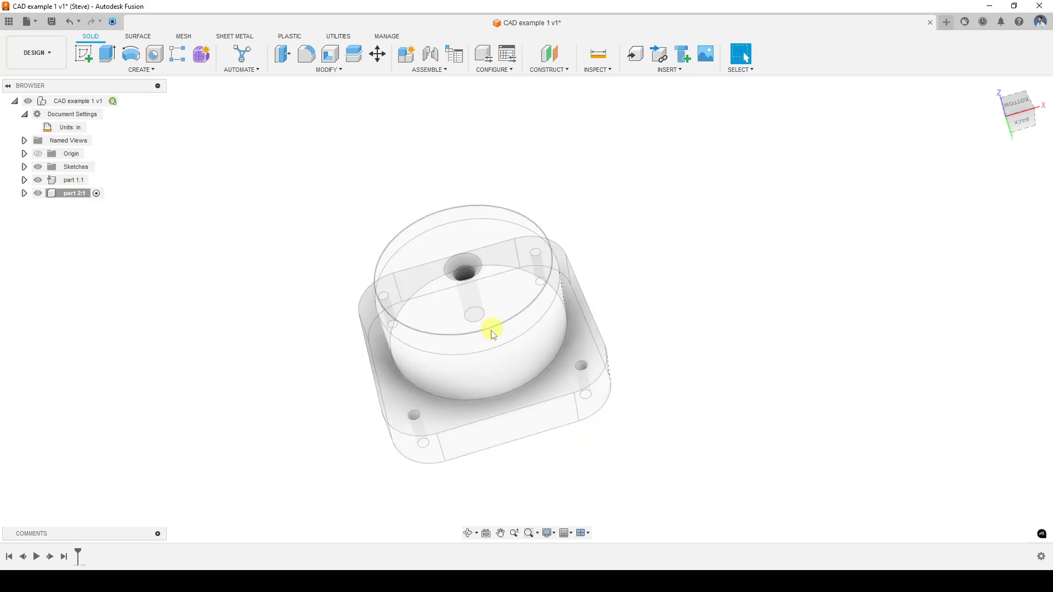
Make part 1 the active component and view it from several angles
scroll(482, 338, up, 4)
scroll(482, 339, down, 3)
mouse_move(482, 335)
shift+middle_down()
mouse_move(484, 253)
mouse_move(479, 334)
mouse_move(538, 282)
mouse_move(501, 226)
mouse_move(501, 336)
shift+middle_up()
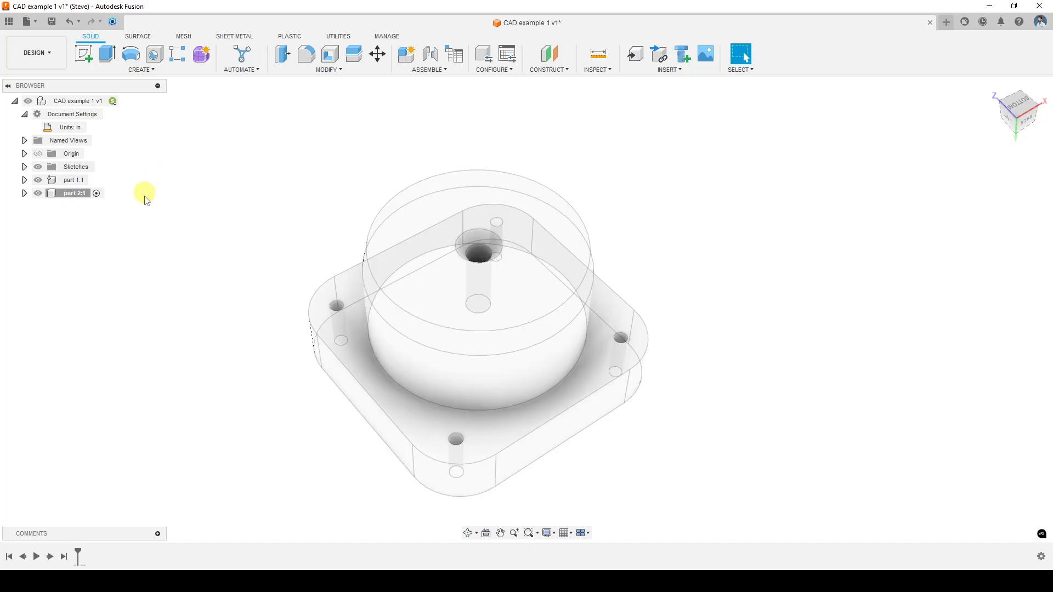
middle_drag(200, 228, 226, 230)
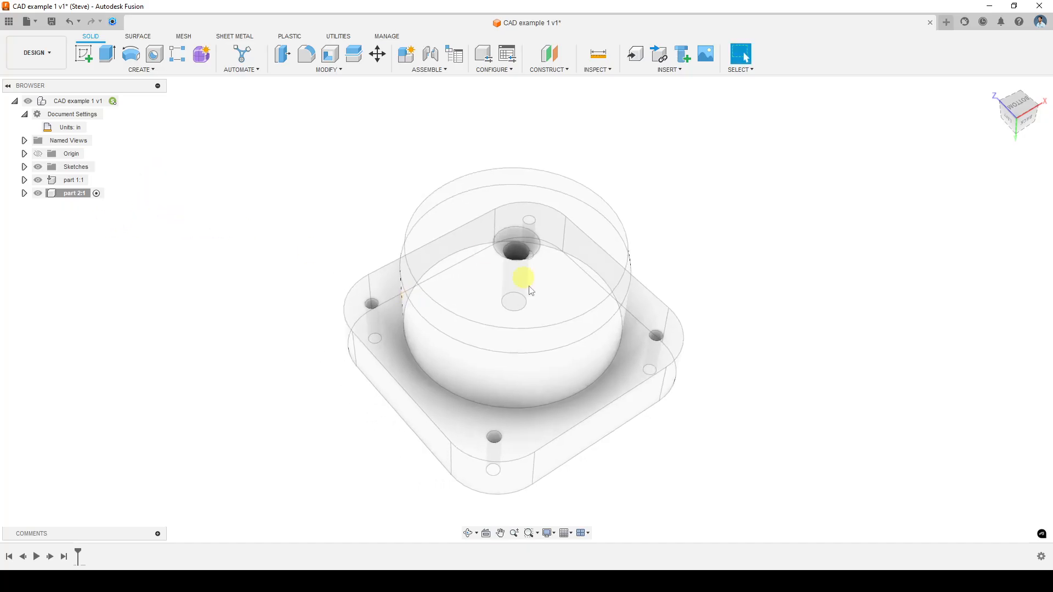
click(94, 181)
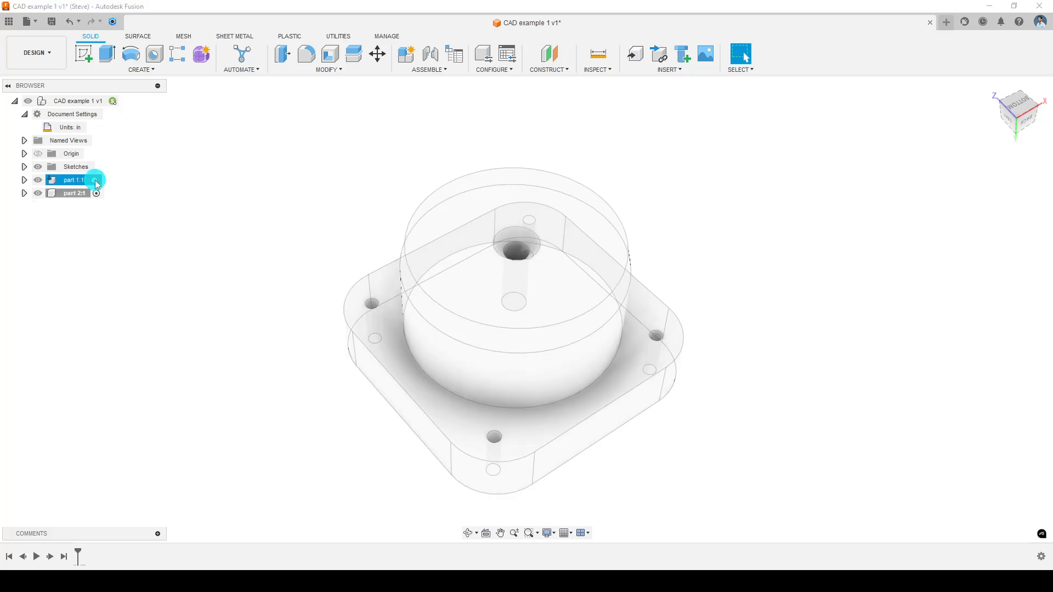
click(814, 292)
shift+middle_drag(813, 291, 733, 221)
shift+middle_drag(676, 312, 693, 298)
shift+middle_drag(488, 192, 535, 176)
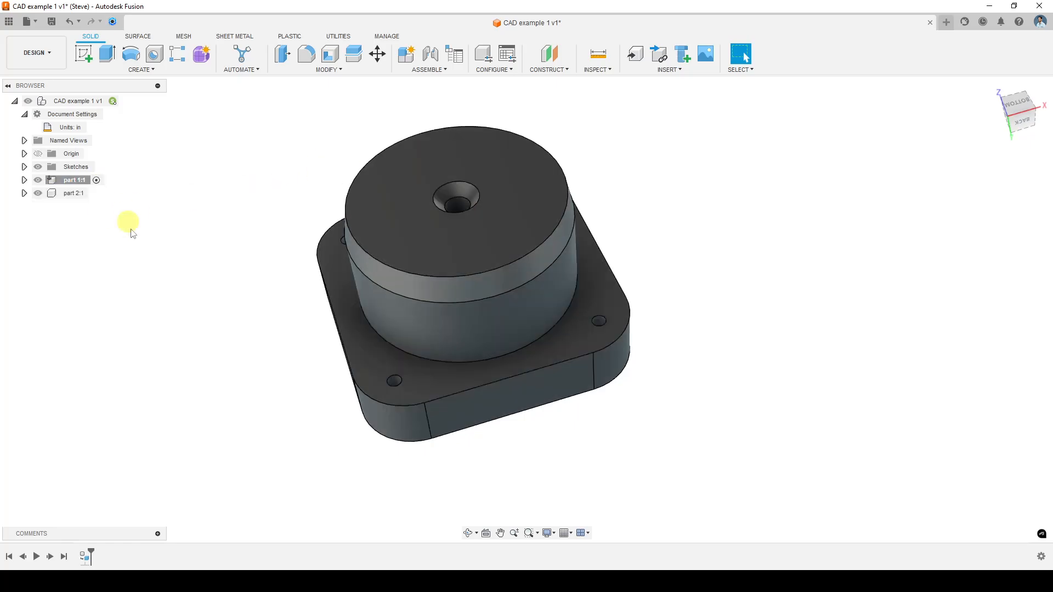
shift+middle_drag(677, 396, 663, 381)
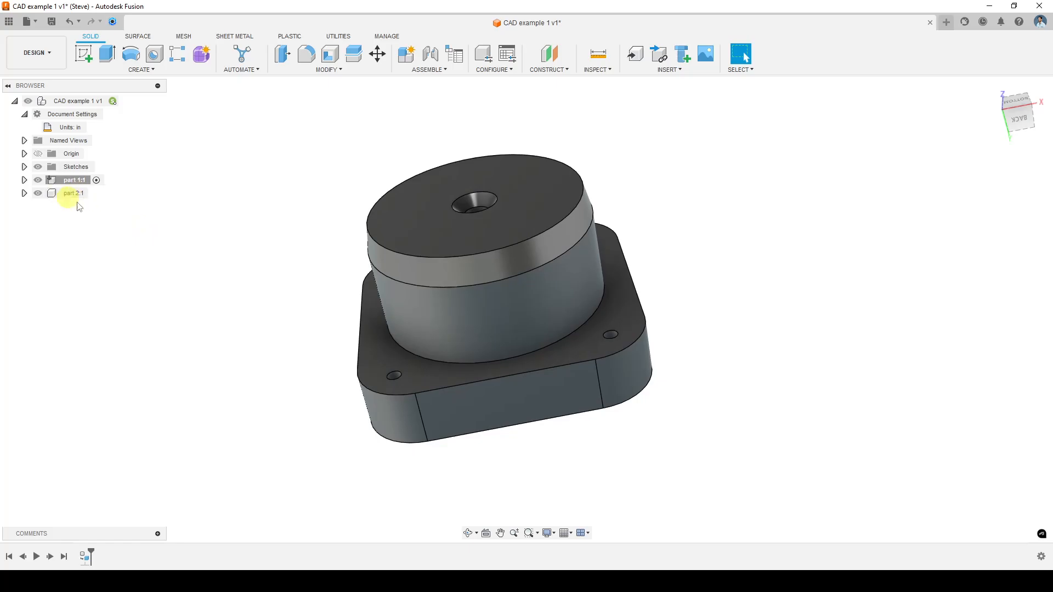
shift+middle_drag(268, 265, 233, 239)
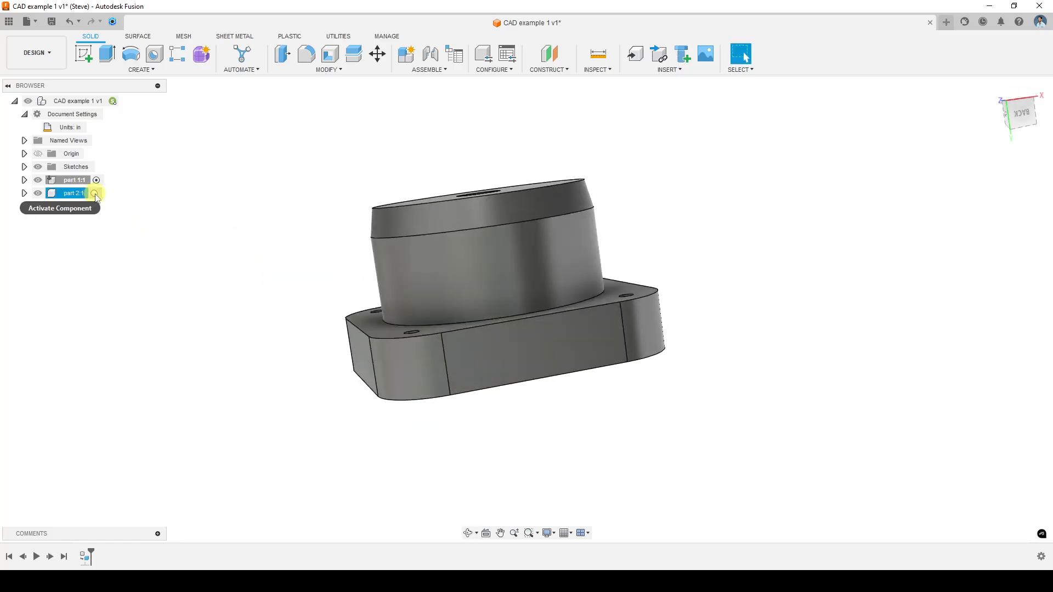
Switch the active component to part 2 and return to the top-level CAD example 1 assembly
click(95, 194)
shift+middle_drag(282, 230, 294, 265)
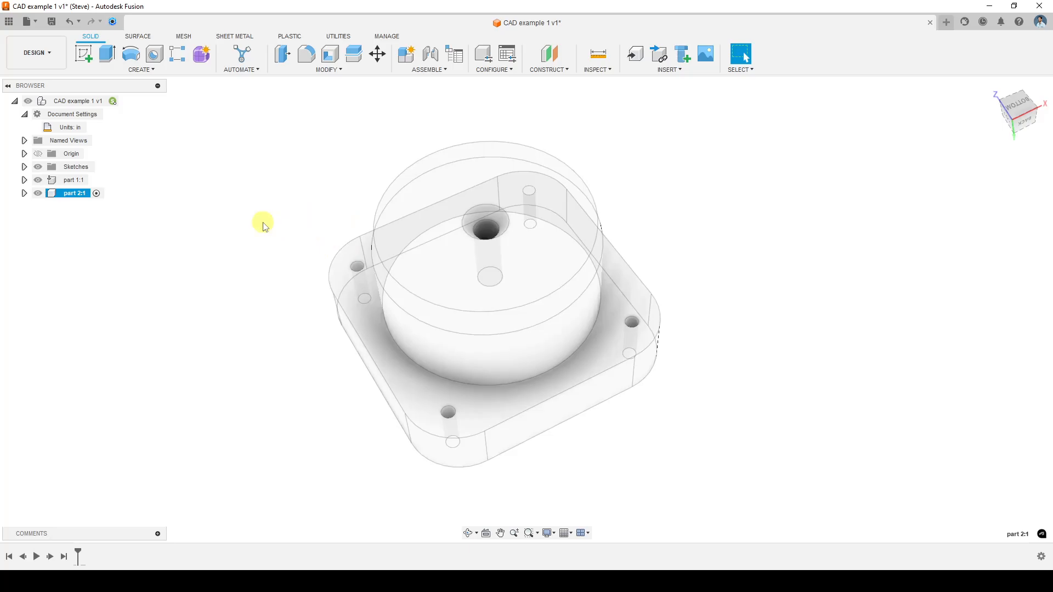
mouse_move(90, 100)
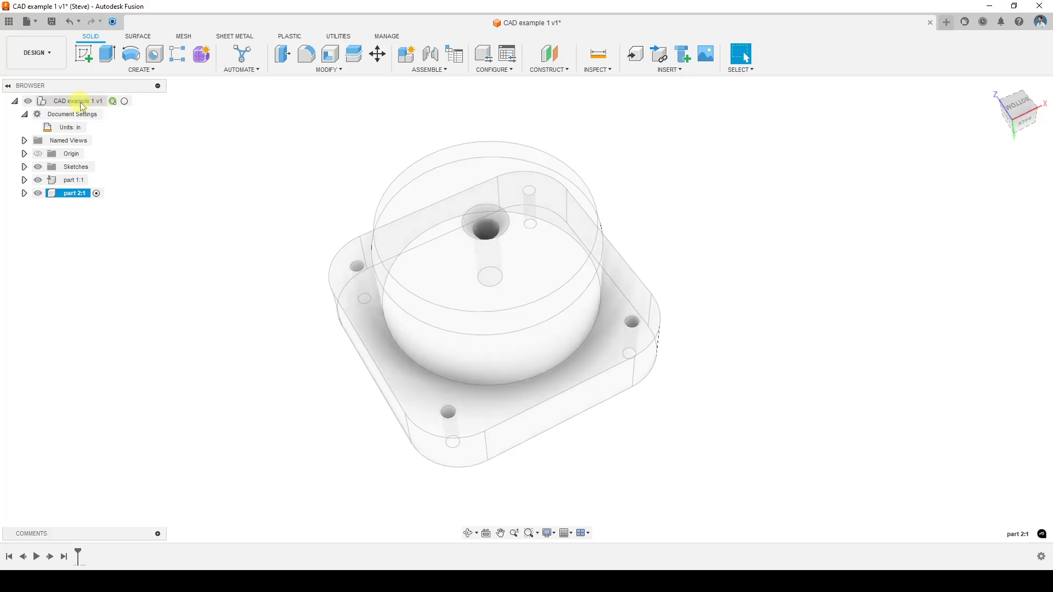
click(126, 102)
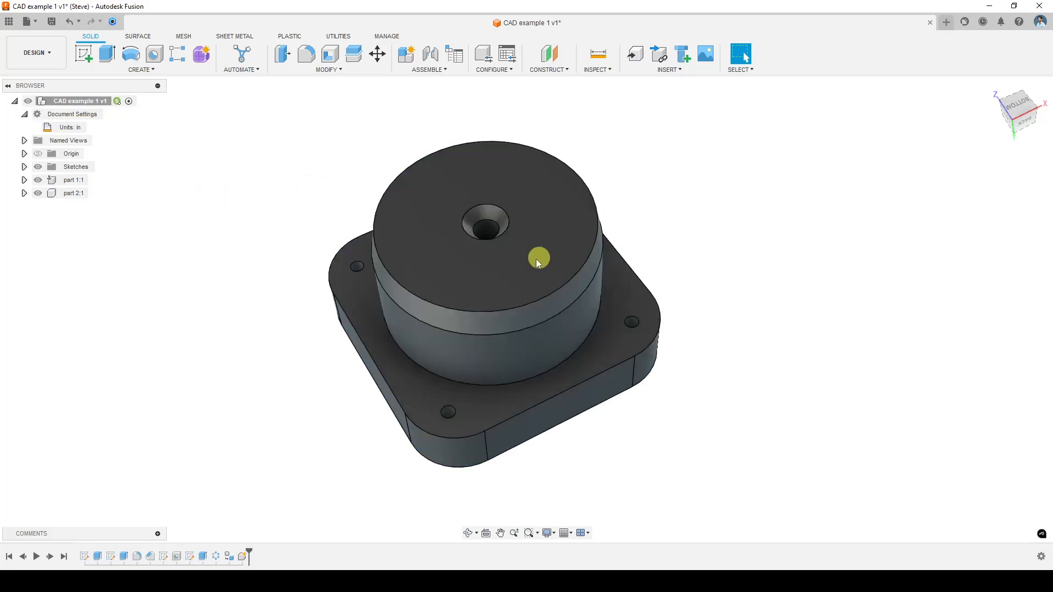
shift+middle_drag(314, 292, 420, 317)
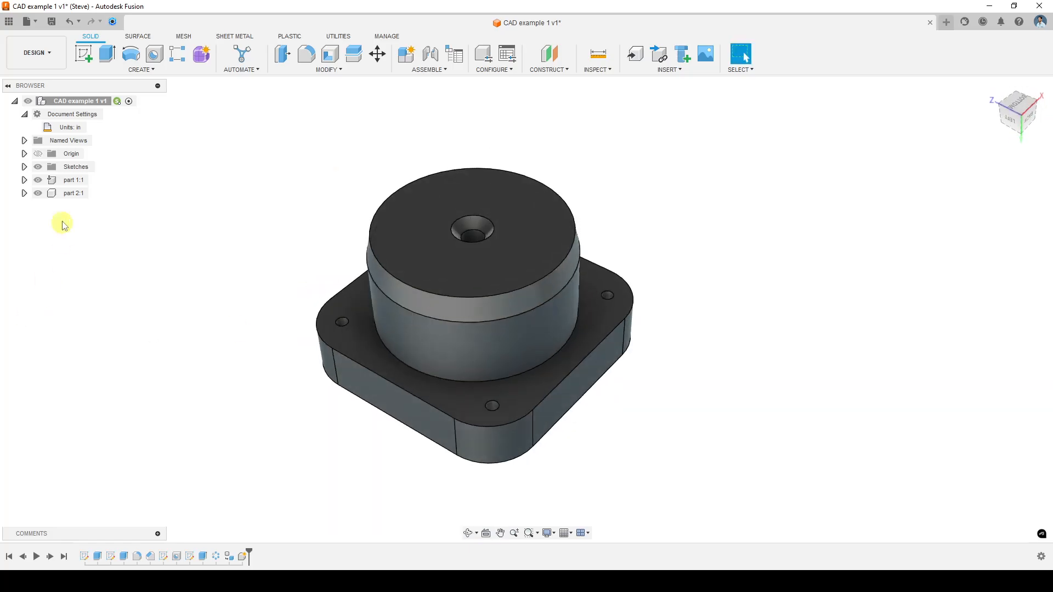
Activate the part 2 component so that new geometry goes into it
click(94, 193)
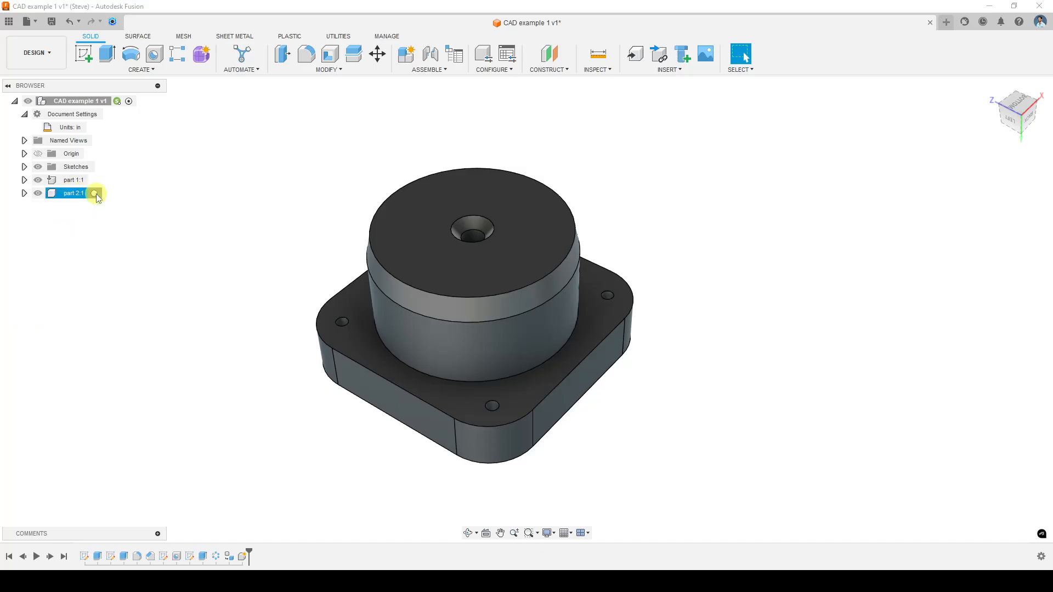
click(96, 193)
scroll(255, 205, up, 5)
scroll(255, 203, down, 5)
middle_drag(261, 160, 277, 197)
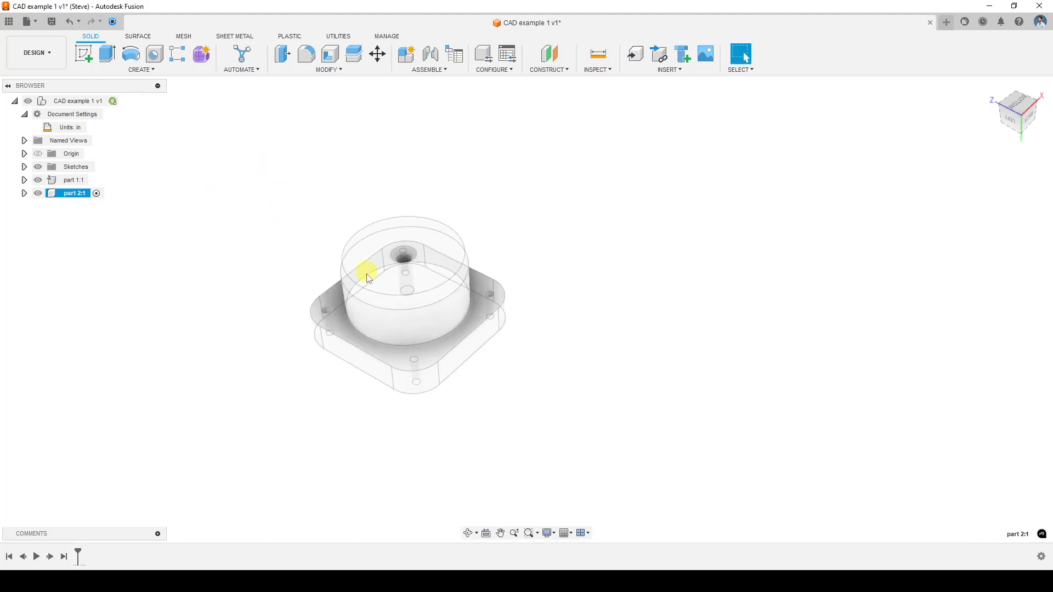
middle_drag(564, 304, 595, 275)
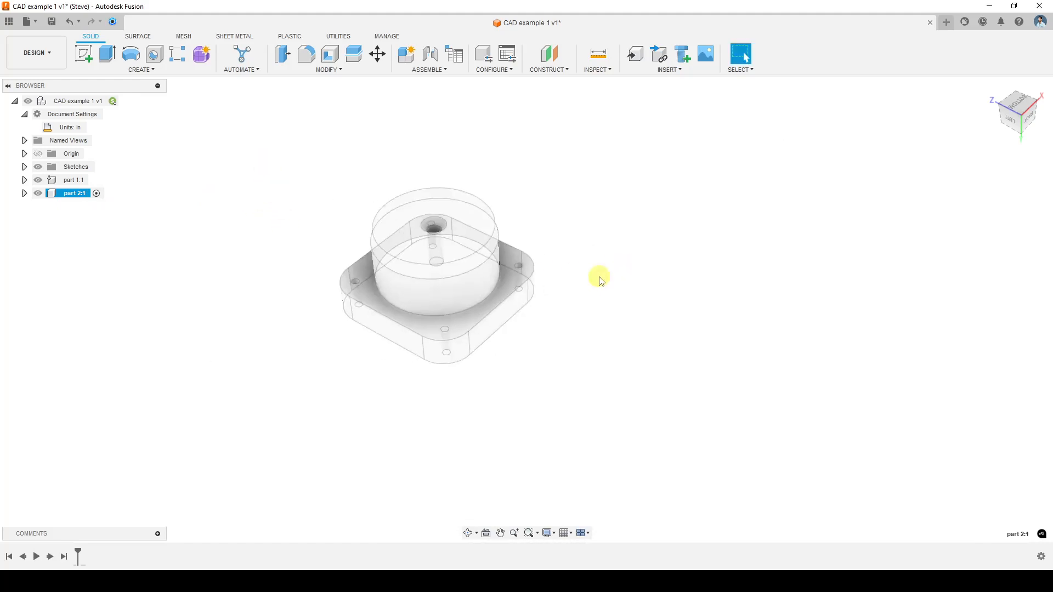
click(153, 71)
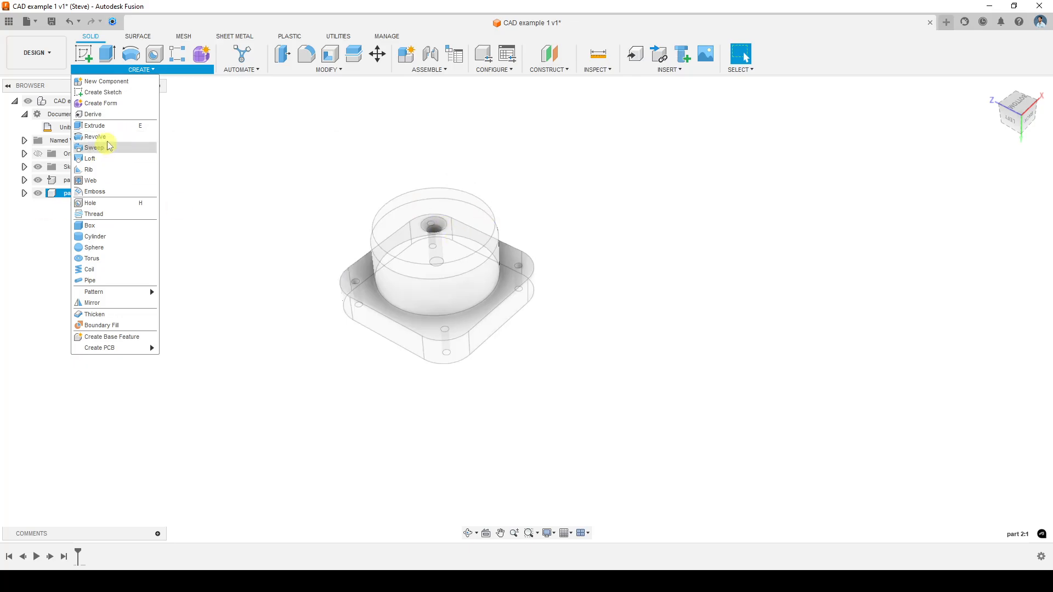
click(113, 93)
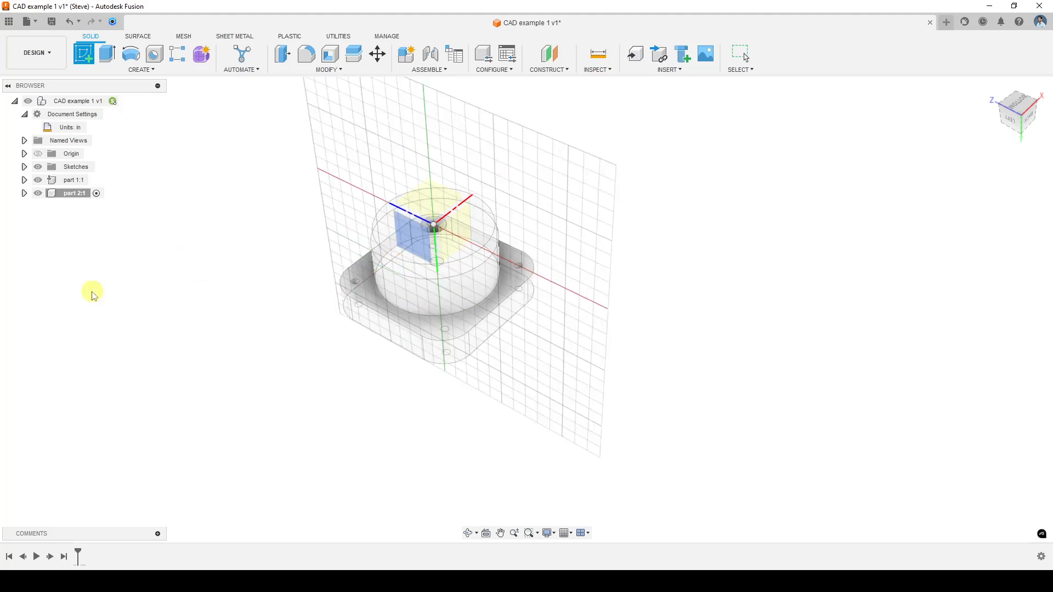
mouse_move(17, 300)
shift+middle_down()
mouse_move(68, 276)
mouse_move(336, 242)
shift+middle_up()
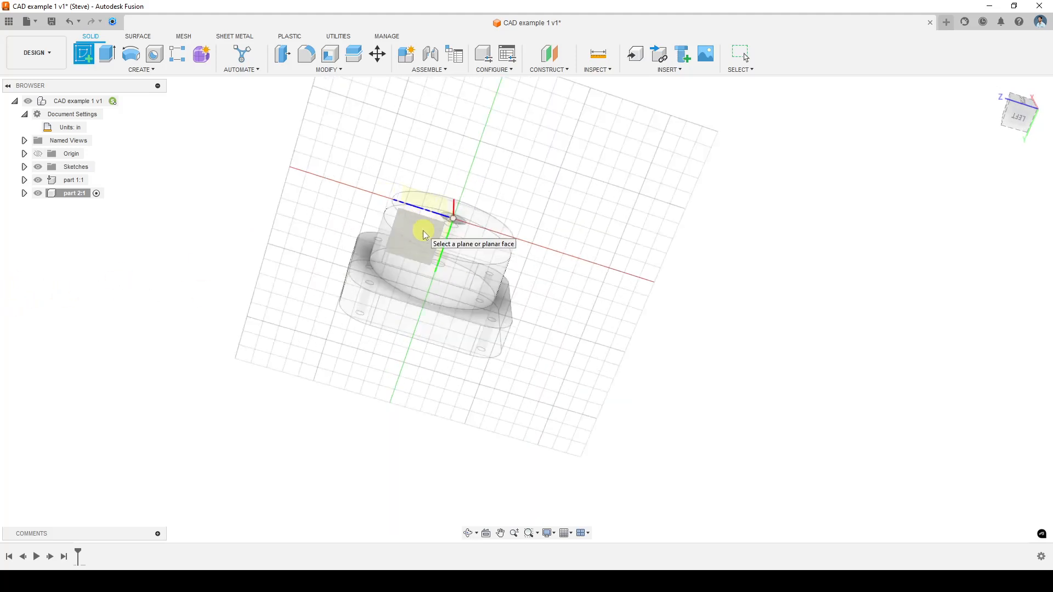
scroll(423, 230, up, 3)
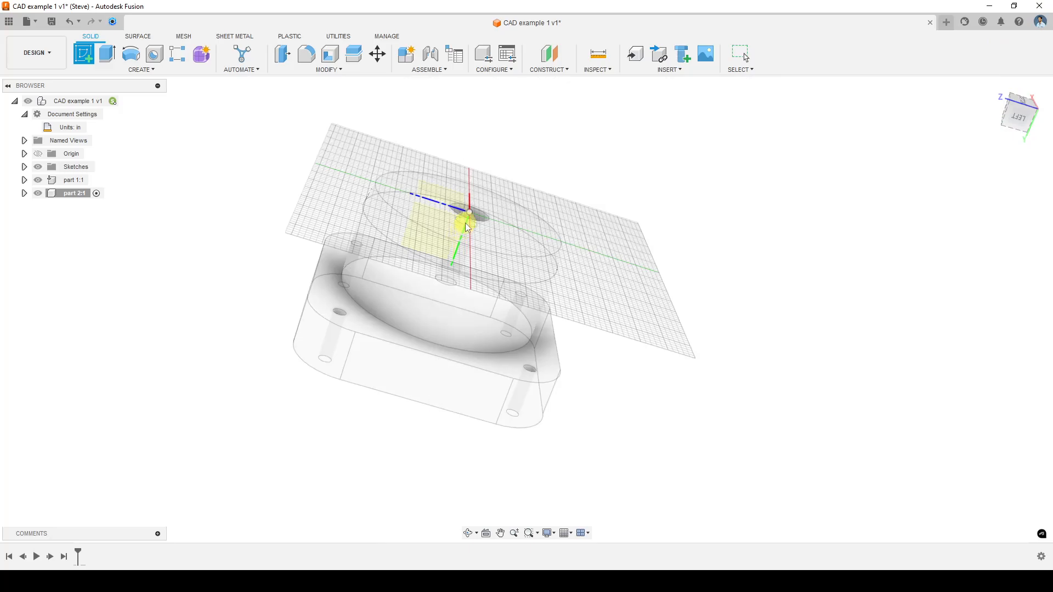
click(431, 222)
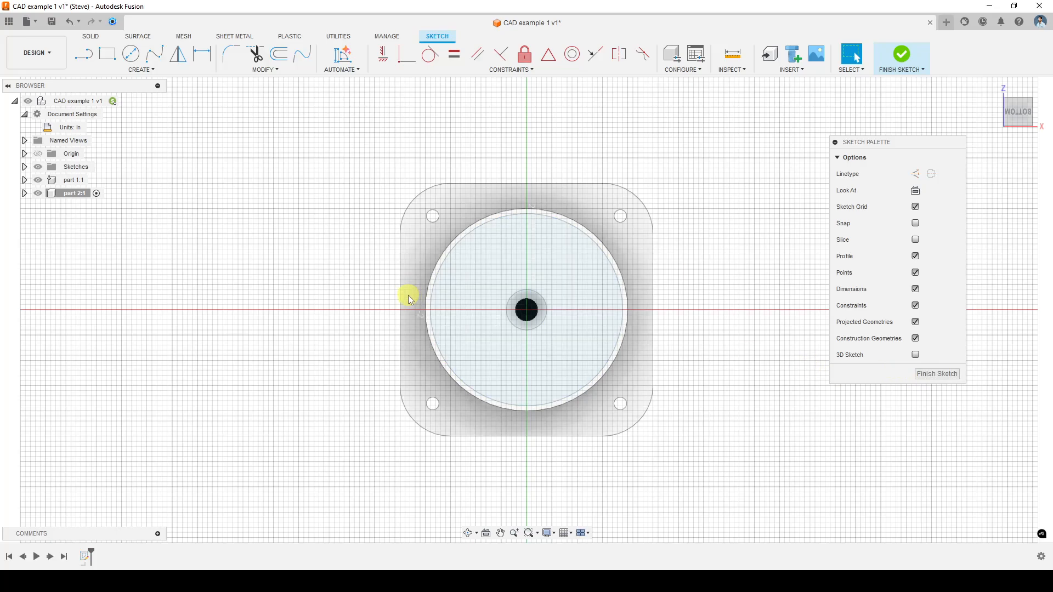
key(ctrl+z)
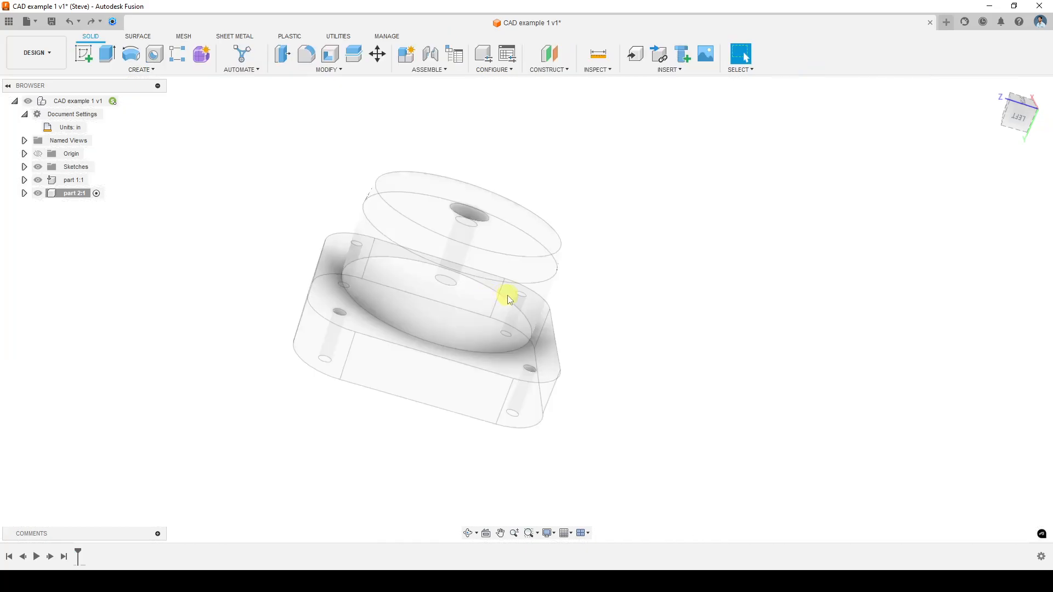
Start a sketch for part 2 on the vertical YZ origin plane, hiding part 1 to pick the plane and showing it again
click(85, 55)
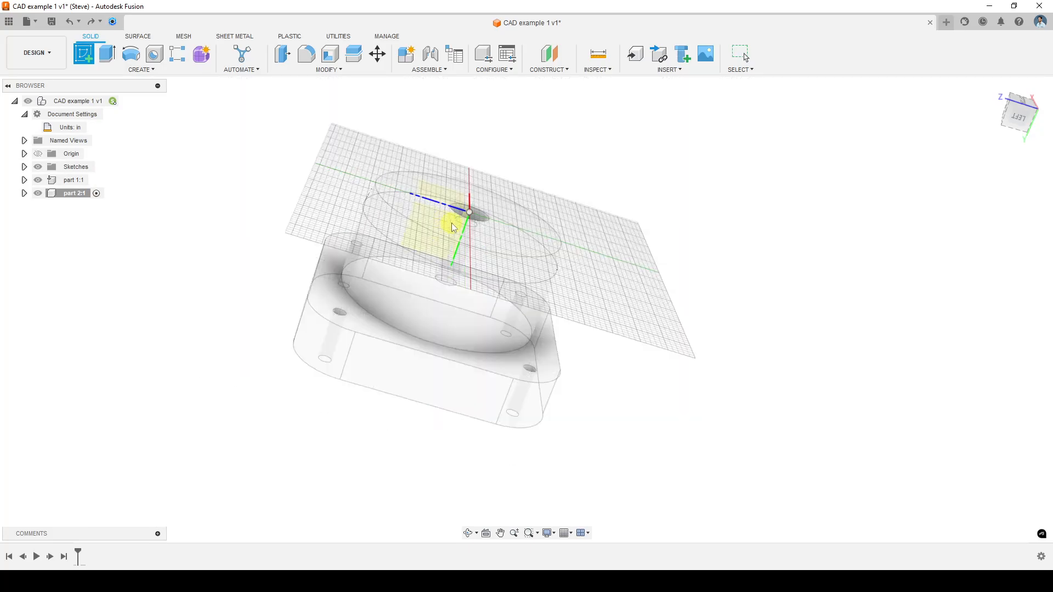
mouse_move(462, 293)
shift+middle_down()
mouse_move(467, 253)
mouse_move(433, 333)
mouse_move(383, 301)
mouse_move(470, 315)
mouse_move(439, 245)
shift+middle_up()
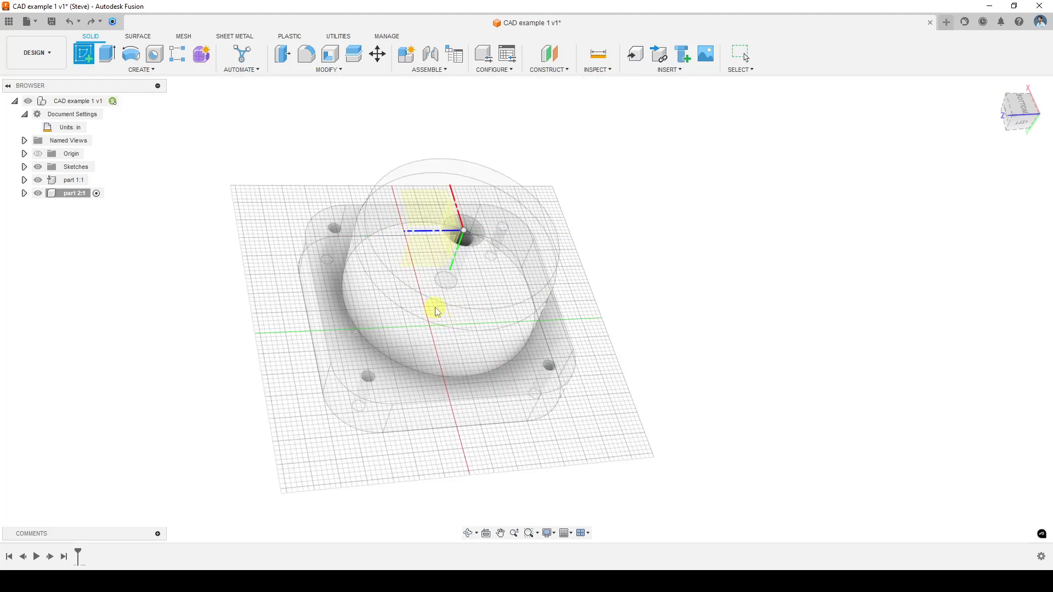
click(39, 181)
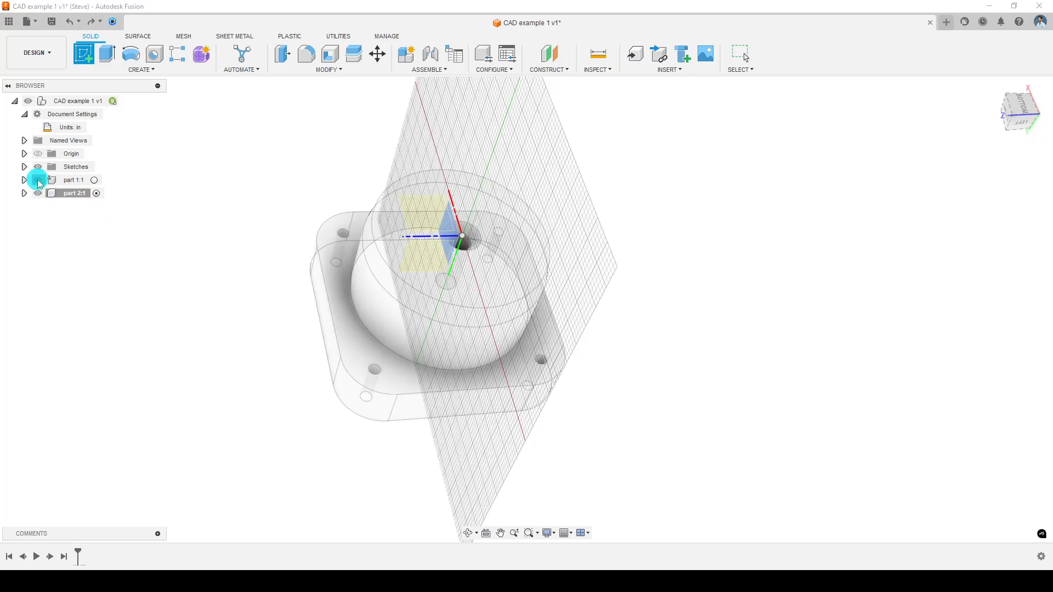
click(39, 180)
scroll(279, 277, down, 3)
shift+middle_drag(311, 297, 369, 291)
scroll(380, 233, up, 4)
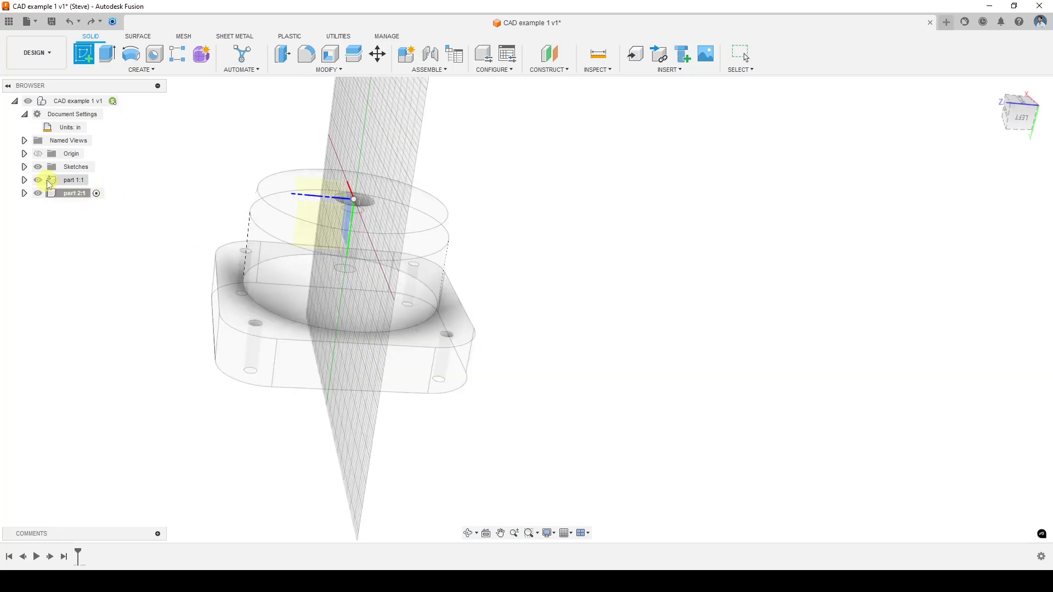
click(38, 180)
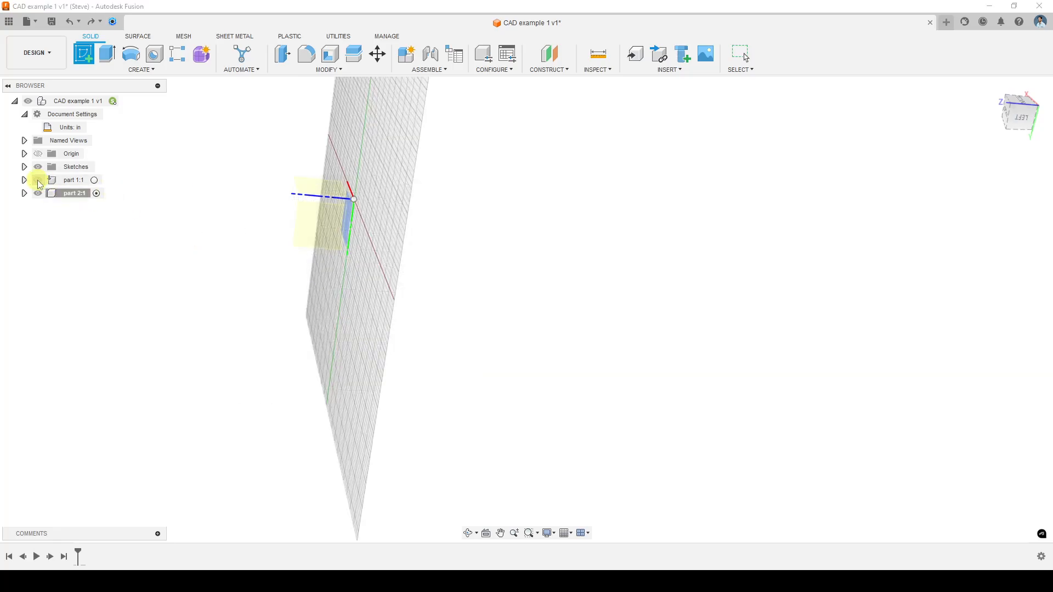
click(327, 222)
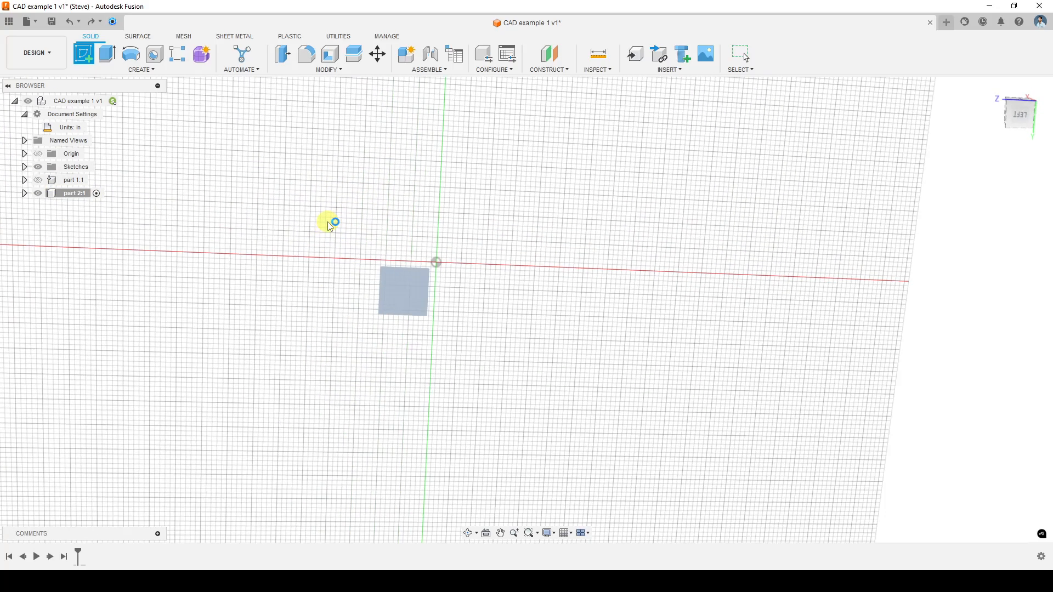
click(37, 180)
middle_drag(536, 291, 381, 348)
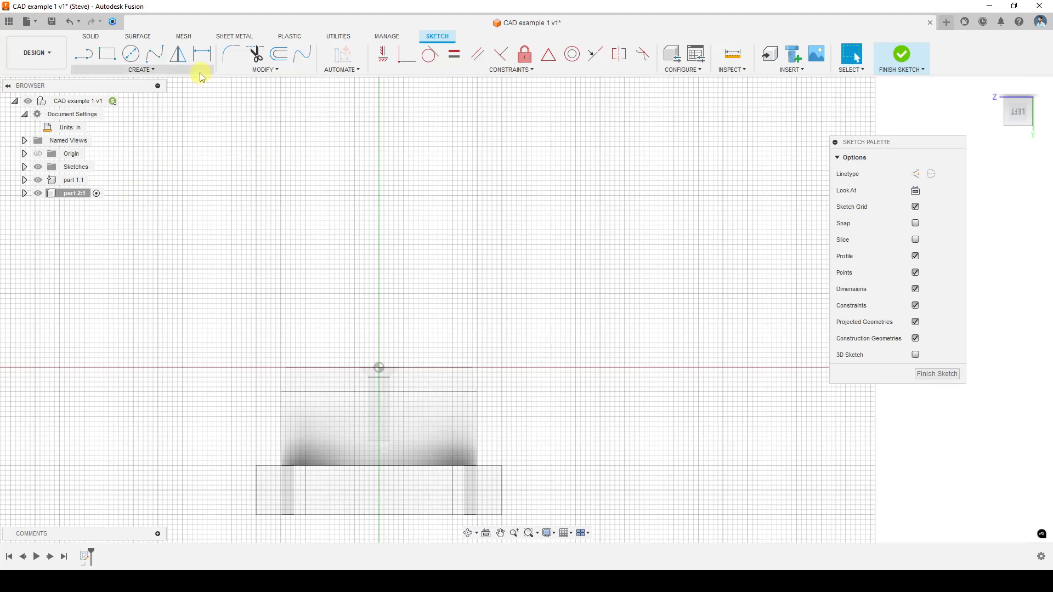
Draw a two-point rectangle 1 in wide and 2 in high below part 1, on the right of the vertical axis
scroll(246, 168, up, 2)
scroll(247, 169, down, 4)
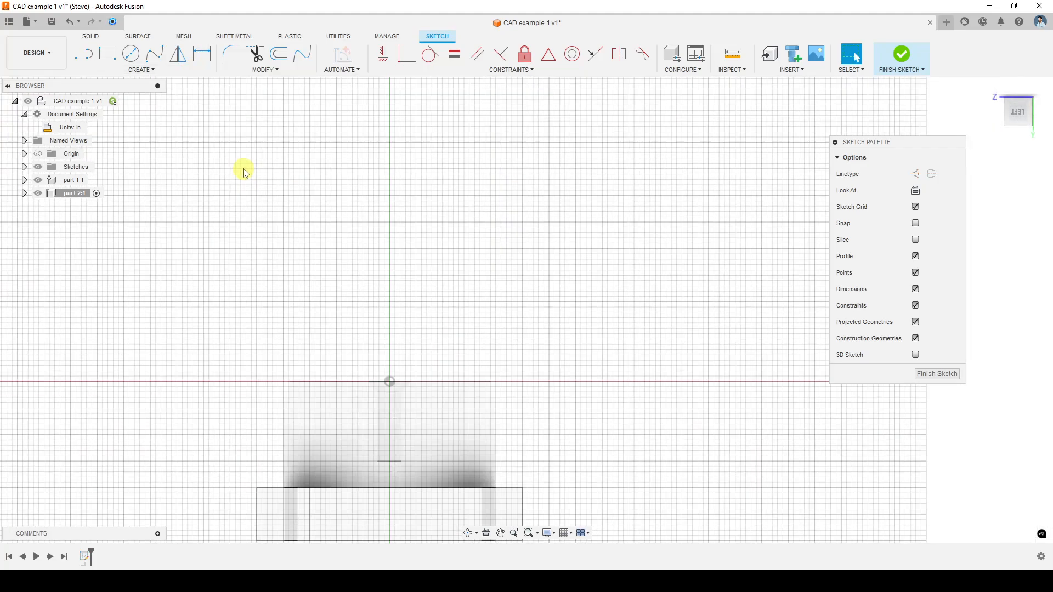
click(137, 71)
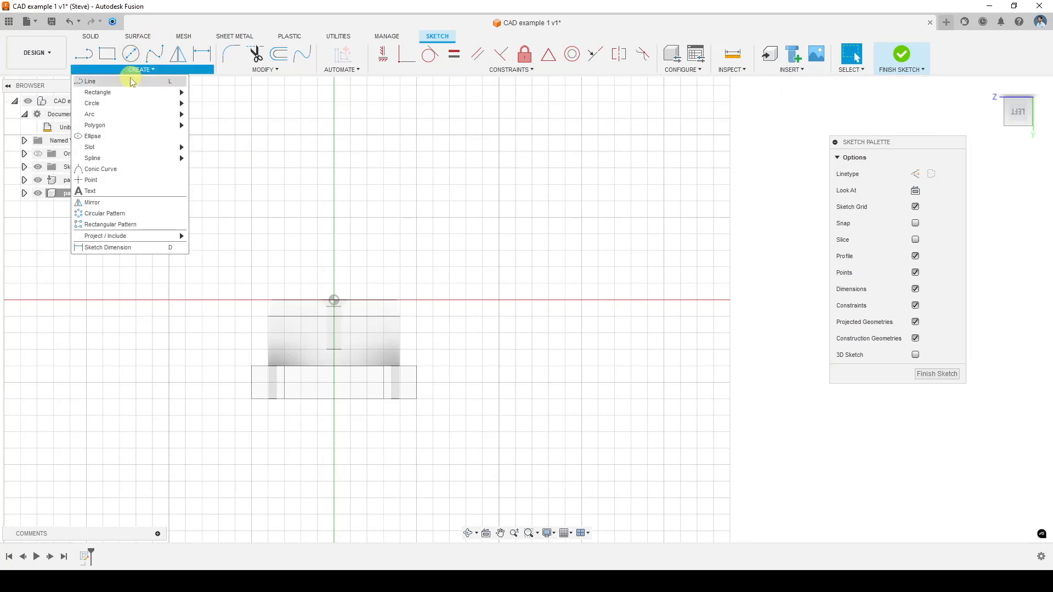
mouse_move(129, 97)
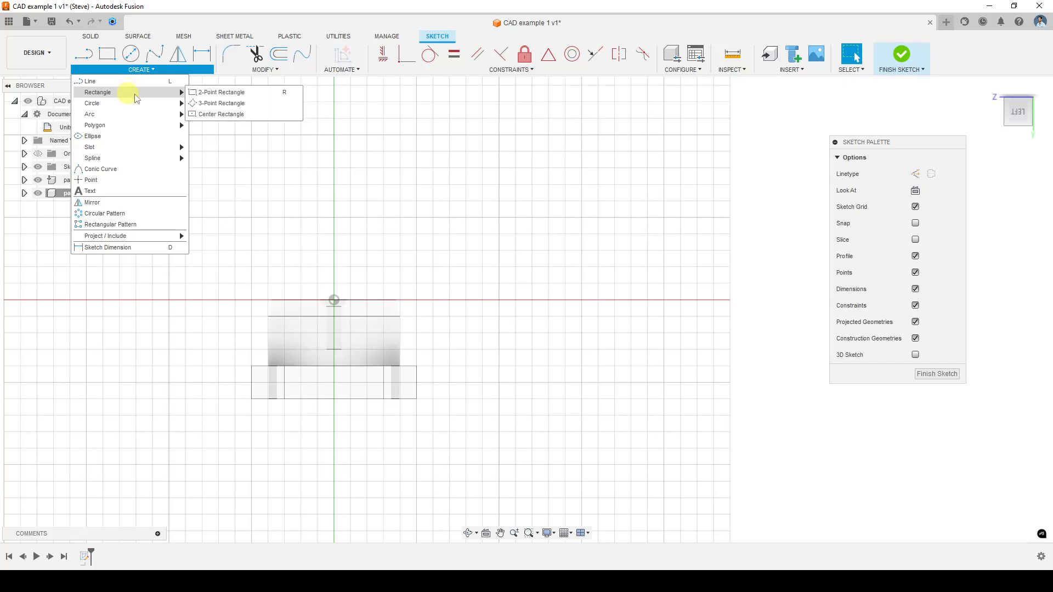
click(213, 93)
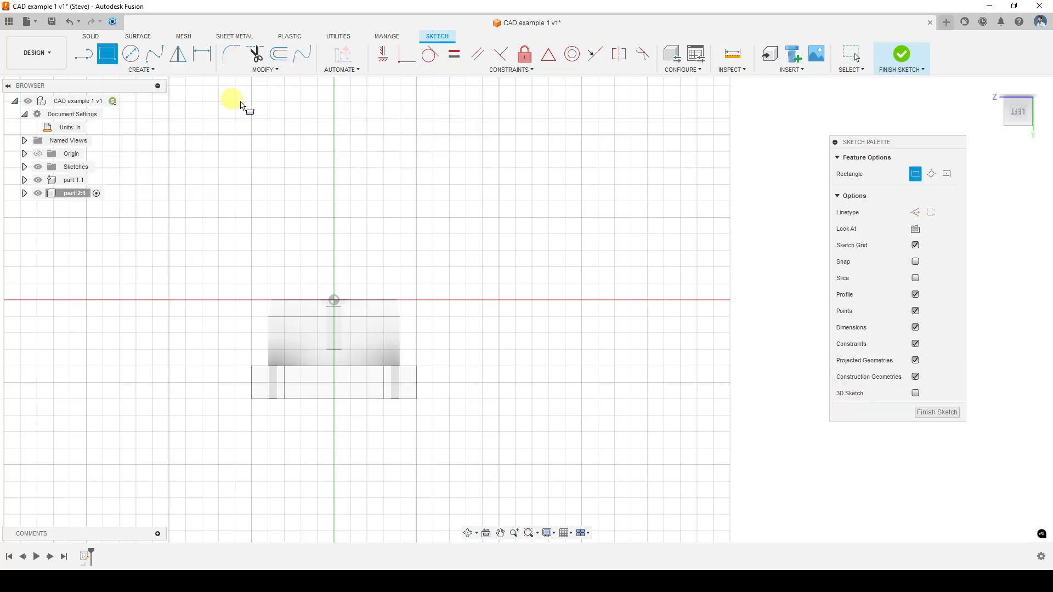
scroll(411, 442, up, 2)
scroll(411, 441, down, 3)
middle_drag(416, 451, 418, 380)
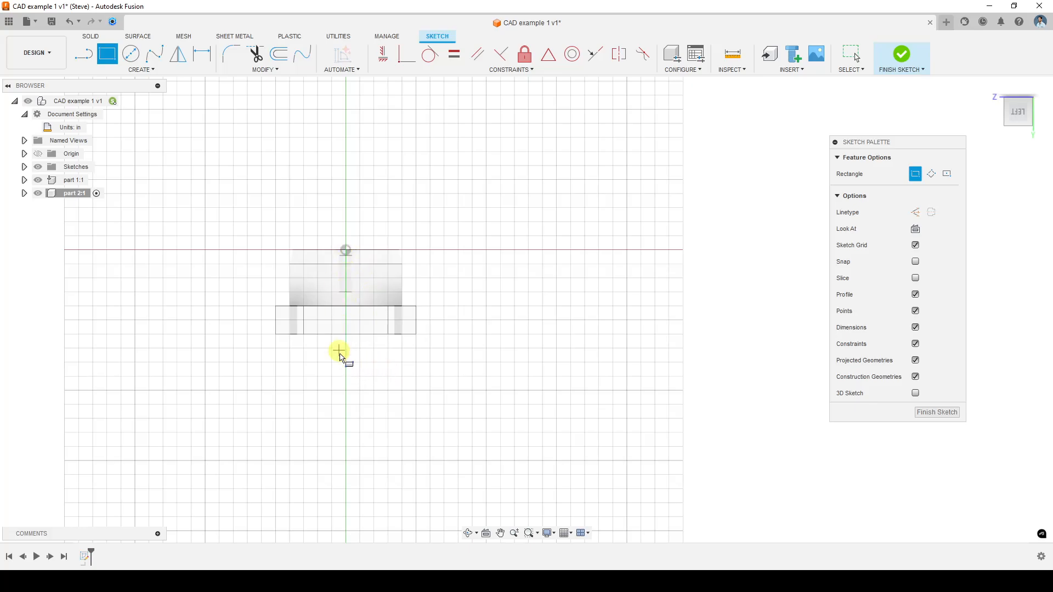
click(377, 377)
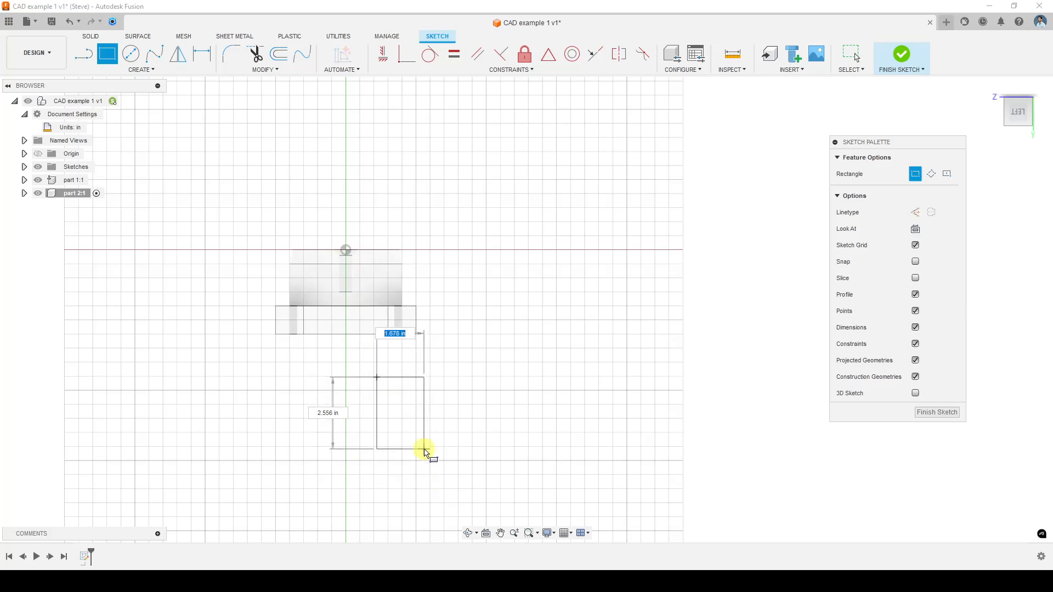
text(1)
key(Tab)
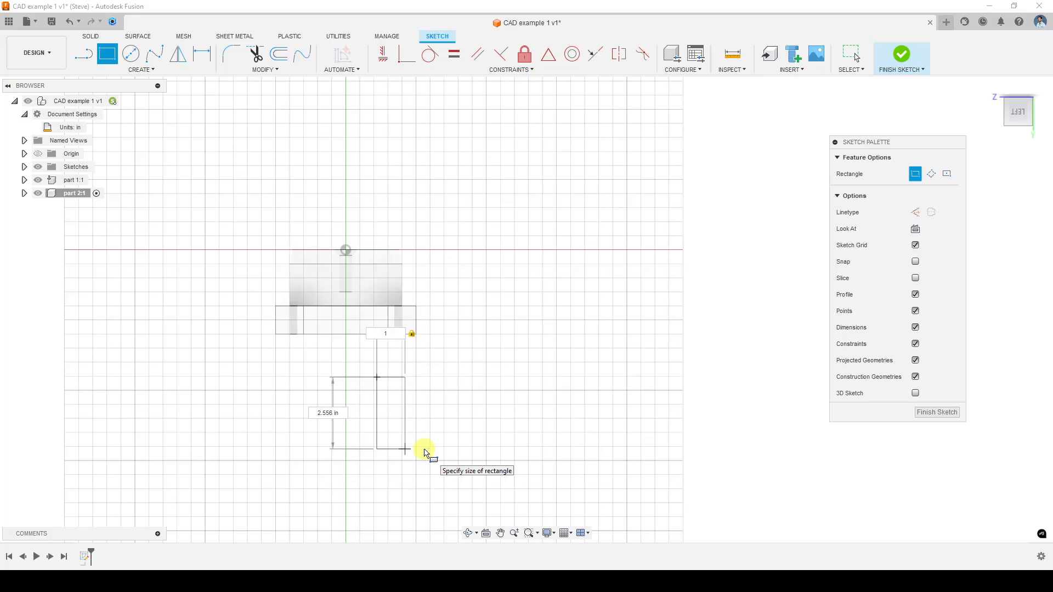
key(Tab)
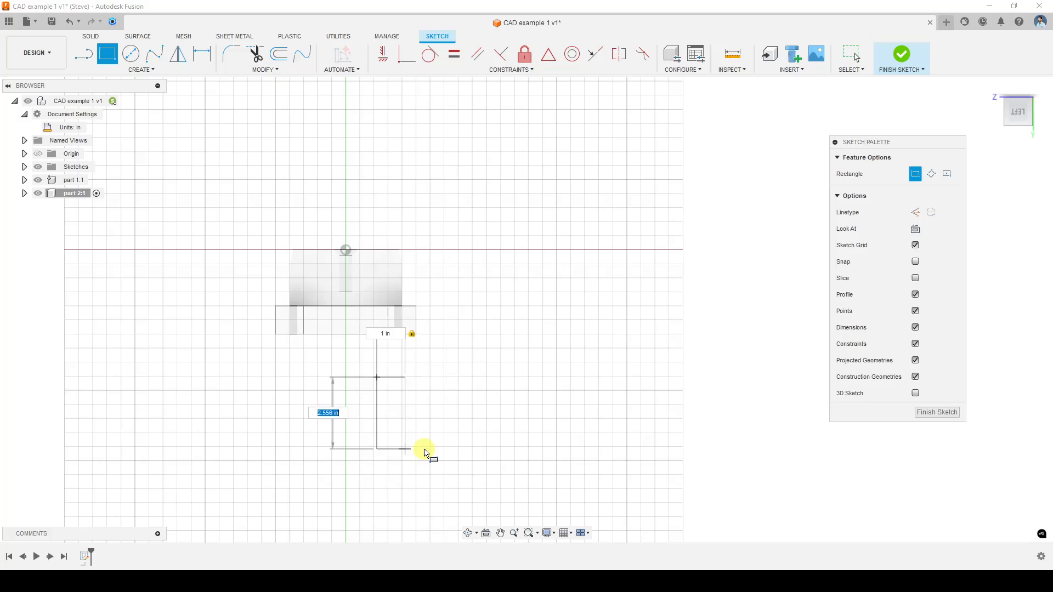
key(Tab)
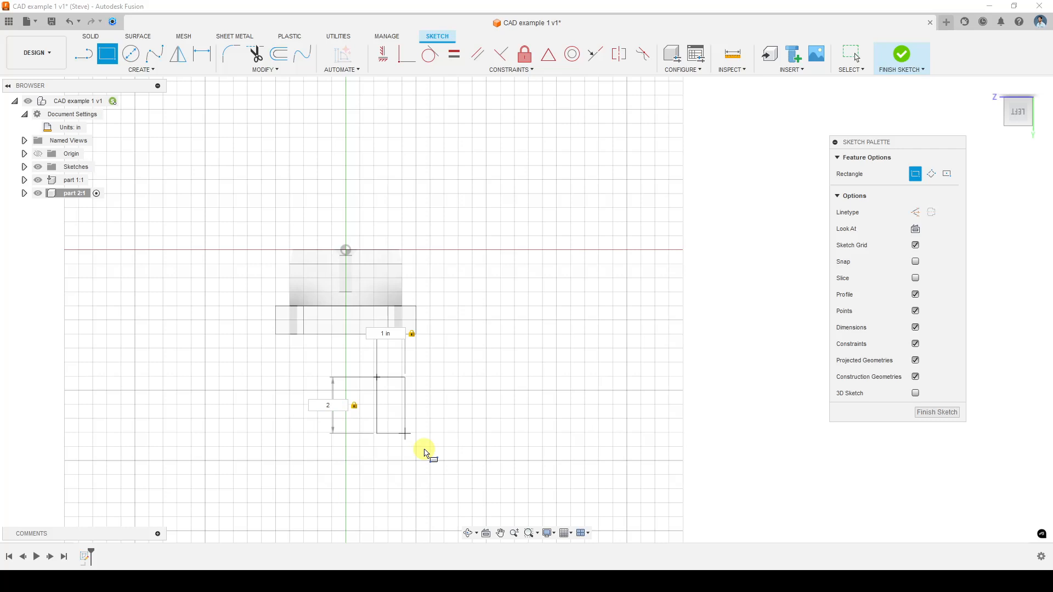
key(Return)
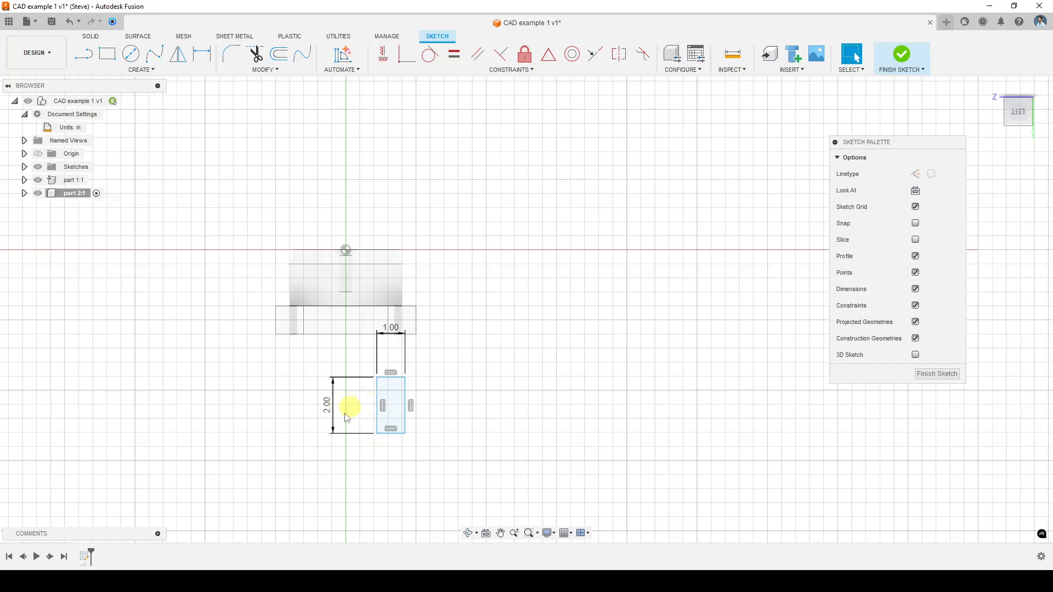
Dimension the horizontal distance from the origin to the rectangle's inner vertical side as 1 in
click(203, 52)
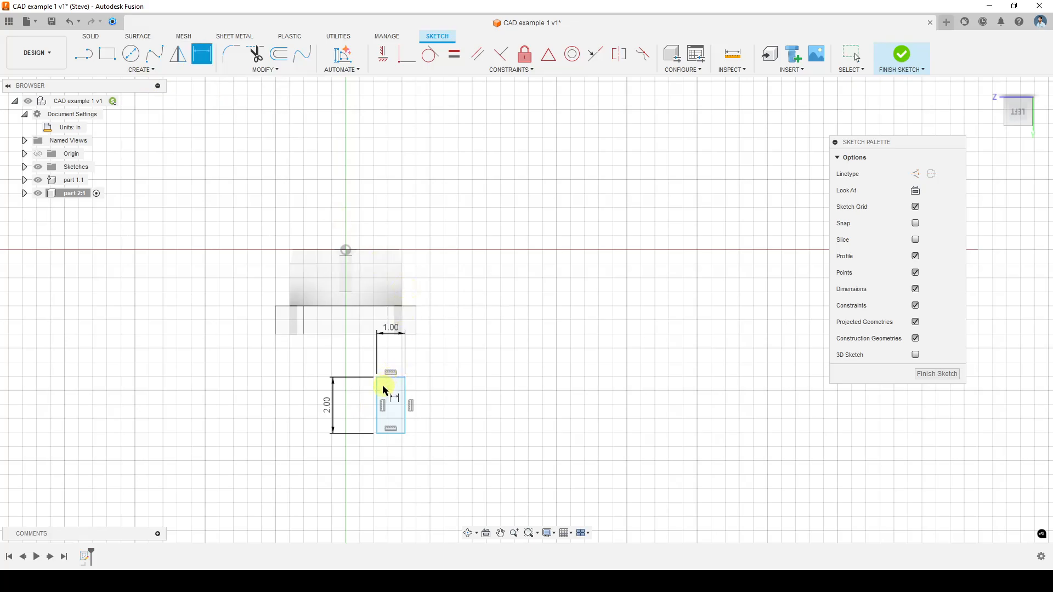
scroll(328, 408, down, 5)
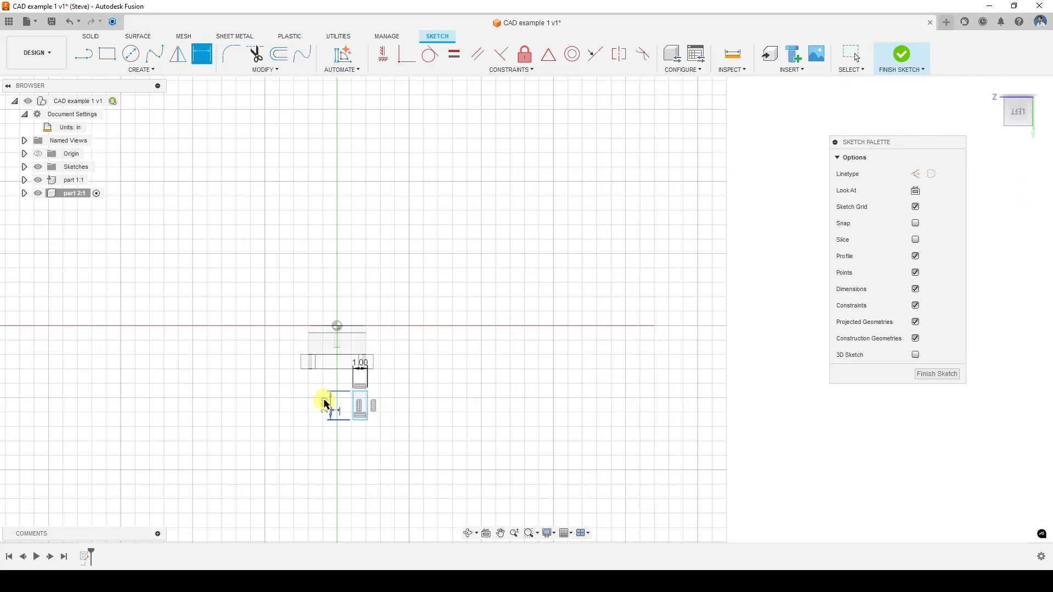
scroll(327, 408, up, 10)
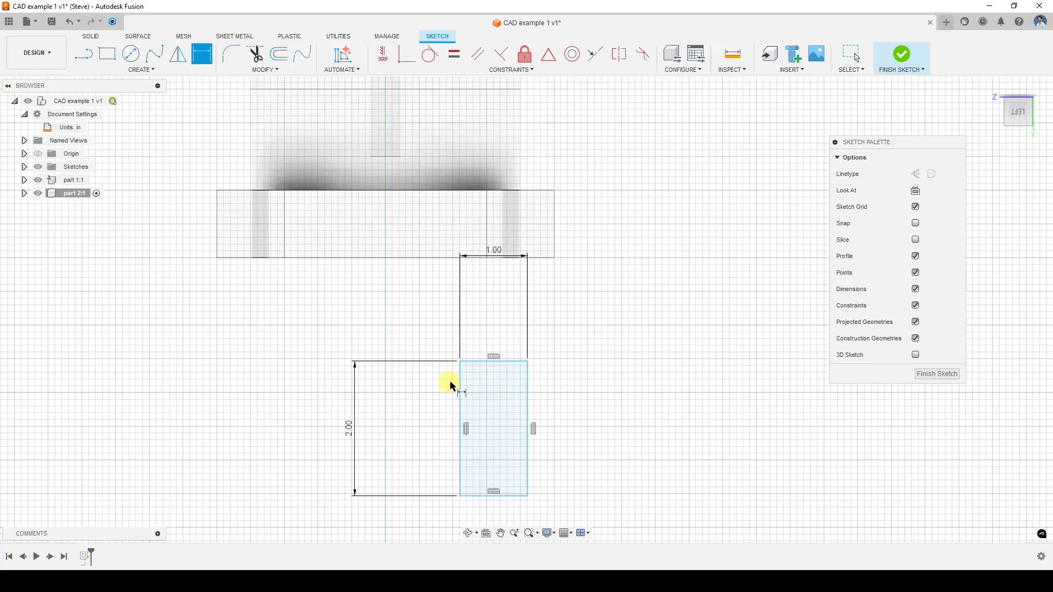
click(460, 387)
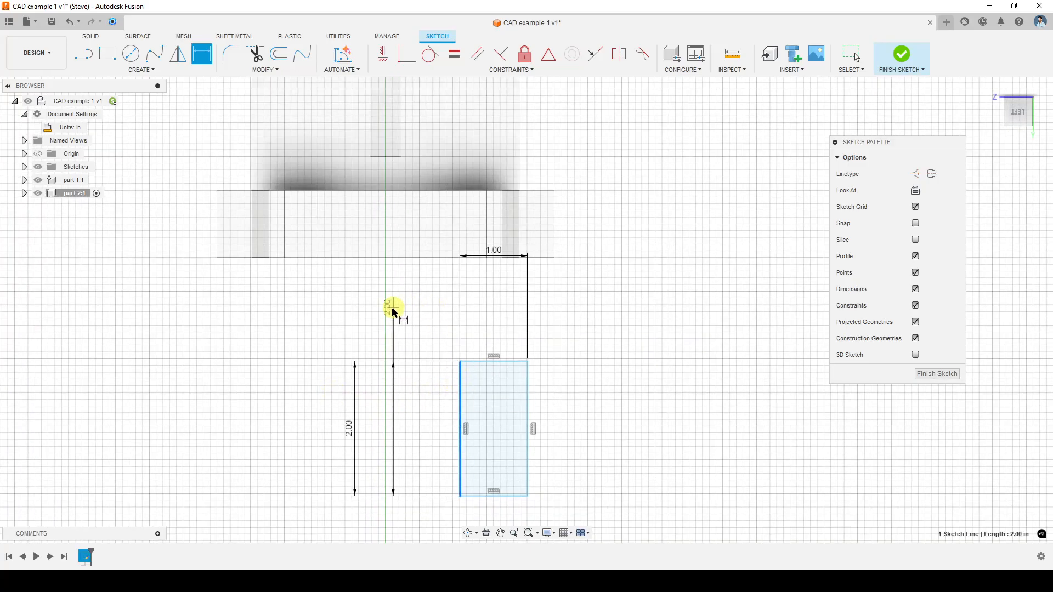
middle_drag(349, 274, 348, 363)
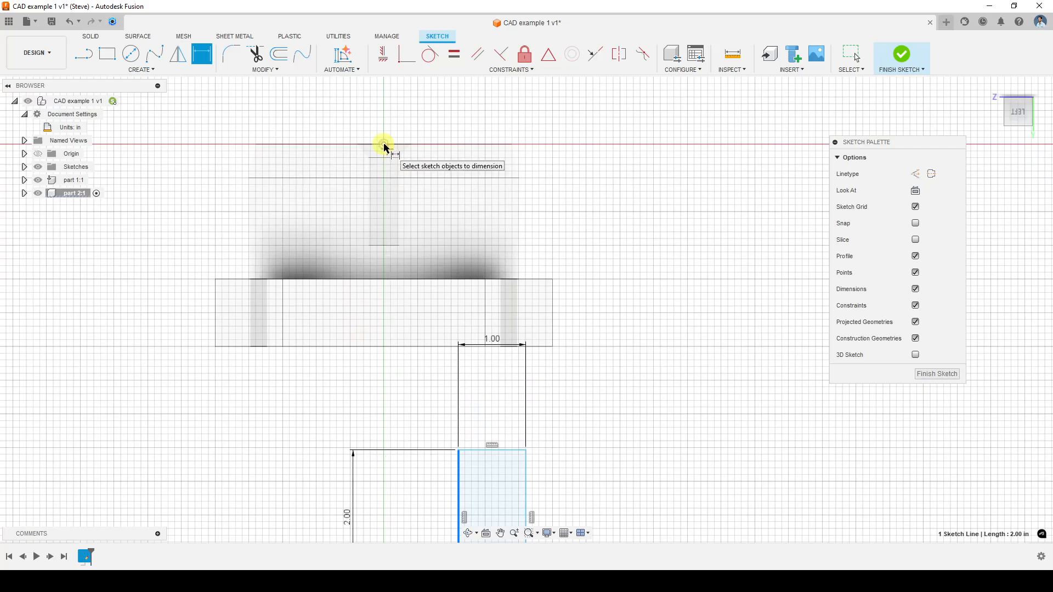
click(383, 144)
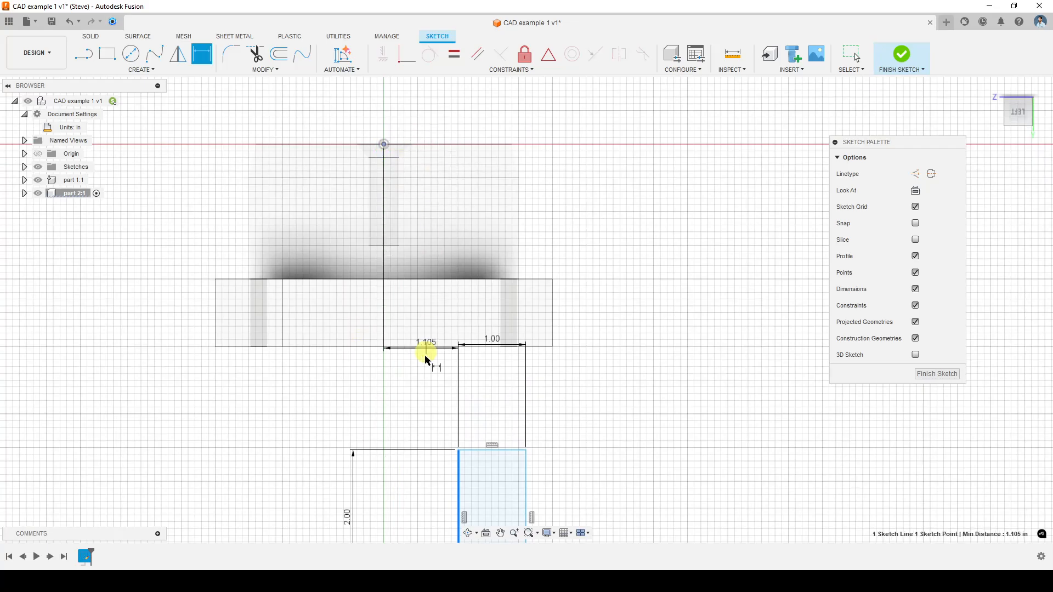
mouse_move(436, 528)
middle_down()
mouse_move(399, 454)
mouse_move(406, 420)
middle_up()
click(393, 407)
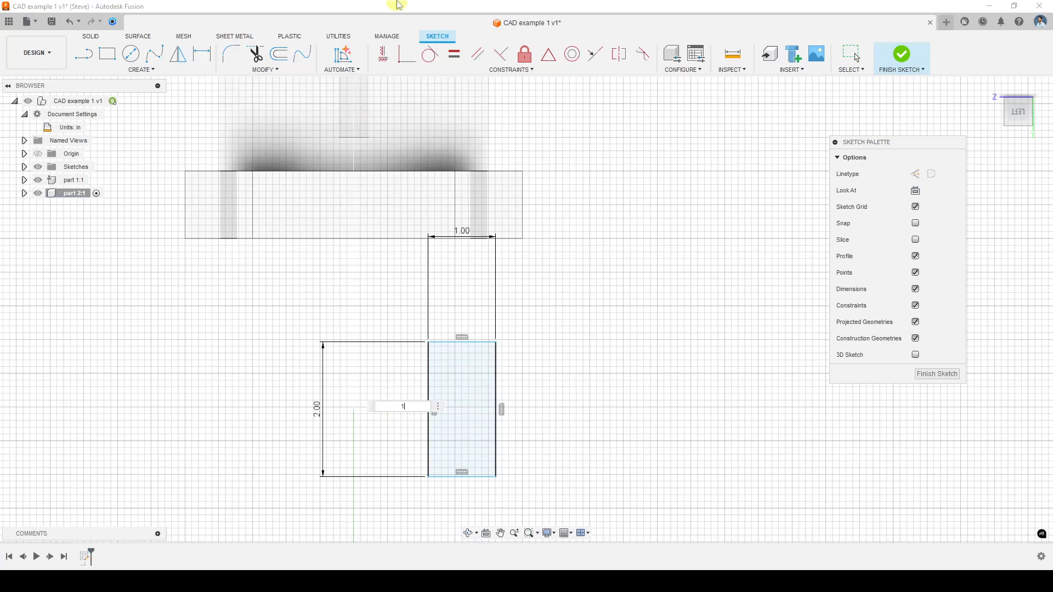
text(1)
key(Return)
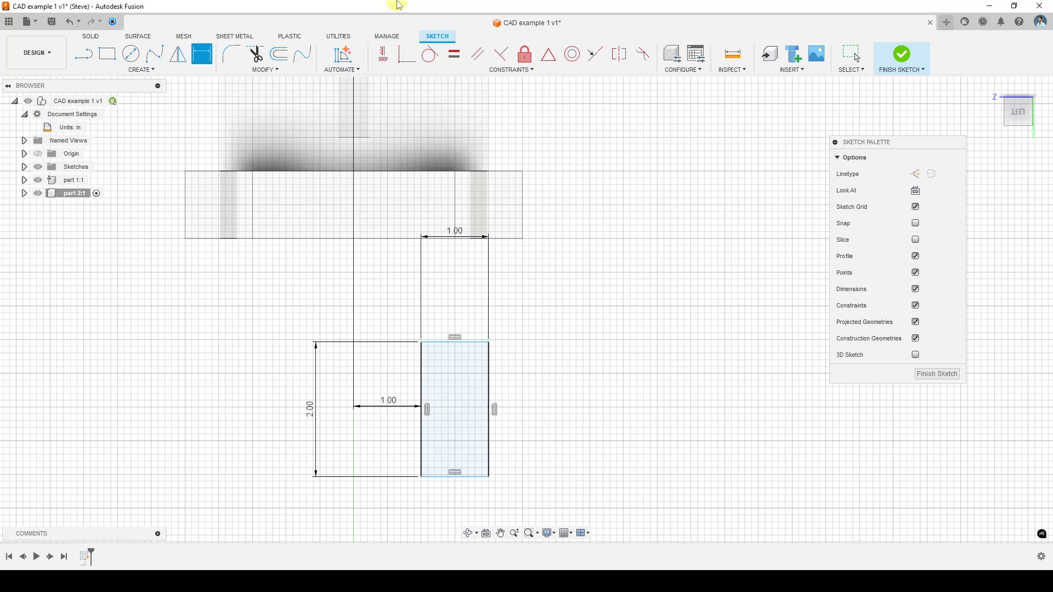
Draw a three-point arc bulging outward between the upper and lower corners of the rectangle's outer vertical side, with a radius of about 1 in
scroll(449, 447, up, 2)
scroll(439, 445, down, 4)
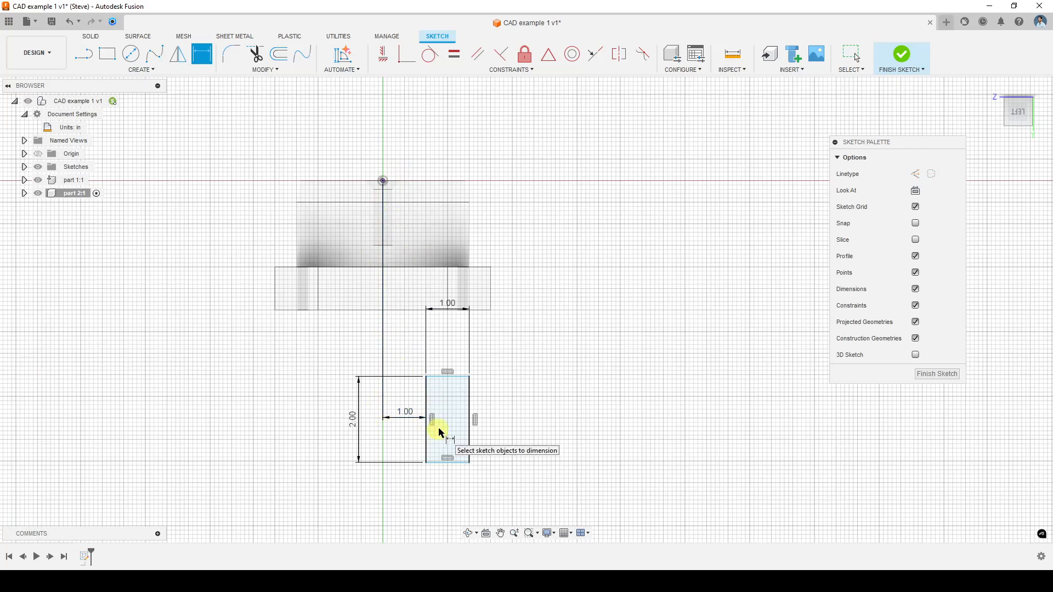
scroll(477, 439, up, 5)
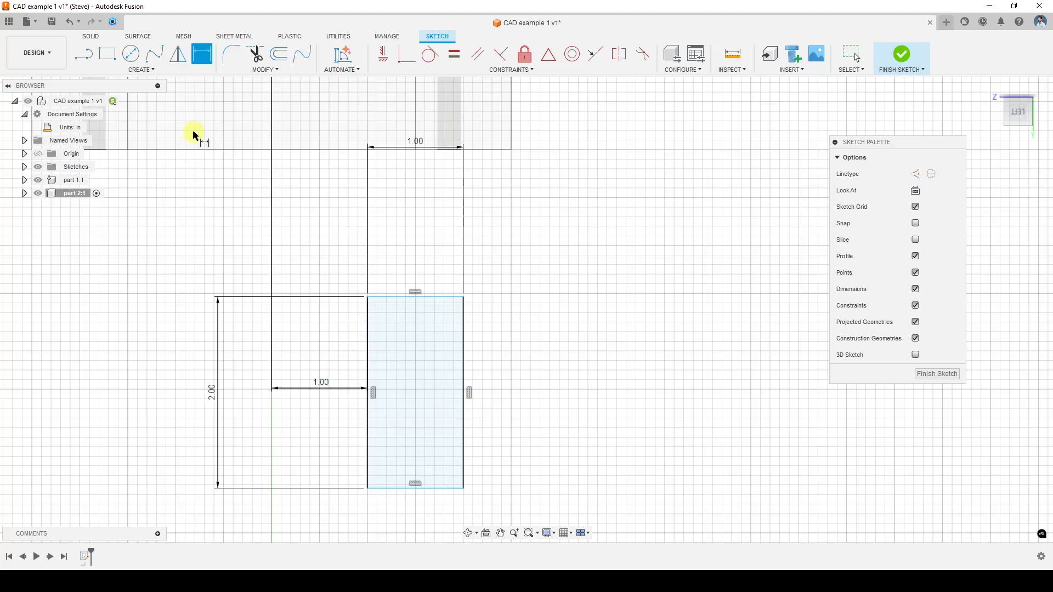
click(144, 71)
mouse_move(158, 114)
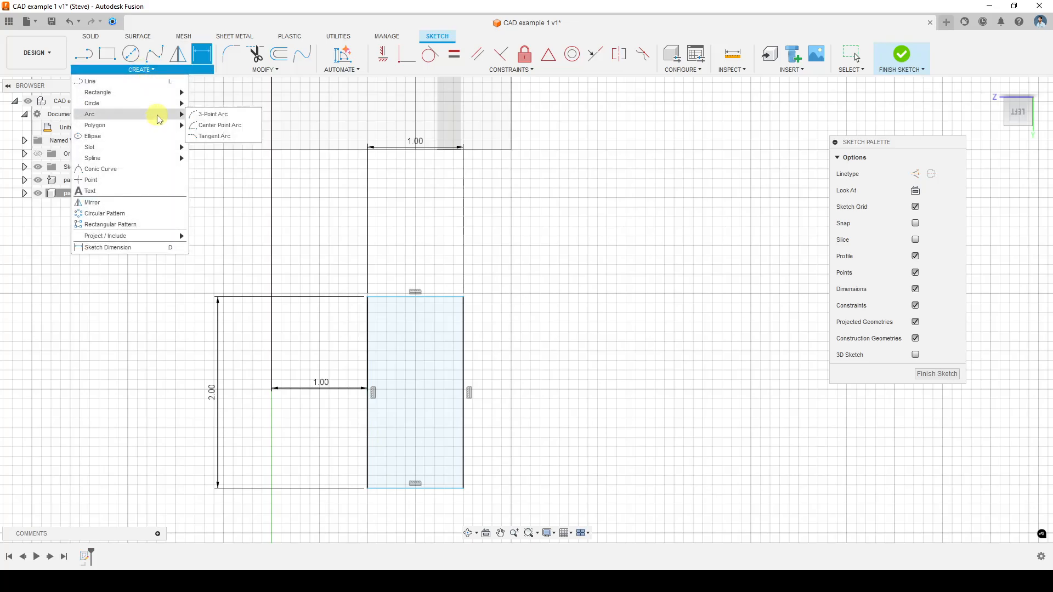
click(230, 115)
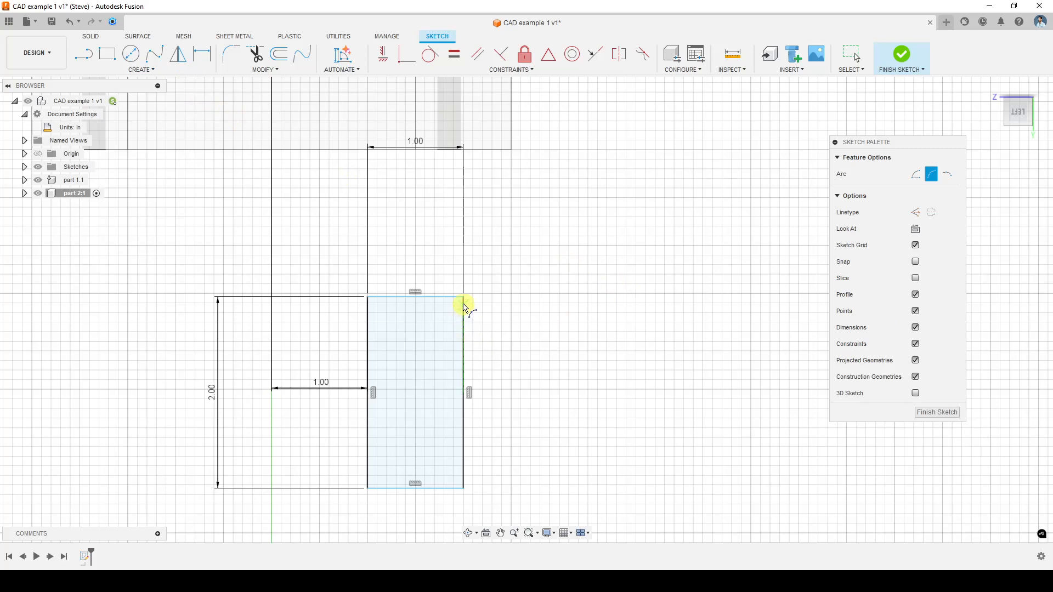
click(464, 297)
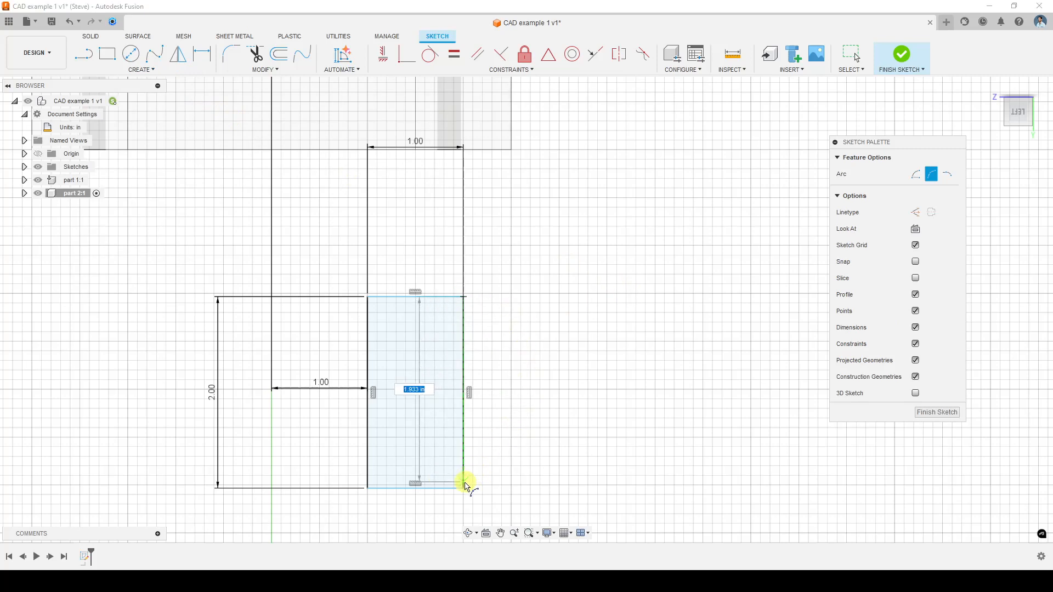
click(464, 487)
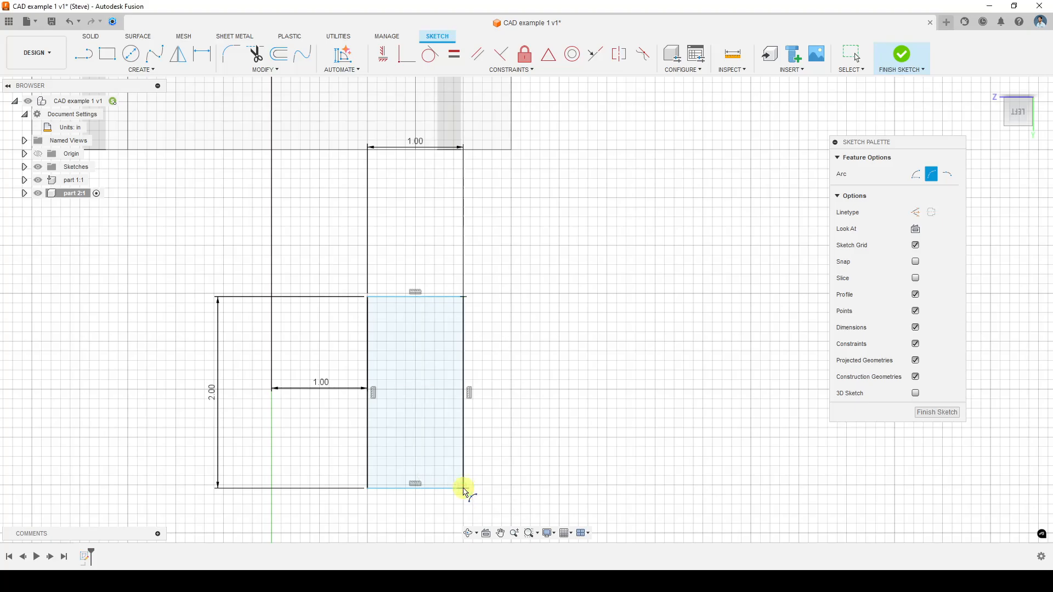
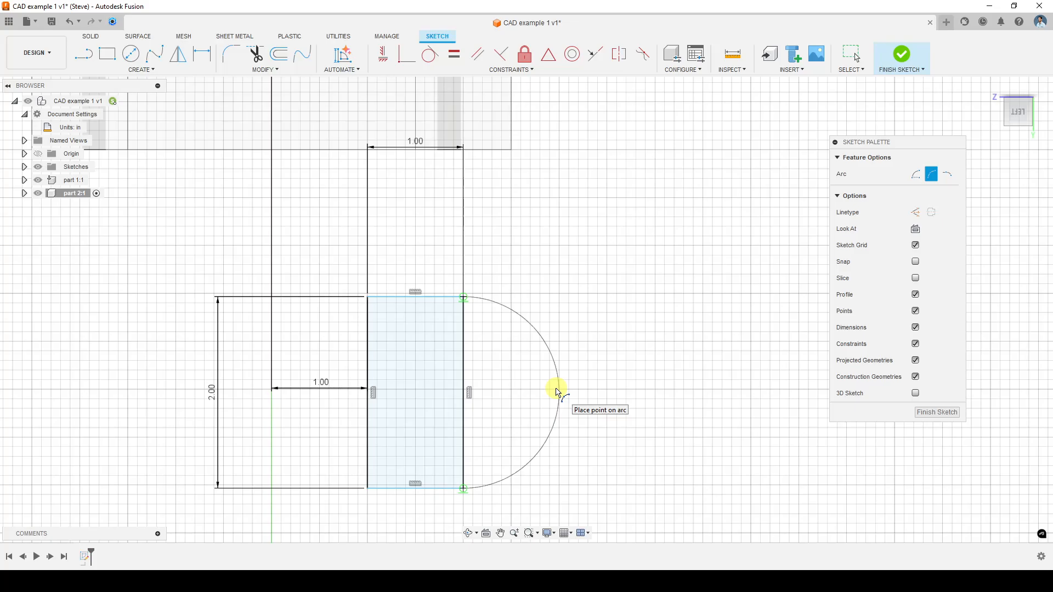
click(556, 390)
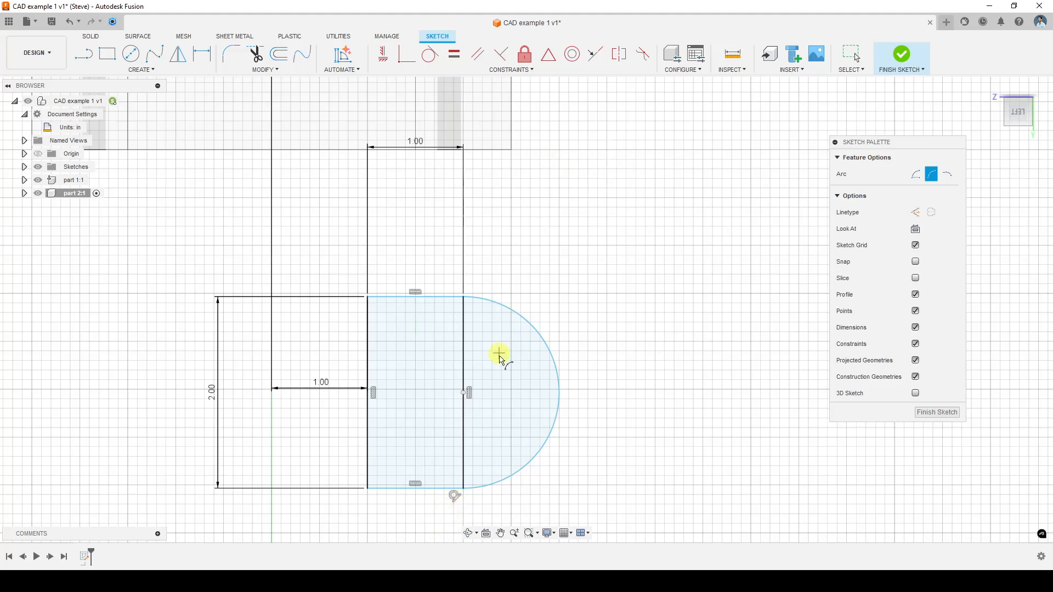
Try to make the arc tangent to the rectangle's upper horizontal edge
click(523, 74)
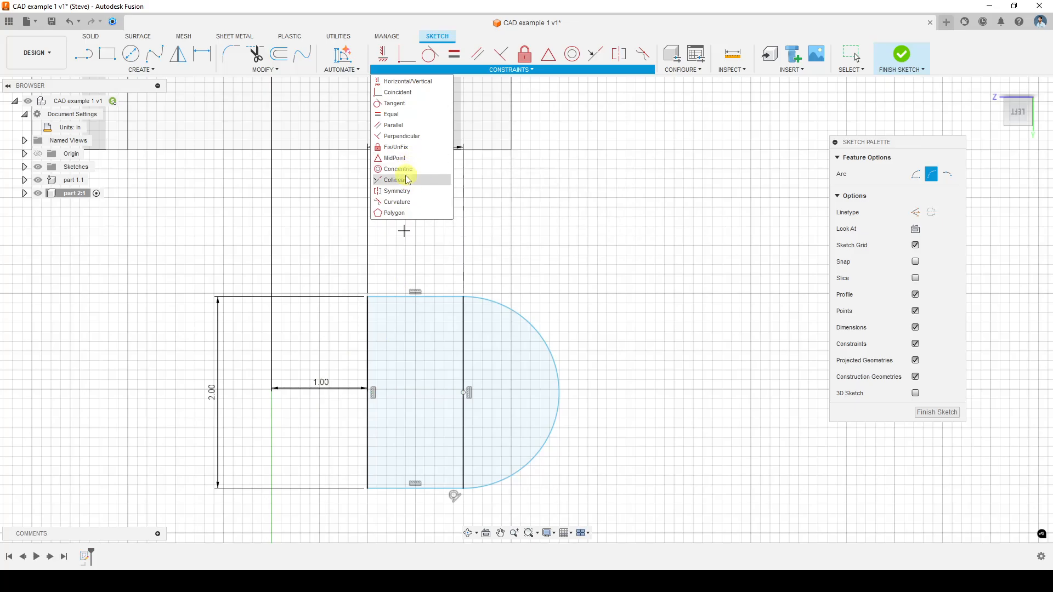
click(403, 104)
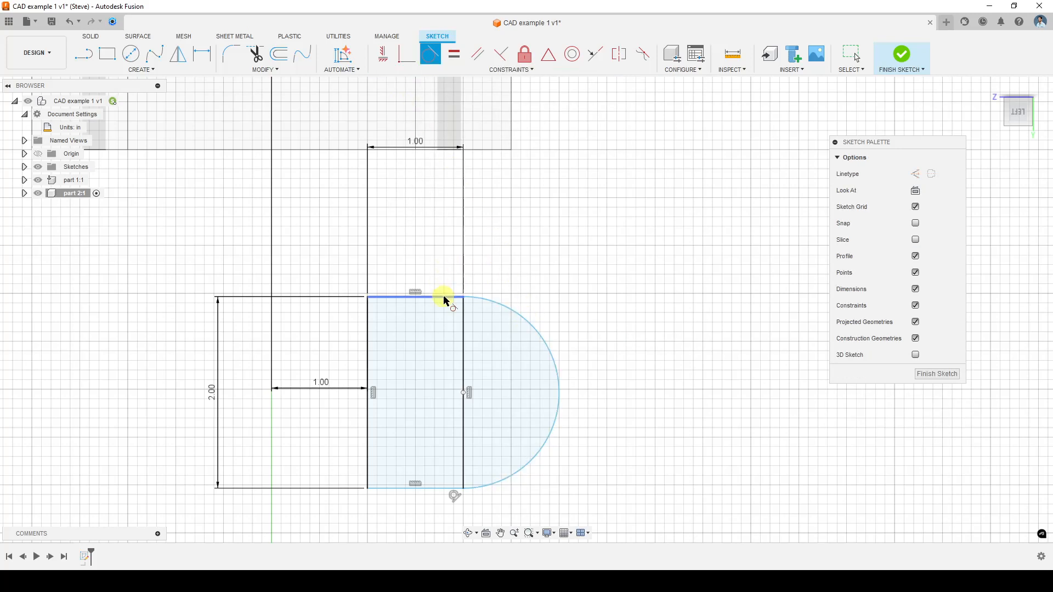
click(505, 310)
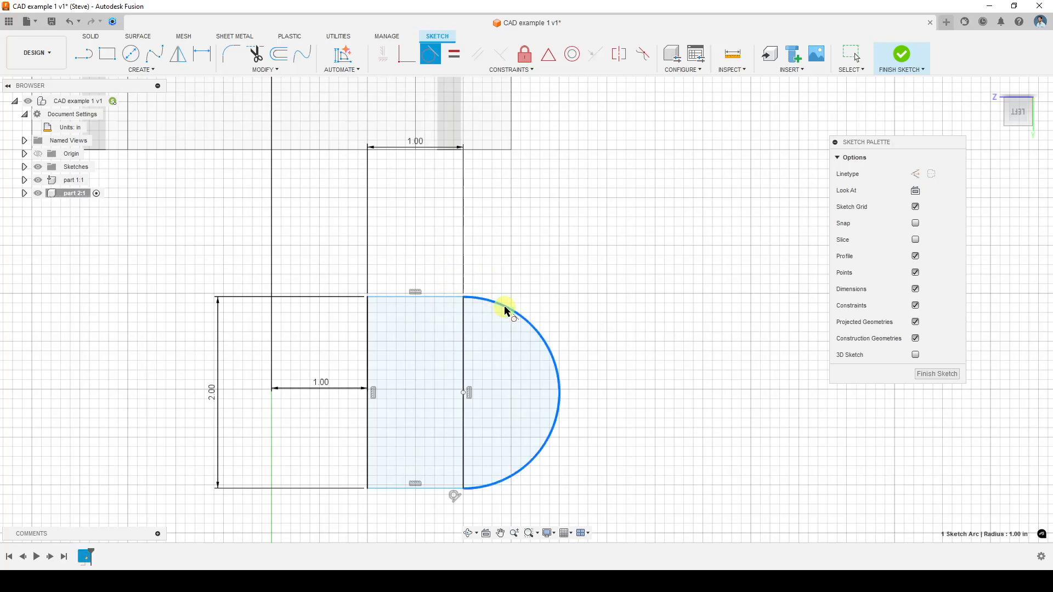
click(446, 302)
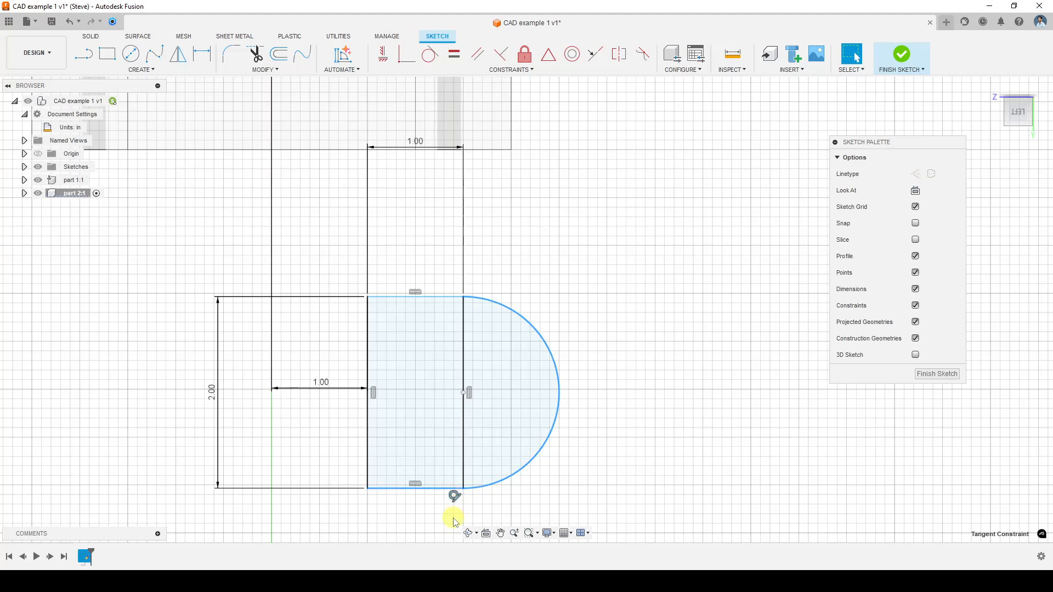
Delete the tangent constraint at the arc's lower end and pull the arc inward to a radius of about 1.06 in
right_click(458, 503)
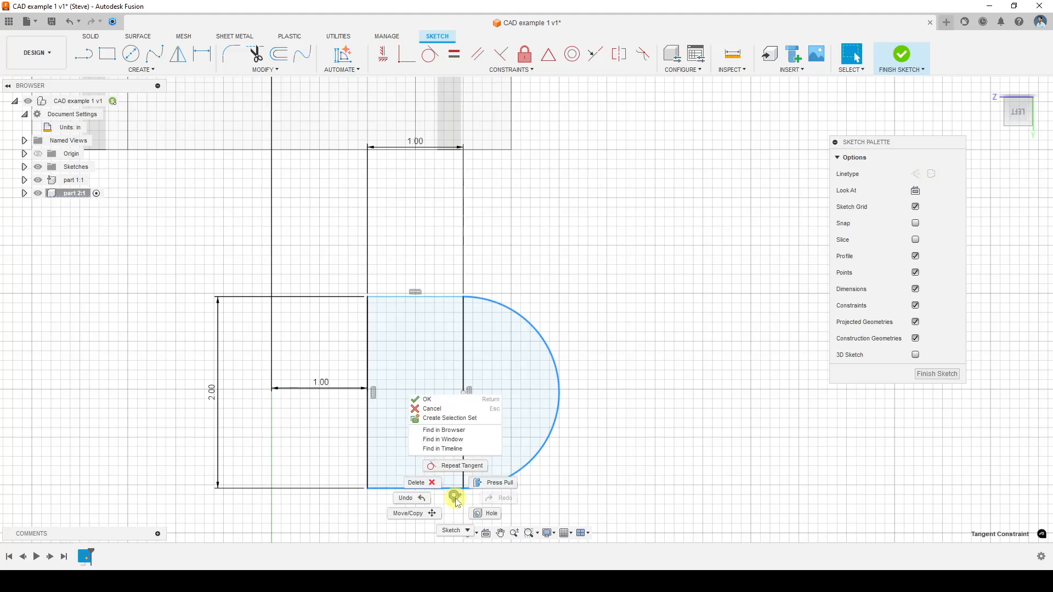
click(432, 483)
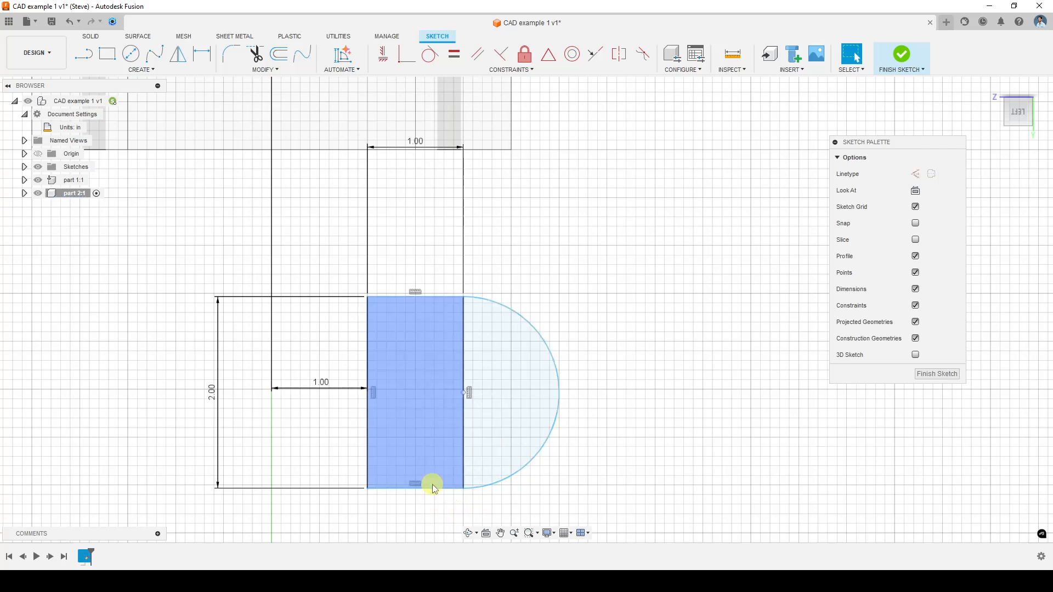
drag(559, 393, 531, 393)
Apply a Tangent constraint between the rectangle's upper horizontal edge and the arc
click(533, 71)
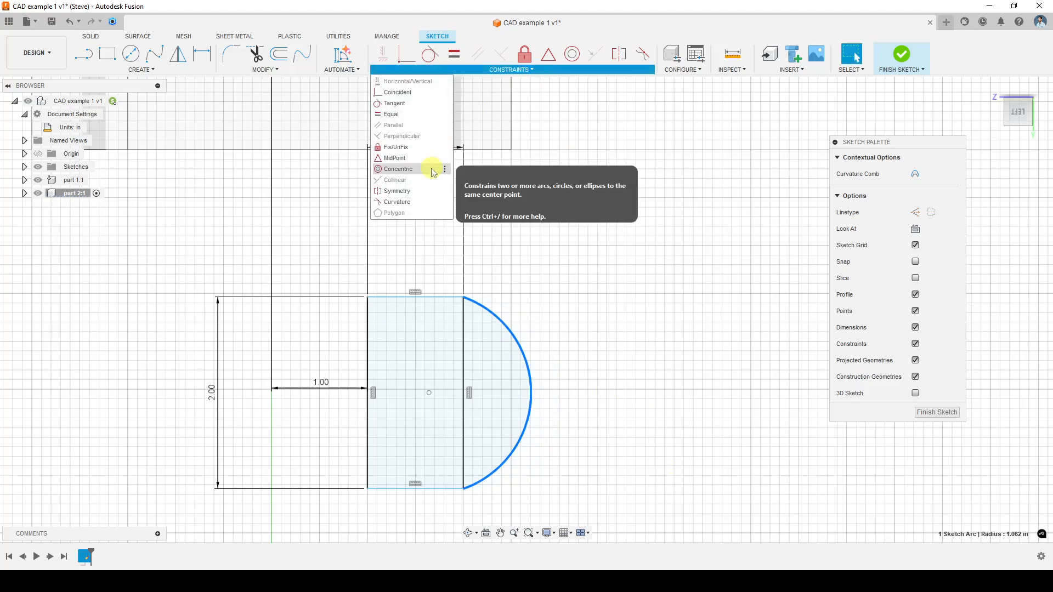
click(406, 104)
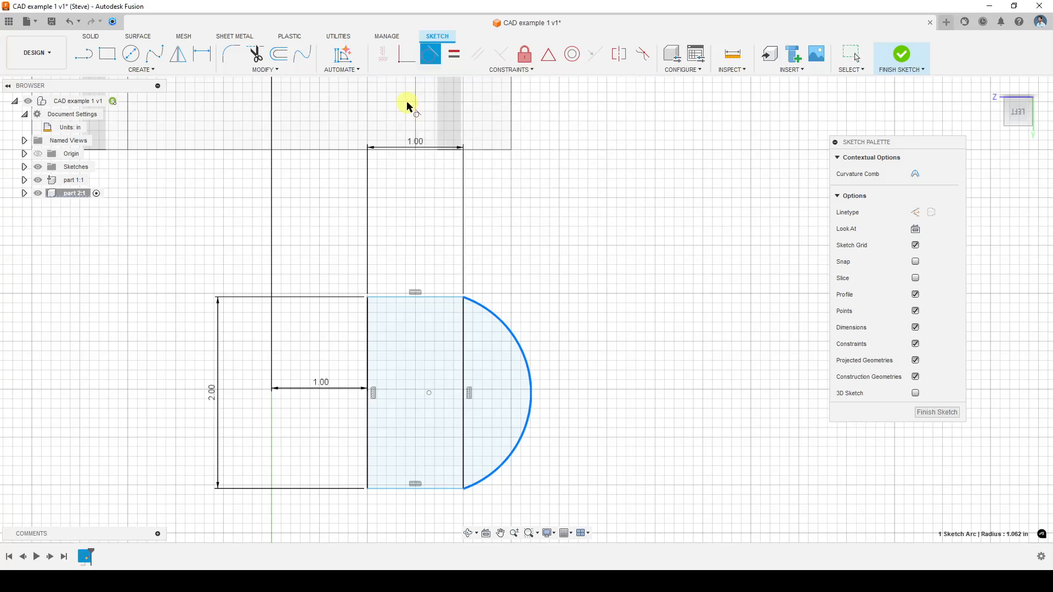
click(530, 381)
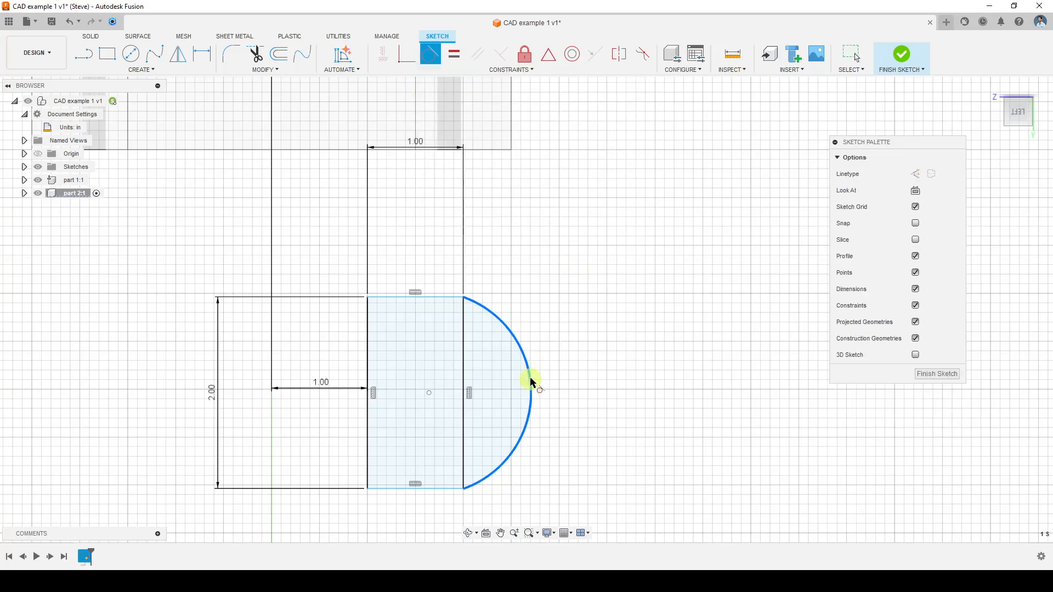
click(436, 297)
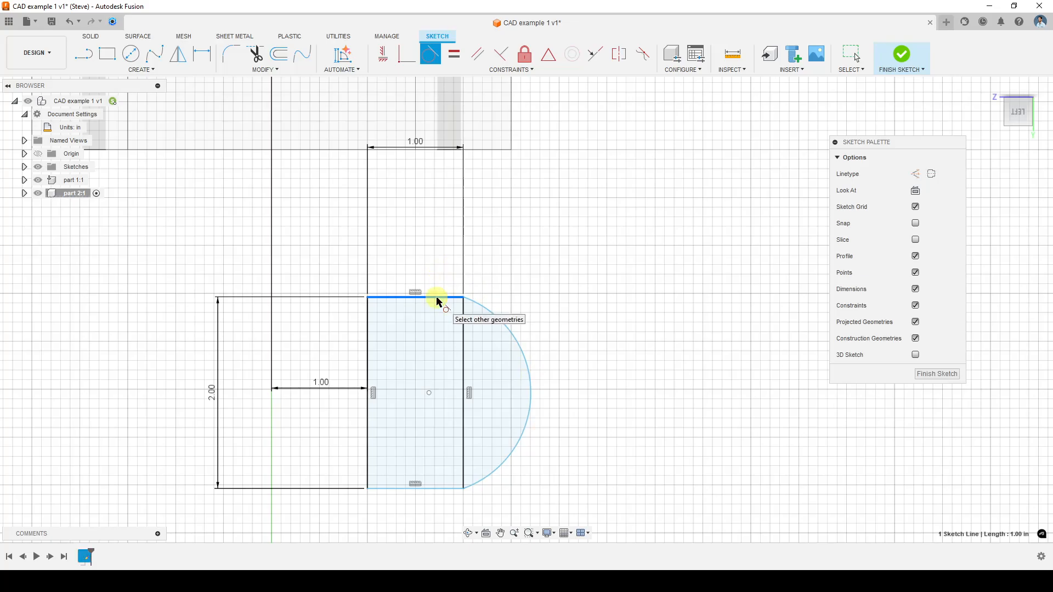
click(502, 325)
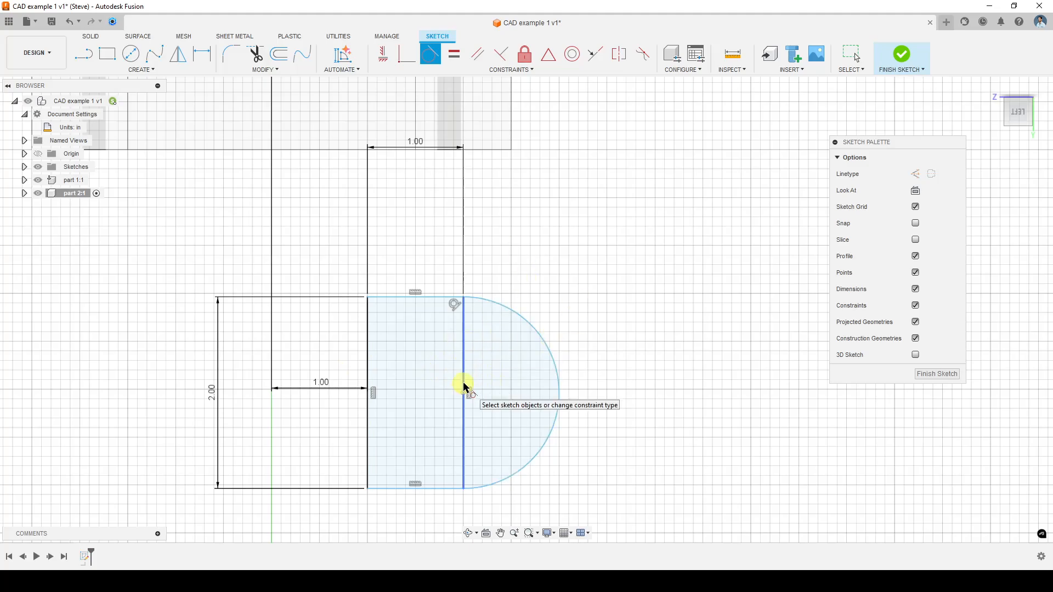
Trim the vertical line between the rectangle and the arc to leave one D-shaped profile, and finish the sketch
scroll(447, 392, up, 3)
scroll(454, 390, down, 5)
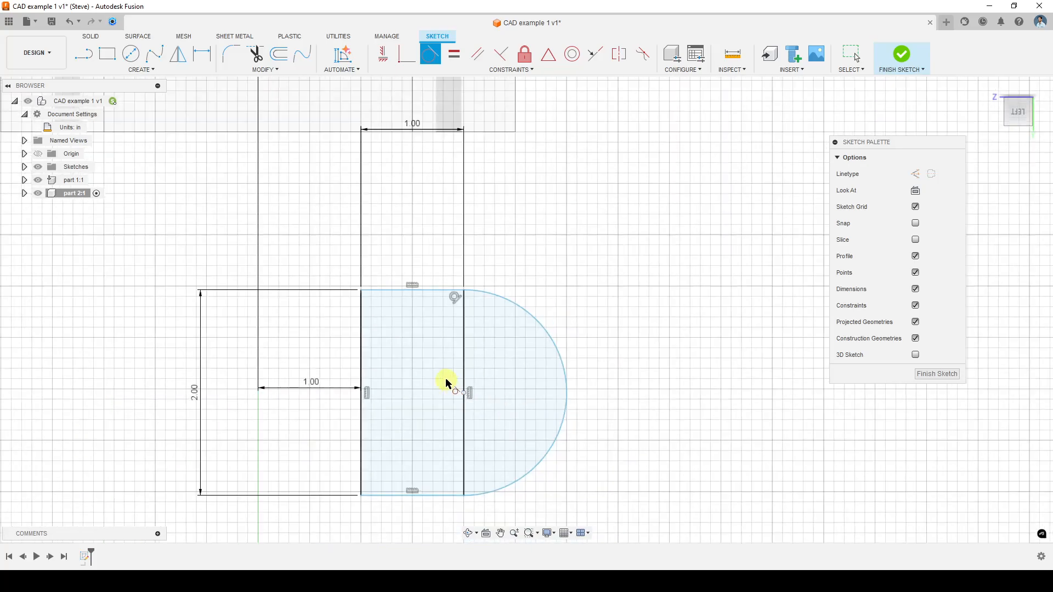
scroll(447, 351, up, 3)
scroll(453, 383, down, 2)
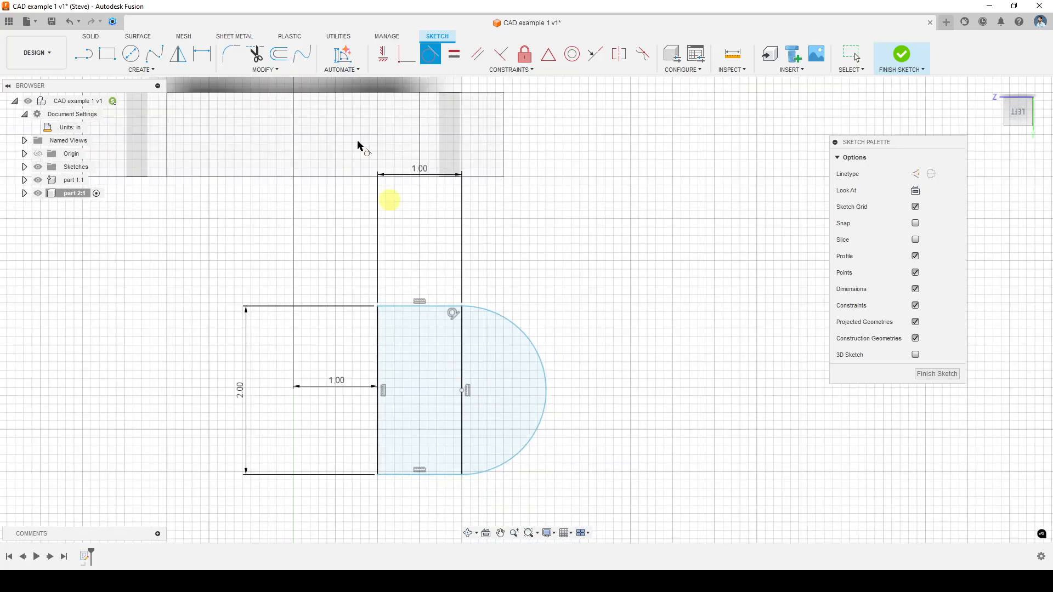
click(284, 71)
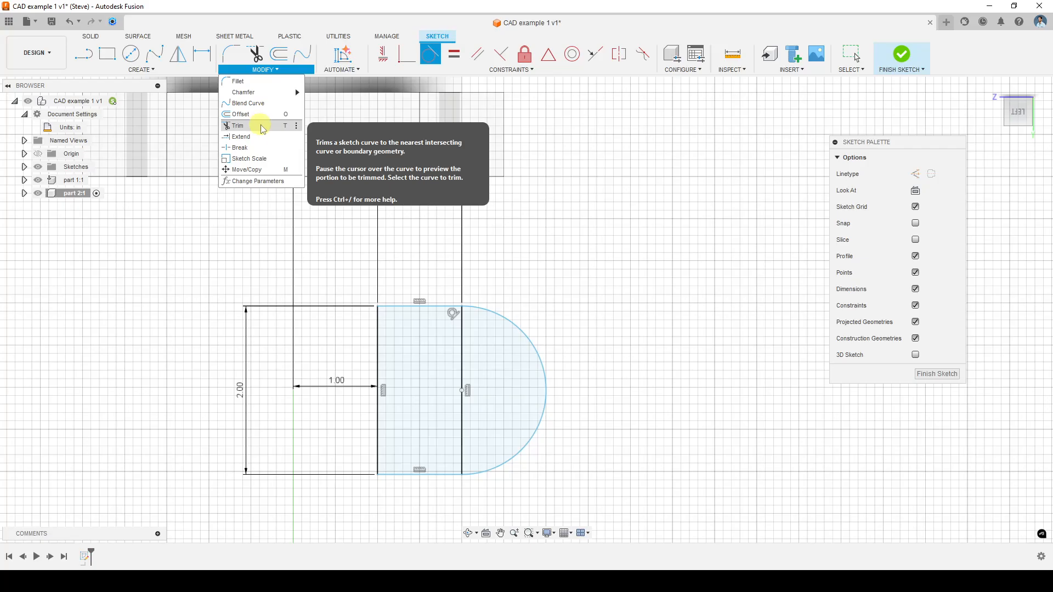
click(262, 127)
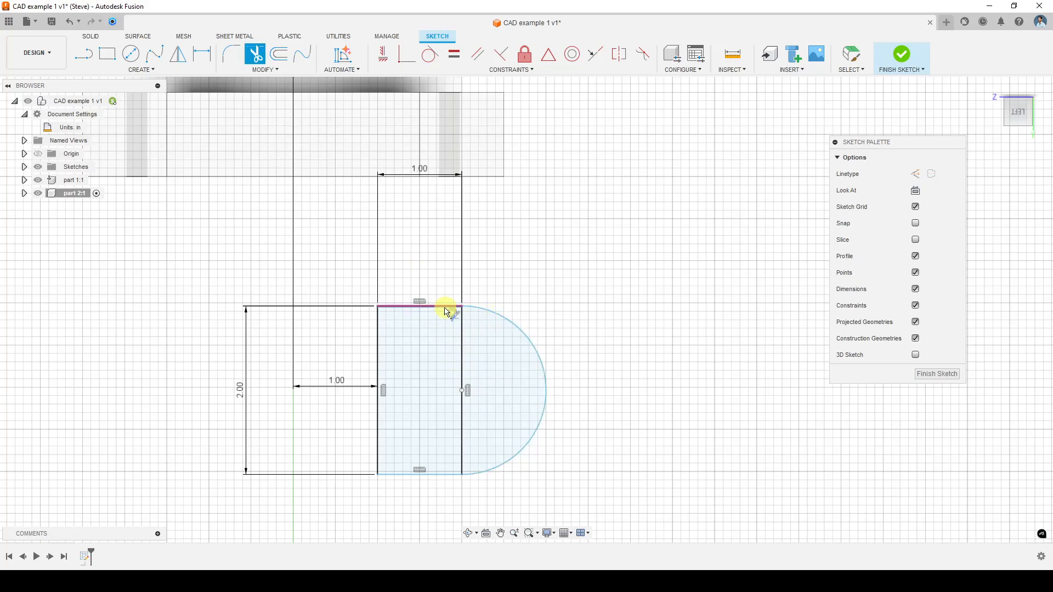
click(463, 361)
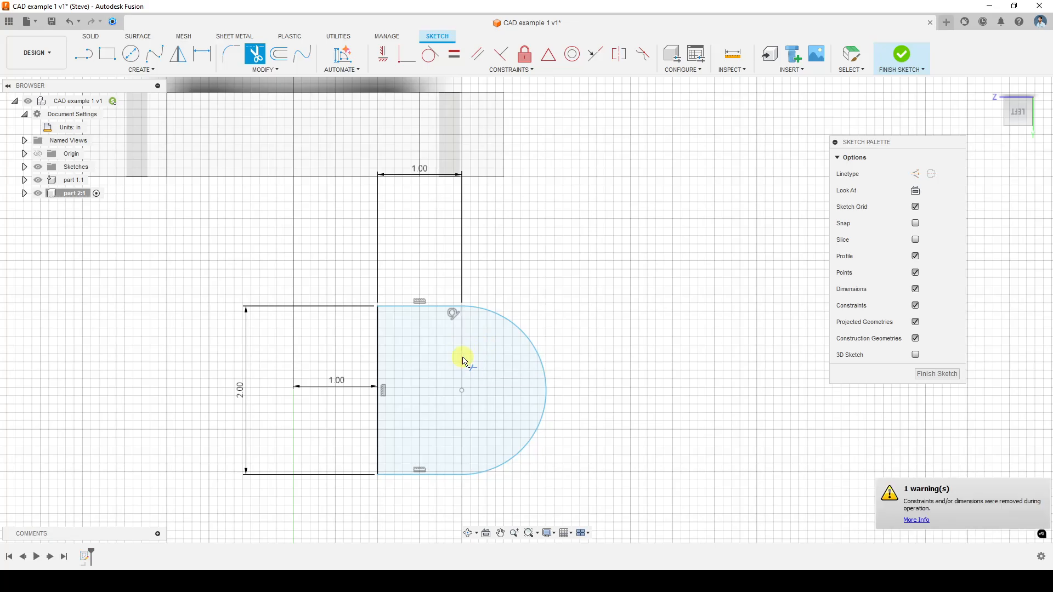
scroll(586, 296, up, 2)
scroll(585, 291, down, 3)
scroll(577, 222, down, 3)
scroll(533, 191, down, 1)
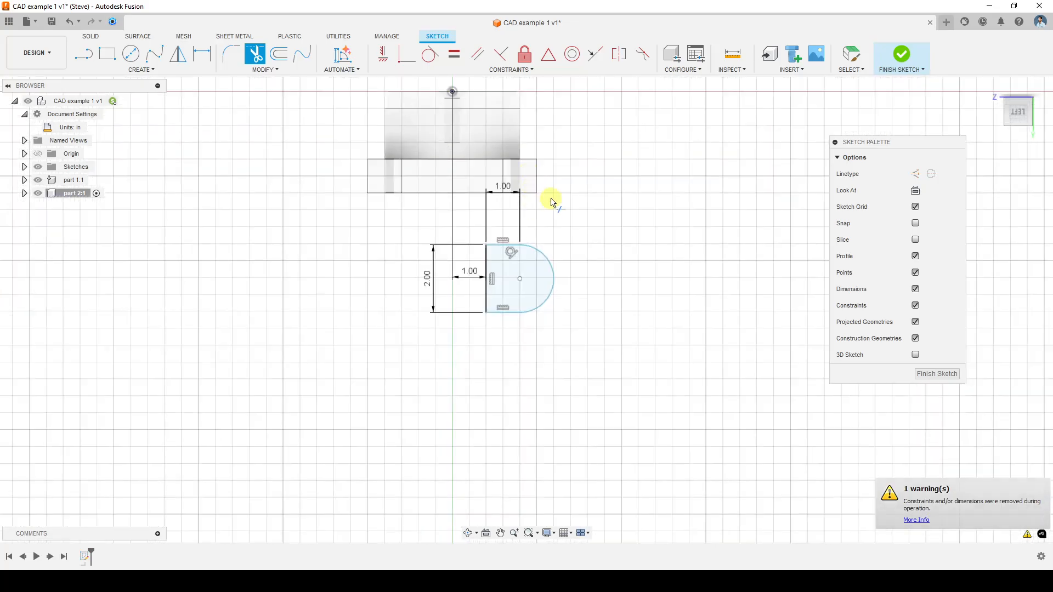
middle_drag(534, 228, 517, 294)
scroll(508, 276, up, 1)
scroll(515, 281, up, 1)
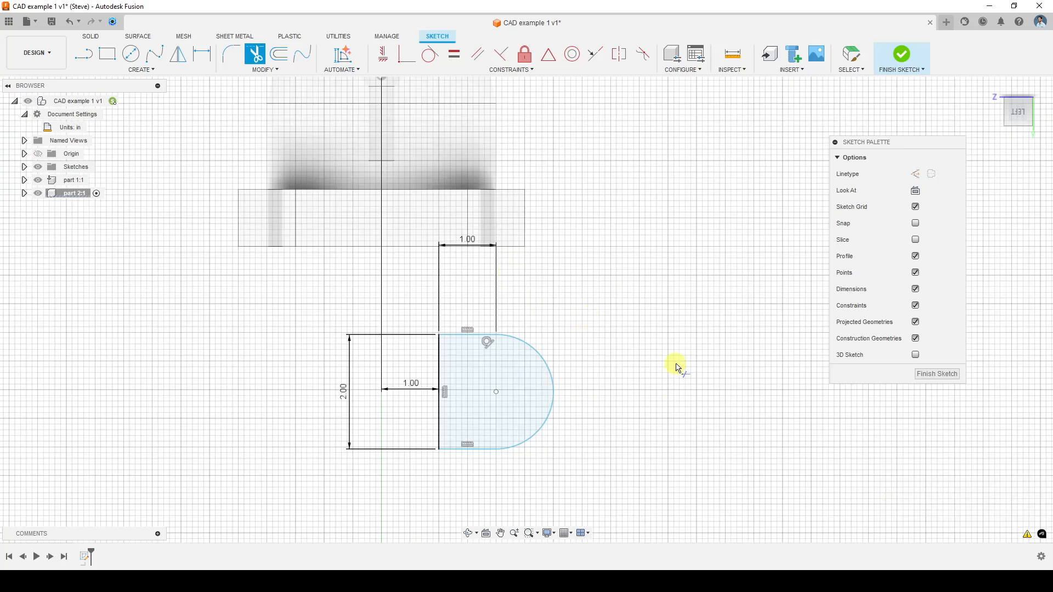
click(938, 373)
Revolve the D-shaped profile 360 degrees around the vertical Y origin axis as a new body in part 2
middle_drag(525, 450, 661, 363)
scroll(547, 375, up, 2)
scroll(548, 375, down, 1)
scroll(553, 372, down, 1)
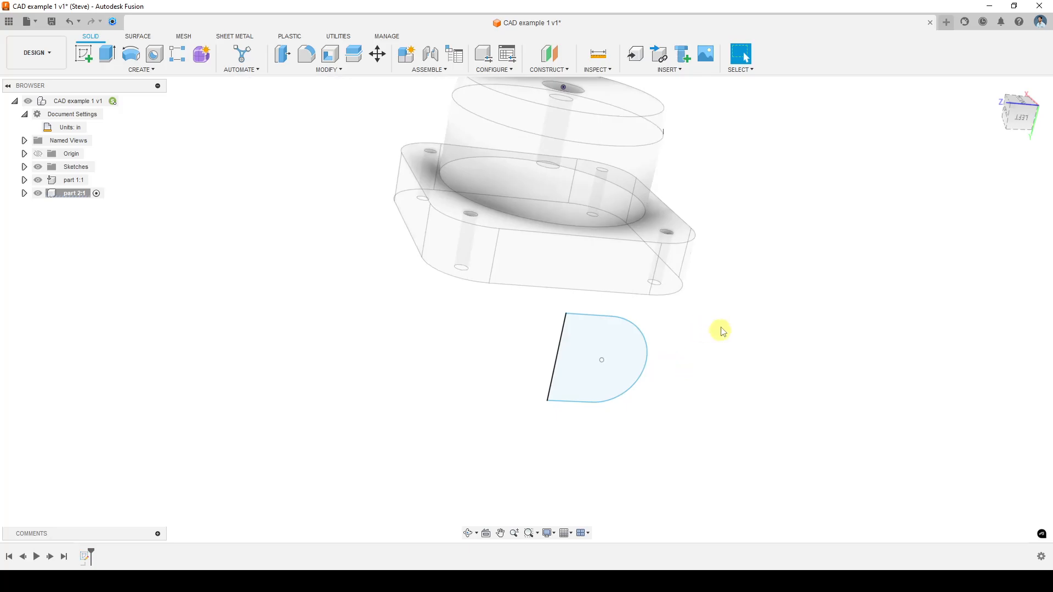
click(156, 71)
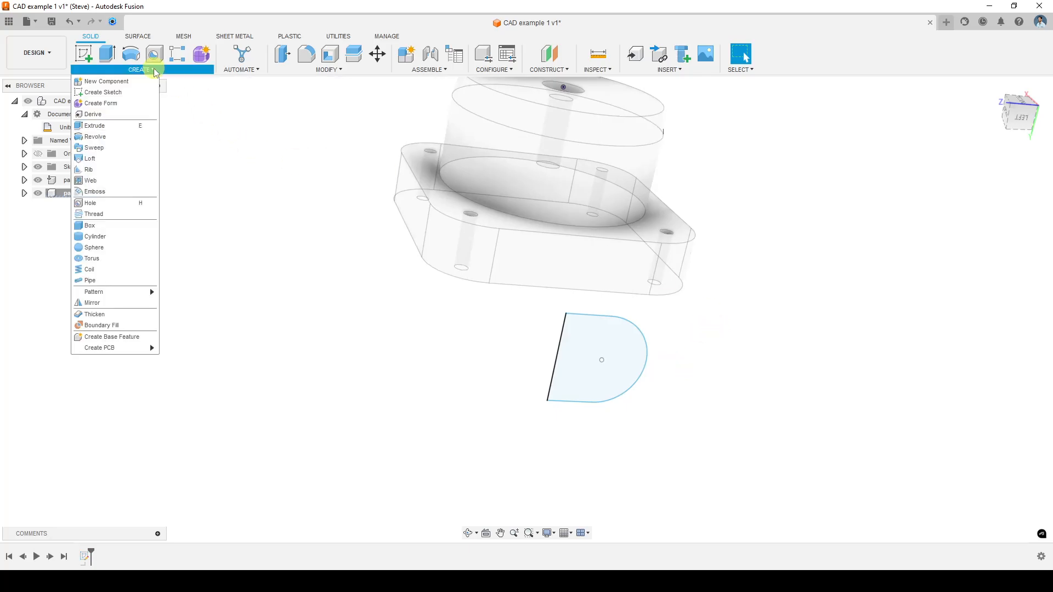
click(130, 142)
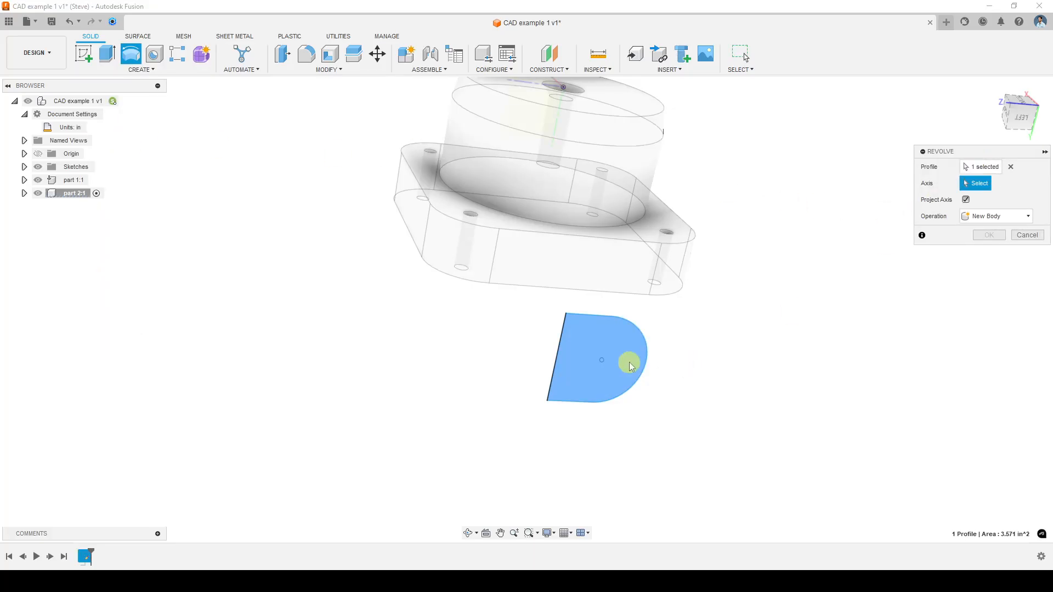
middle_drag(492, 310, 442, 343)
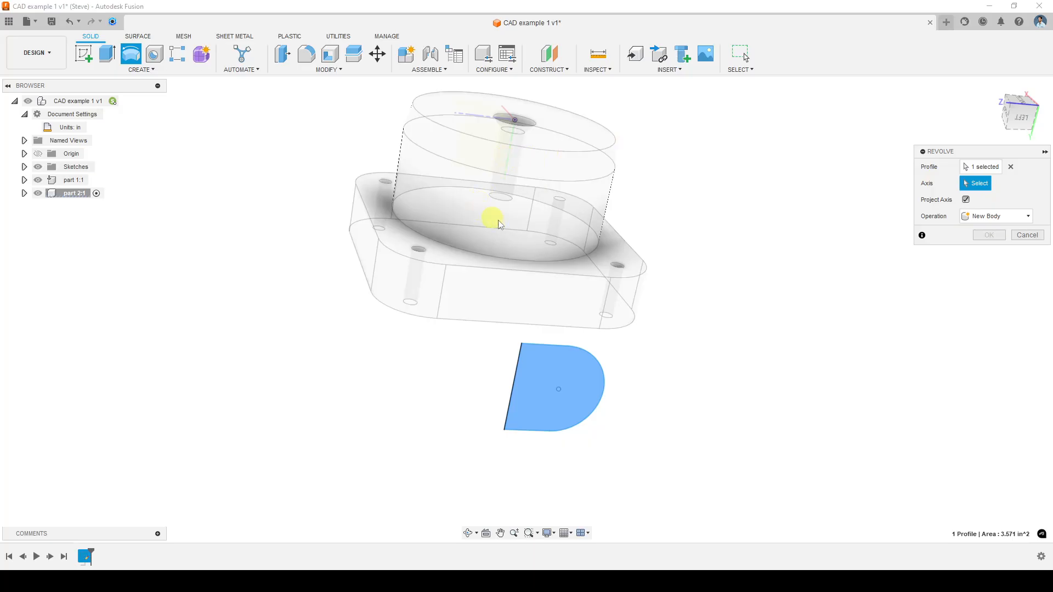
shift+middle_drag(514, 180, 509, 202)
scroll(509, 175, down, 2)
scroll(510, 171, up, 2)
scroll(514, 165, up, 4)
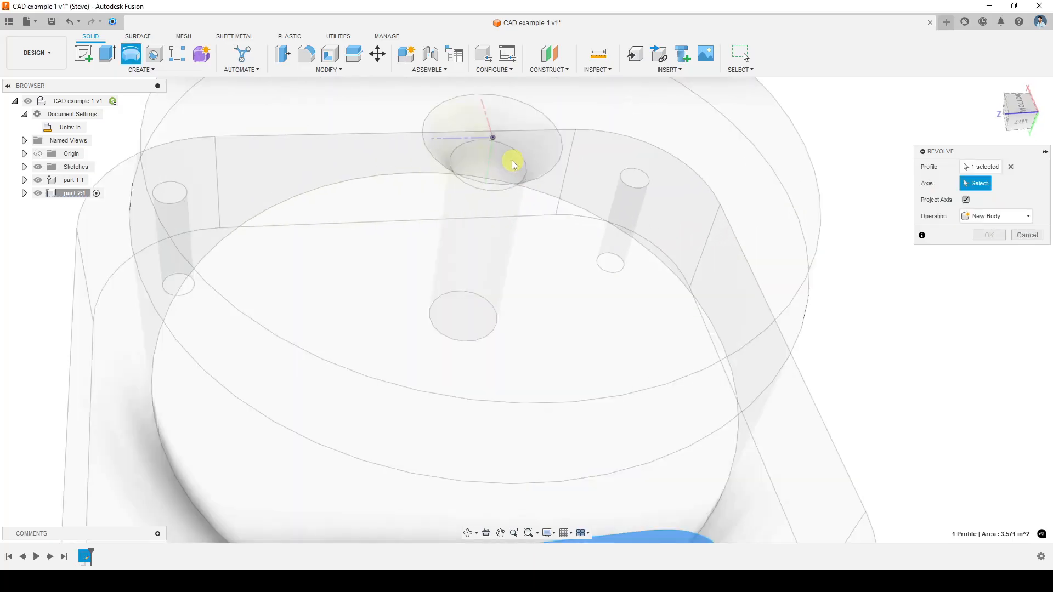
scroll(489, 159, down, 3)
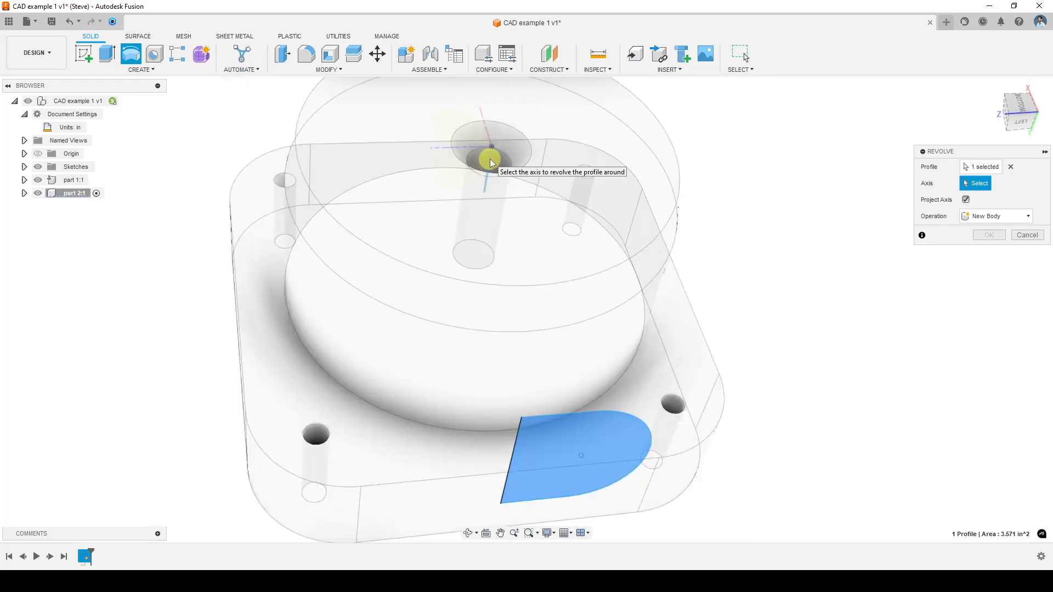
scroll(489, 159, up, 3)
scroll(489, 159, down, 2)
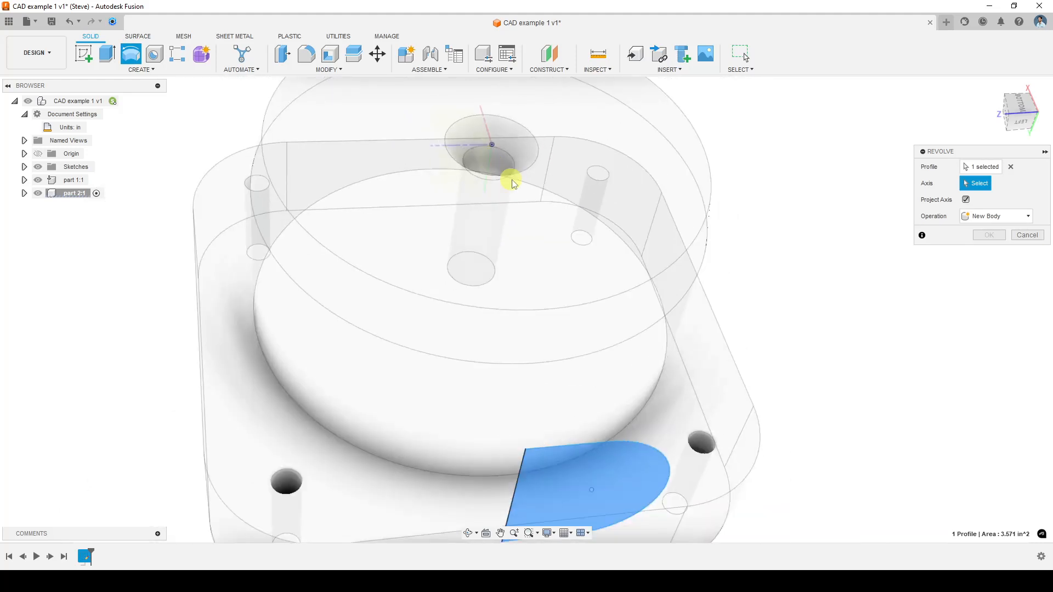
click(982, 191)
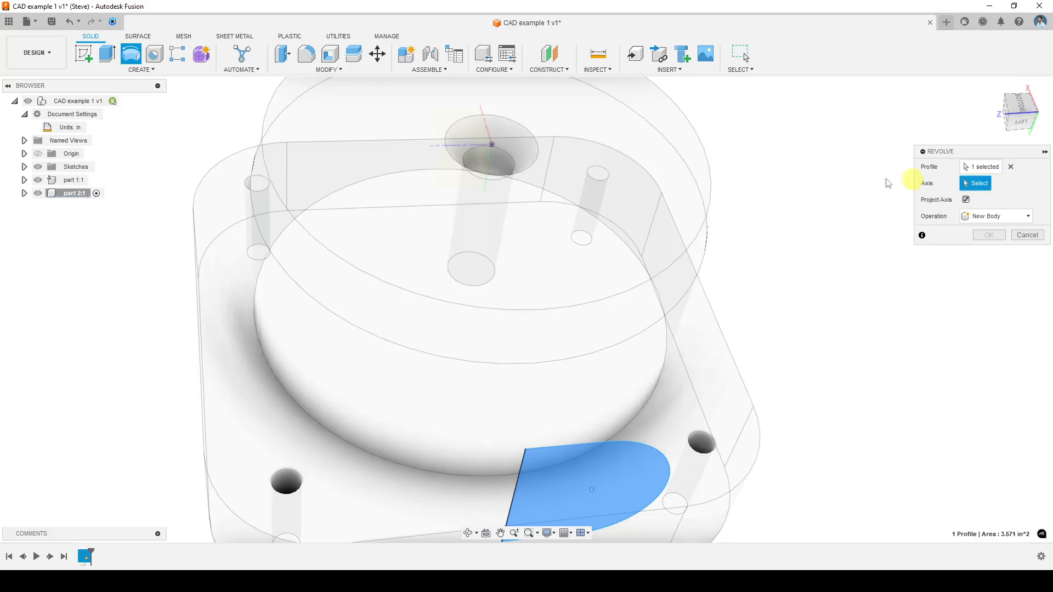
click(490, 169)
scroll(598, 185, up, 2)
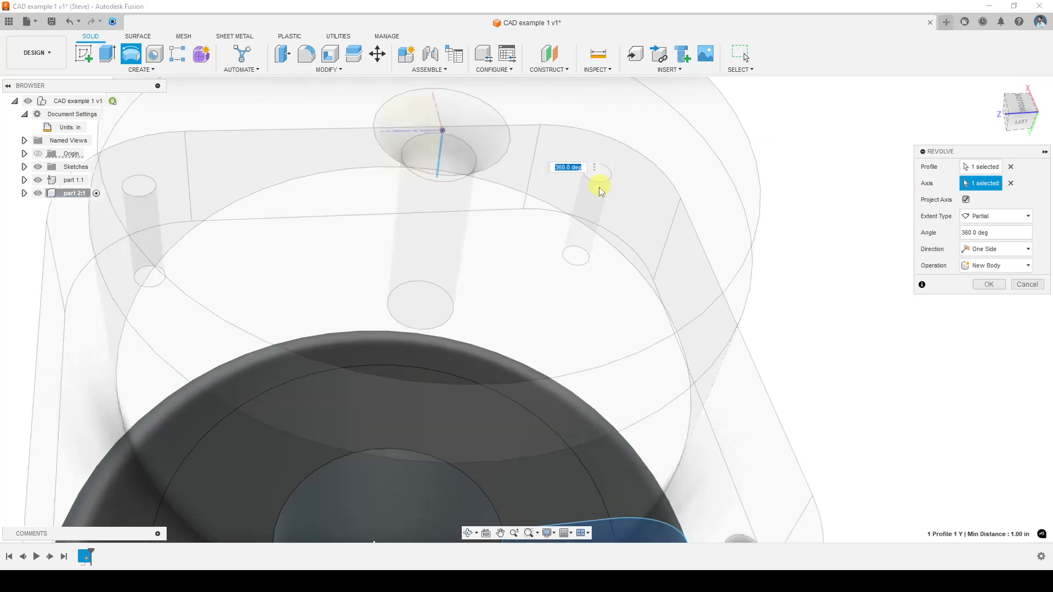
scroll(600, 192, down, 5)
scroll(608, 213, down, 2)
scroll(609, 388, up, 2)
middle_drag(593, 380, 653, 384)
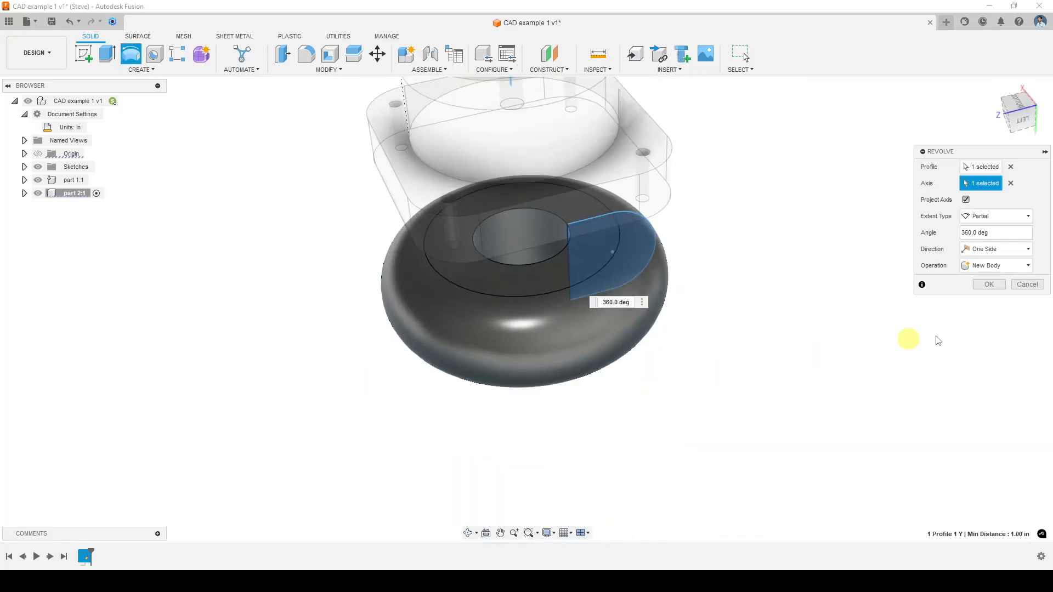
click(987, 288)
scroll(695, 355, up, 2)
scroll(683, 342, down, 4)
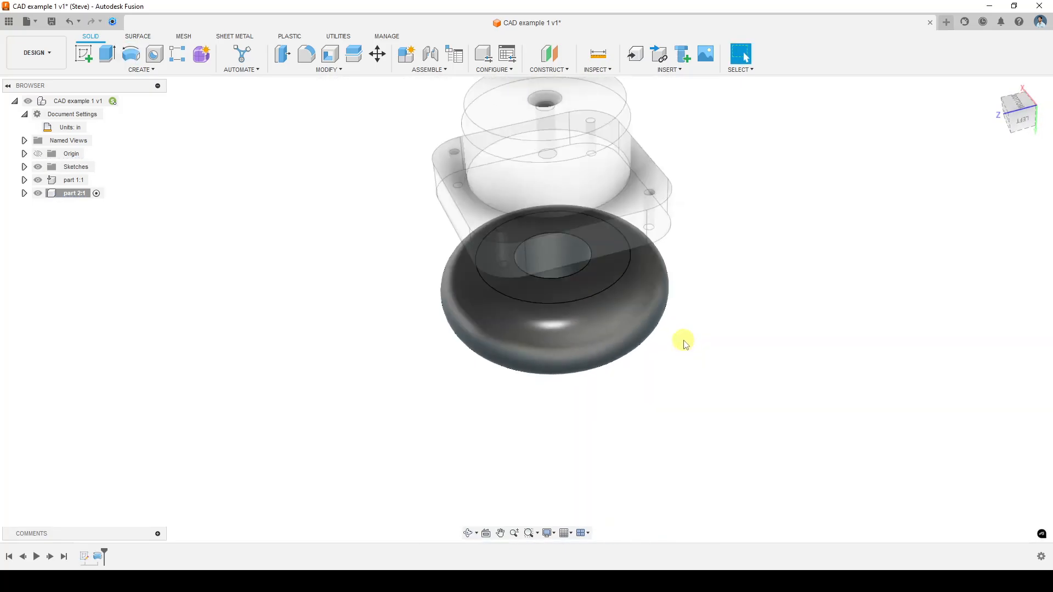
Activate the part 1 component for editing
shift+middle_drag(683, 351, 655, 307)
shift+middle_drag(645, 357, 644, 362)
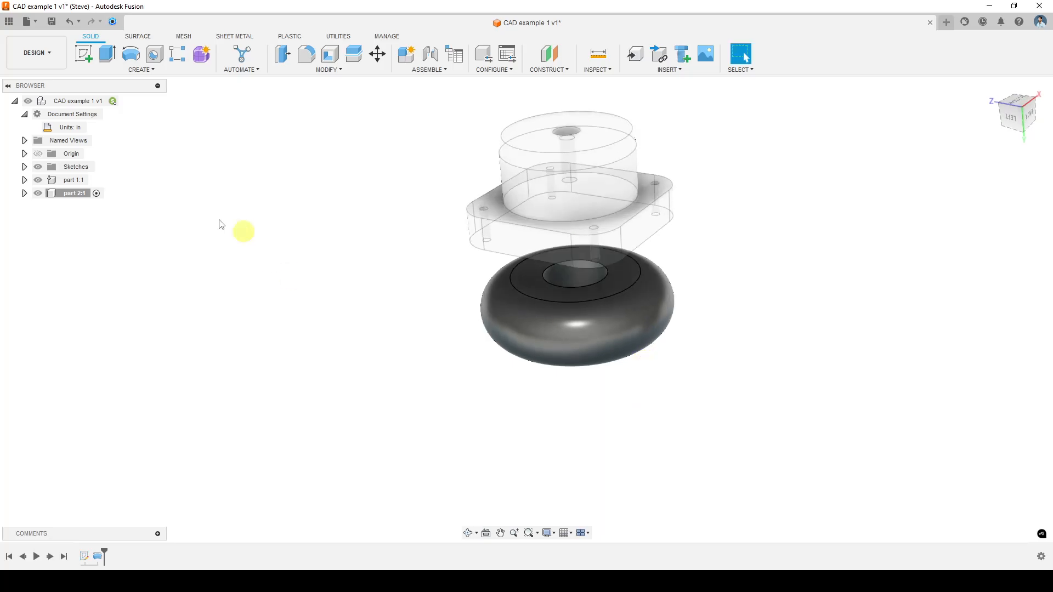
click(92, 180)
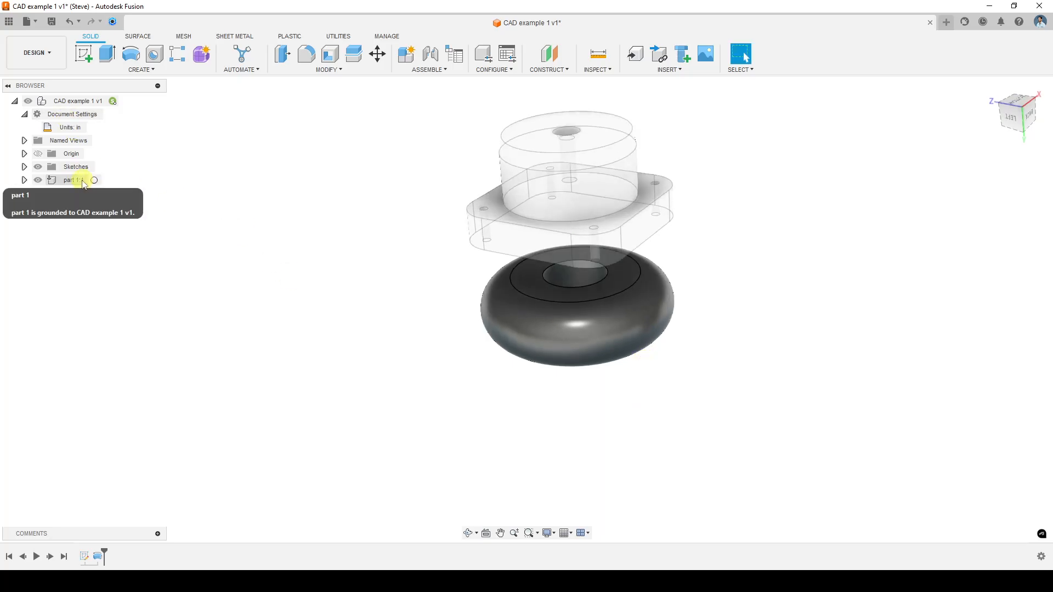
click(95, 180)
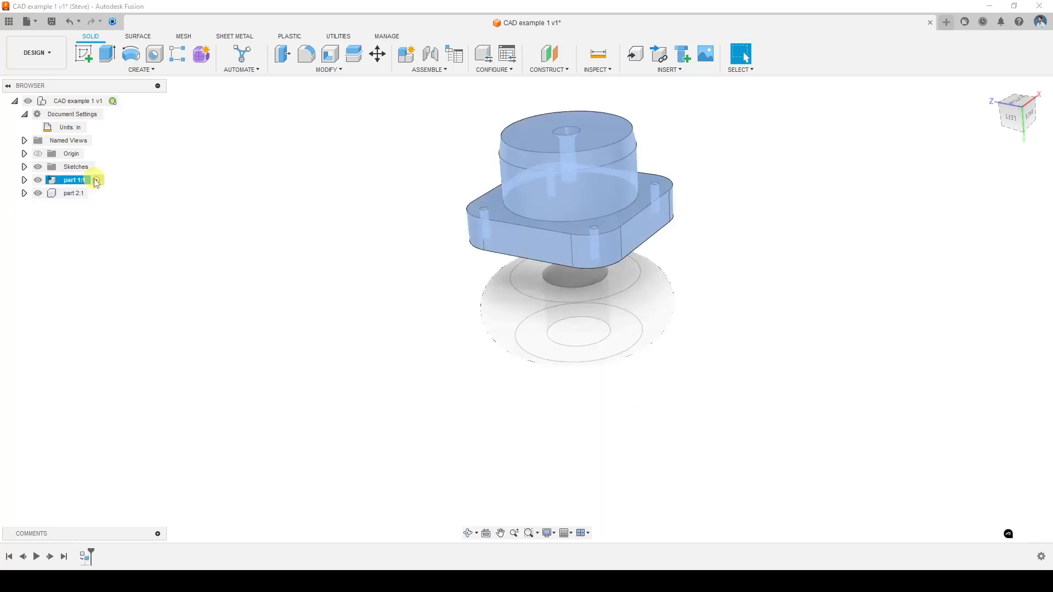
click(269, 169)
shift+middle_drag(384, 207, 324, 269)
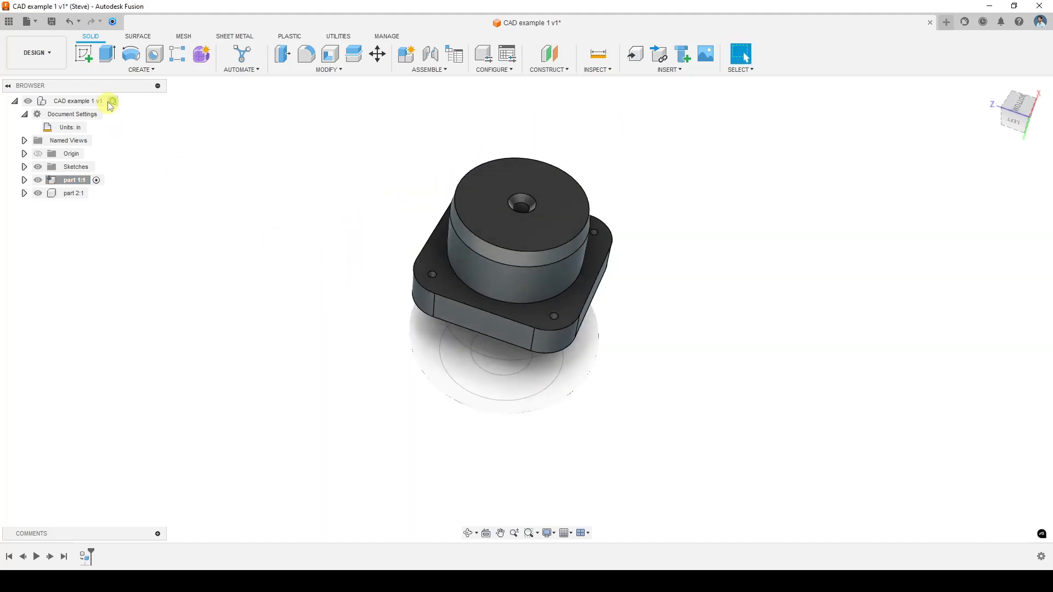
Activate the top-level CAD example 1 assembly so both components are fully displayed
click(125, 101)
click(667, 336)
shift+middle_drag(663, 364, 548, 340)
click(243, 238)
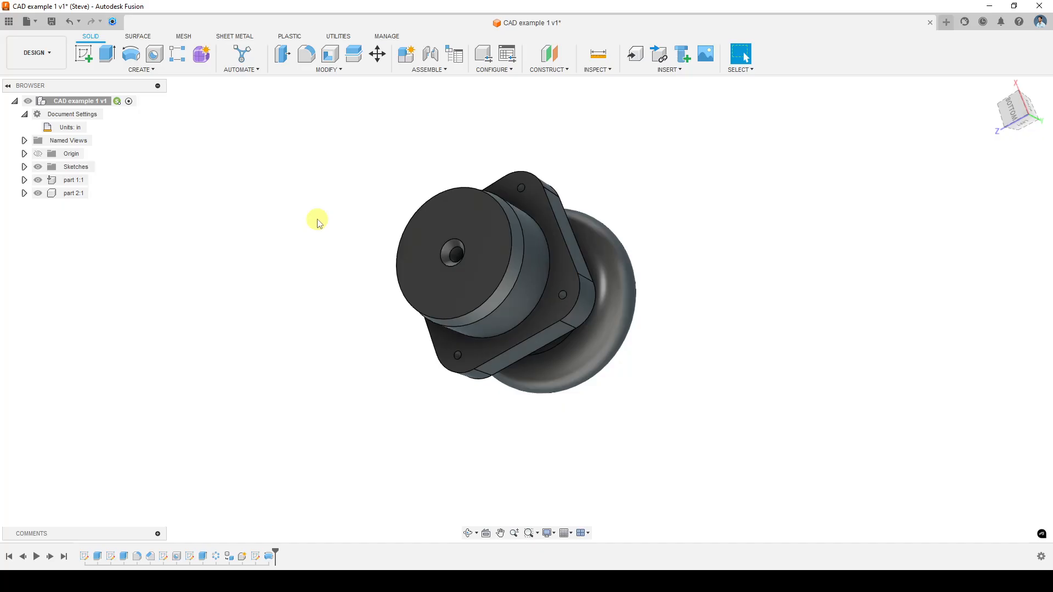
middle_drag(605, 418, 630, 392)
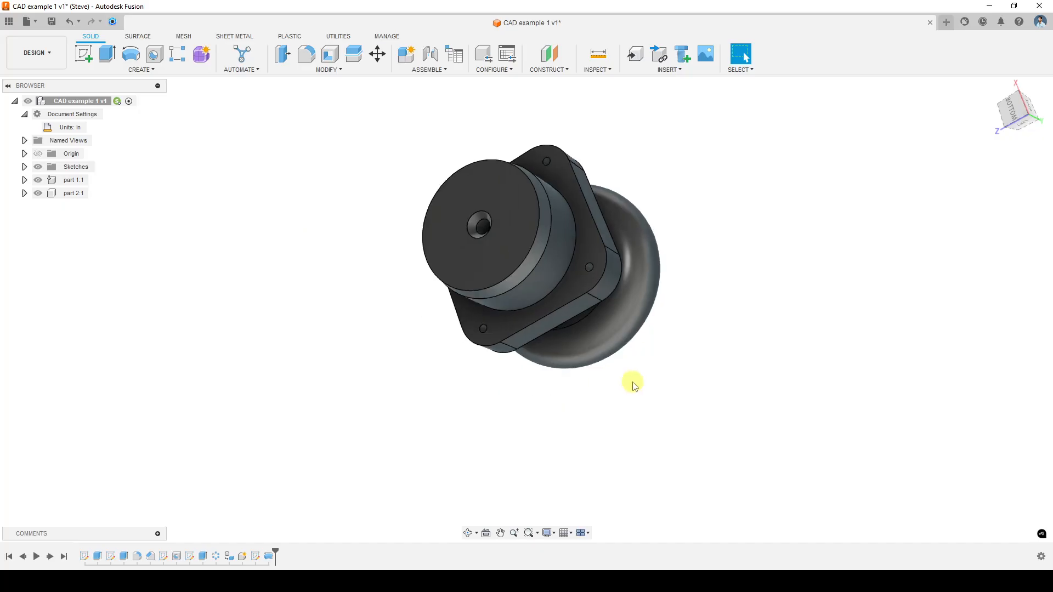
shift+middle_drag(728, 285, 625, 293)
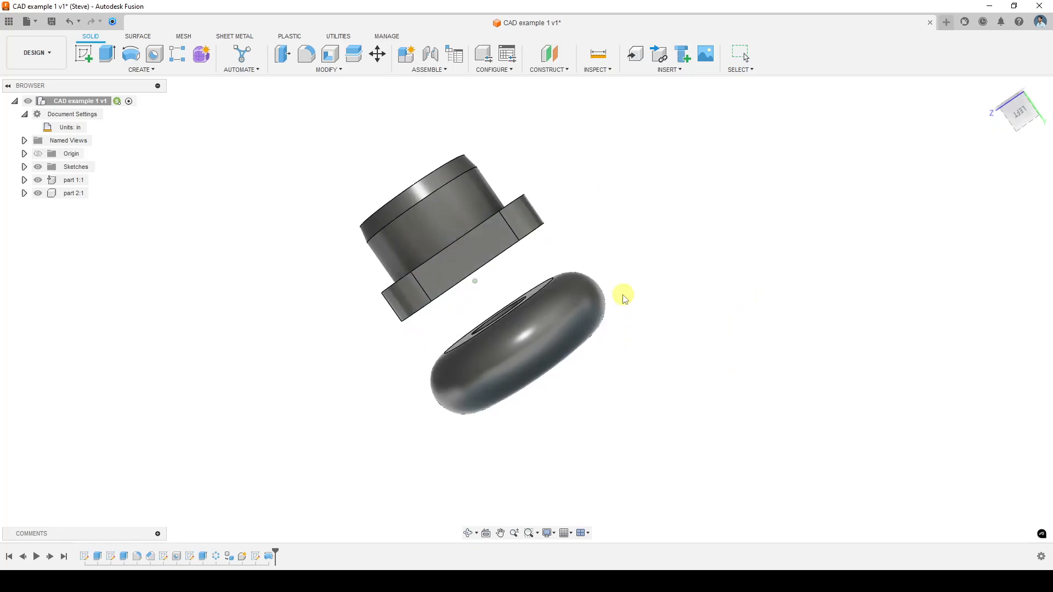
click(142, 70)
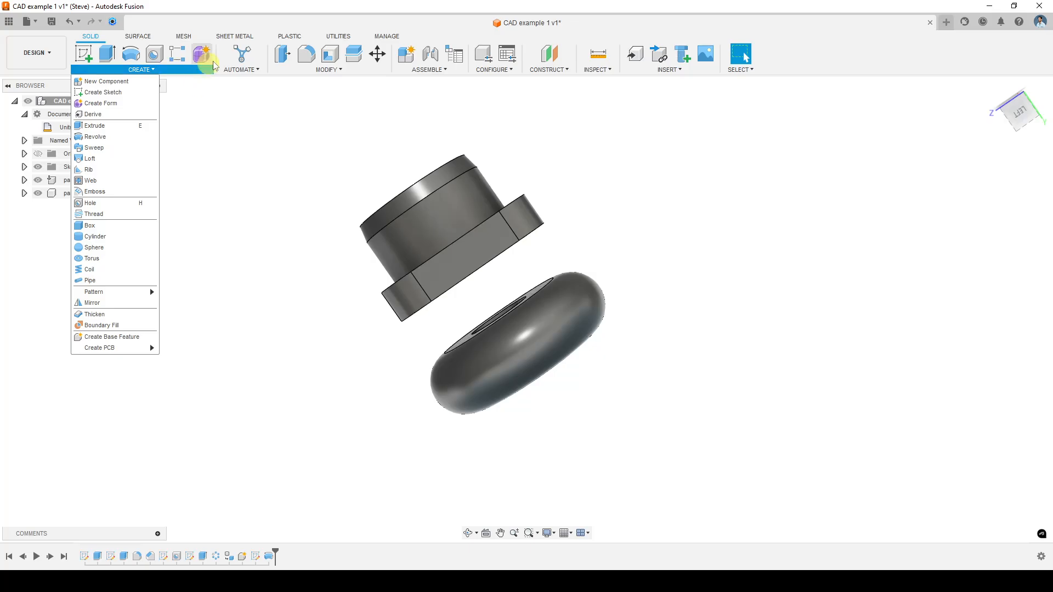
click(305, 69)
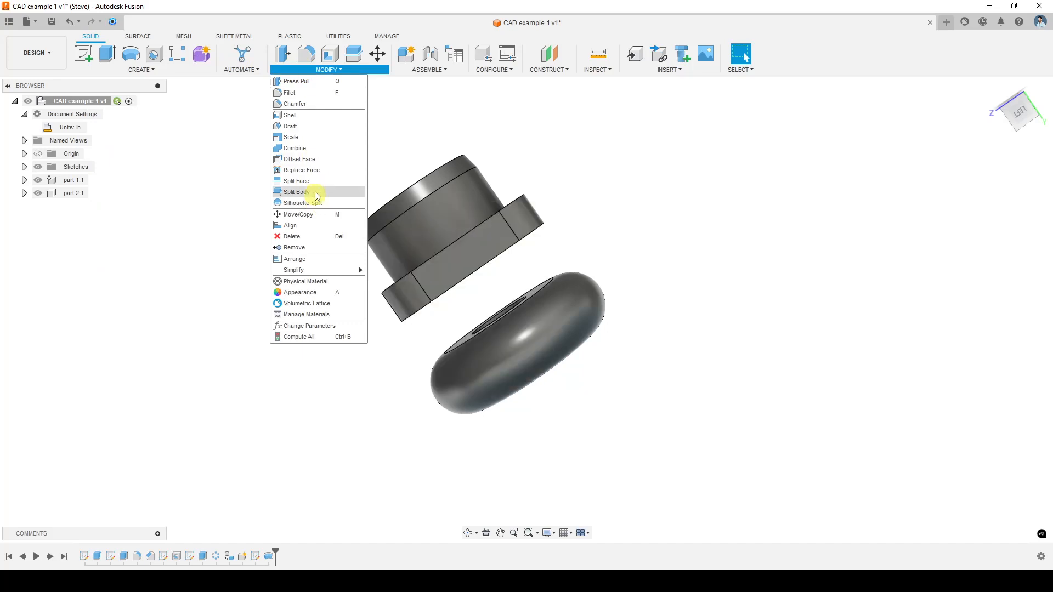
click(149, 70)
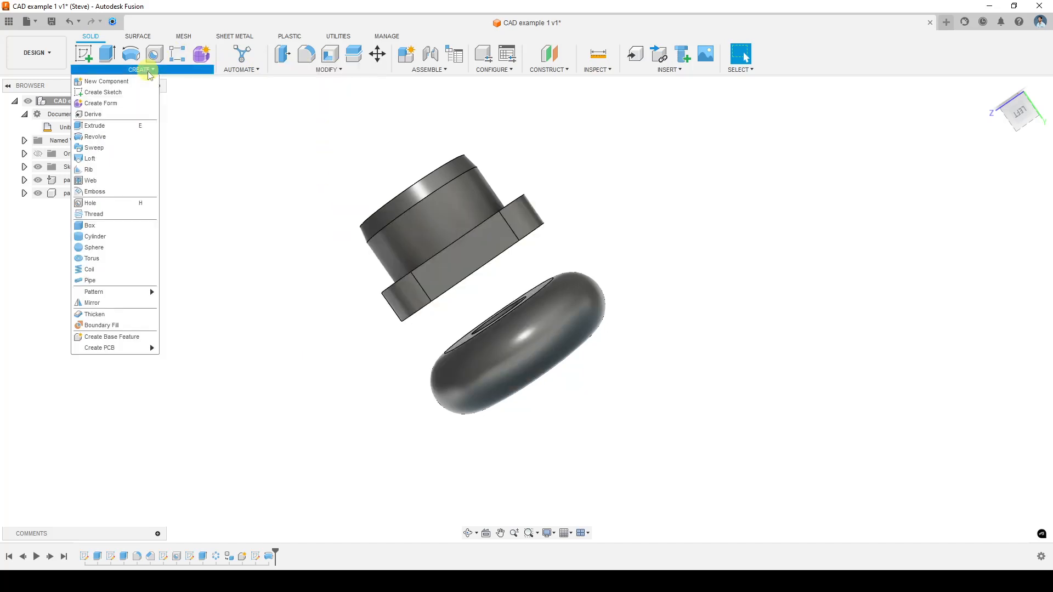
mouse_move(308, 72)
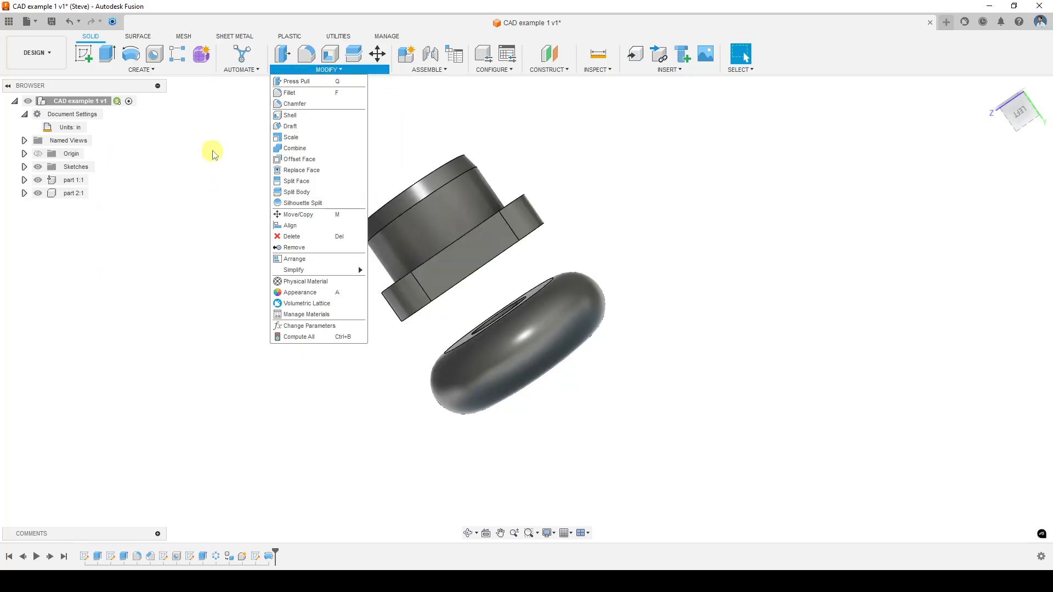
shift+middle_drag(627, 233, 444, 230)
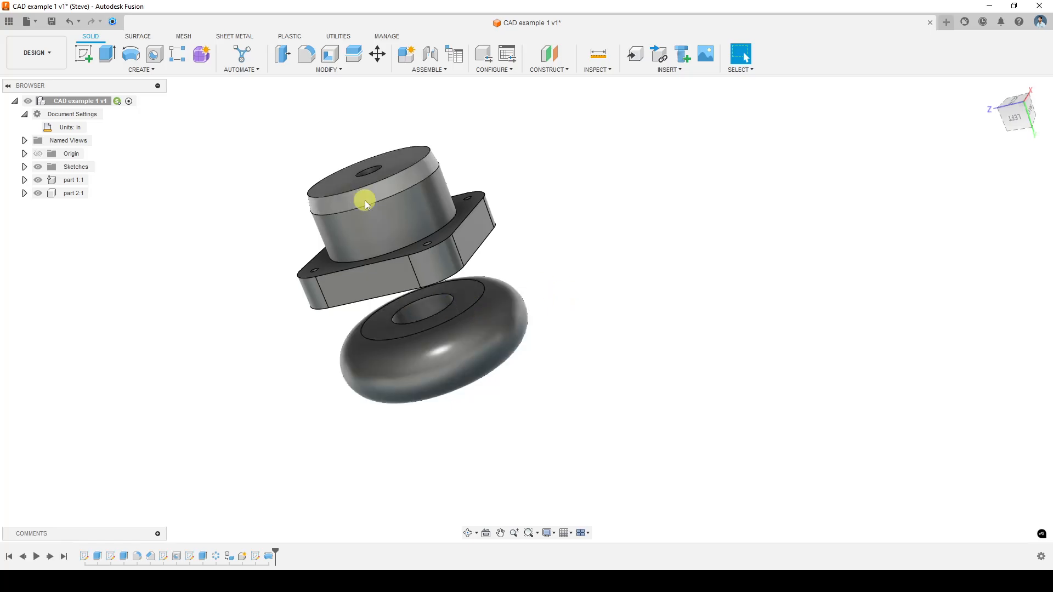
Move the part 2 ring body about 9.5 in away from part 1 in the negative Y direction with Move/Copy
click(346, 72)
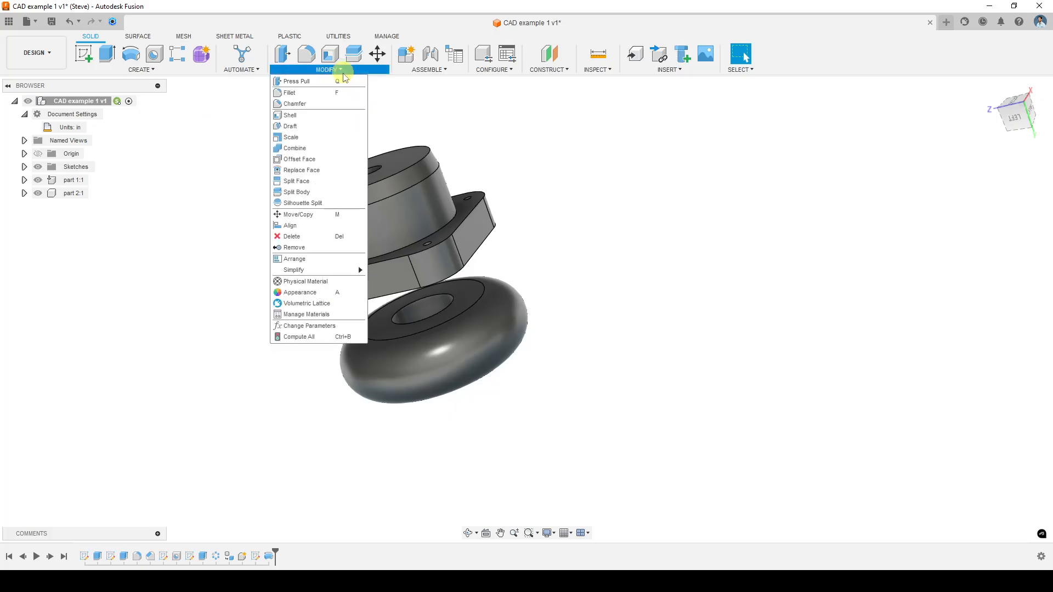
click(337, 214)
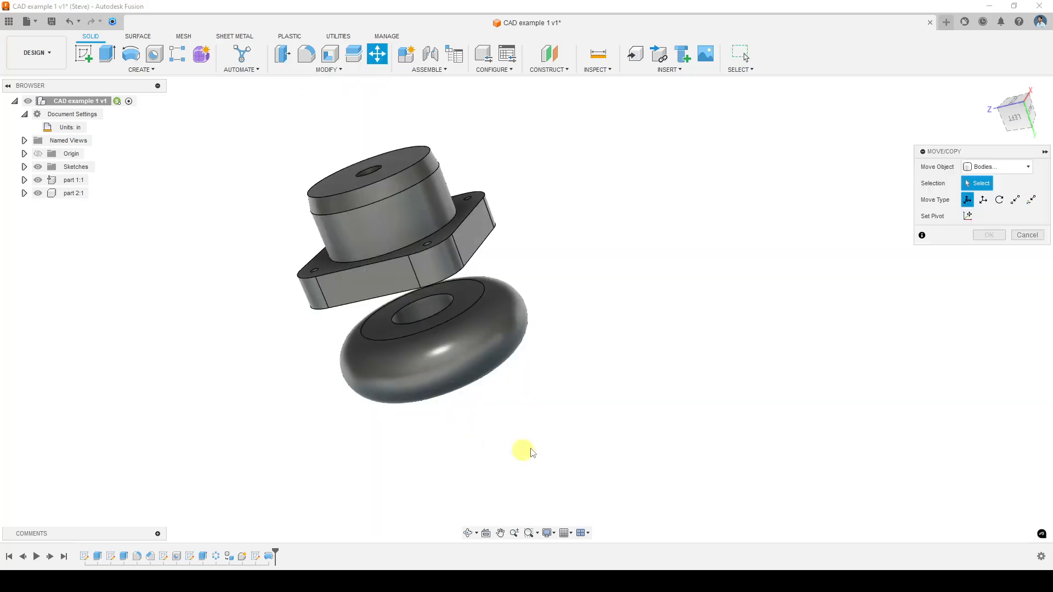
click(459, 305)
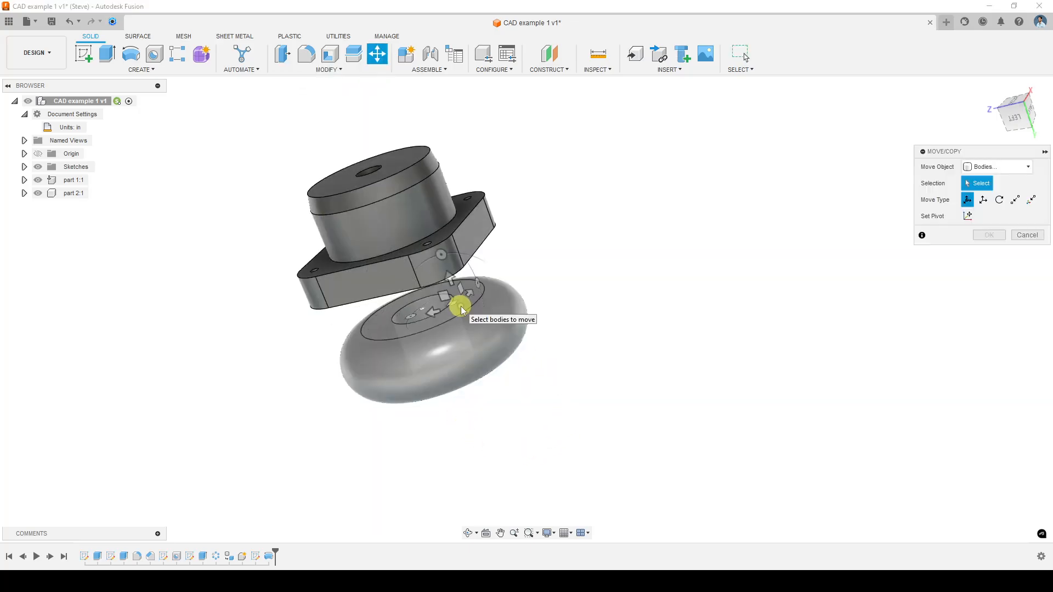
click(460, 307)
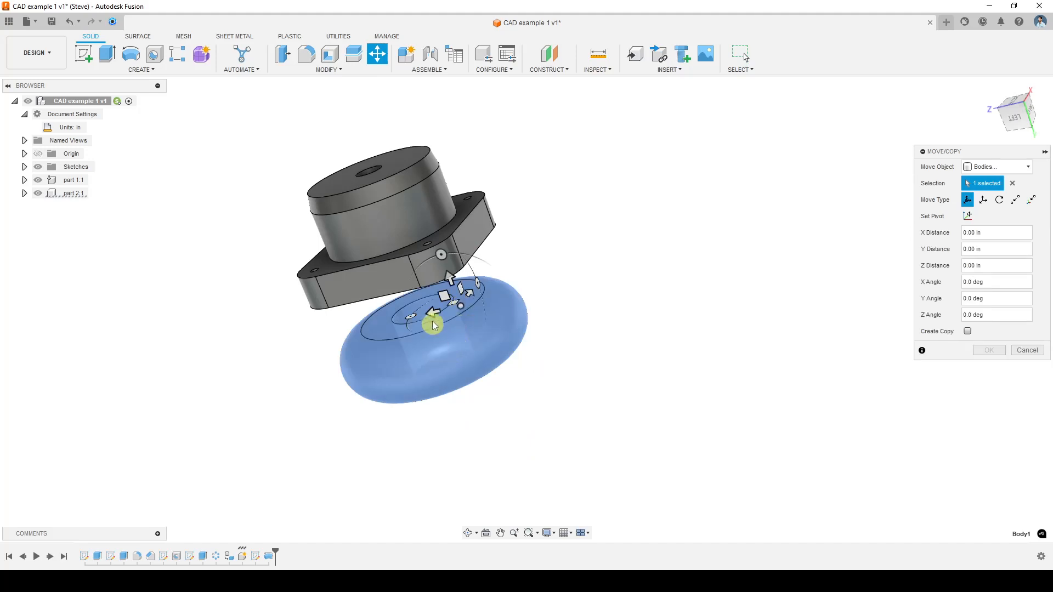
drag(430, 309, 755, 308)
middle_drag(484, 387, 377, 447)
shift+middle_drag(431, 421, 430, 399)
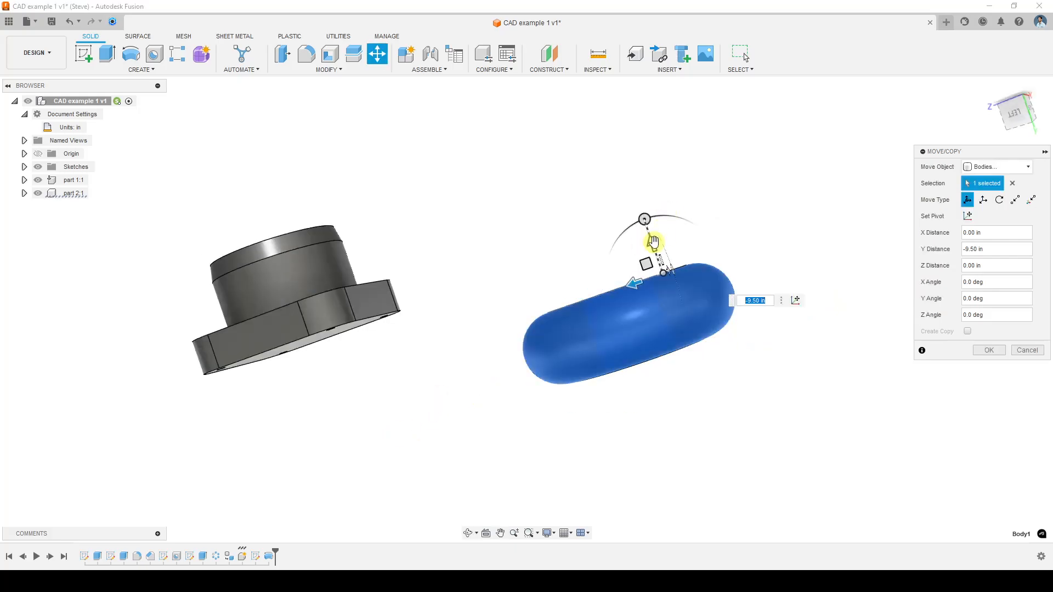
Reposition the ring body beside part 1 and tilt it 20 degrees about the X axis
drag(643, 218, 594, 119)
middle_drag(634, 351, 517, 404)
drag(467, 314, 568, 258)
mouse_move(569, 221)
mouse_down()
mouse_move(616, 237)
mouse_move(632, 270)
mouse_move(616, 237)
mouse_move(571, 205)
mouse_move(610, 238)
mouse_move(589, 226)
mouse_up()
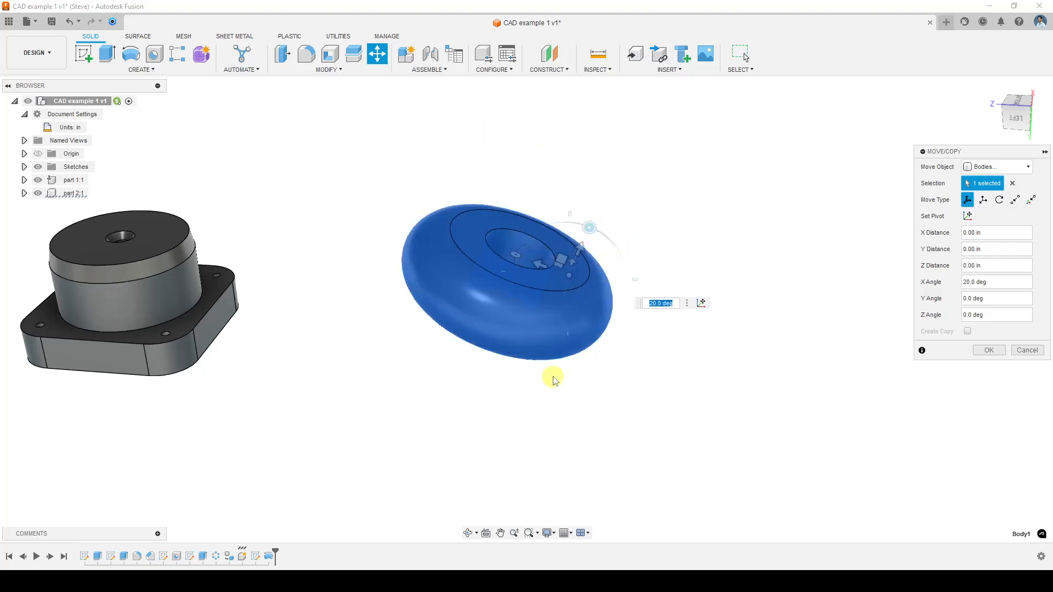
Rotate the ring body 70 degrees about the Z axis and apply the move
shift+middle_drag(540, 376, 511, 370)
drag(500, 254, 451, 347)
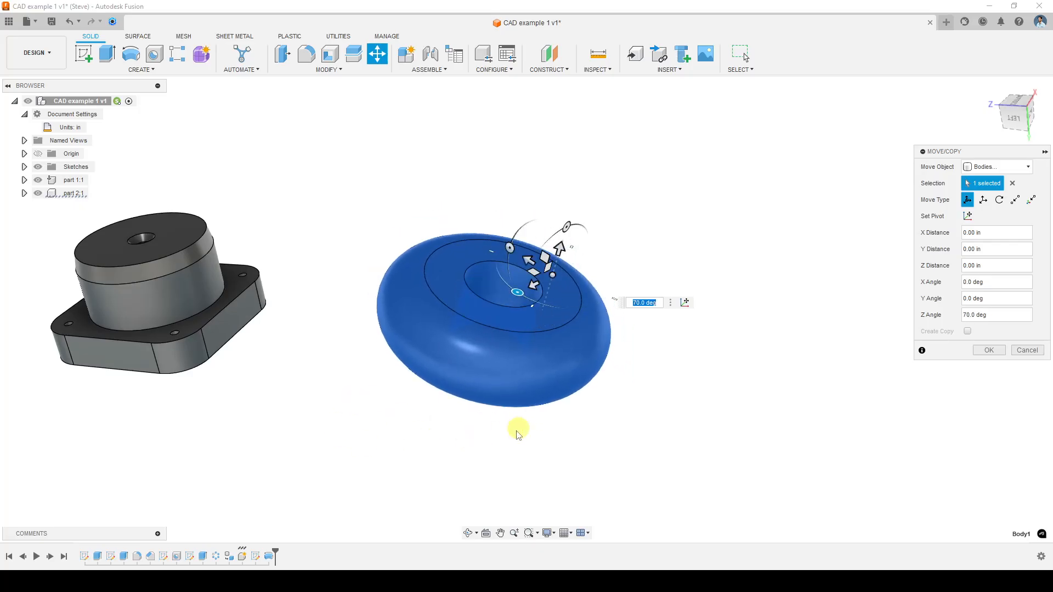
shift+middle_drag(354, 429, 397, 426)
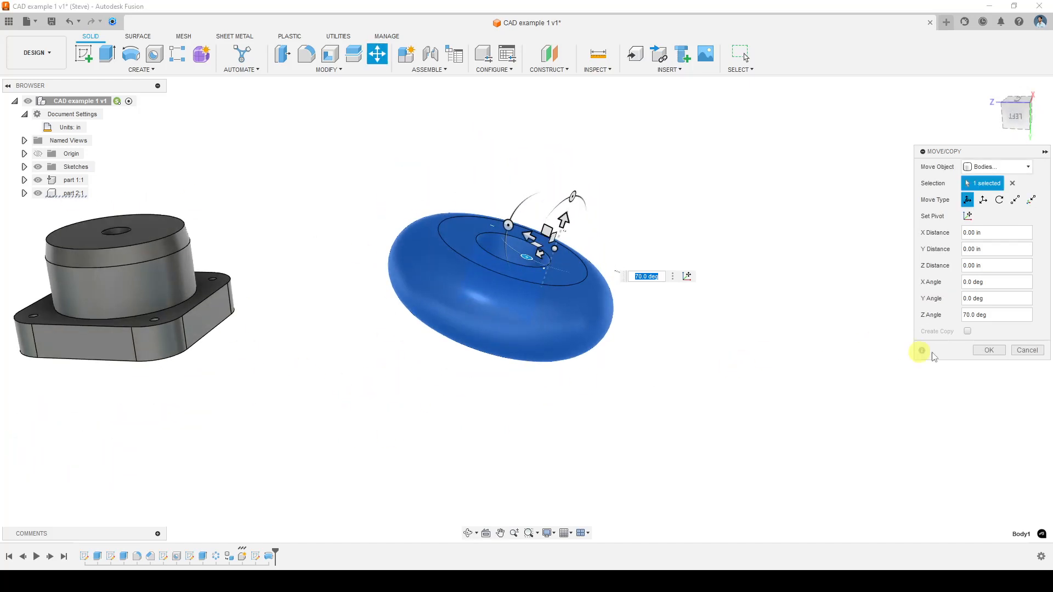
click(988, 350)
Examine the radii of the ring's central hole face and part 1's central hole face
shift+middle_drag(493, 404, 540, 241)
click(537, 251)
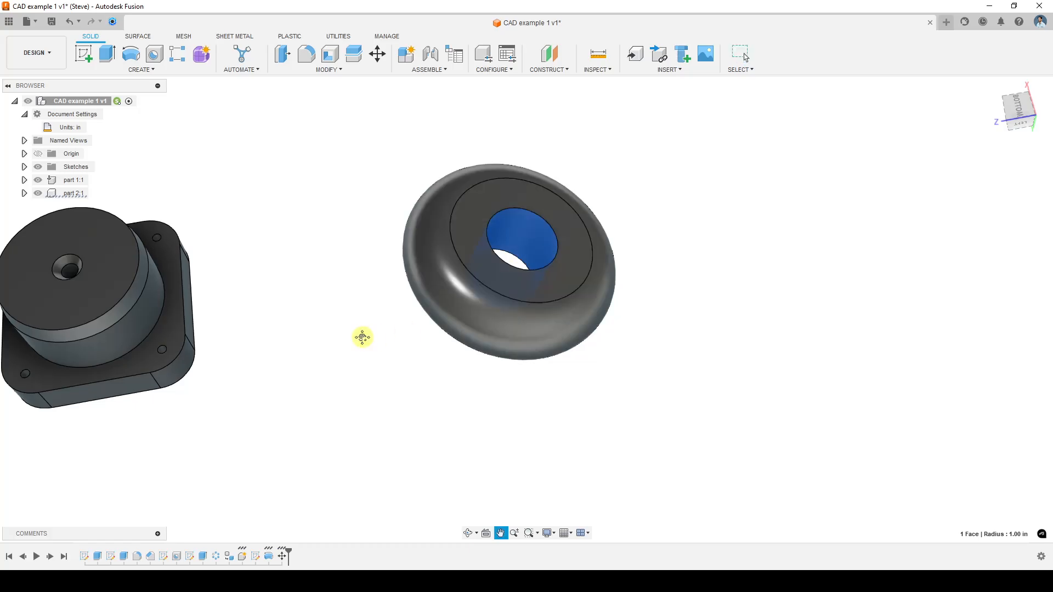
middle_drag(364, 336, 478, 339)
scroll(224, 268, down, 2)
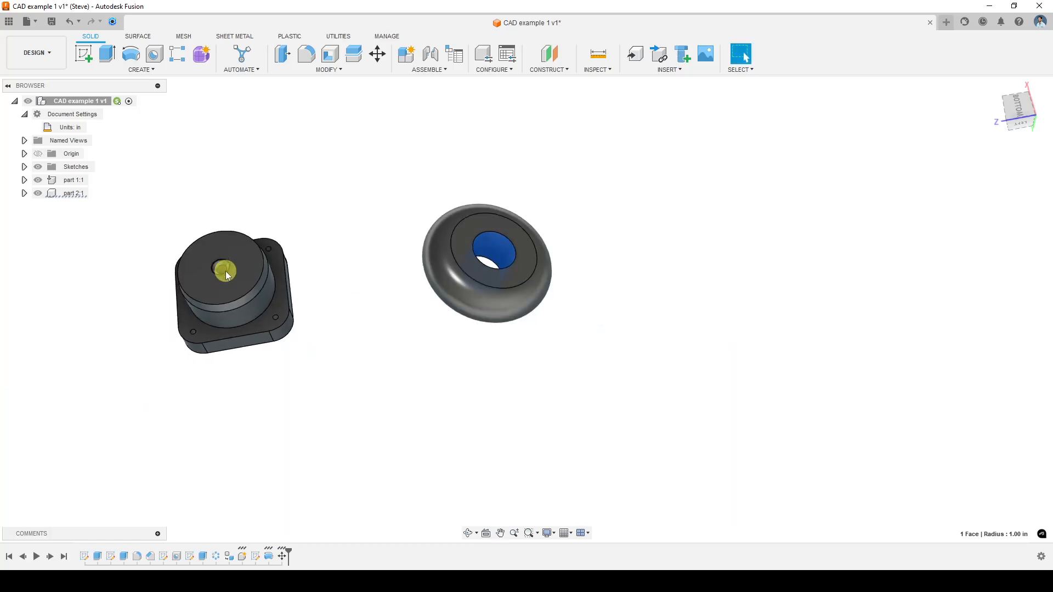
scroll(222, 271, up, 5)
click(218, 269)
scroll(219, 268, up, 2)
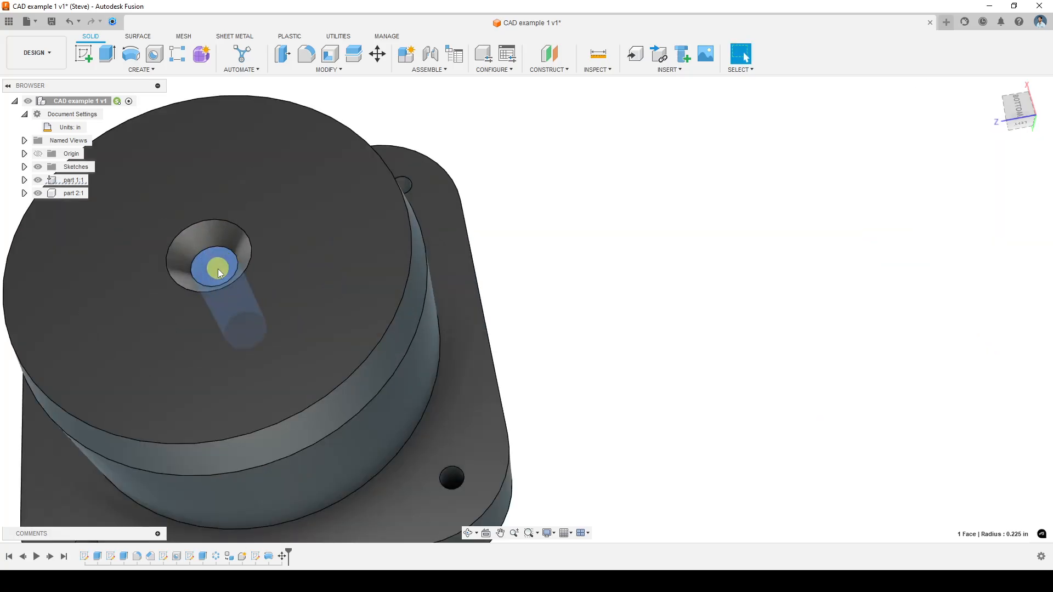
scroll(219, 270, down, 5)
scroll(428, 274, down, 2)
shift+middle_drag(426, 280, 397, 320)
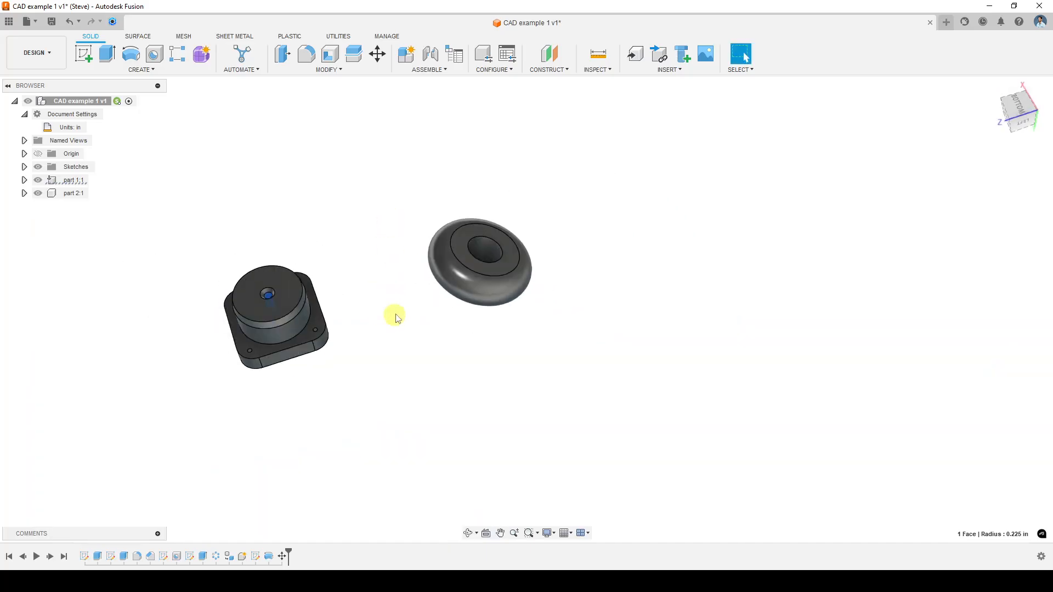
Create a copy of the part 2 ring body with Move/Copy, offset 9 in along X
scroll(443, 336, up, 2)
scroll(435, 312, down, 3)
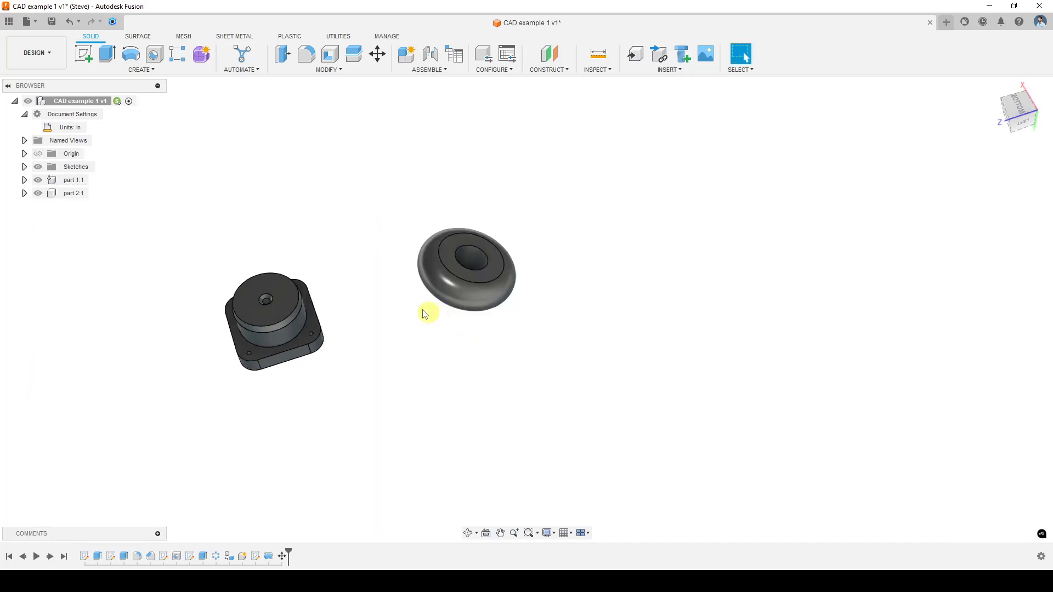
click(382, 57)
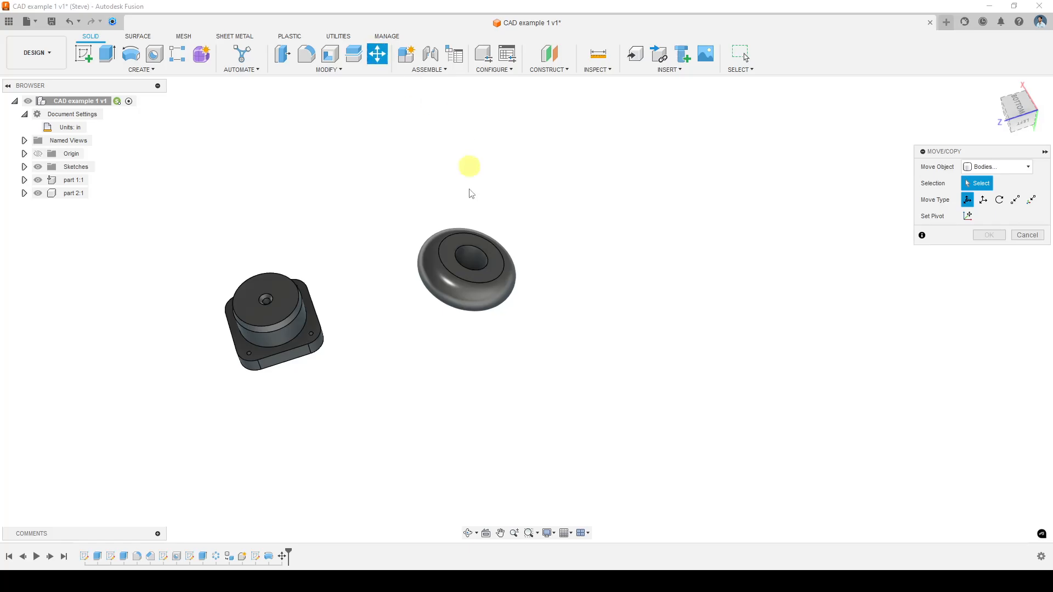
click(492, 270)
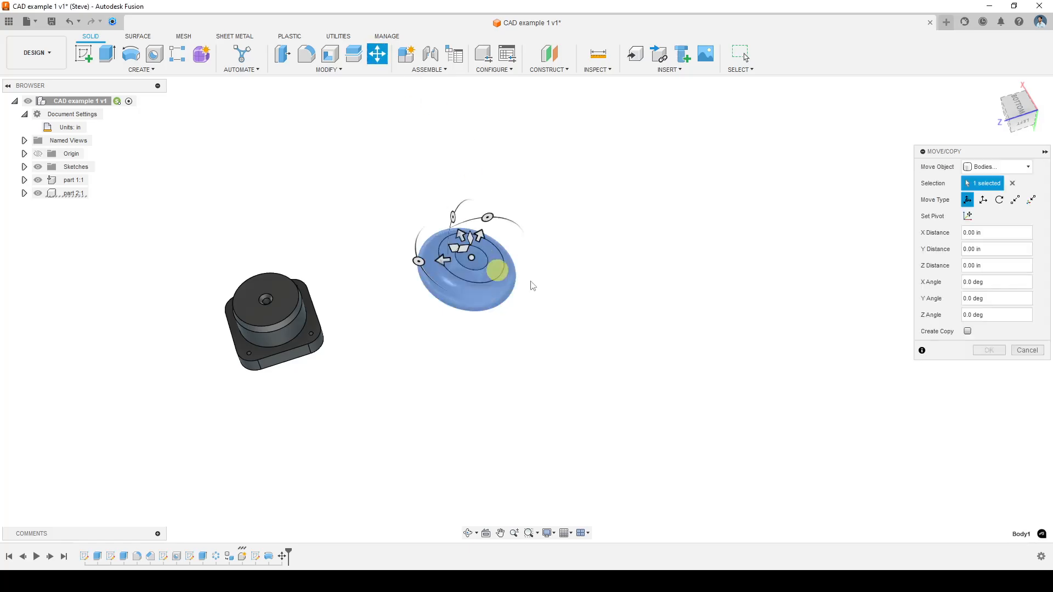
click(968, 332)
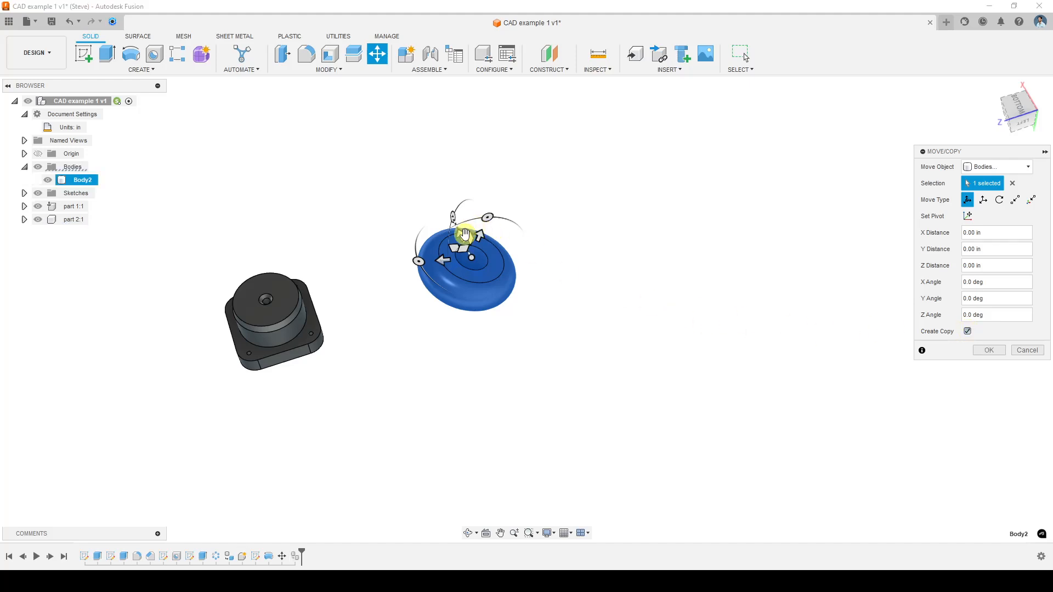
drag(464, 236, 406, 140)
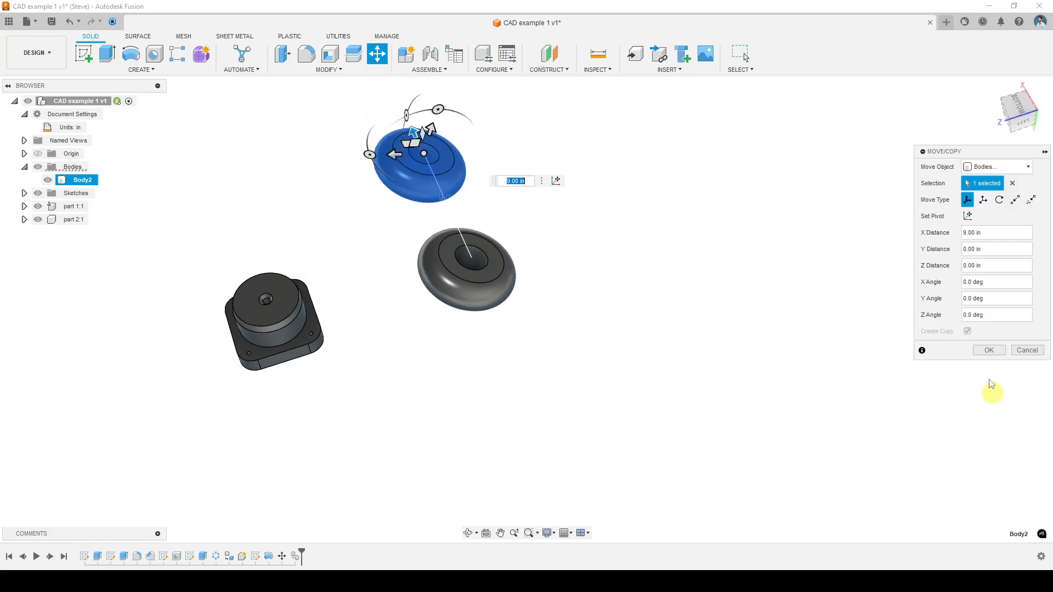
click(986, 353)
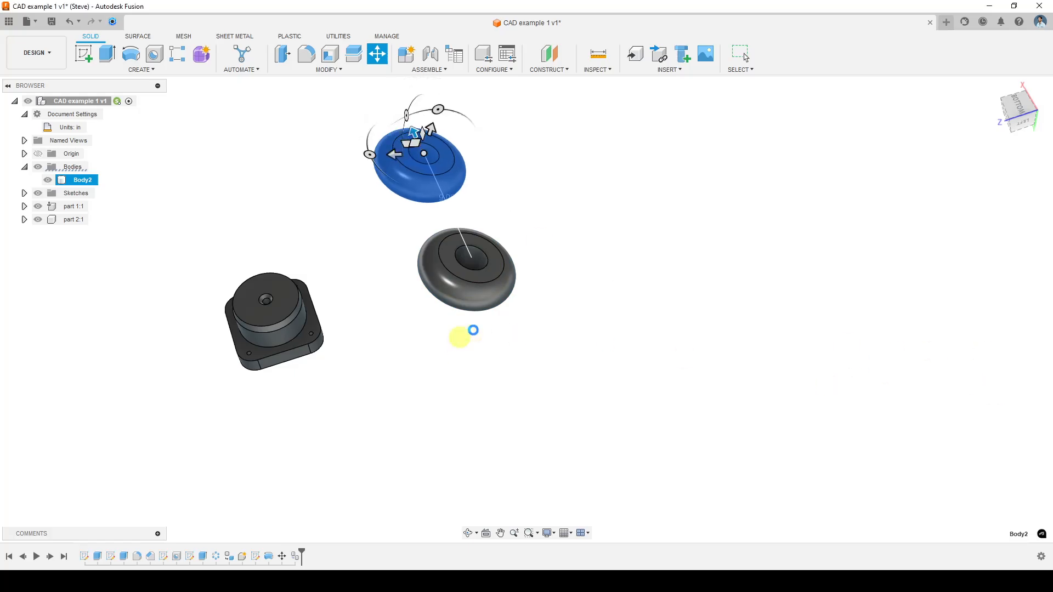
click(407, 344)
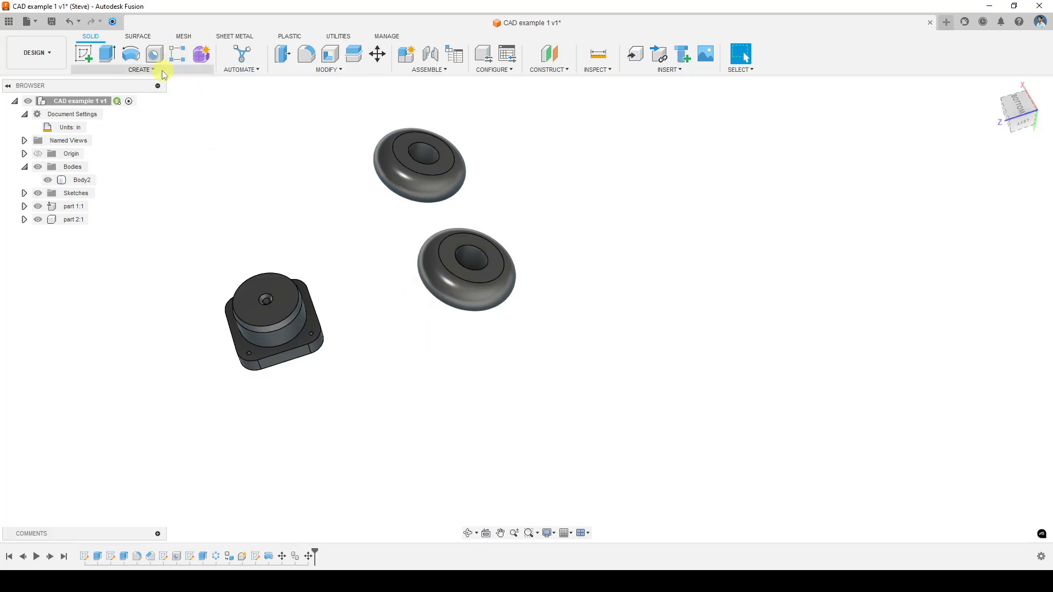
scroll(317, 340, down, 1)
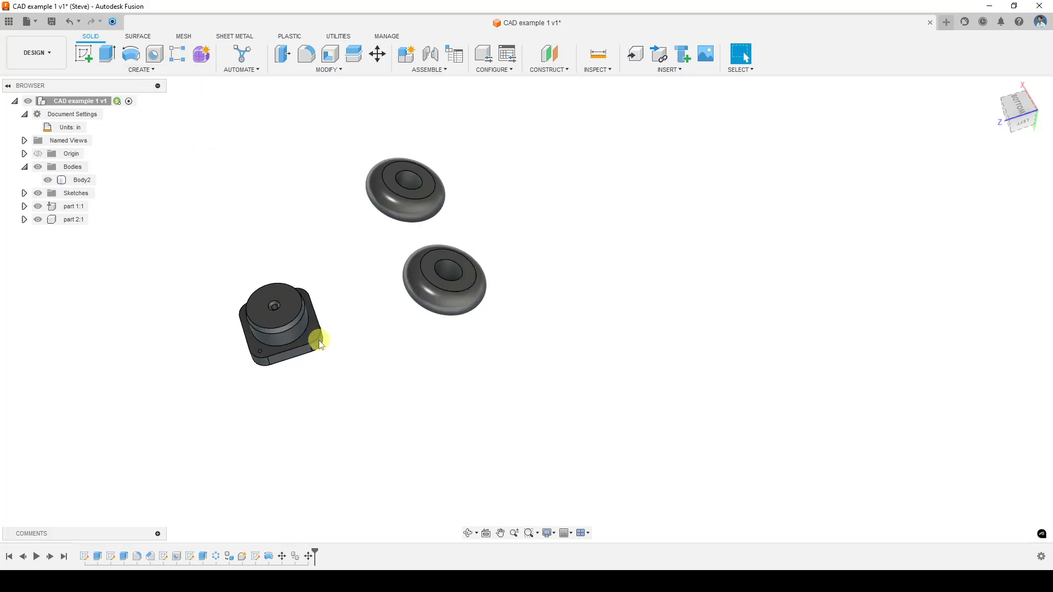
scroll(310, 339, up, 5)
scroll(301, 324, down, 3)
scroll(305, 329, down, 1)
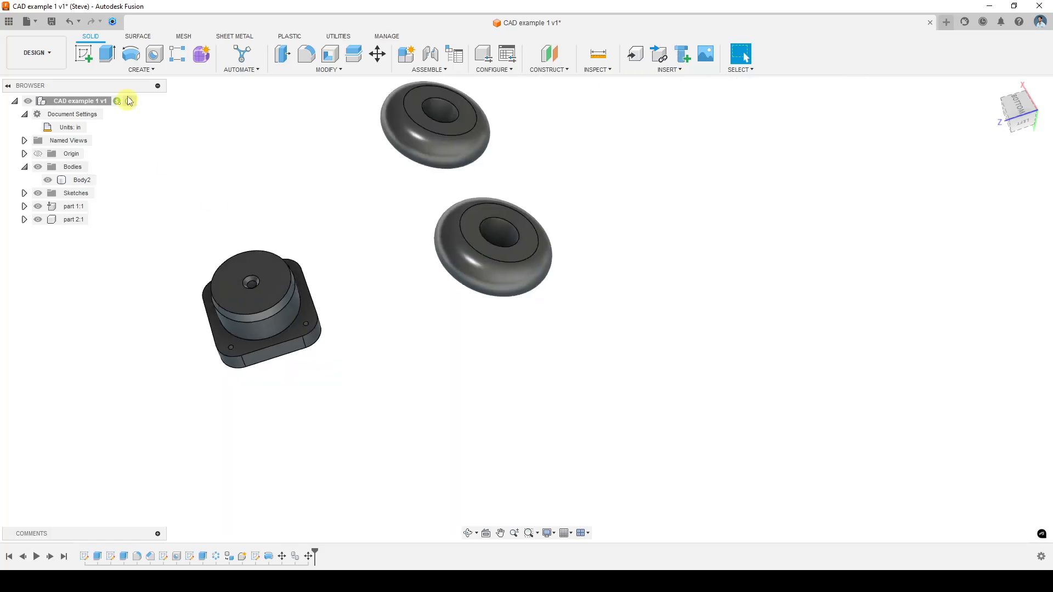
click(137, 70)
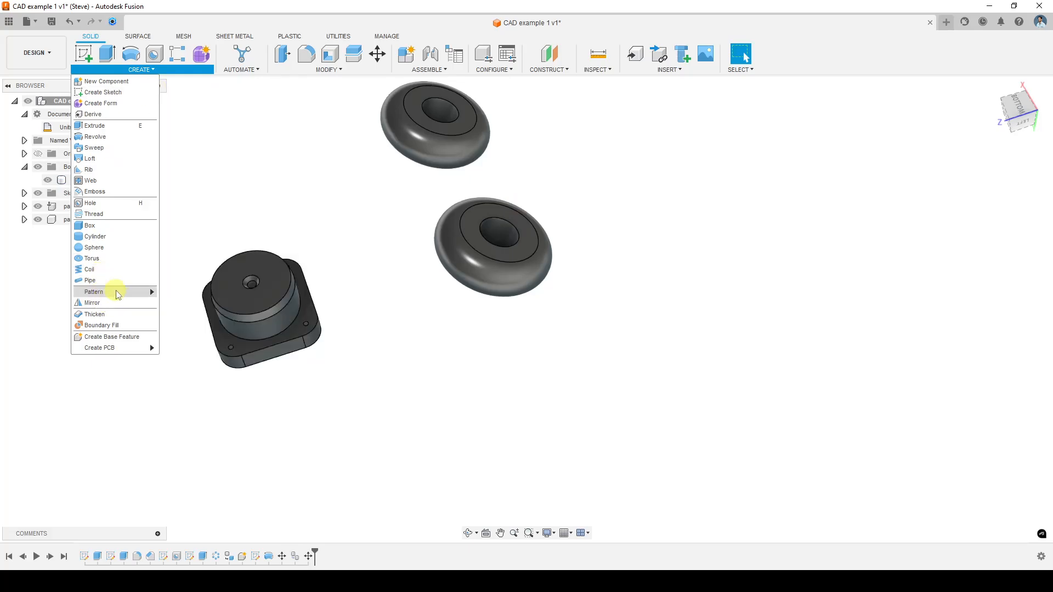
mouse_move(115, 292)
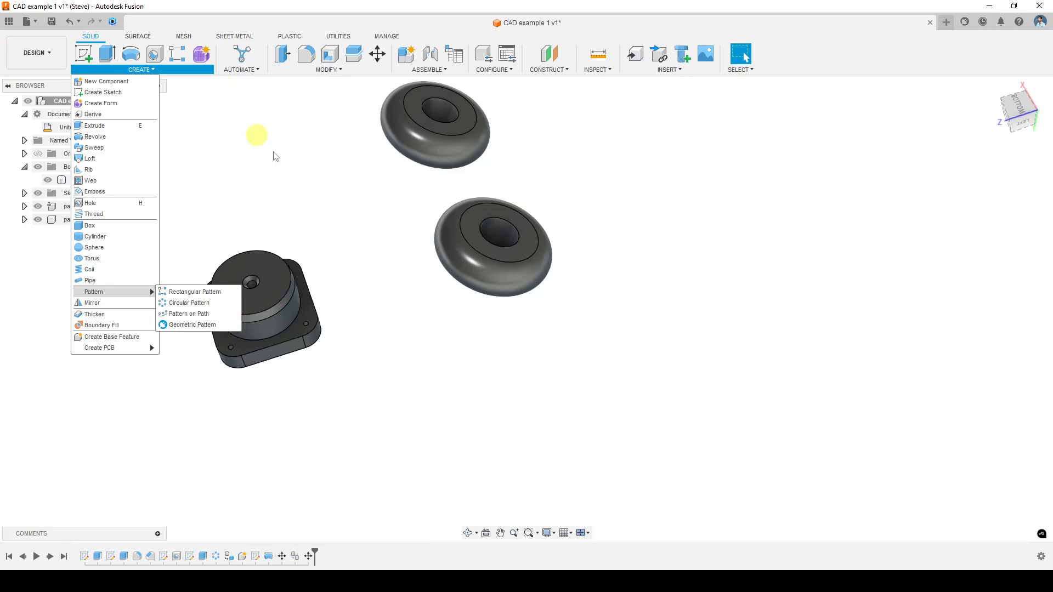
click(325, 193)
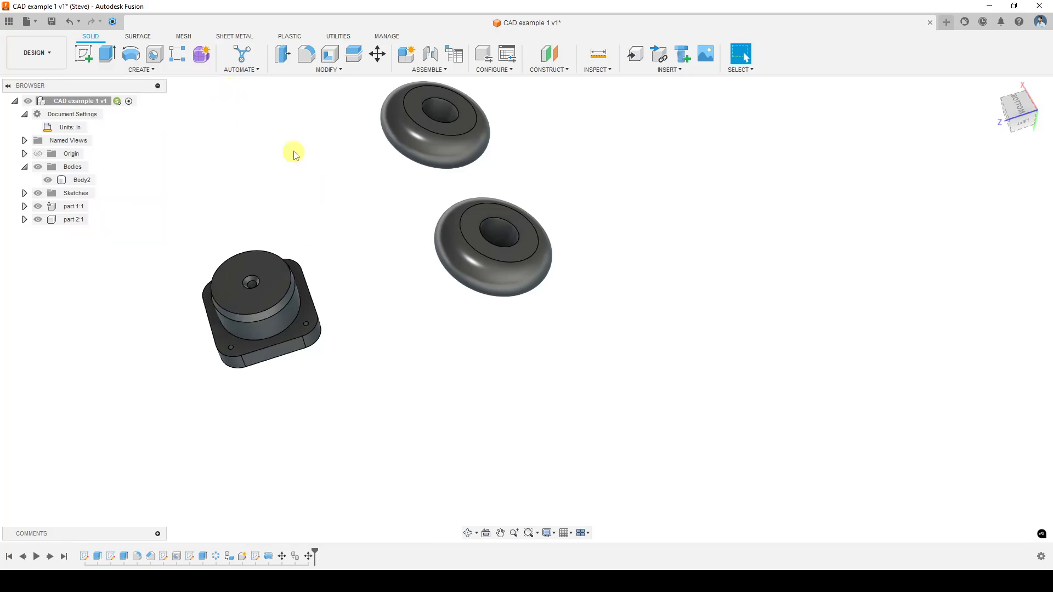
middle_drag(323, 161, 371, 196)
shift+middle_drag(439, 248, 437, 137)
drag(437, 137, 439, 230)
key(Escape)
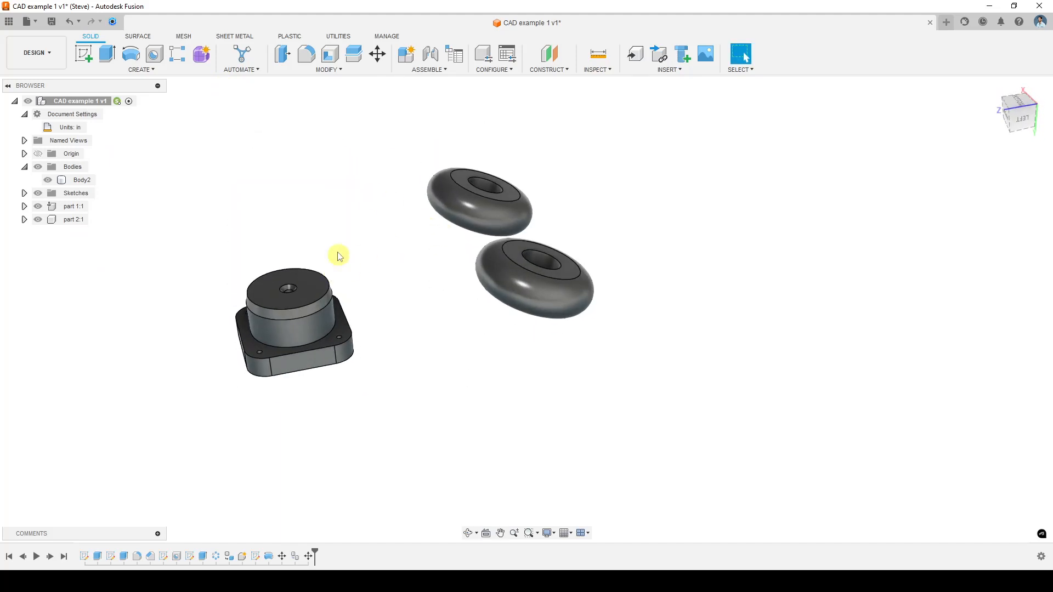
click(441, 72)
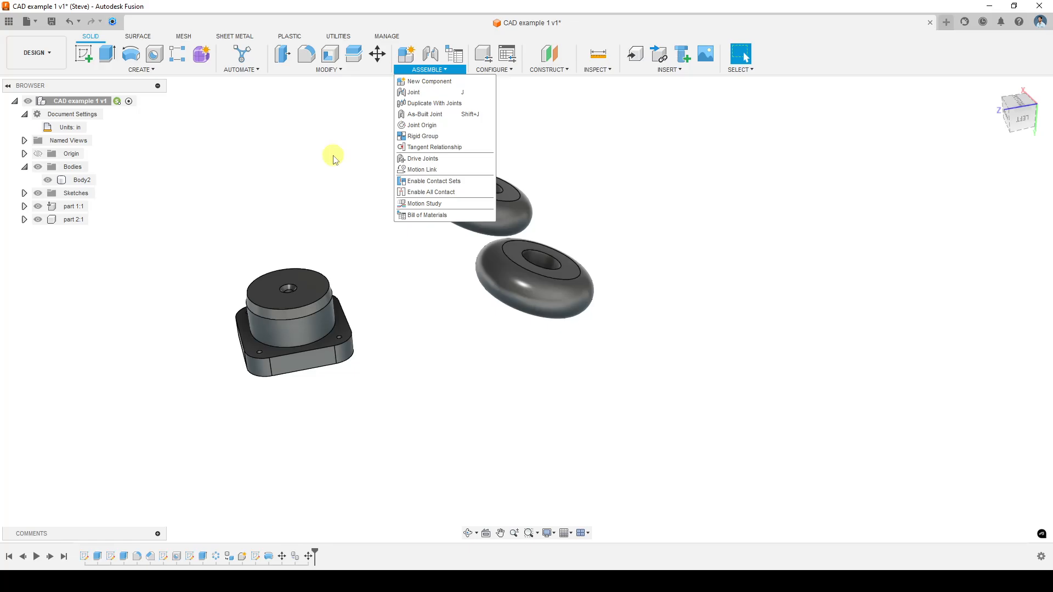
click(335, 181)
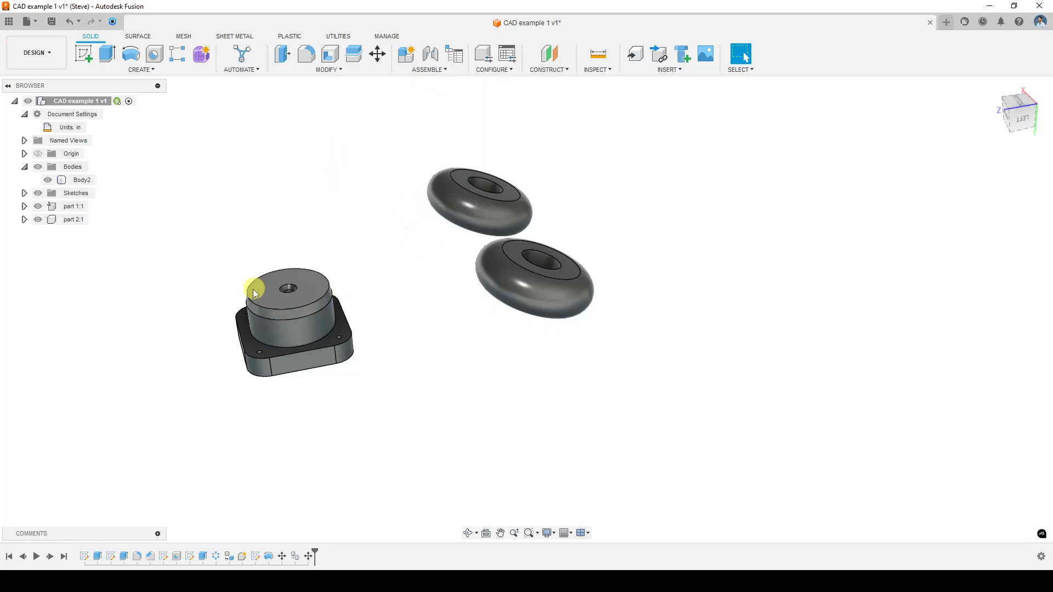
scroll(301, 299, down, 1)
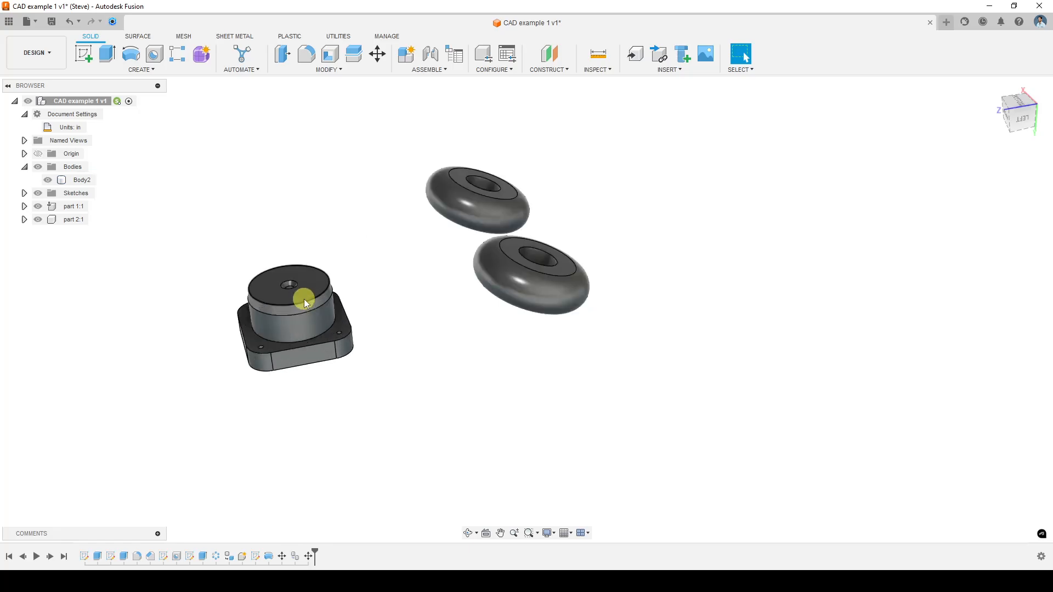
scroll(303, 296, up, 3)
shift+middle_drag(349, 258, 394, 319)
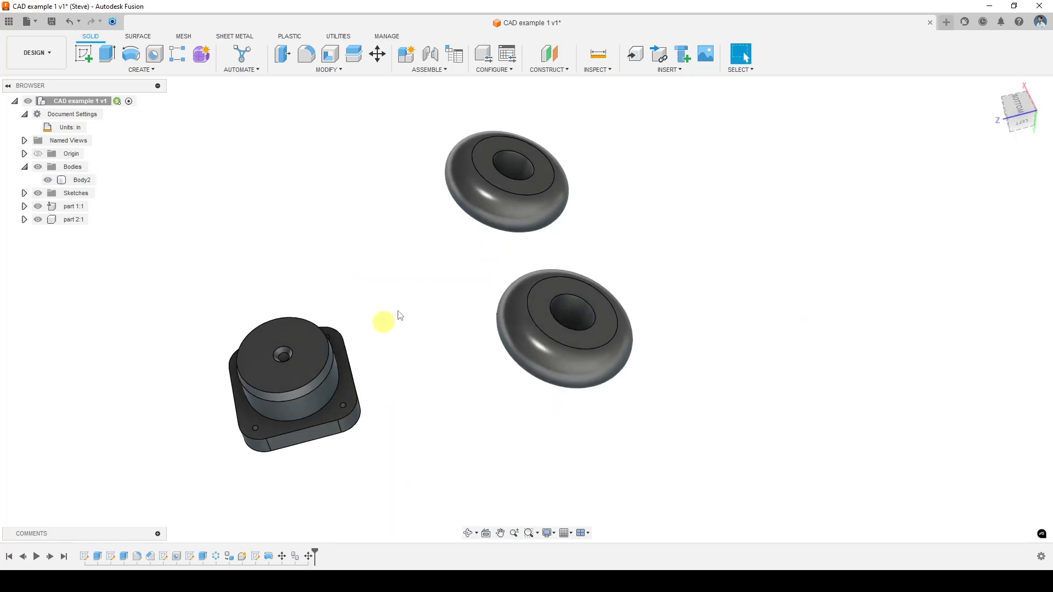
click(73, 206)
click(75, 219)
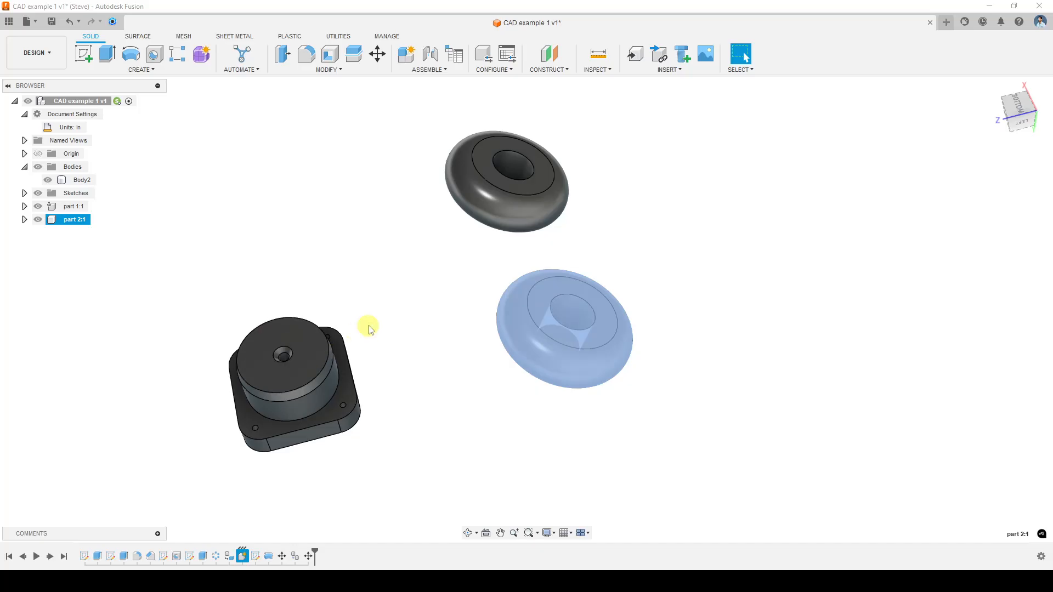
click(377, 255)
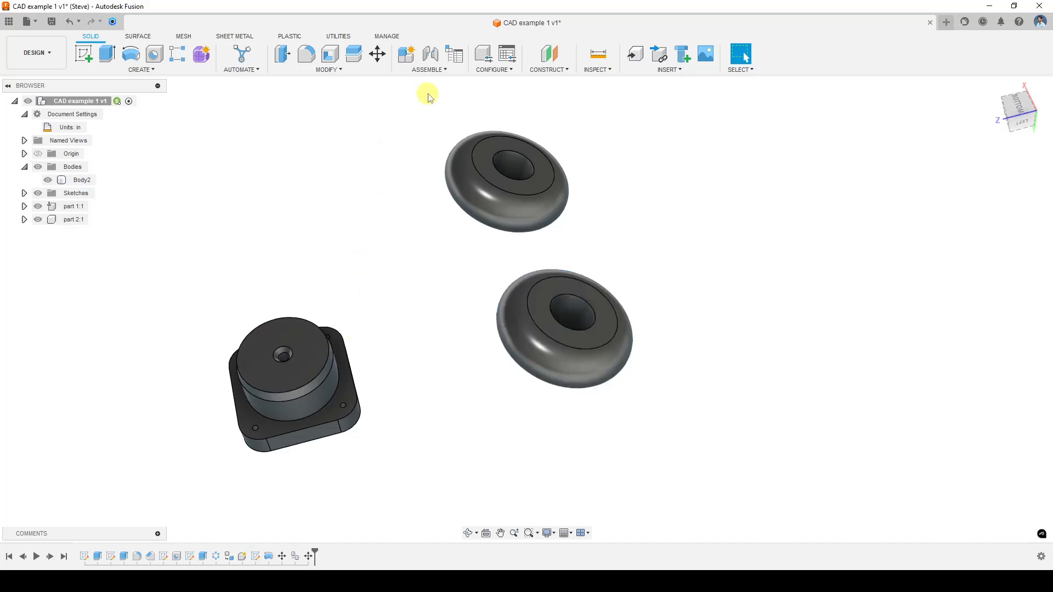
Start a Joint and snap component 1 to the end centre point of part 2's central hole
click(439, 70)
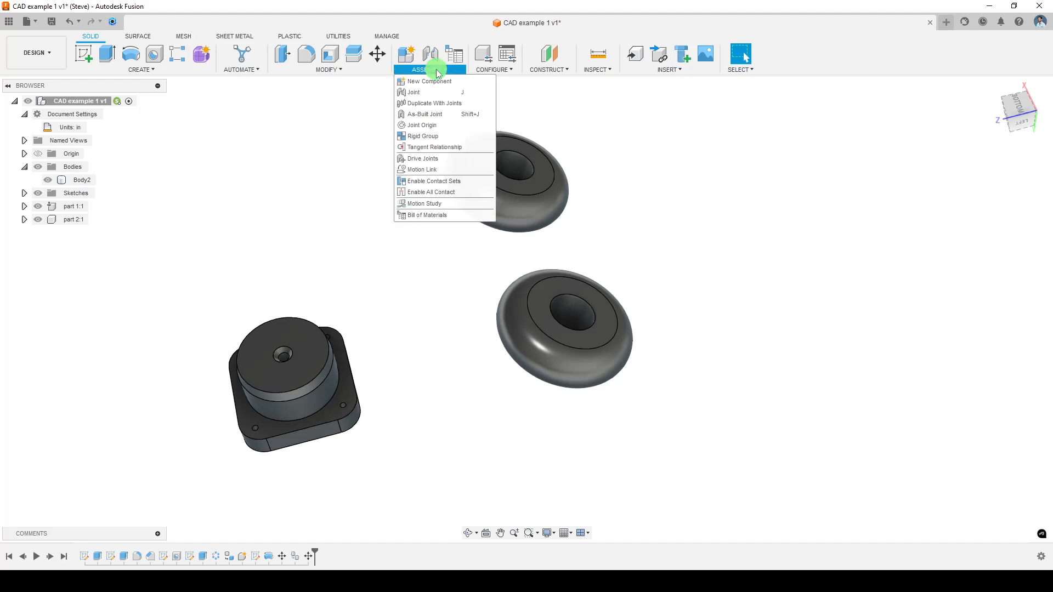
click(433, 94)
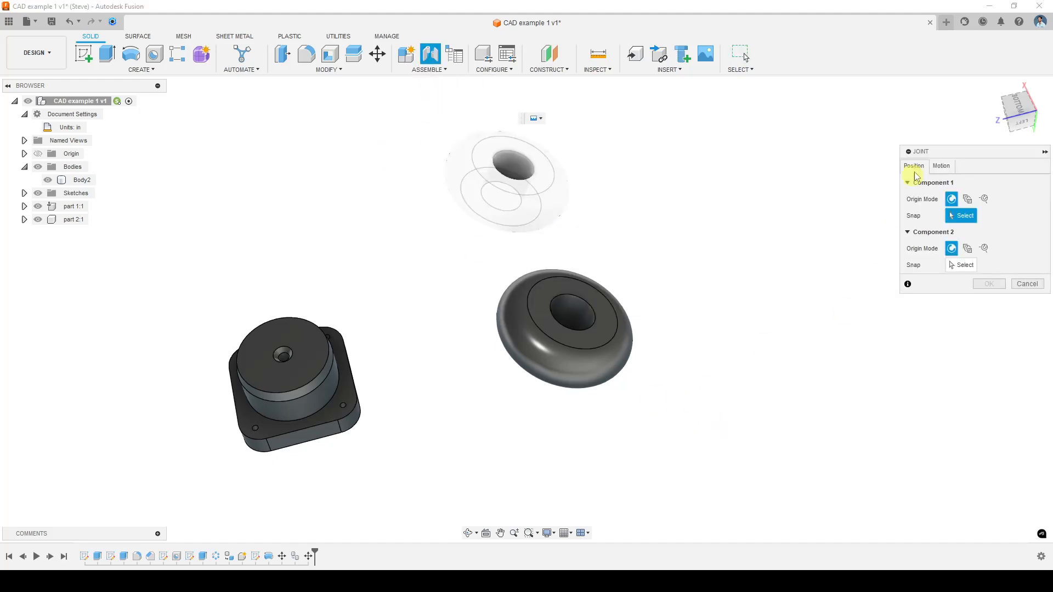
drag(959, 156, 793, 149)
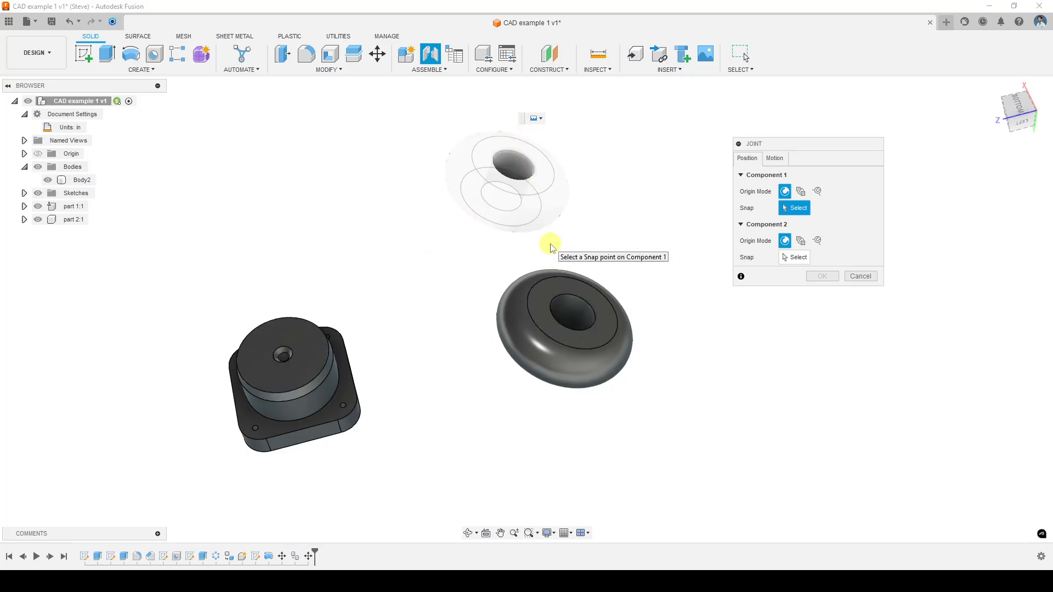
scroll(585, 329, down, 1)
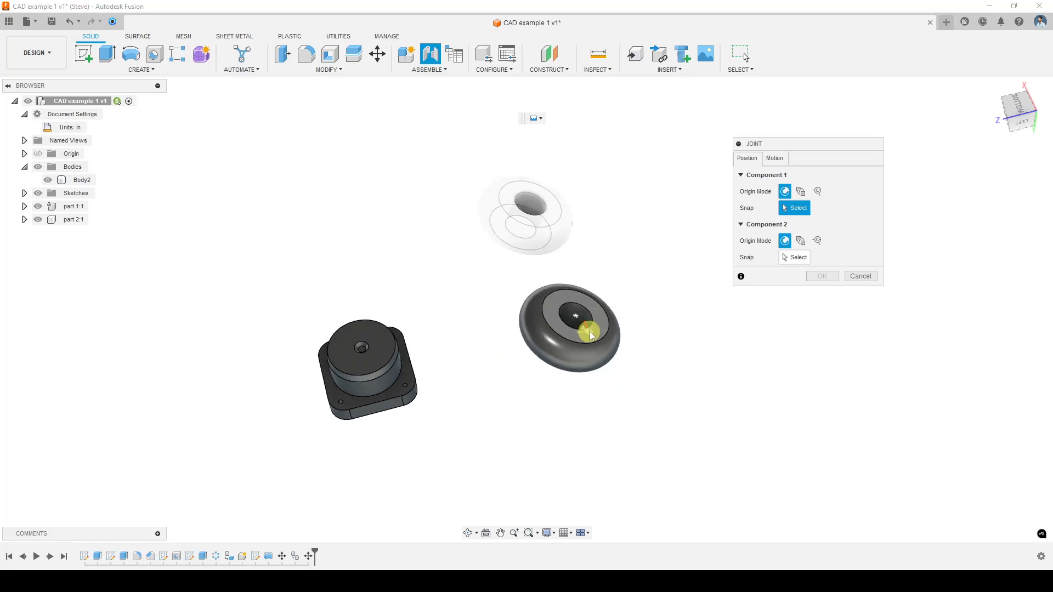
scroll(658, 307, up, 3)
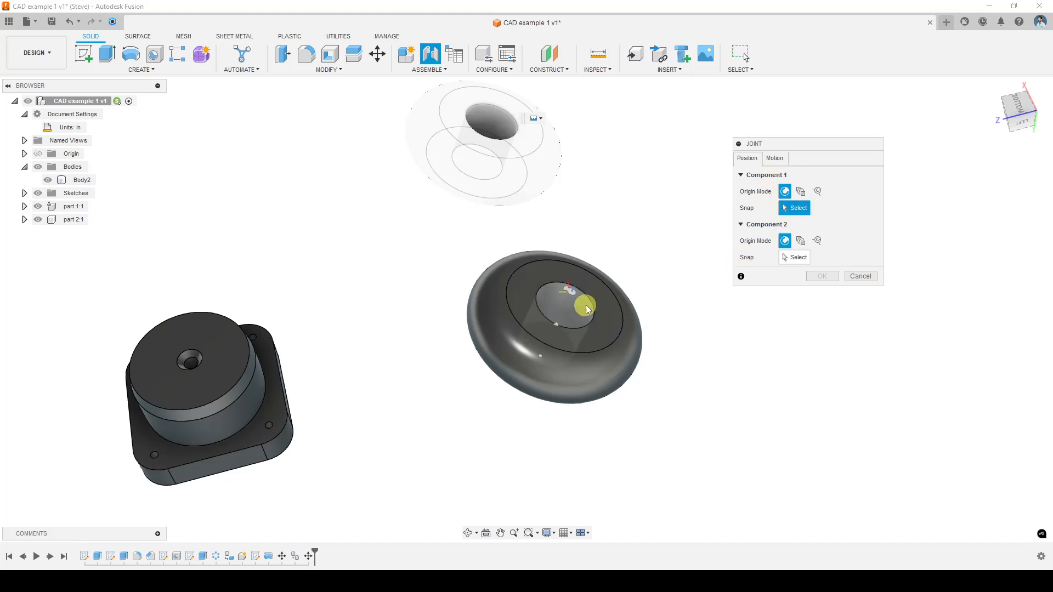
scroll(570, 311, up, 5)
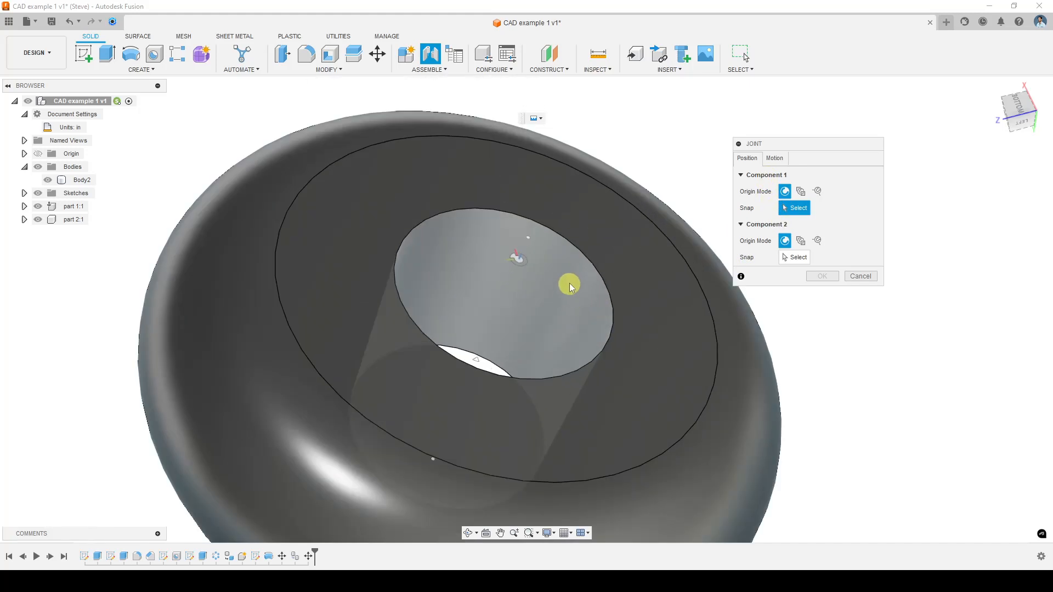
shift+middle_drag(542, 283, 525, 307)
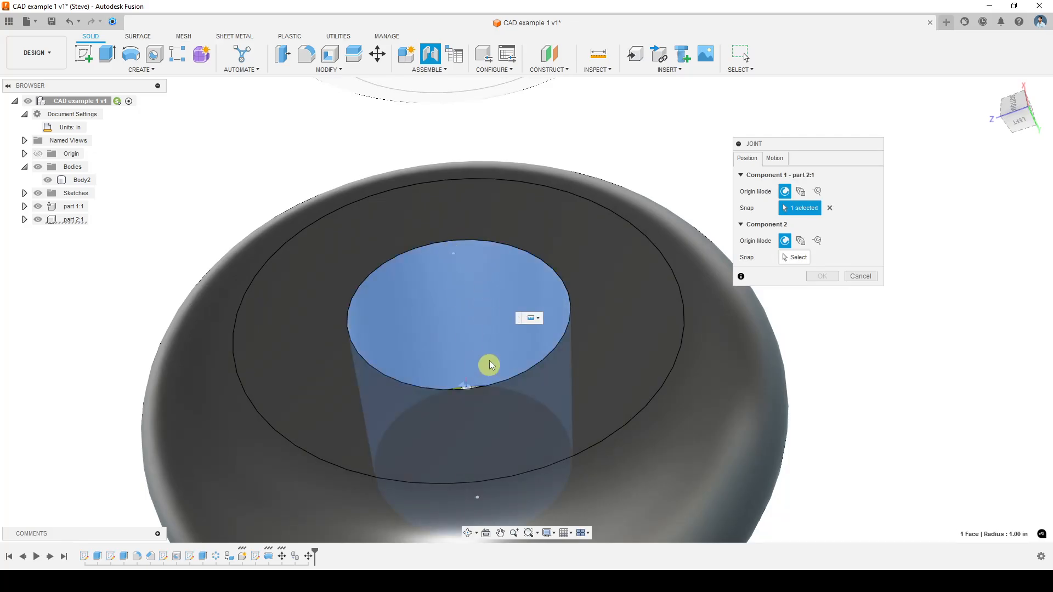
scroll(477, 324, down, 5)
shift+middle_drag(476, 270, 475, 279)
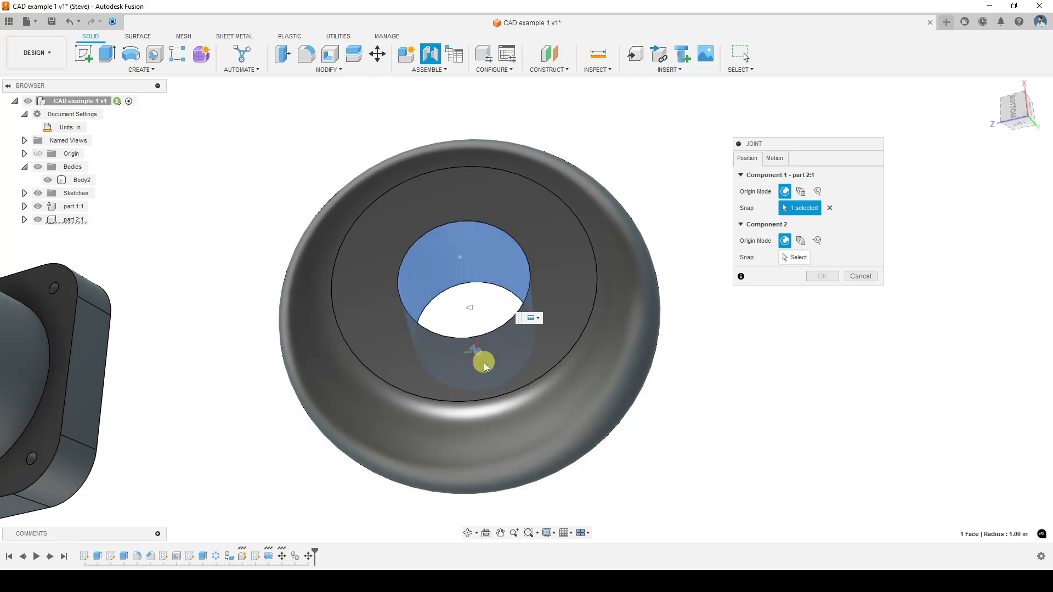
click(460, 257)
Snap the joint's component 2 to the outer end centre of part 1's small central hole, at the base of its countersink
shift+middle_drag(482, 315, 682, 258)
scroll(500, 274, down, 5)
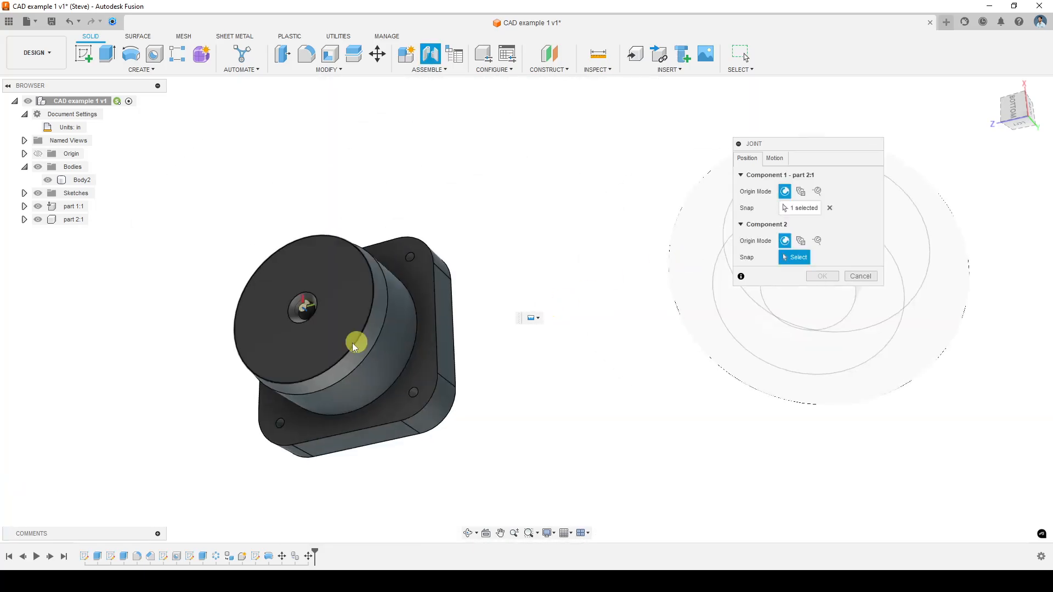
scroll(296, 329, up, 6)
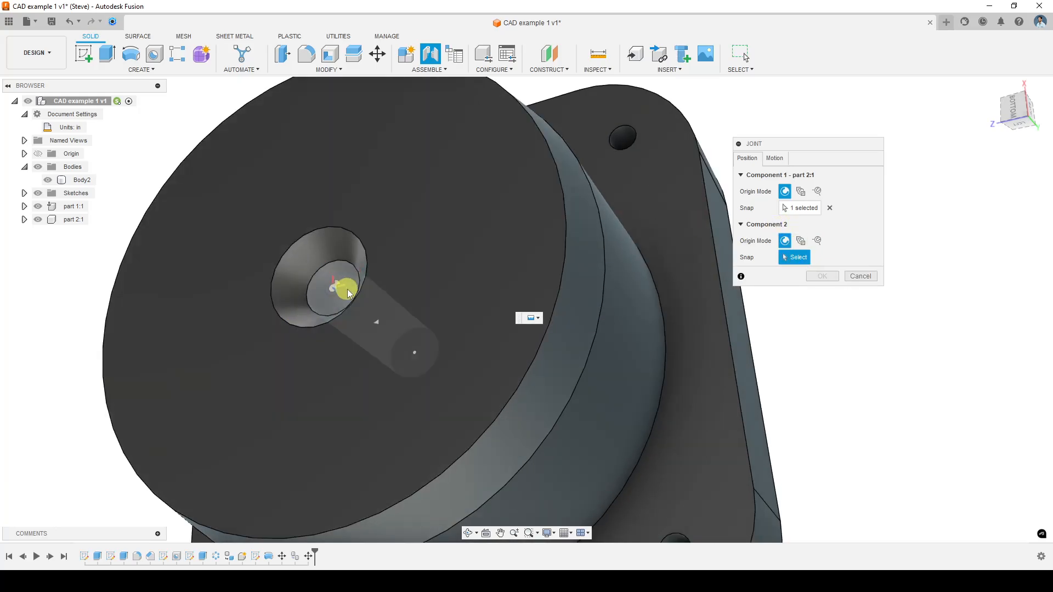
scroll(353, 282, down, 1)
scroll(347, 290, up, 5)
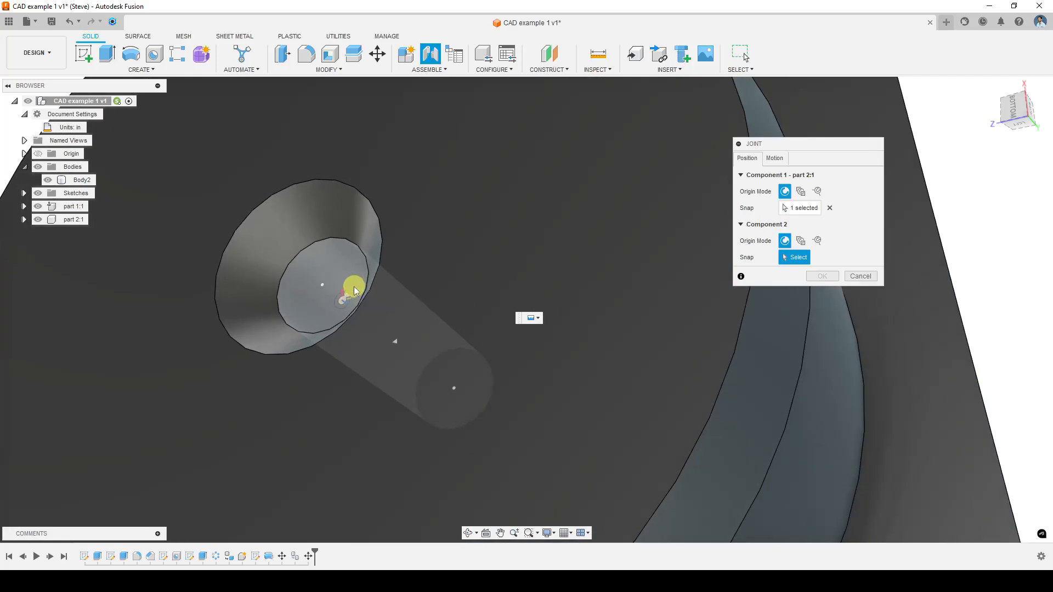
click(350, 289)
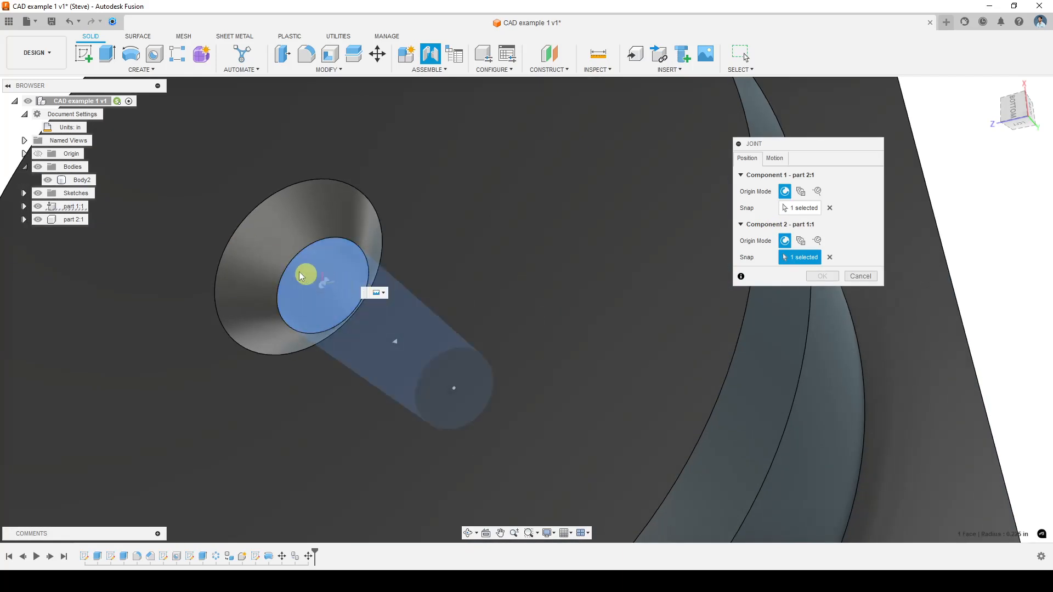
click(324, 287)
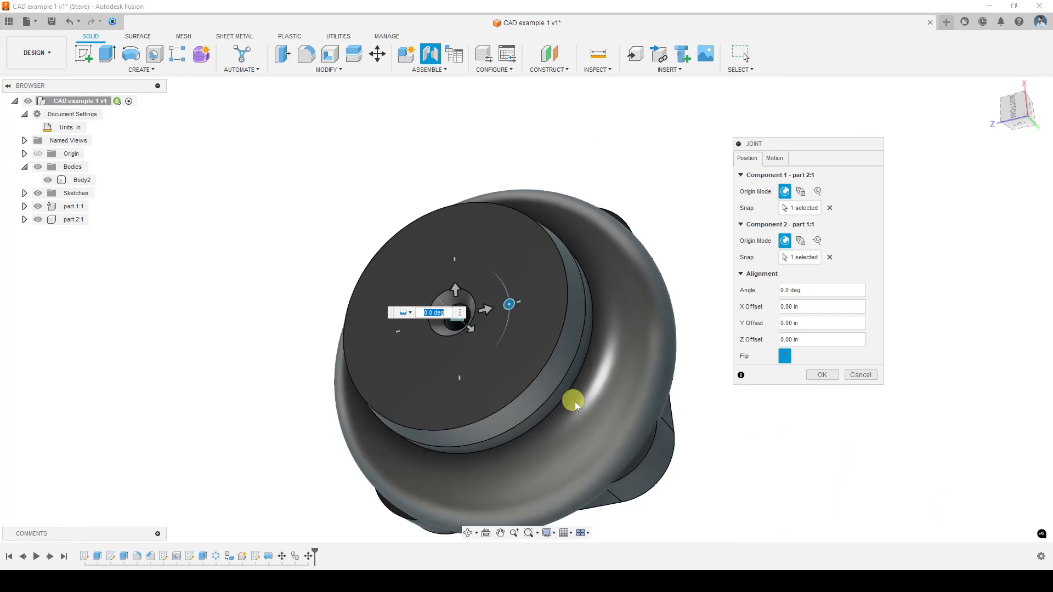
Flip the joint alignment of part 2 on part 1 and shift the ring to a Z offset of about -0.50 in
shift+middle_drag(514, 402, 497, 326)
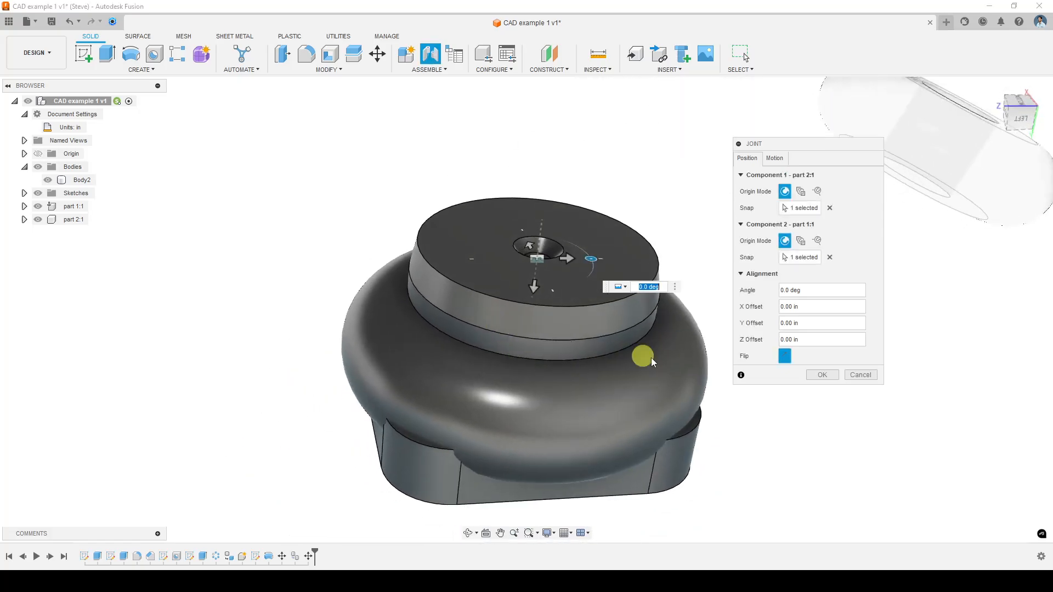
click(785, 357)
shift+middle_drag(477, 404, 452, 392)
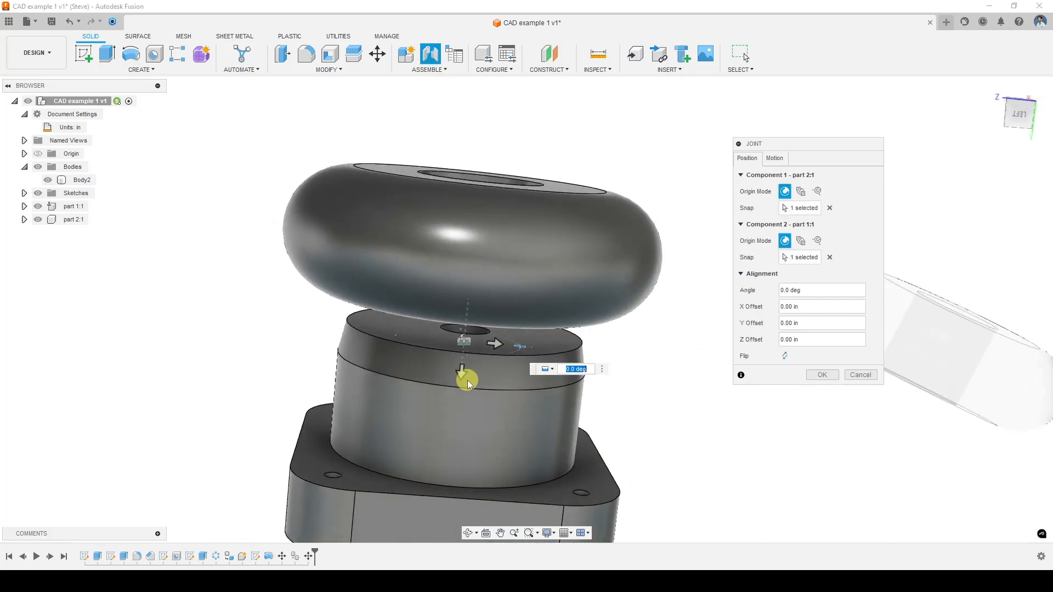
drag(462, 371, 462, 342)
shift+middle_drag(488, 404, 479, 481)
scroll(512, 281, down, 4)
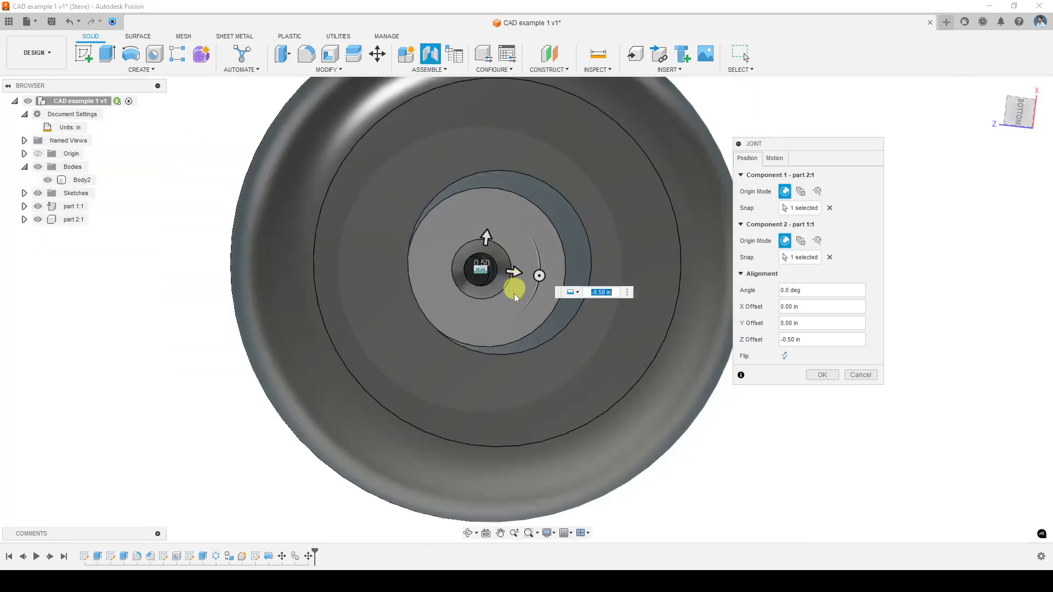
Set the part 2 joint's motion type to Cylindrical about the Z axis and confirm the joint
shift+middle_drag(438, 353, 470, 280)
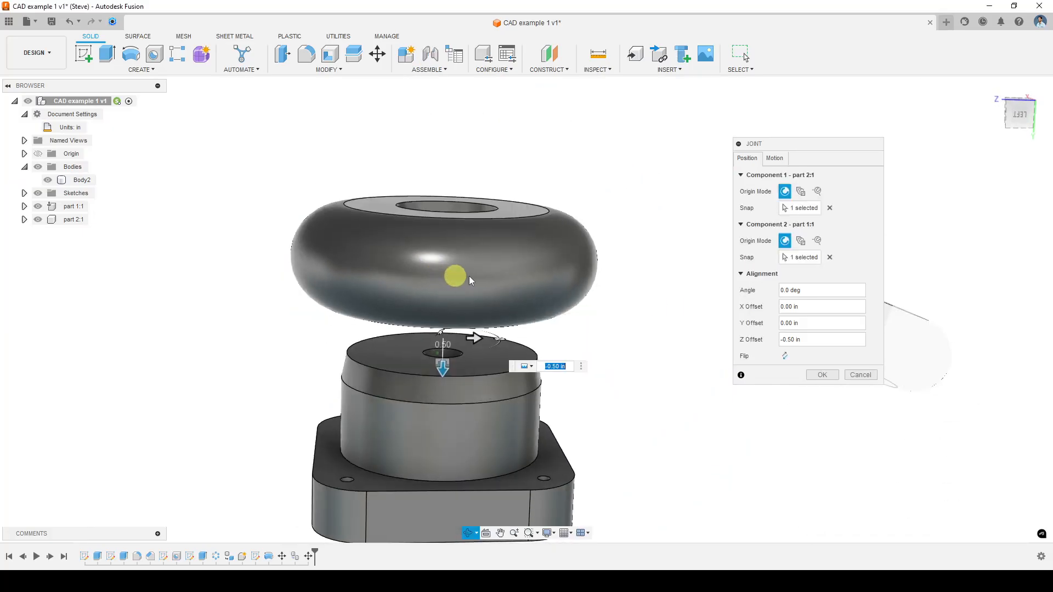
click(776, 159)
click(827, 176)
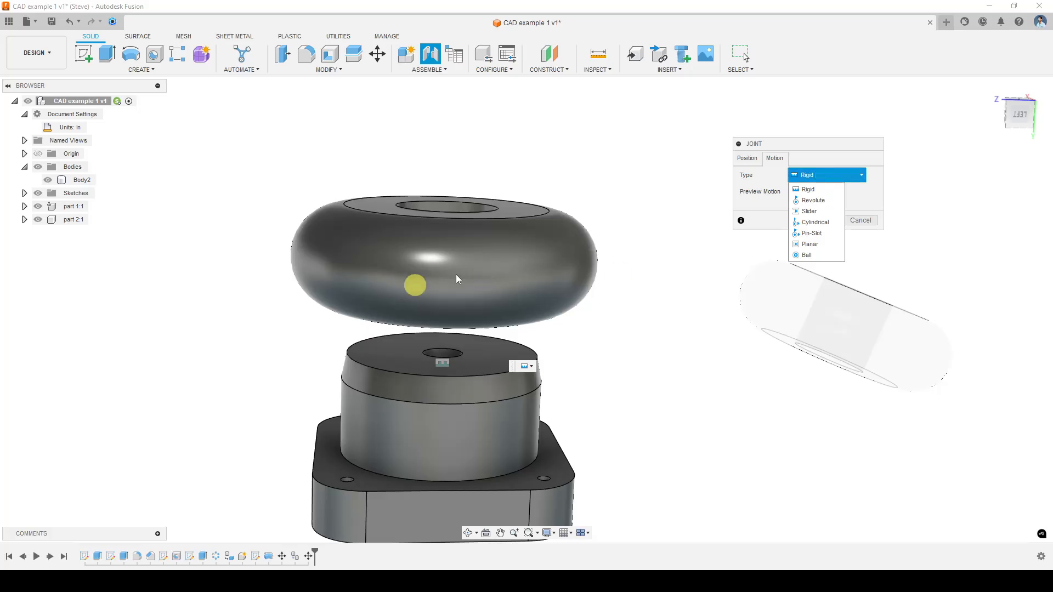
click(815, 222)
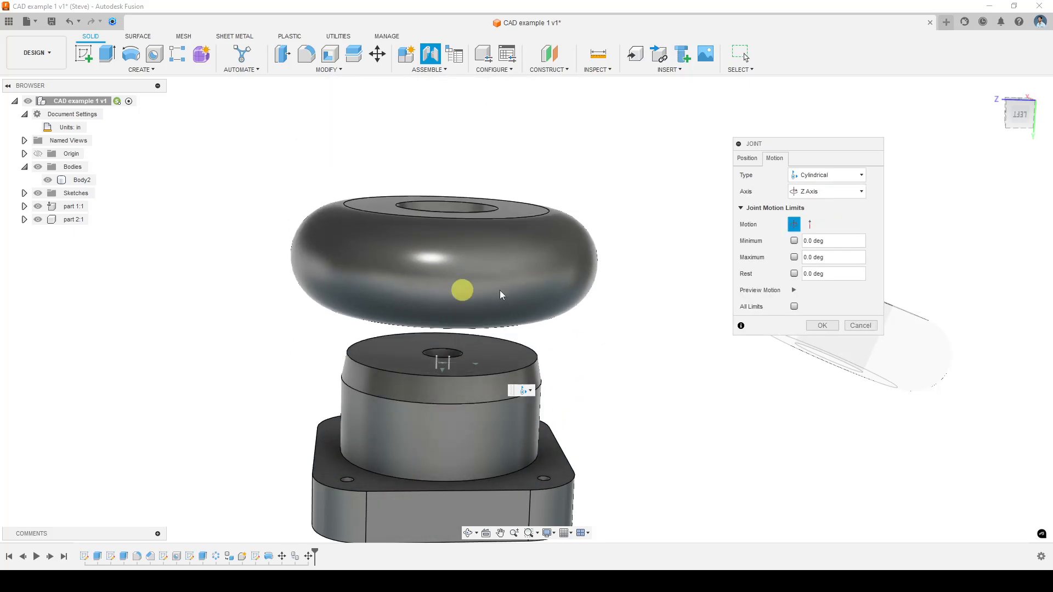
click(822, 326)
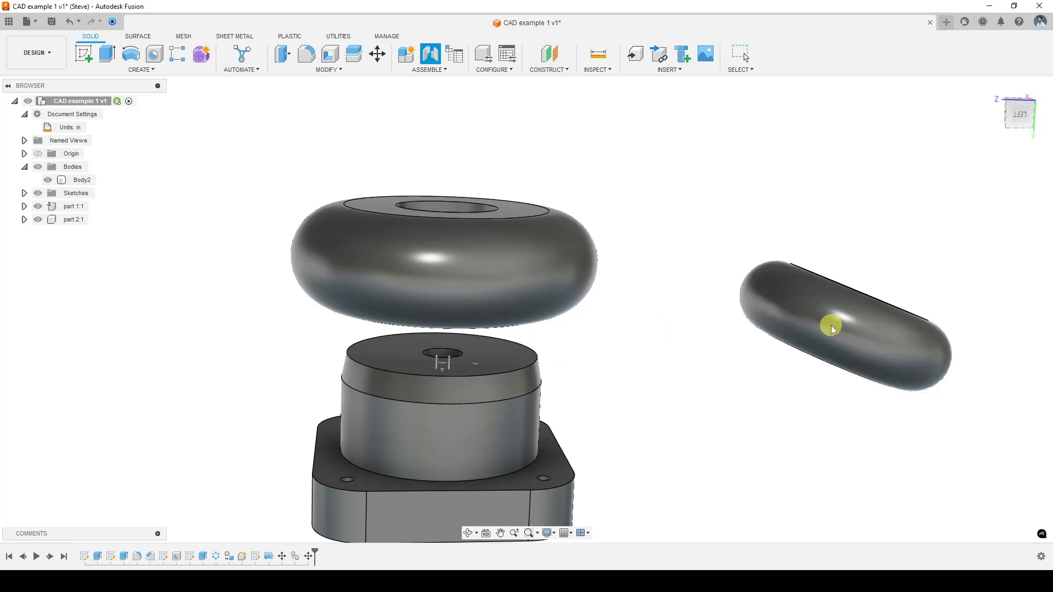
Slide the part 2 ring along its joint axis to test the cylindrical motion relative to part 1
shift+middle_drag(569, 344, 510, 460)
drag(573, 276, 617, 370)
shift+middle_drag(618, 368, 559, 258)
shift+middle_drag(676, 276, 579, 366)
click(571, 194)
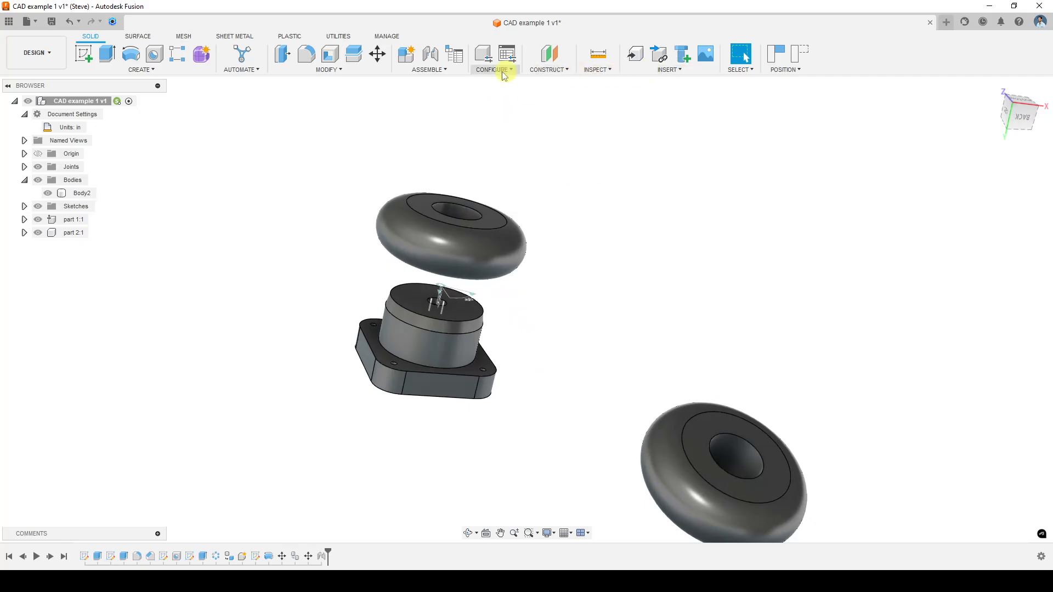
Start another Joint and snap component 1 to the centre of part 1's small central hole
click(431, 70)
click(432, 89)
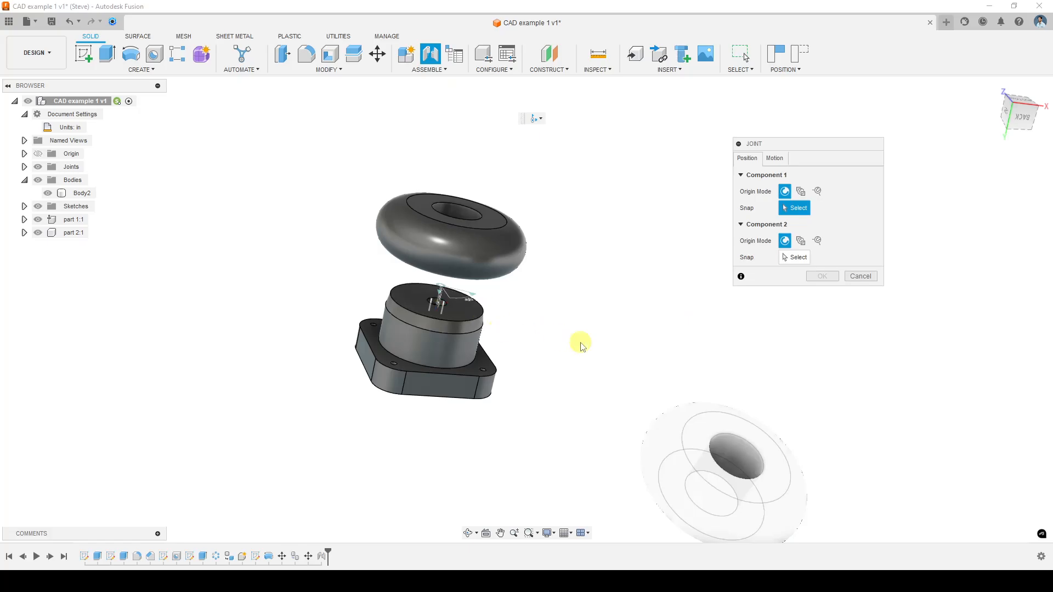
scroll(464, 305, up, 8)
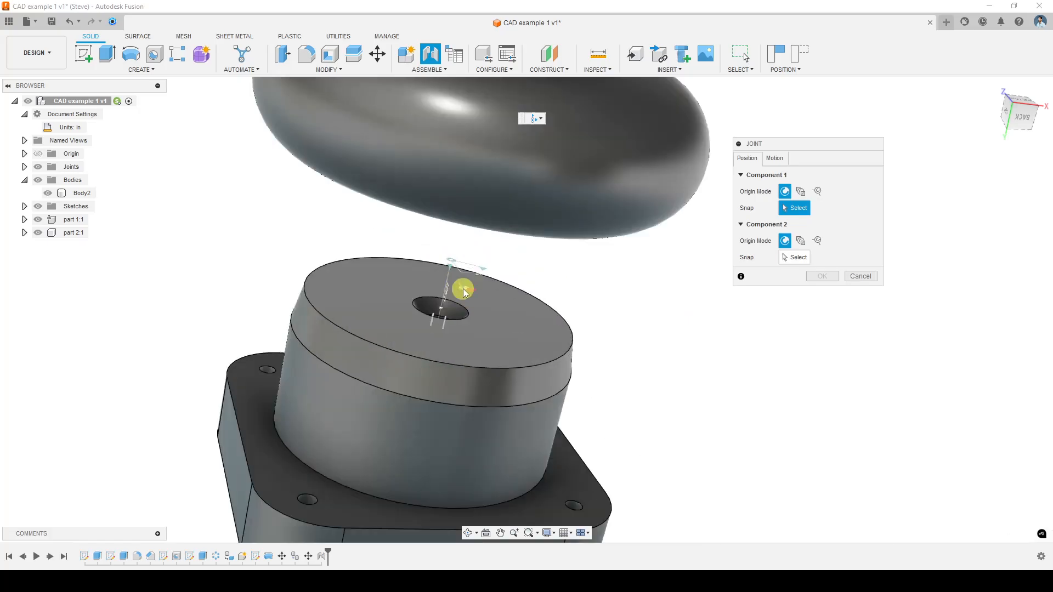
shift+middle_drag(440, 311, 432, 366)
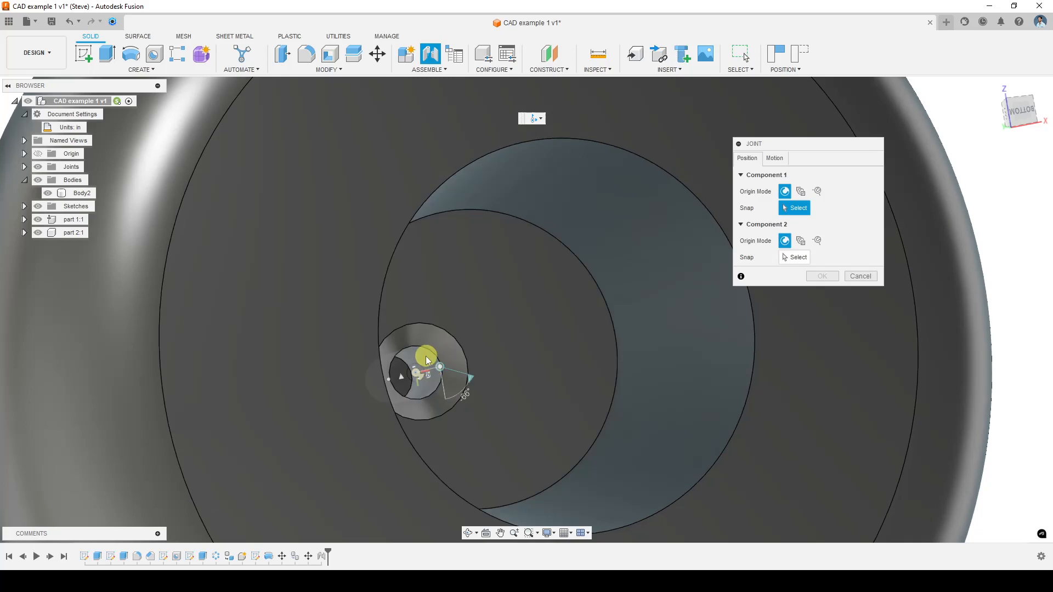
click(419, 358)
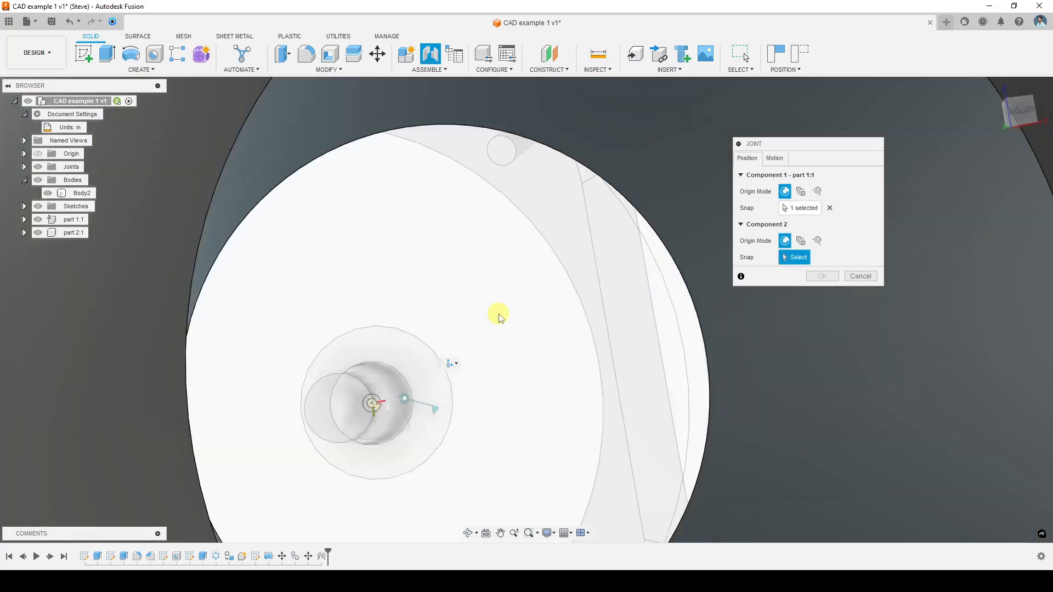
Snap the joint's component 2 to the end centre point of the loose copied ring's central hole
scroll(498, 318, down, 10)
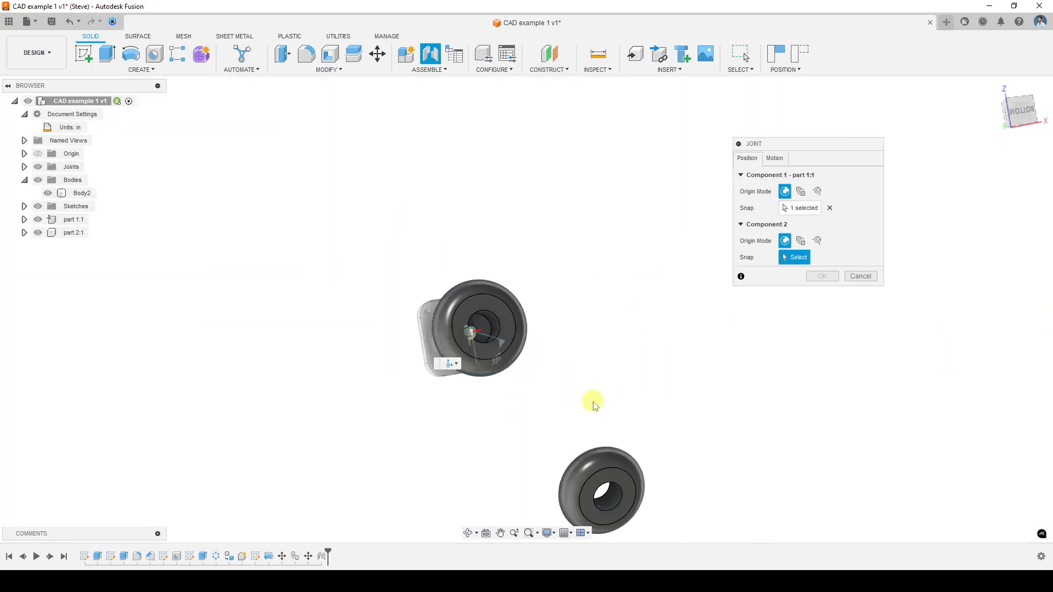
middle_drag(595, 405, 578, 247)
scroll(551, 343, up, 4)
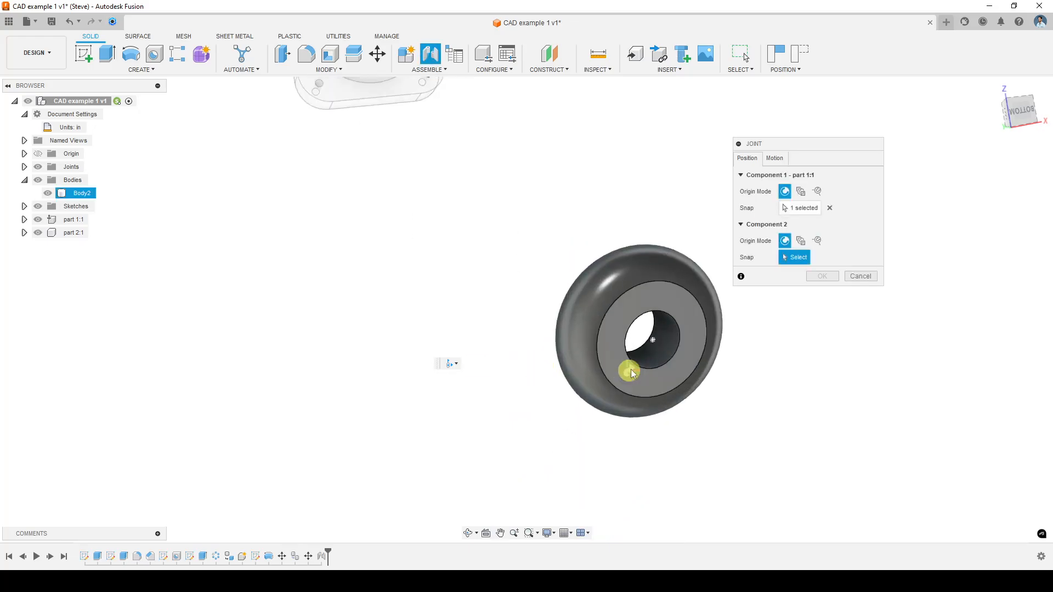
scroll(658, 359, up, 3)
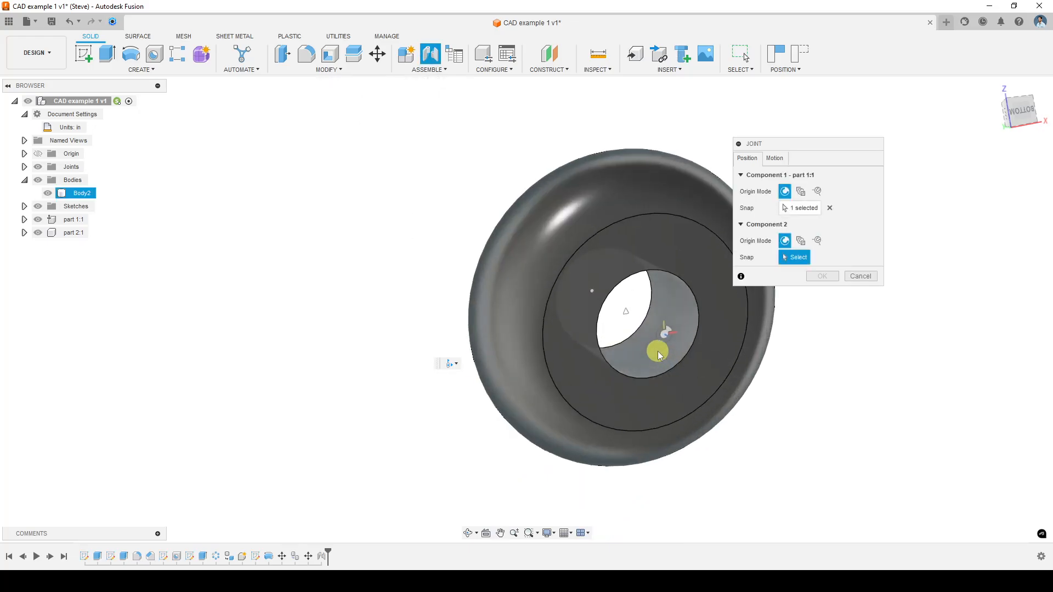
click(667, 334)
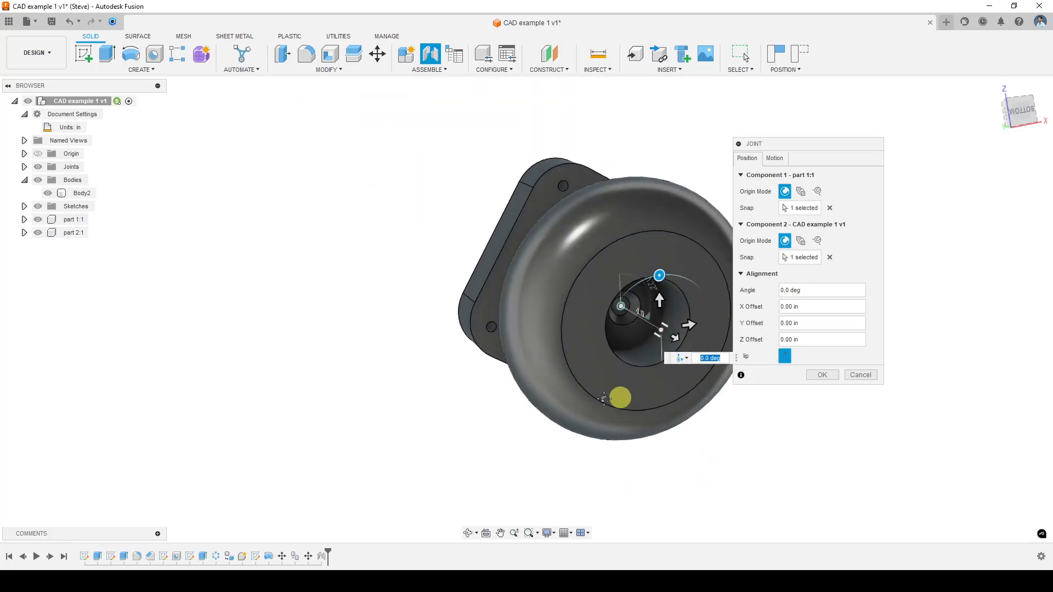
Flip the alignment of part 1 on the copied ring and confirm the joint
middle_drag(639, 397, 467, 415)
shift+middle_drag(470, 352, 501, 354)
click(784, 356)
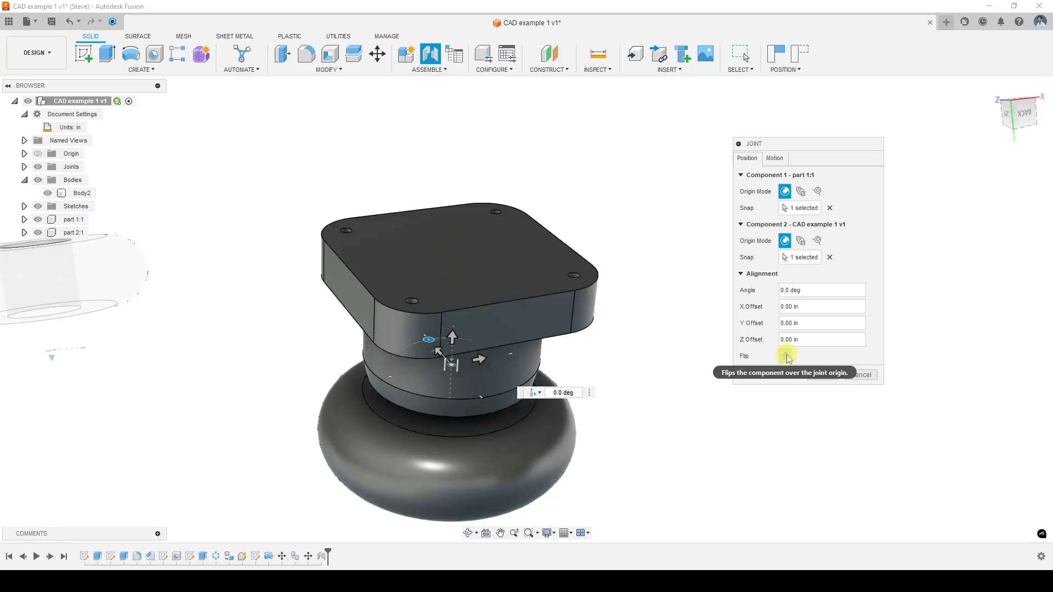
click(820, 377)
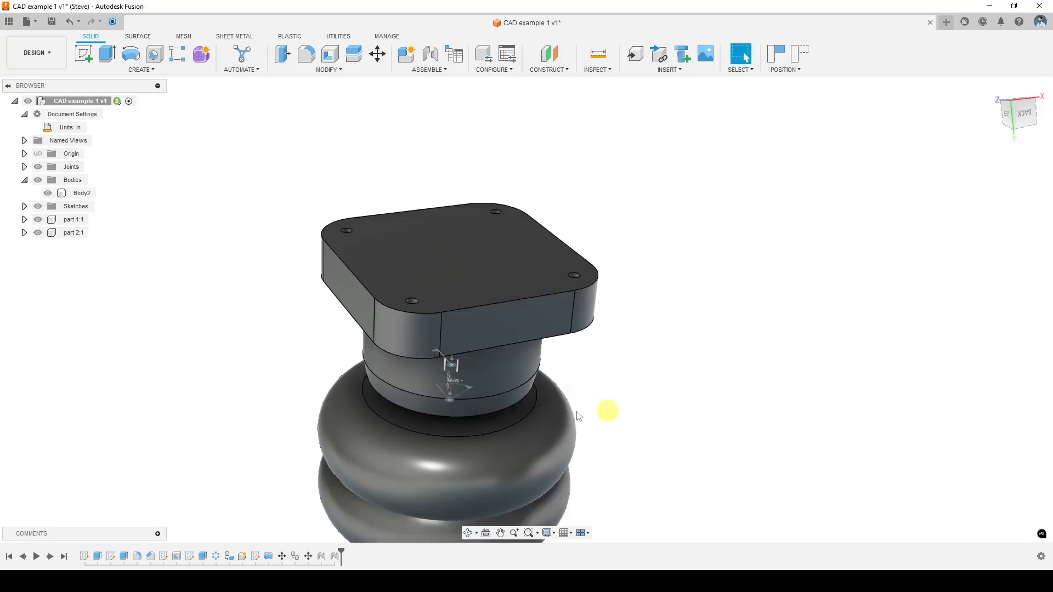
Slide part 1 and the part 2 ring along the shared axis to test the motion of both joints
scroll(516, 357, up, 3)
scroll(526, 362, down, 4)
shift+middle_drag(614, 408, 600, 284)
drag(662, 381, 729, 276)
drag(703, 425, 700, 366)
drag(640, 423, 664, 351)
scroll(679, 399, up, 1)
middle_drag(735, 376, 636, 250)
drag(553, 474, 516, 455)
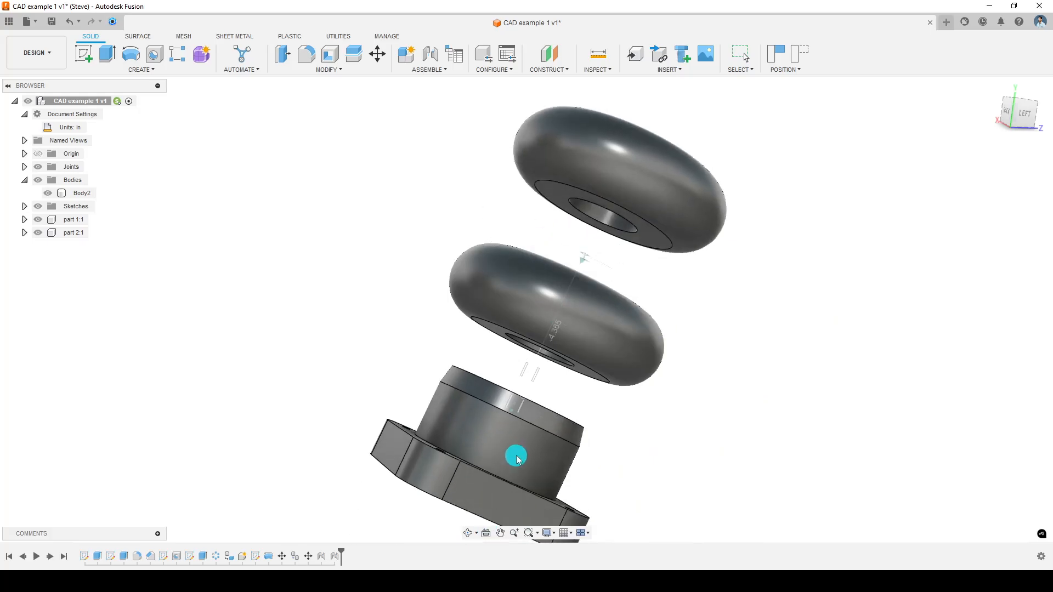
drag(674, 183, 690, 143)
click(651, 330)
shift+middle_drag(650, 330, 634, 367)
drag(644, 232, 663, 217)
Select the copied ring and locate its body in the root component's Bodies folder
click(620, 373)
click(91, 219)
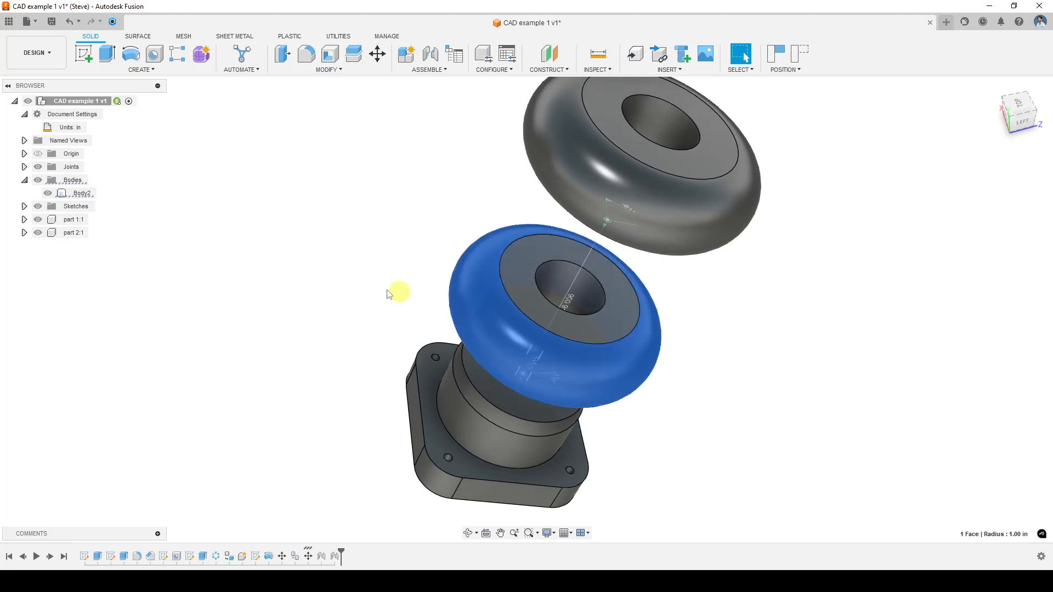
click(24, 180)
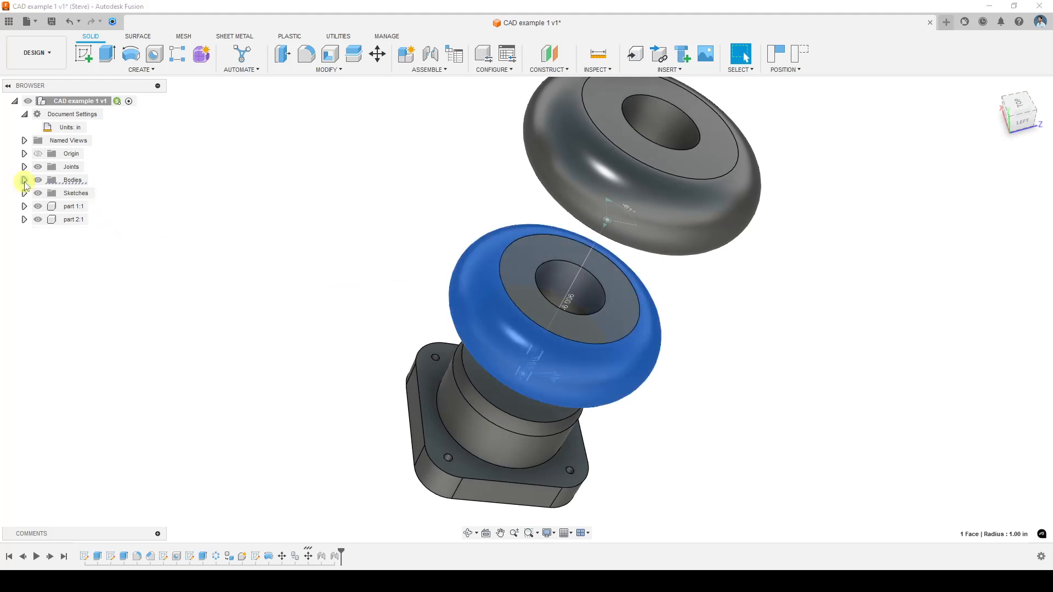
click(24, 181)
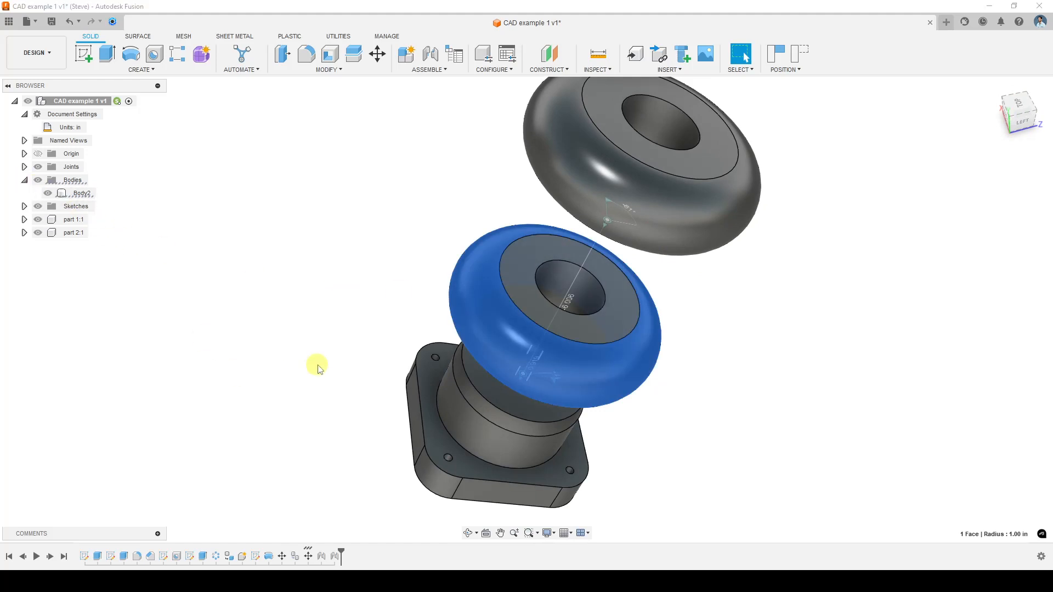
Try moving the copied ring, the part 2 ring and part 1 in turn to compare their freedom of motion
click(779, 328)
middle_drag(693, 336, 603, 366)
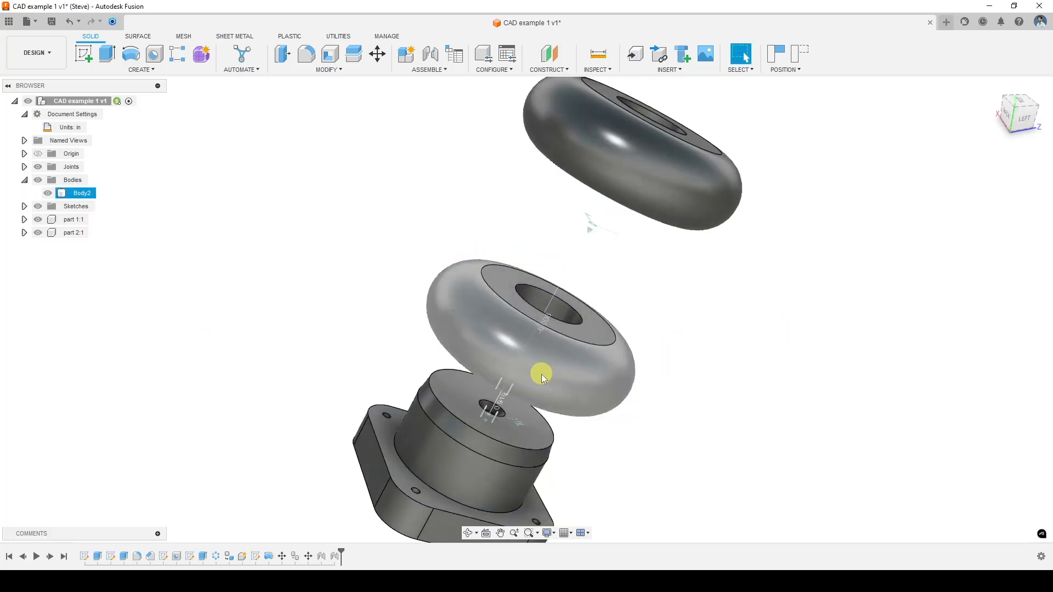
drag(588, 354, 597, 331)
drag(668, 214, 637, 241)
drag(504, 454, 502, 456)
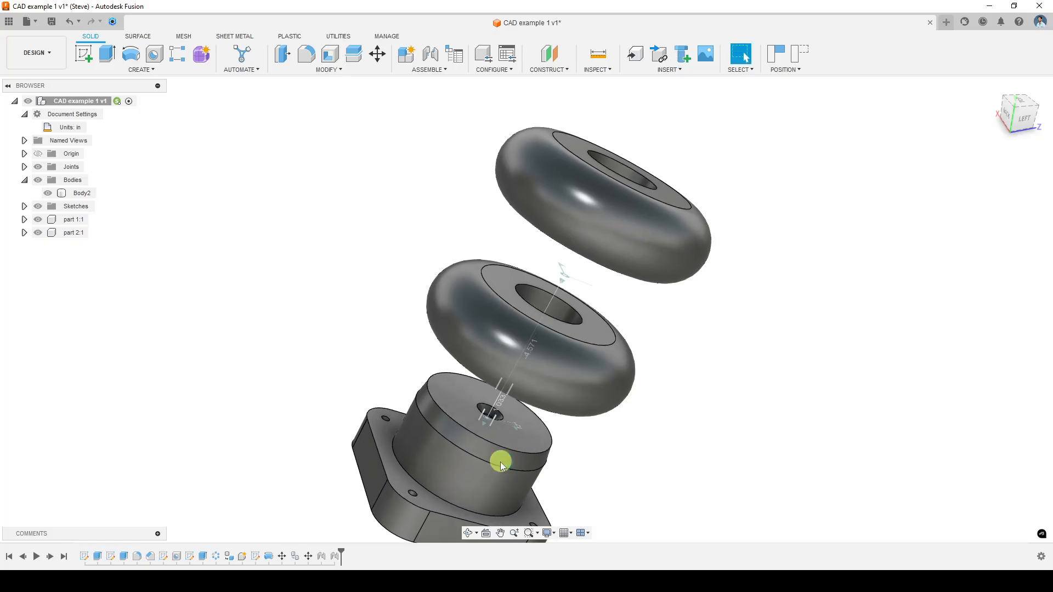
middle_drag(699, 350, 669, 356)
click(505, 392)
shift+middle_drag(504, 393, 525, 375)
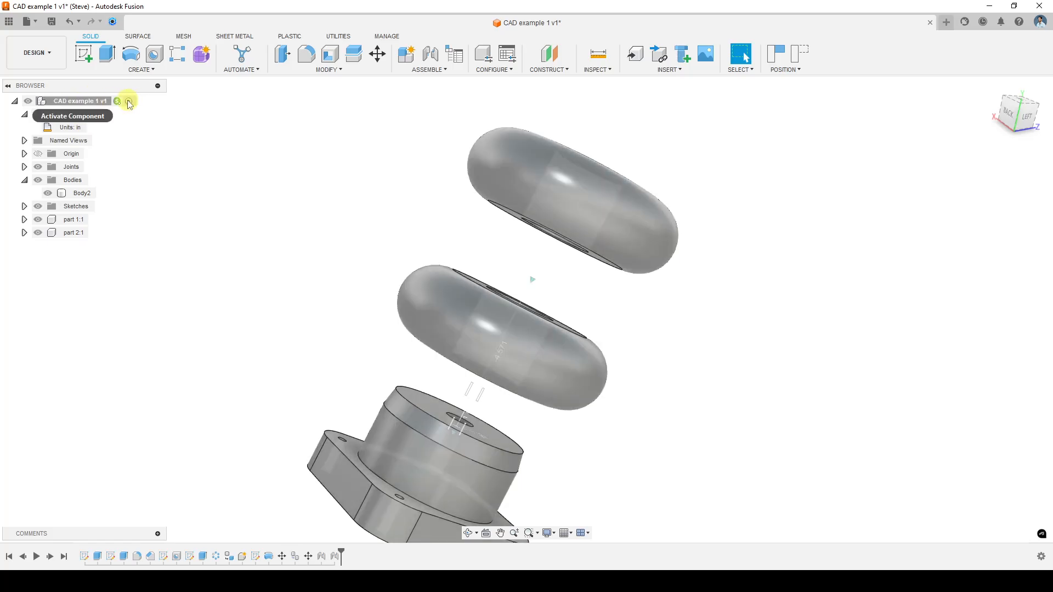
Select the copied ring, check where it belongs under the root component, and collapse the Bodies folder
click(96, 101)
click(141, 148)
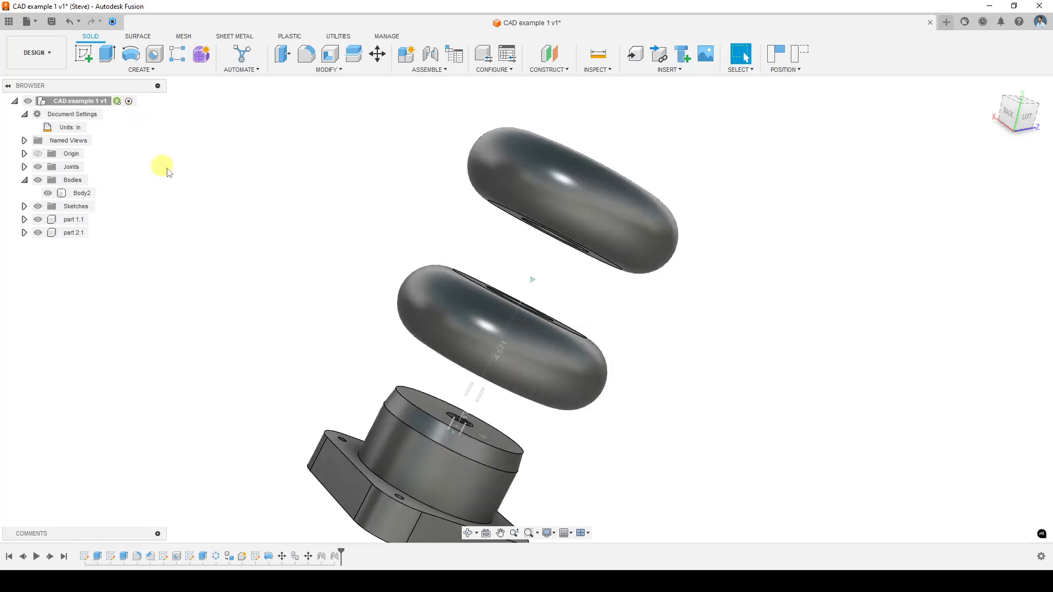
click(451, 307)
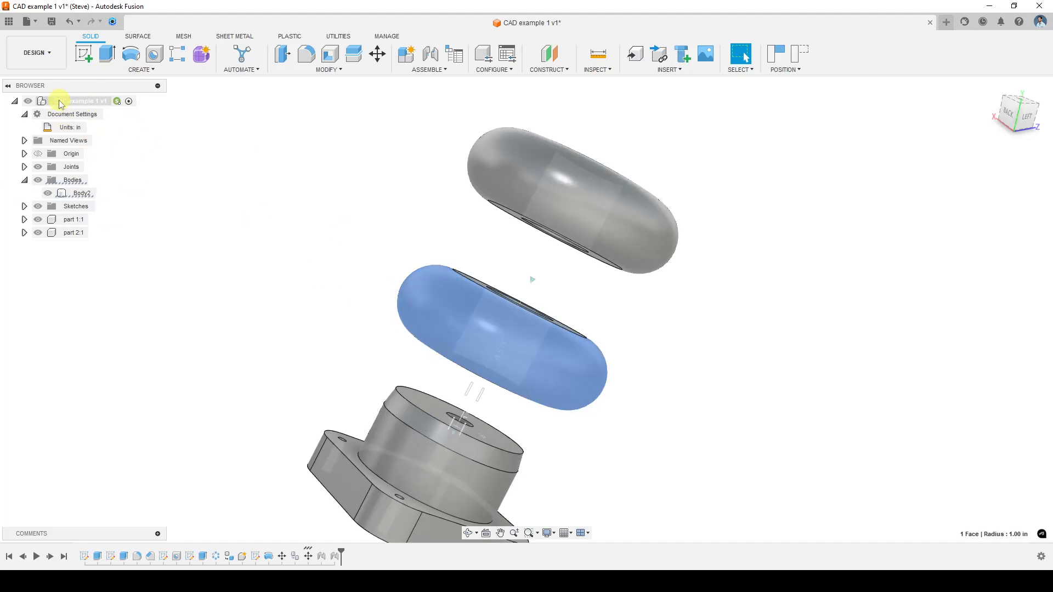
click(25, 181)
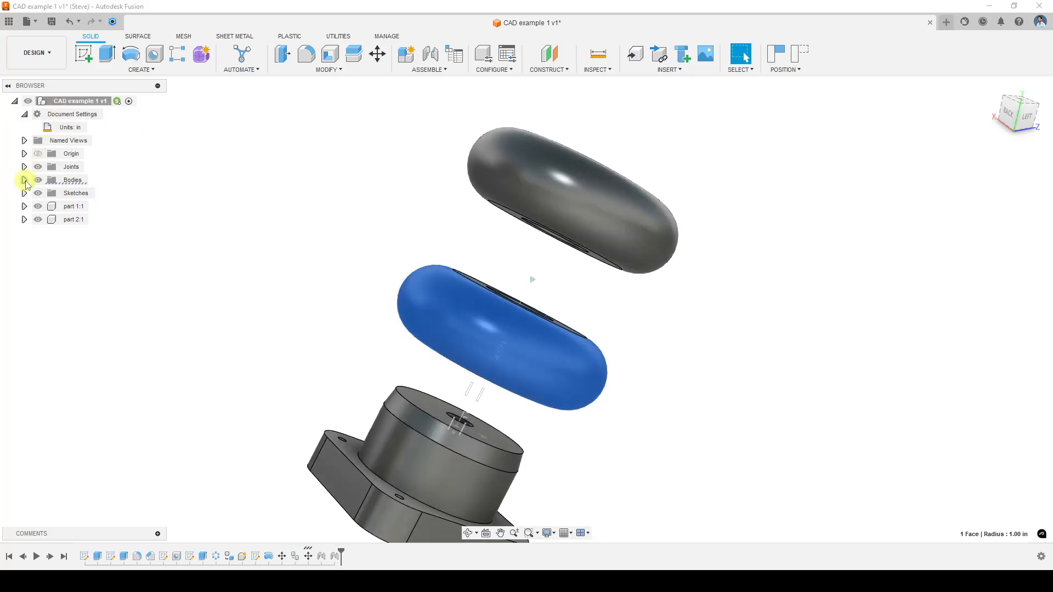
Identify the part 2 component in the model and activate it for editing
click(76, 220)
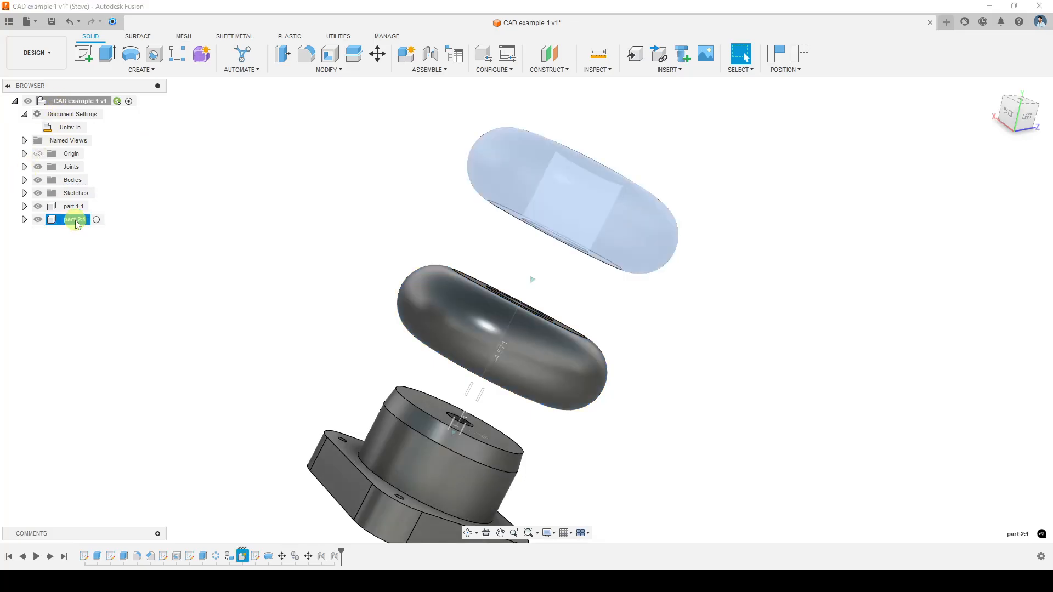
click(347, 226)
click(96, 220)
click(231, 241)
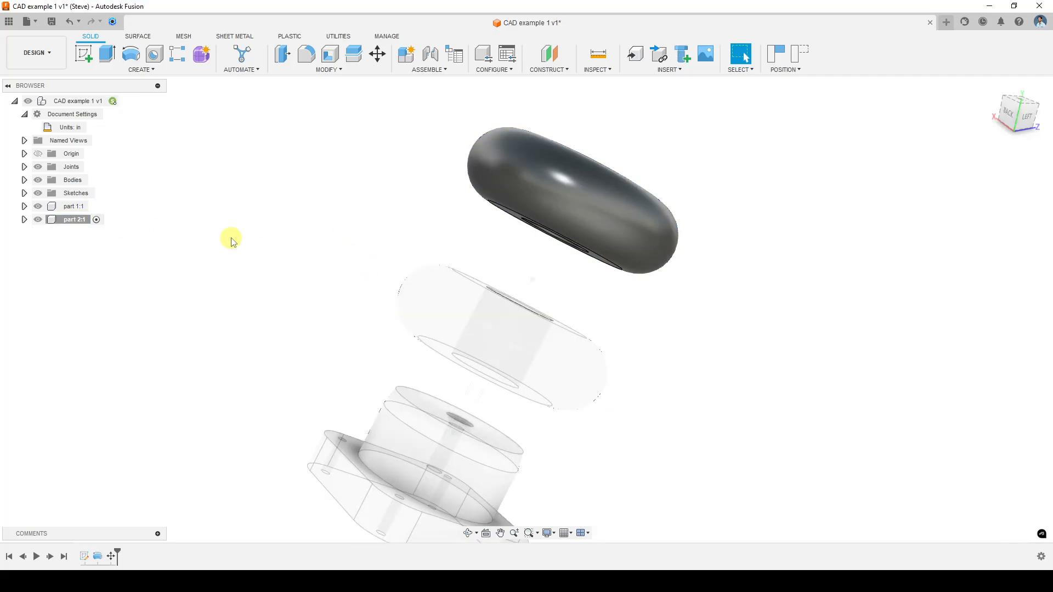
Create a second ring body inside part 2 with Move/Copy, offsetting the copy along the ring's axis away from part 1
click(377, 54)
click(543, 183)
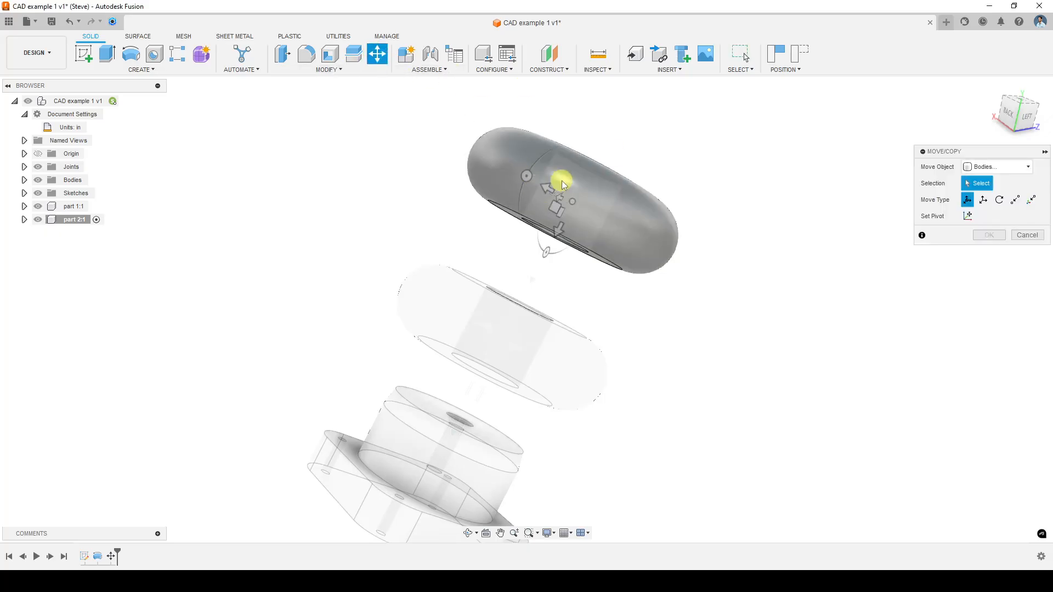
click(579, 222)
click(967, 332)
click(558, 230)
drag(627, 155, 639, 126)
click(989, 350)
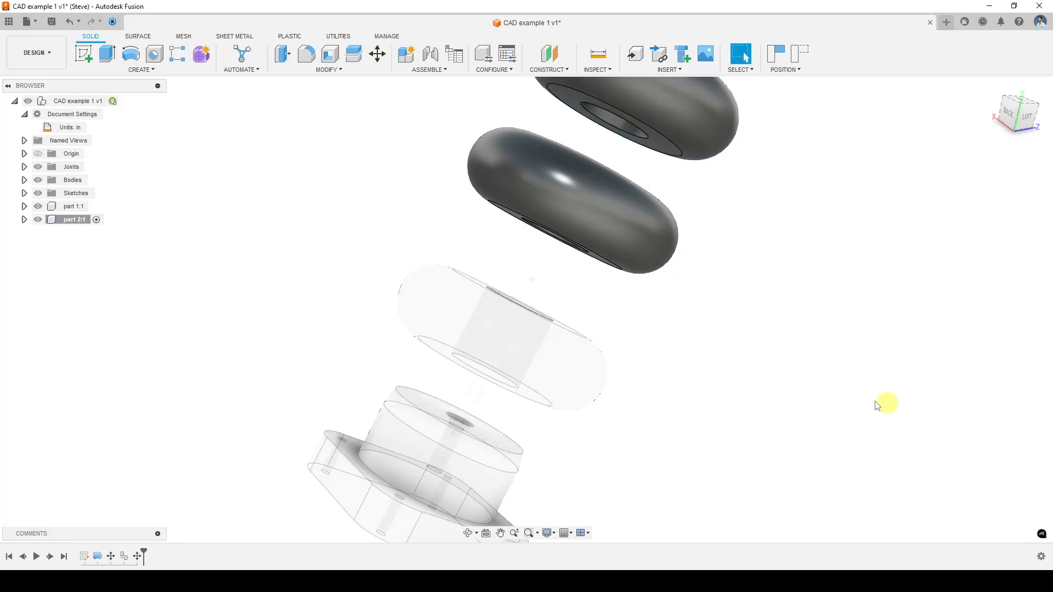
Expand part 2's Bodies folder to check its contents, and reactivate the root component CAD example 1 v1
scroll(713, 399, up, 2)
scroll(658, 391, down, 4)
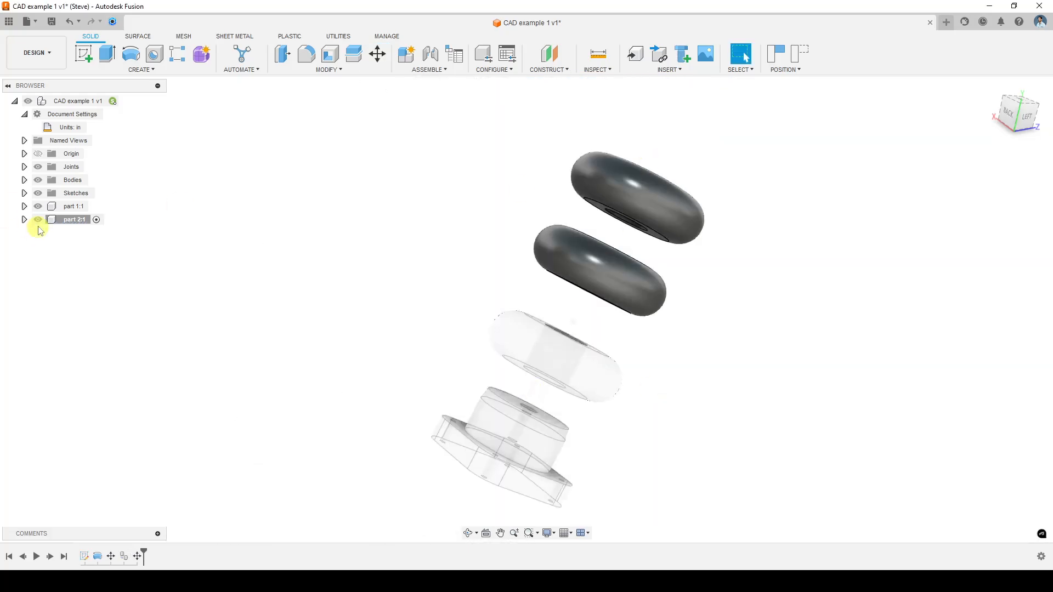
click(24, 219)
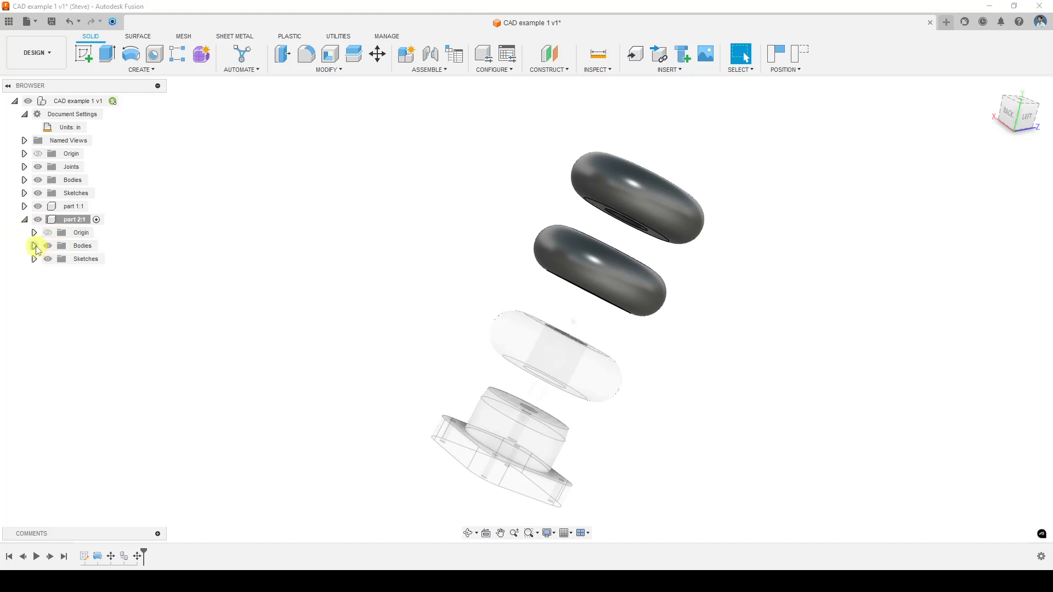
click(34, 245)
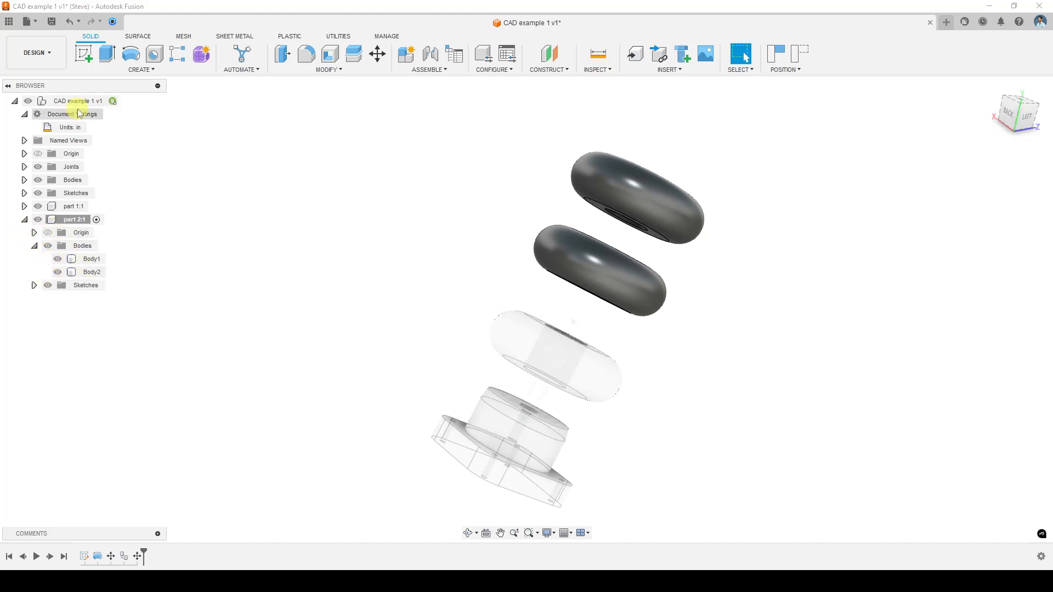
click(125, 102)
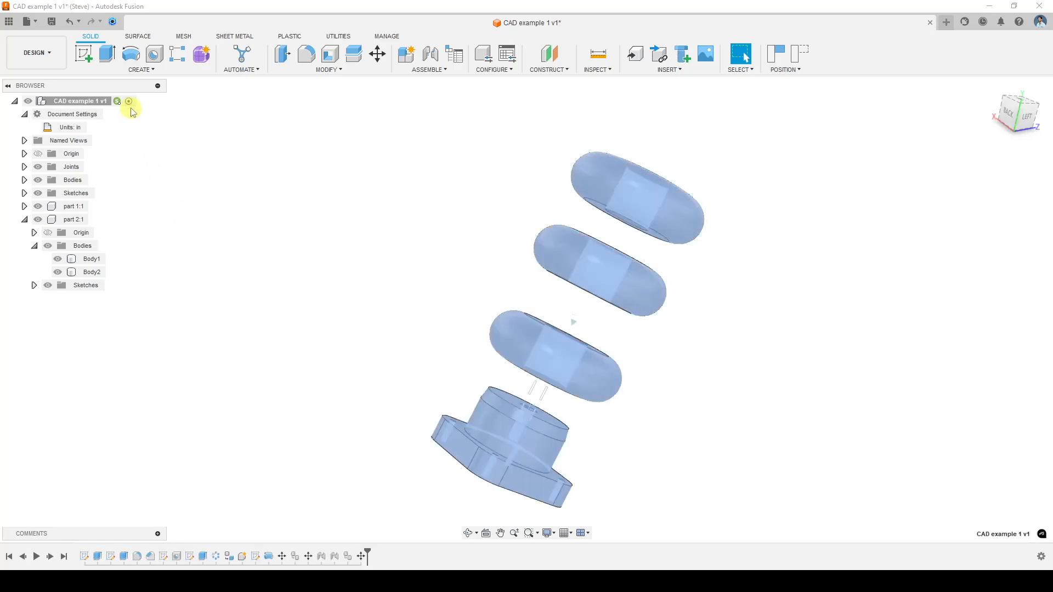
Slide part 2 and part 1 along the joint axis to test how part 2's two ring bodies move
scroll(280, 246, down, 1)
middle_drag(384, 227, 643, 272)
drag(586, 268, 668, 365)
mouse_move(529, 334)
mouse_down()
mouse_move(559, 312)
mouse_move(530, 344)
mouse_up()
shift+middle_drag(505, 348, 515, 307)
drag(548, 280, 553, 275)
mouse_move(589, 233)
mouse_down()
mouse_move(613, 206)
mouse_move(595, 224)
mouse_up()
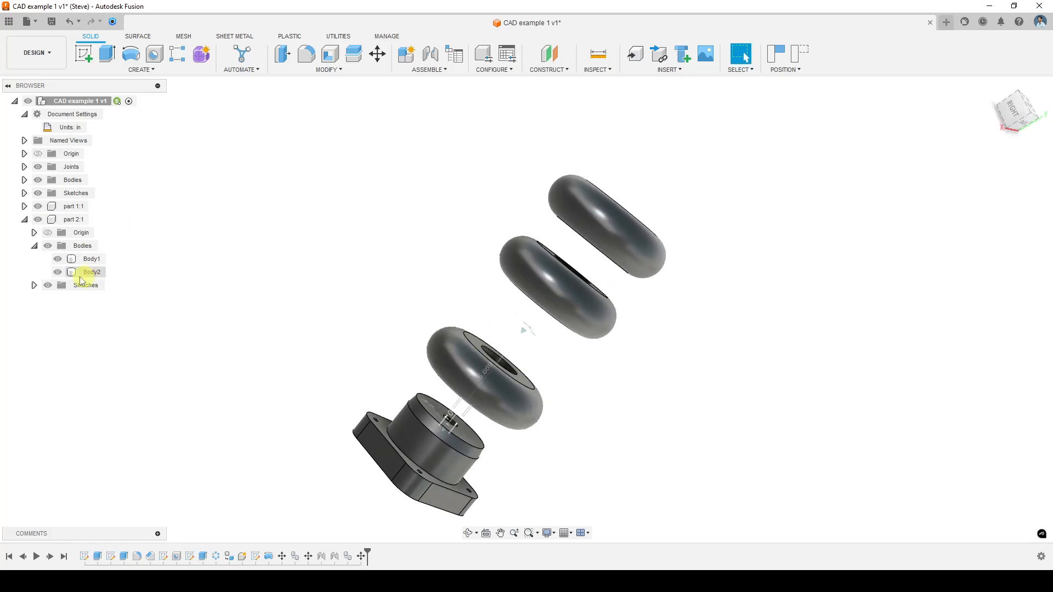
Collapse part 2 in the browser and slide its ring pair farther from the root-level copied ring along the joint axis
click(24, 220)
click(539, 275)
drag(552, 284, 582, 247)
click(545, 301)
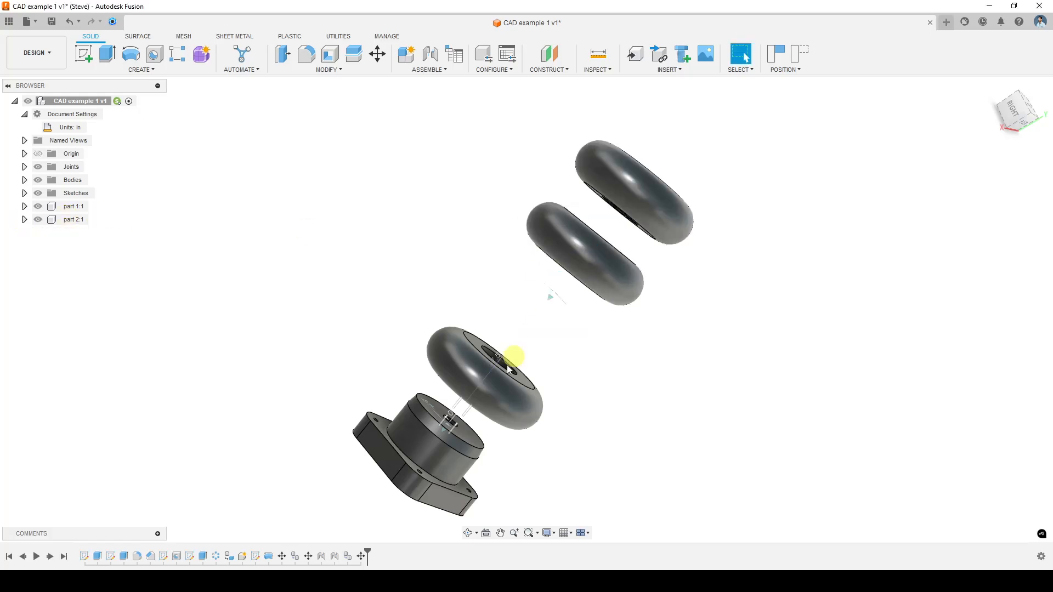
Slide part 1 away from the root-level copied ring and reposition part 2's ring pair along the joint axis
click(481, 387)
drag(445, 434, 410, 471)
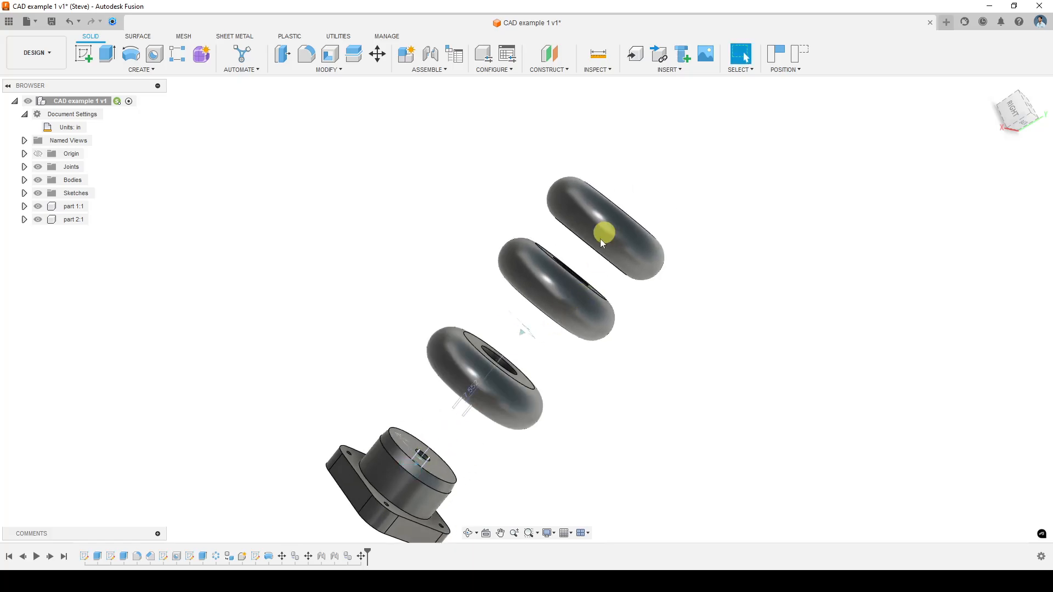
mouse_move(552, 293)
mouse_down()
mouse_move(576, 263)
mouse_move(568, 284)
mouse_up()
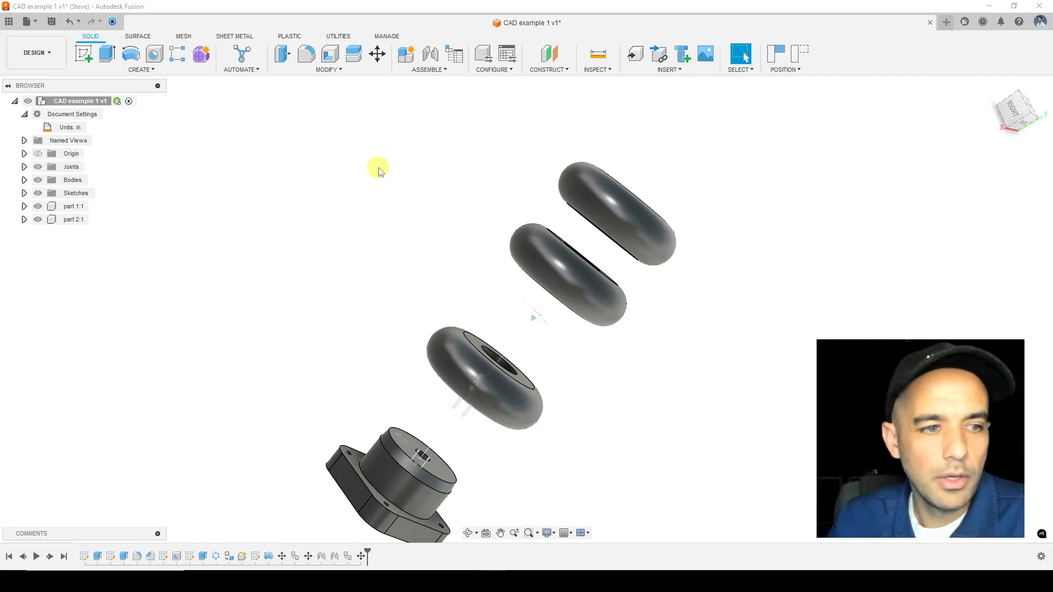
middle_drag(453, 270, 470, 249)
mouse_move(630, 313)
shift+middle_down()
mouse_move(585, 216)
mouse_move(590, 263)
mouse_move(535, 330)
mouse_move(608, 305)
mouse_move(616, 313)
shift+middle_up()
scroll(578, 329, up, 4)
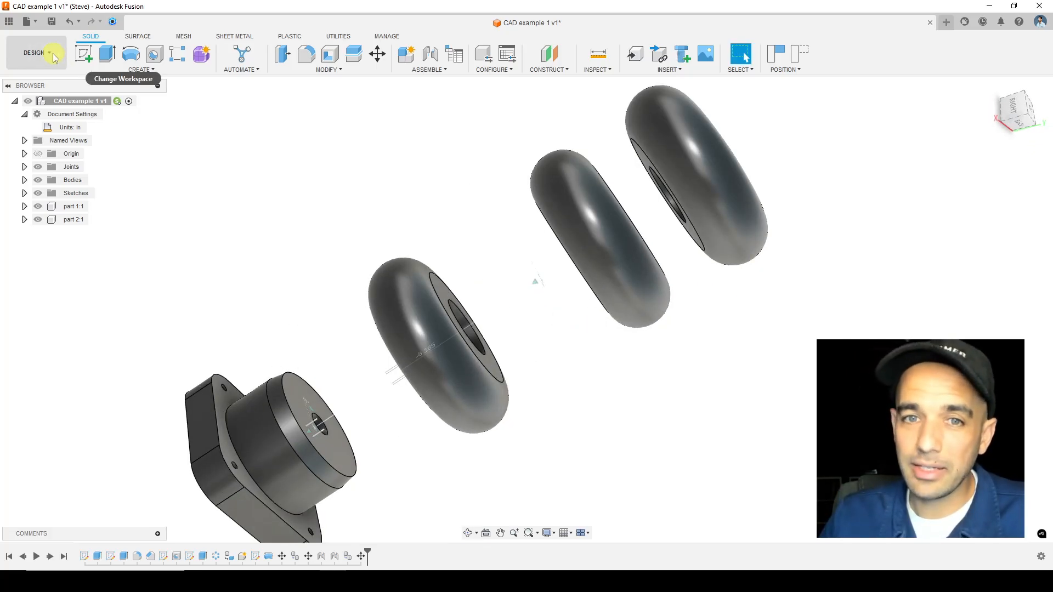
scroll(443, 183, up, 4)
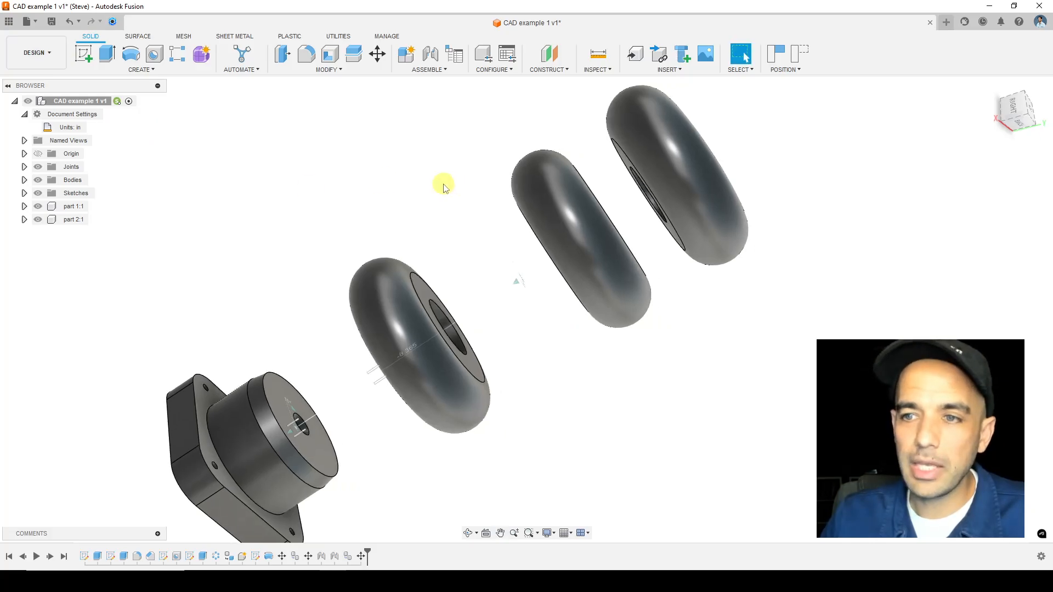
scroll(443, 183, down, 3)
shift+middle_drag(442, 181, 378, 159)
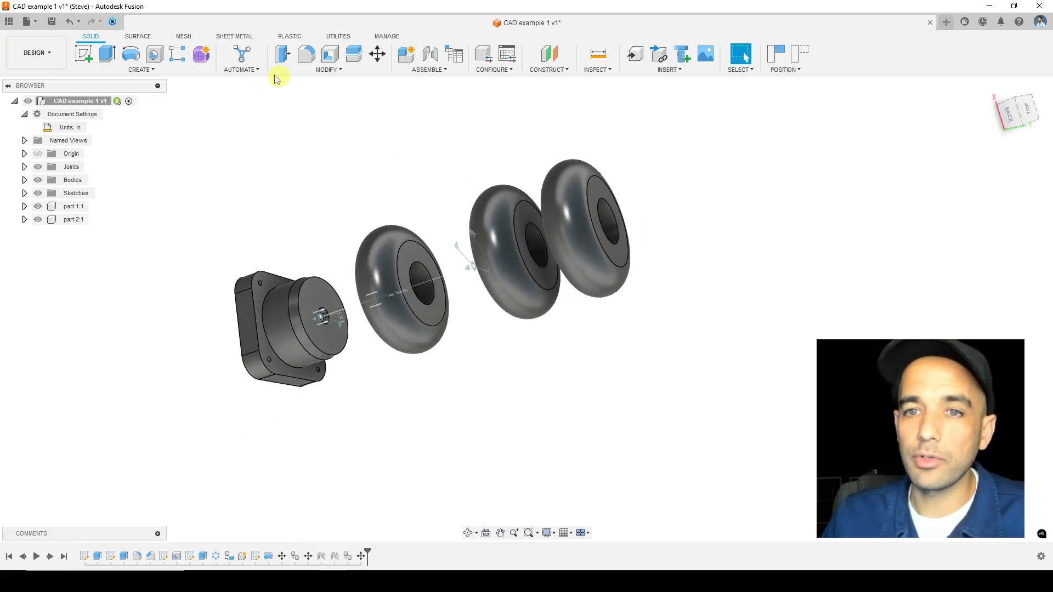
scroll(322, 347, down, 2)
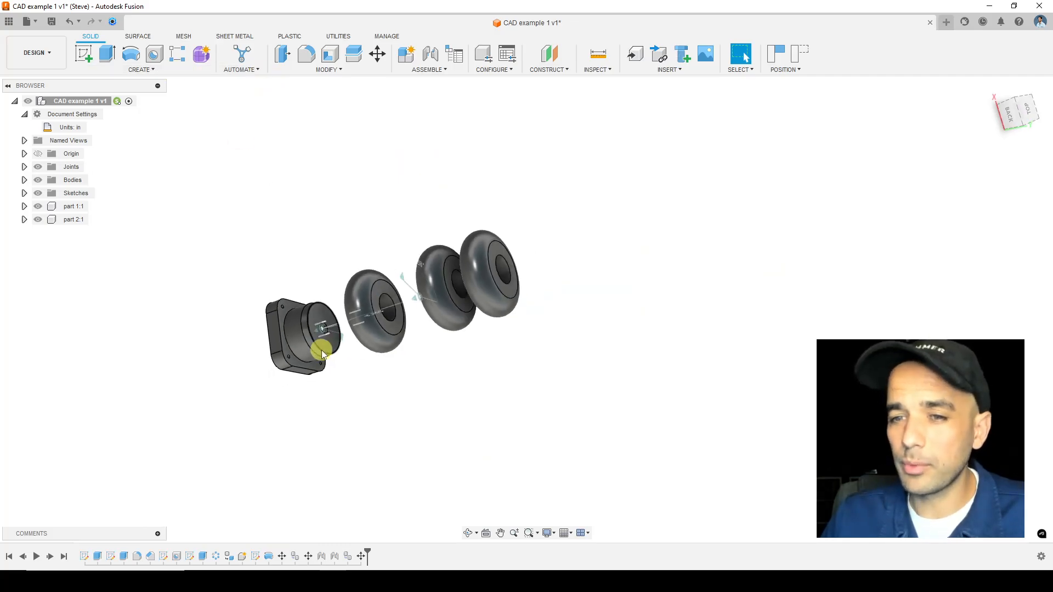
scroll(322, 340, up, 3)
click(145, 69)
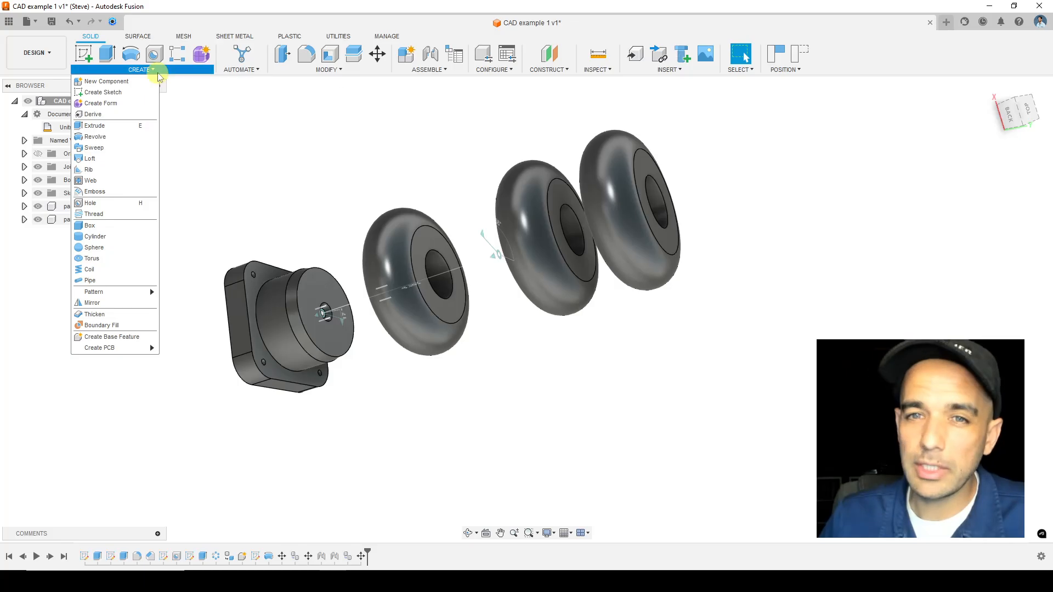
click(157, 73)
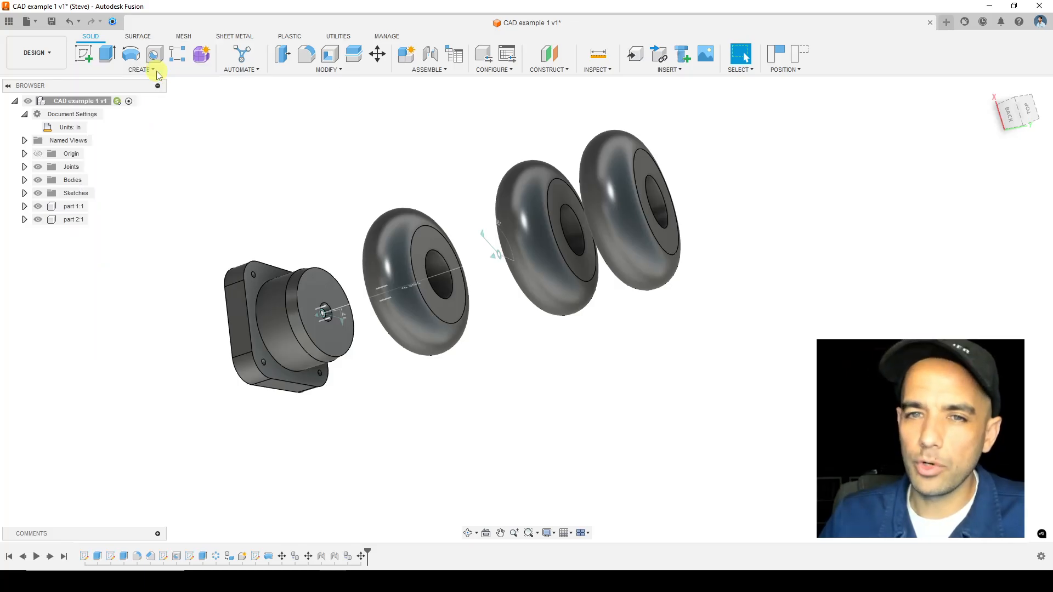
click(157, 73)
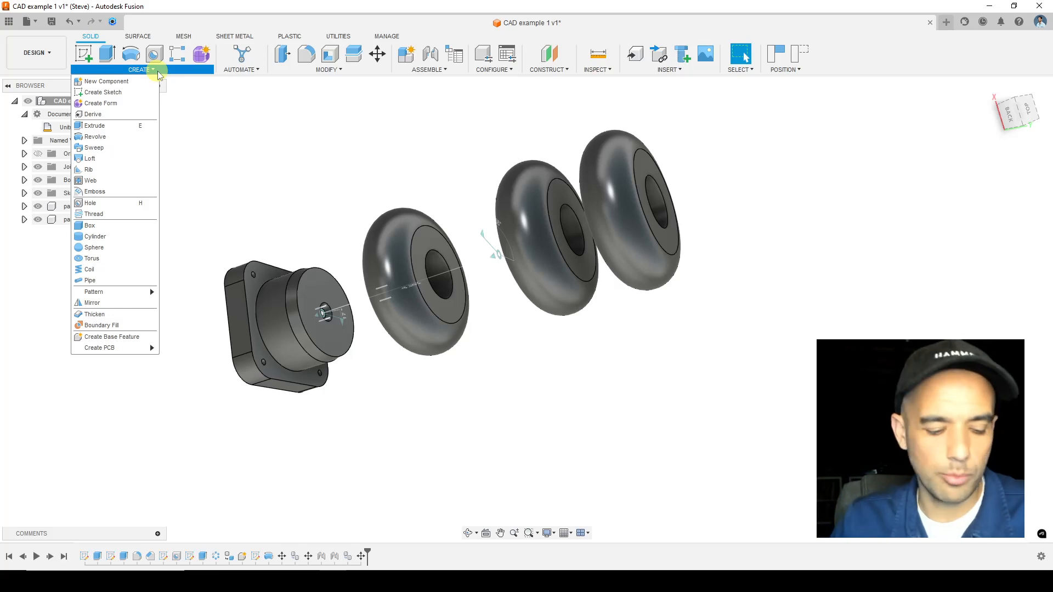
click(326, 71)
click(443, 70)
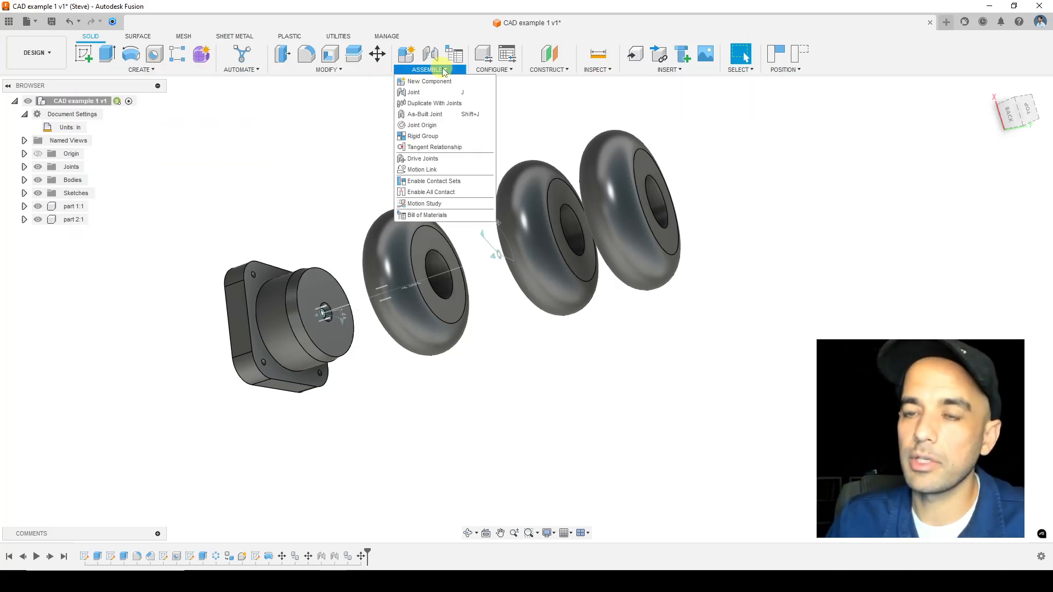
click(417, 70)
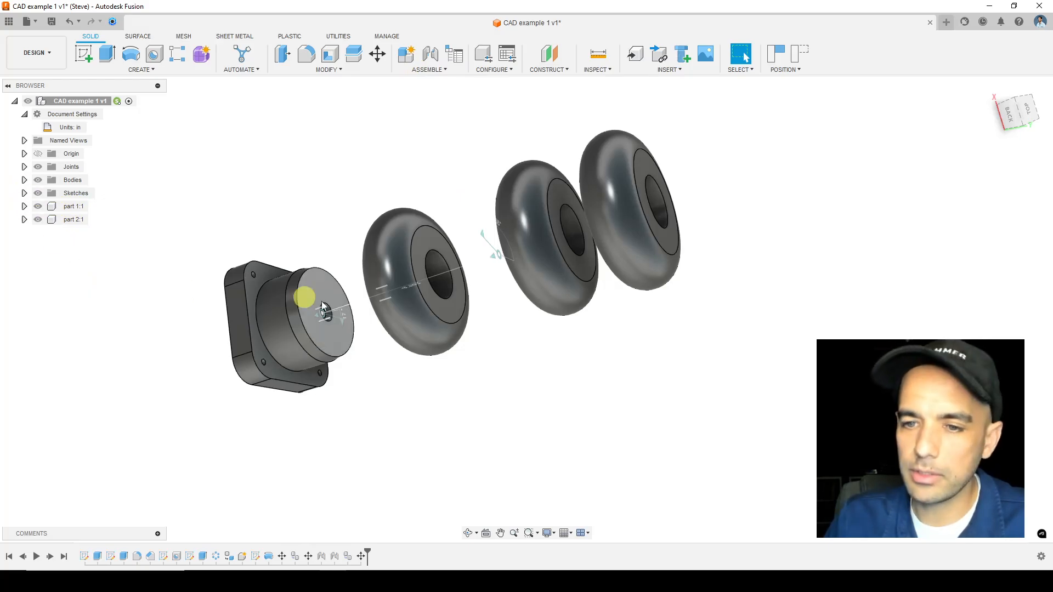
shift+middle_drag(528, 371, 564, 294)
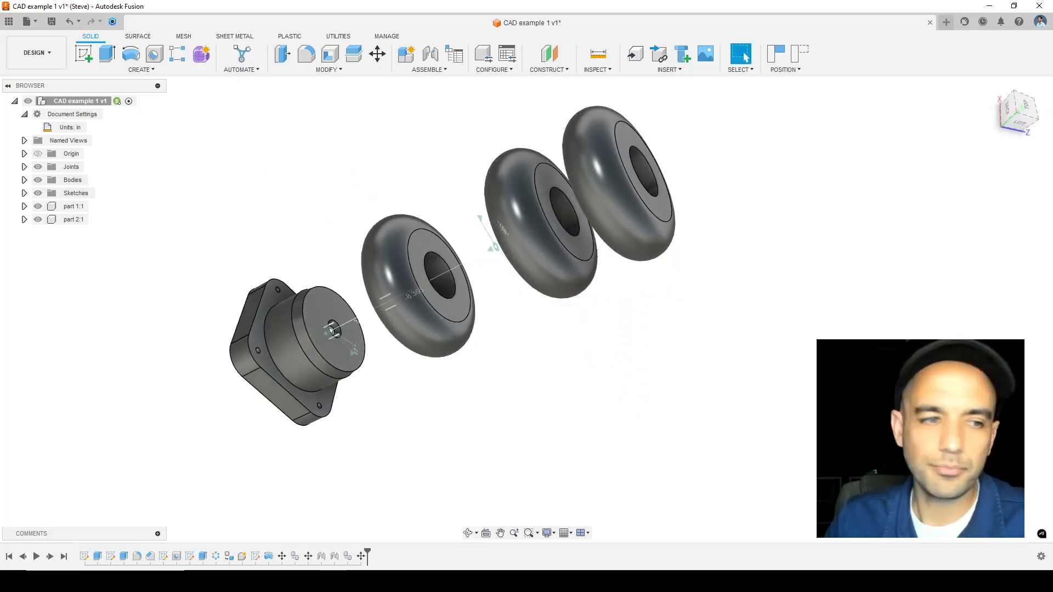